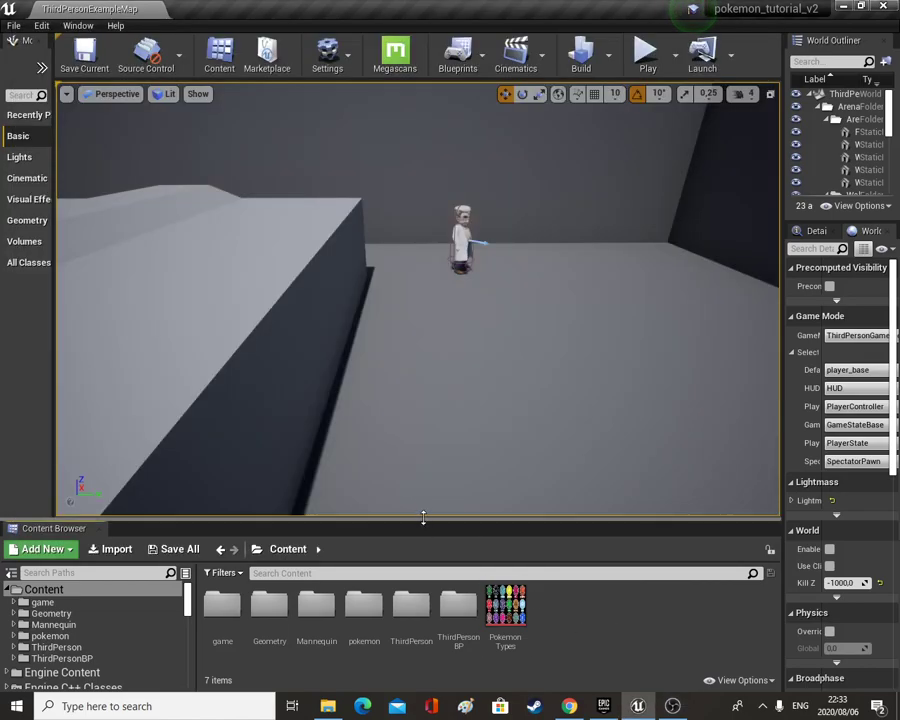
# Resize the editor layout to widen the World Outliner and World Settings area and make the Content Browser slightly taller.
pyautogui.moveTo(422, 517); pyautogui.dragTo(432, 446)
pyautogui.moveTo(775, 392); pyautogui.dragTo(706, 392)
pyautogui.moveTo(626, 449); pyautogui.dragTo(628, 496)
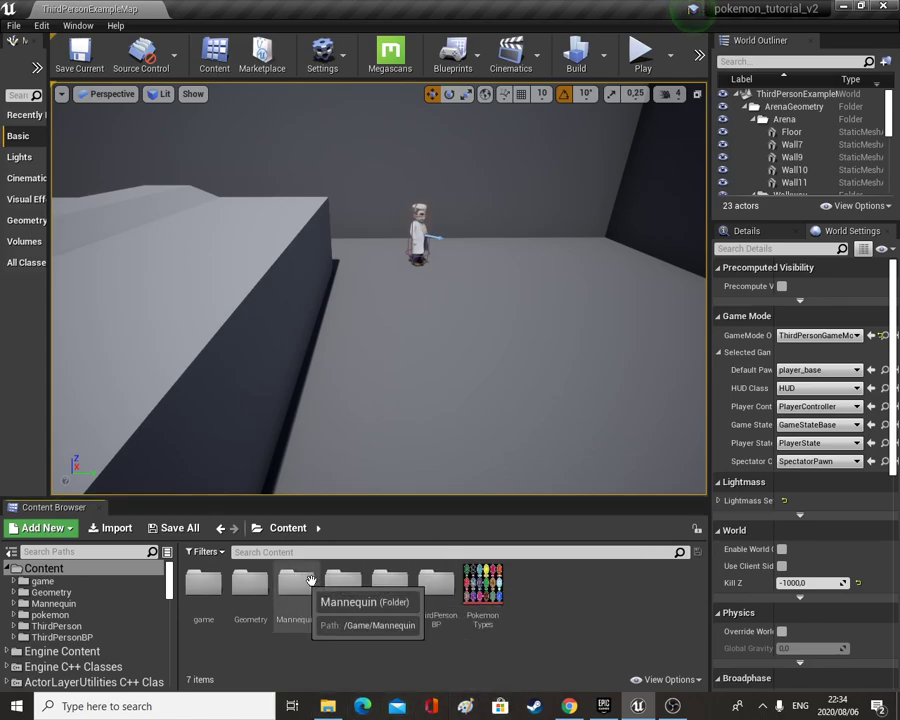
# Open the pokemon content folder, and in File Explorer select model_skeleton_1 inside the desktop's charmander folder.
pyautogui.doubleClick(343, 585)
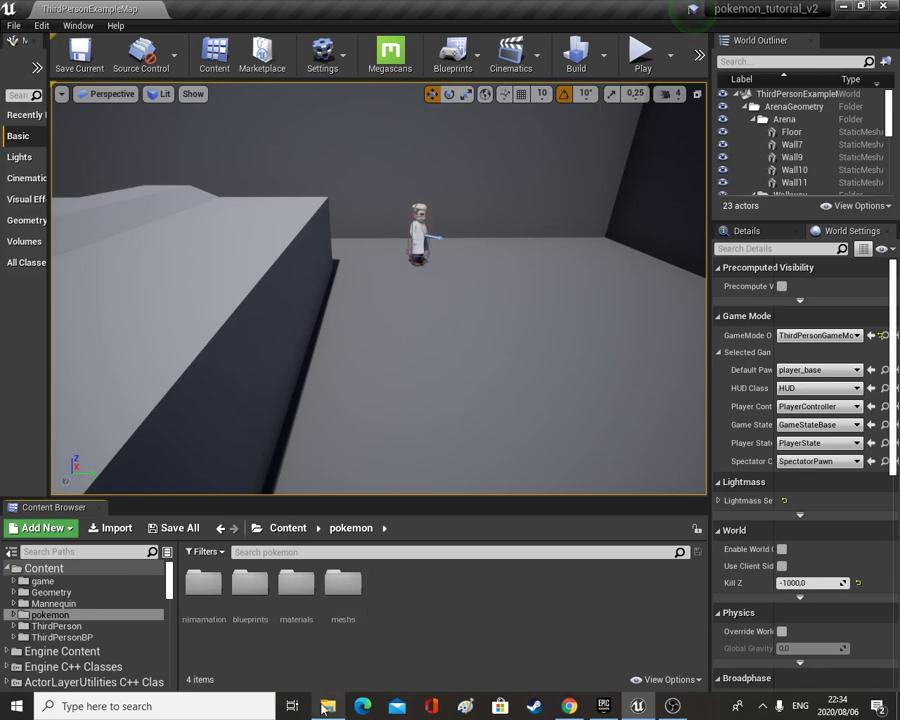
pyautogui.click(327, 706)
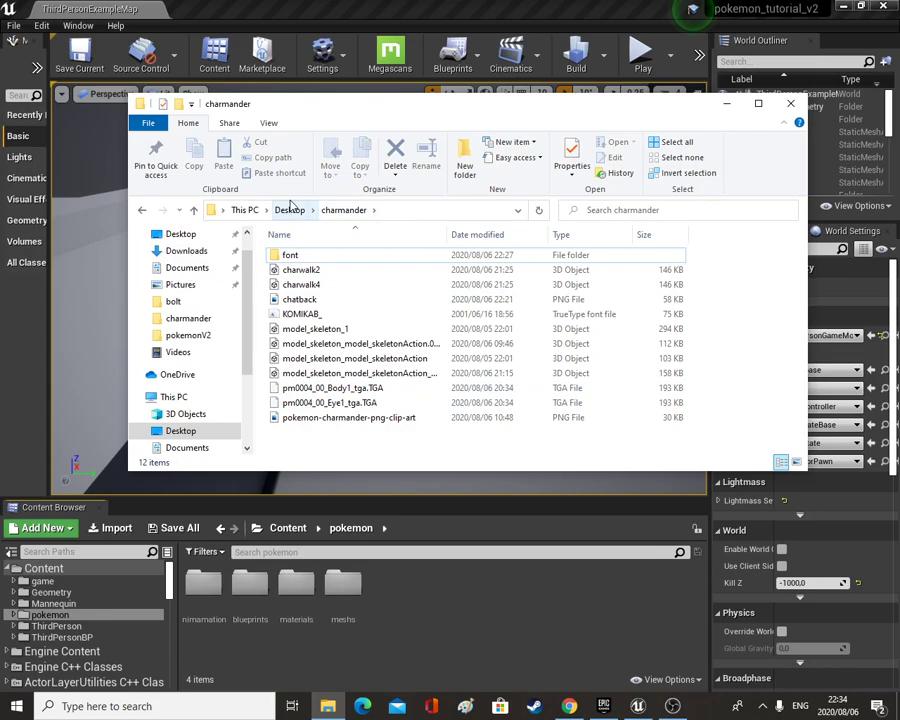
pyautogui.click(290, 210)
pyautogui.click(336, 260)
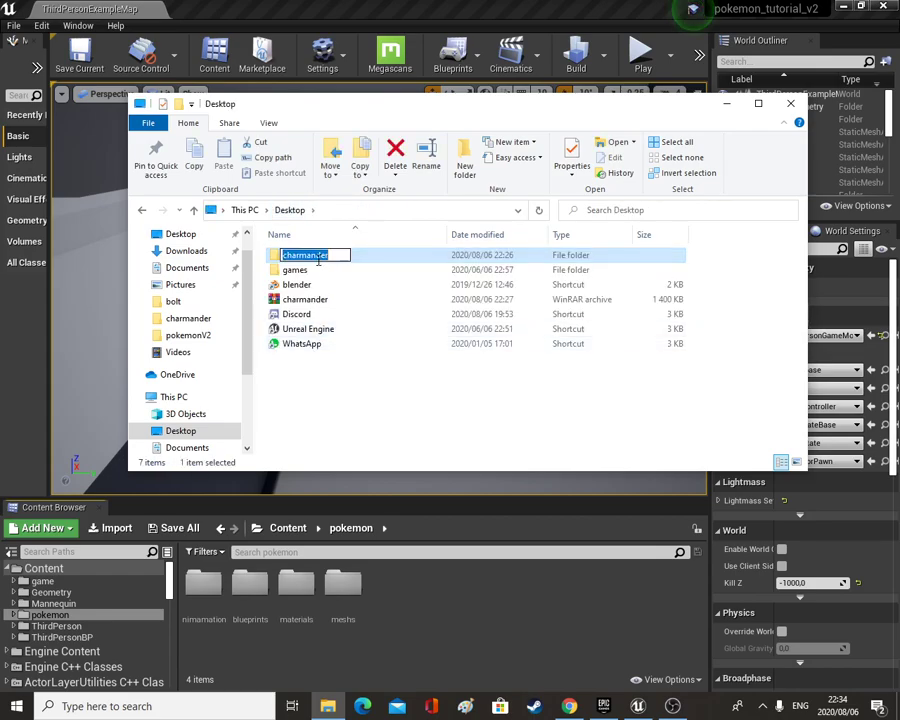
pyautogui.press('Return')
pyautogui.doubleClick(331, 258)
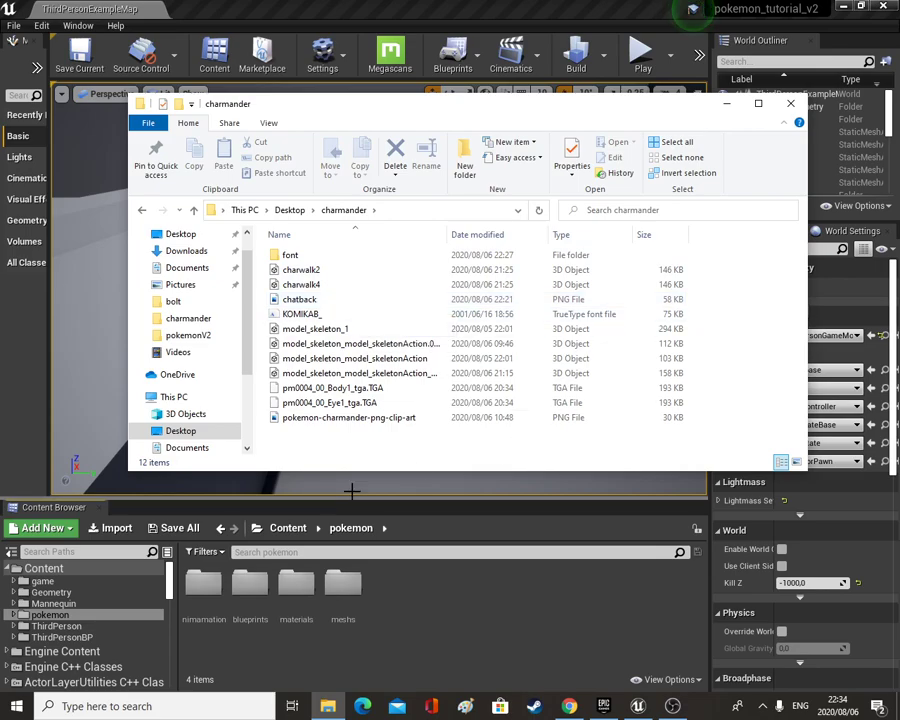
pyautogui.click(300, 328)
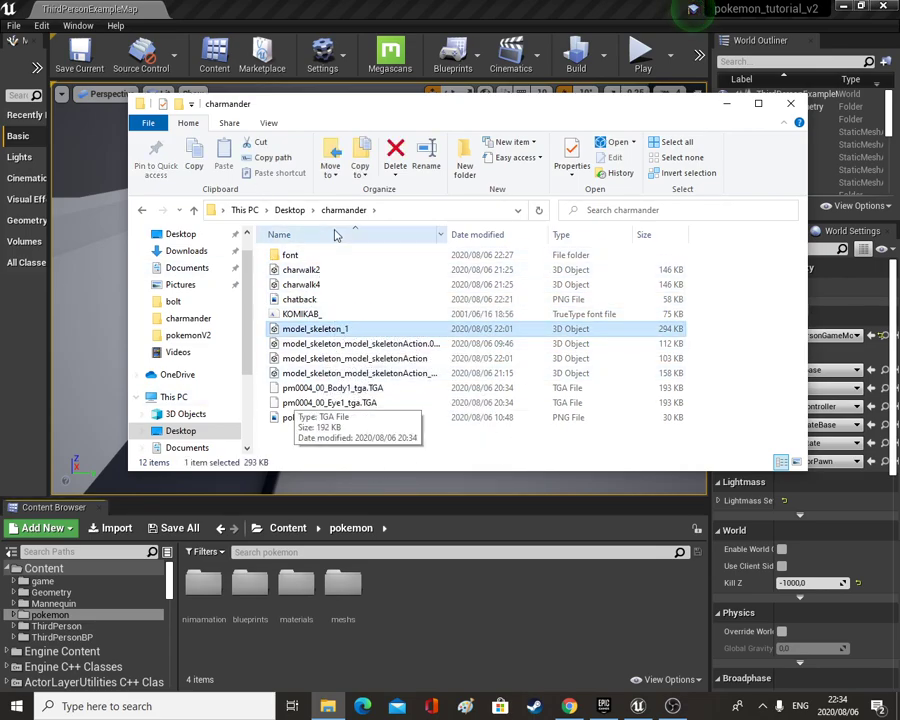
# Create a folder named pokemon inside the meshs folder.
pyautogui.doubleClick(343, 583)
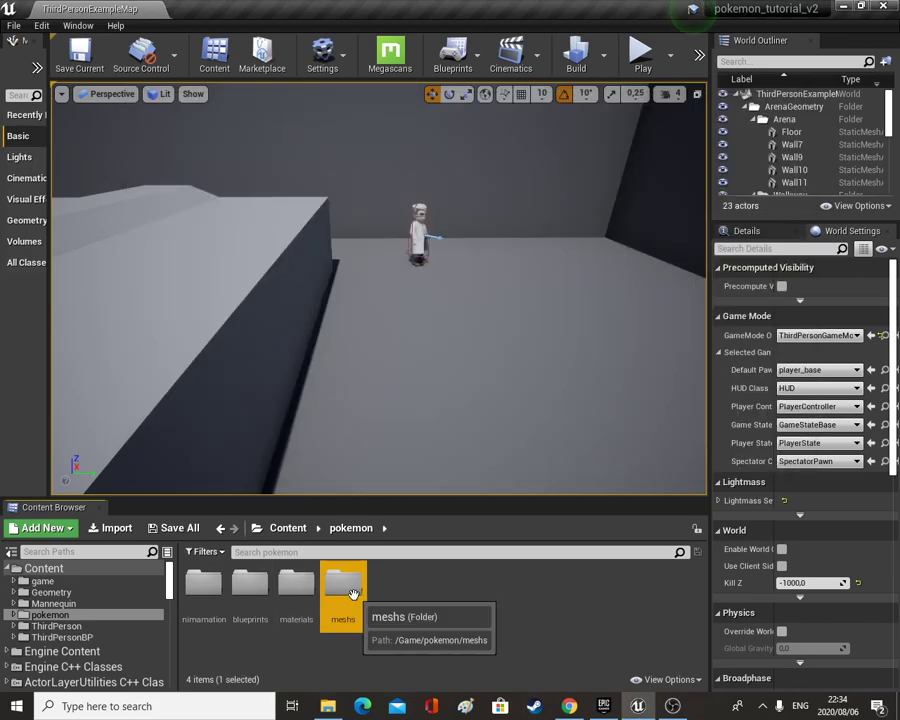
pyautogui.rightClick(358, 596)
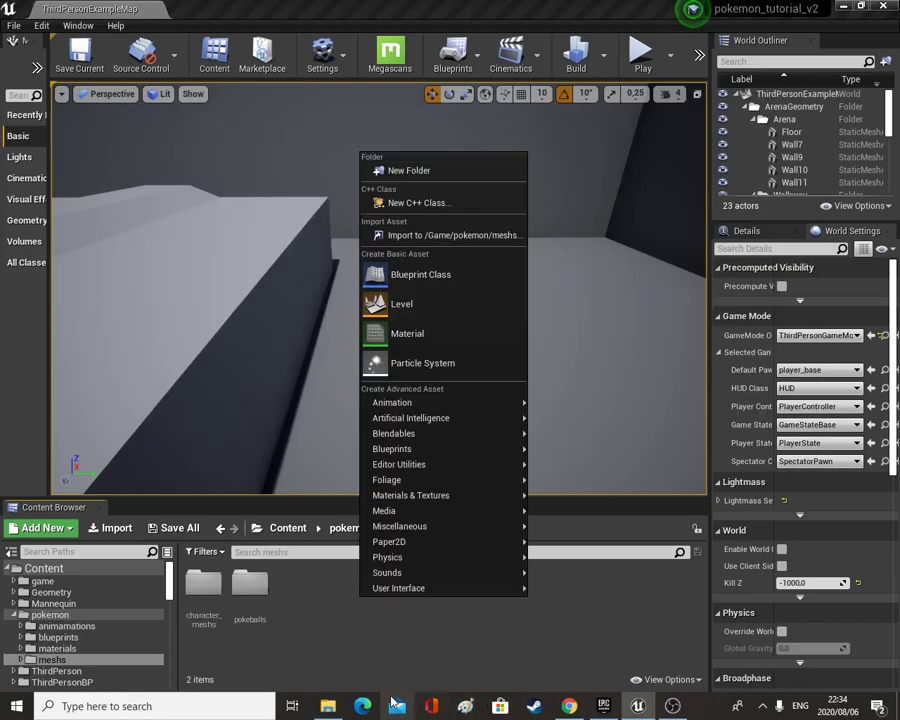
pyautogui.click(412, 170)
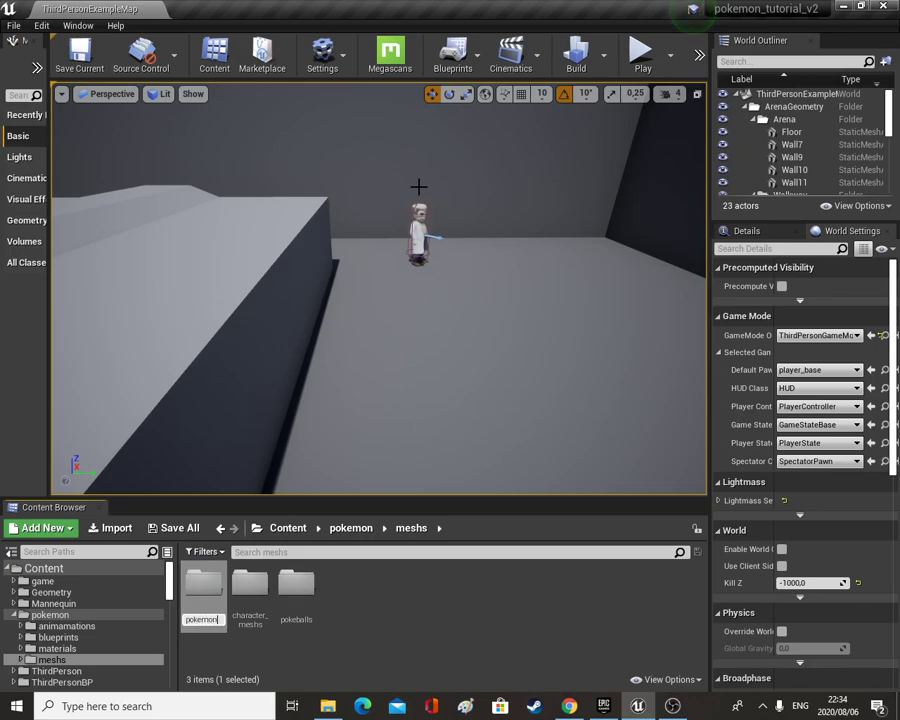
pyautogui.press('Return')
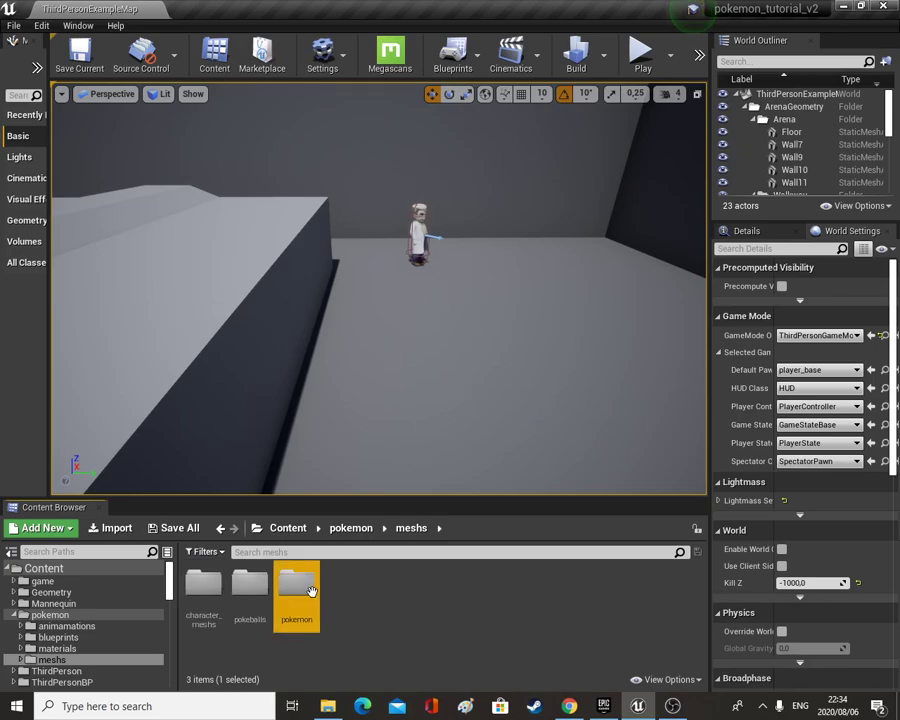
# Create a folder named charmander inside the new pokemon meshes folder.
pyautogui.doubleClick(312, 591)
pyautogui.rightClick(313, 594)
pyautogui.click(340, 152)
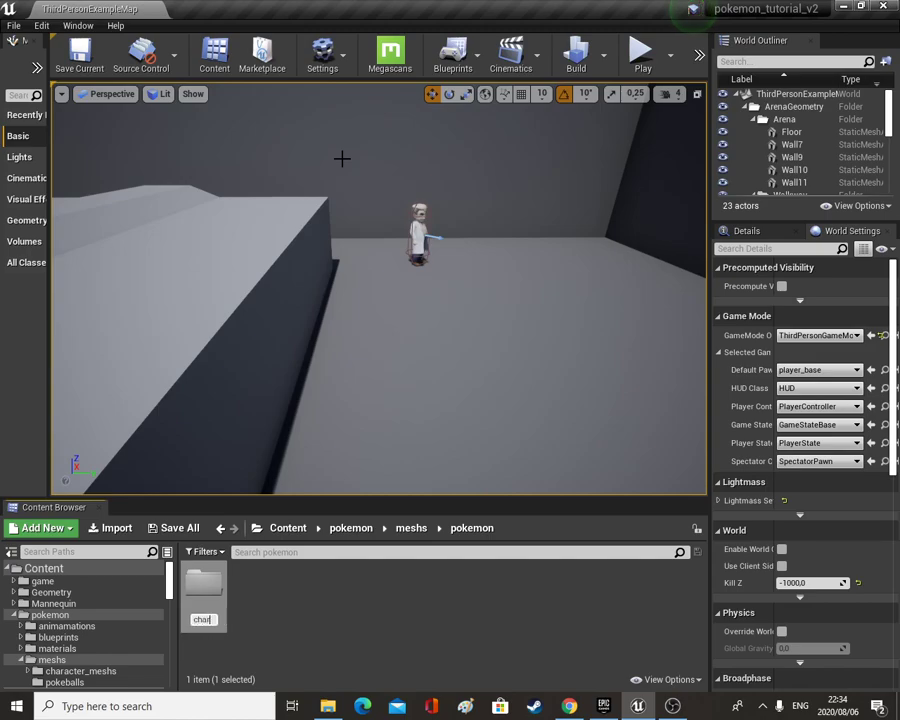
pyautogui.write('charmander')
pyautogui.press('Return')
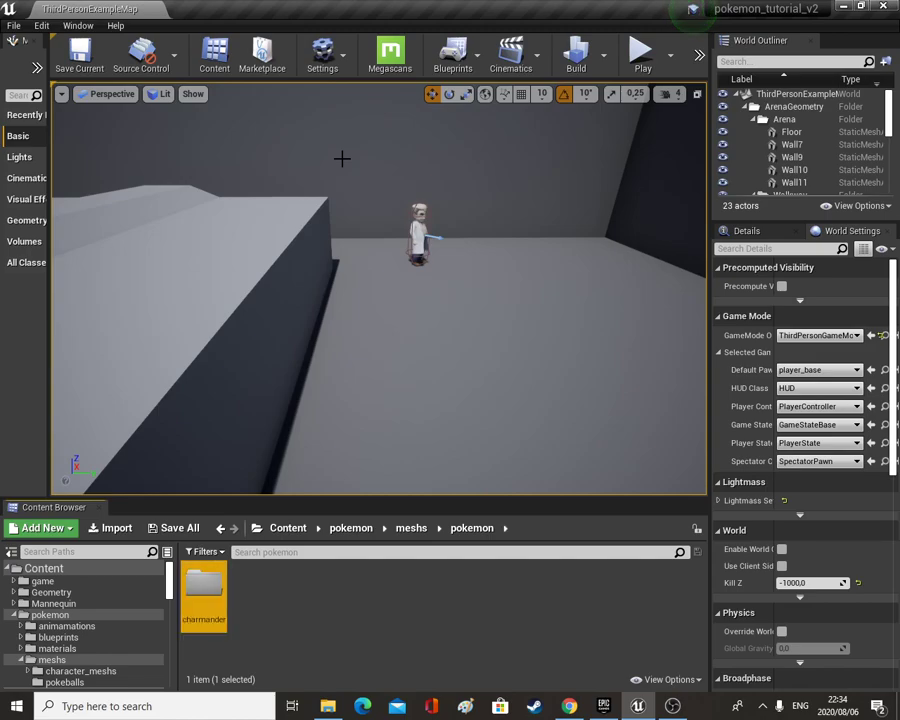
# Import model_skeleton_1 from File Explorer into the charmander meshes folder as a skeletal mesh with uniform scale 0.1, and dismiss the message log.
pyautogui.doubleClick(203, 585)
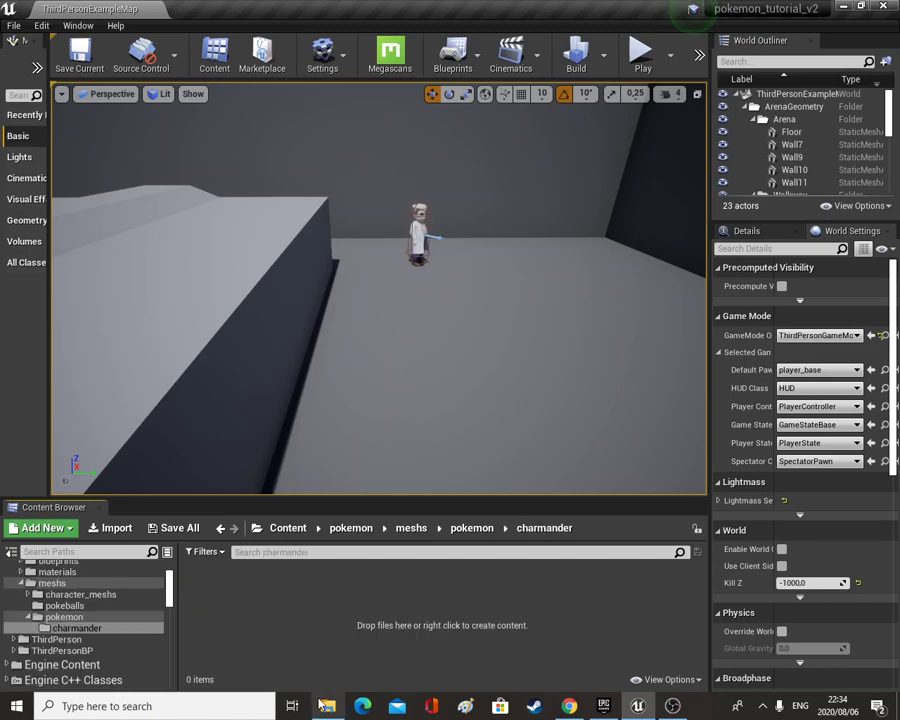
pyautogui.click(328, 706)
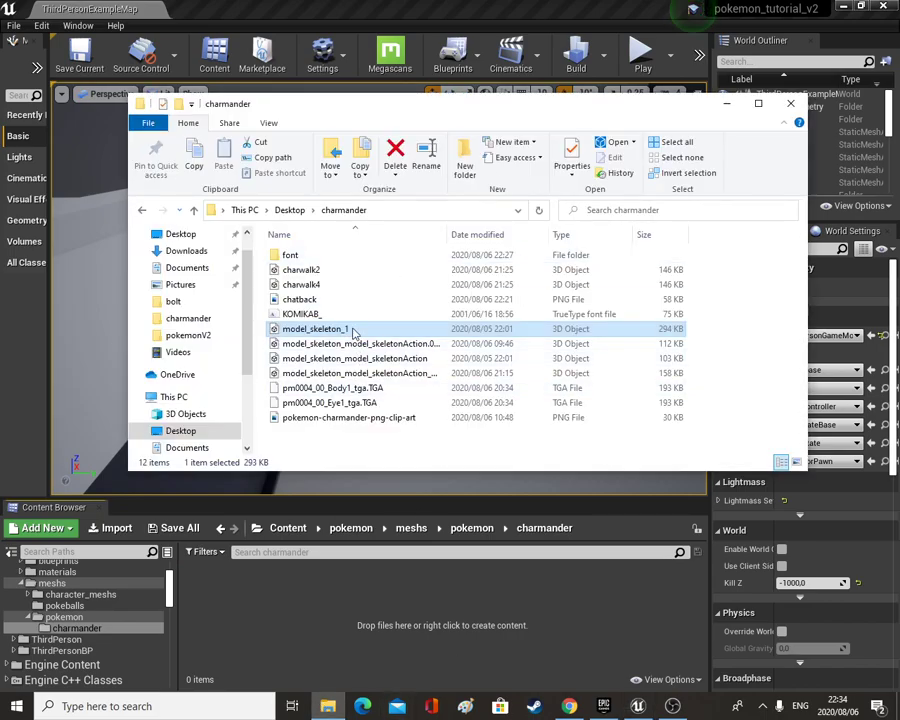
pyautogui.moveTo(315, 337); pyautogui.dragTo(326, 553)
pyautogui.moveTo(361, 625); pyautogui.dragTo(361, 624)
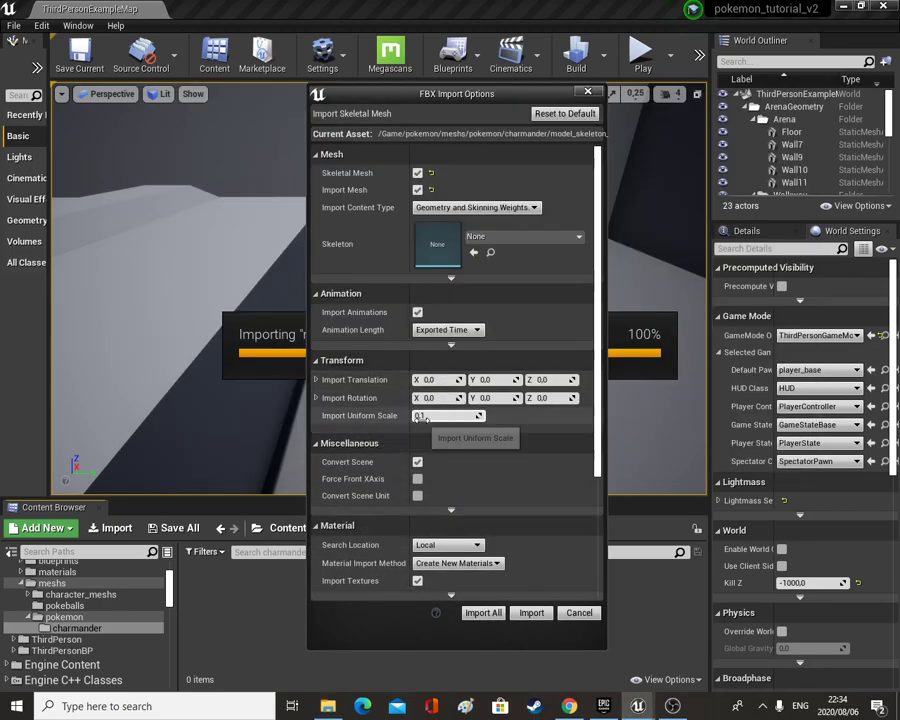
pyautogui.click(420, 416)
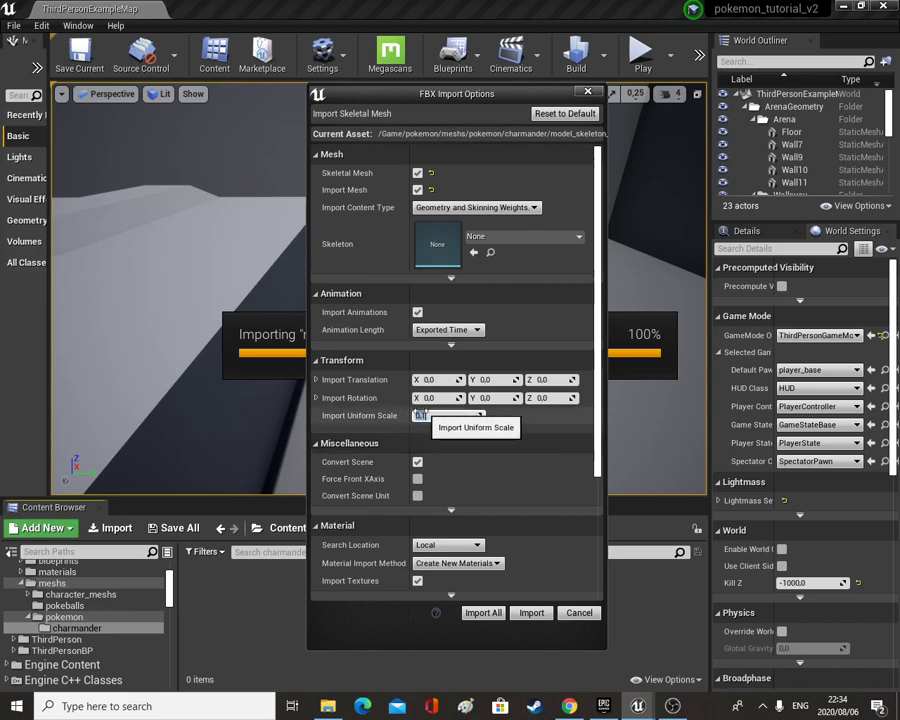
pyautogui.click(483, 614)
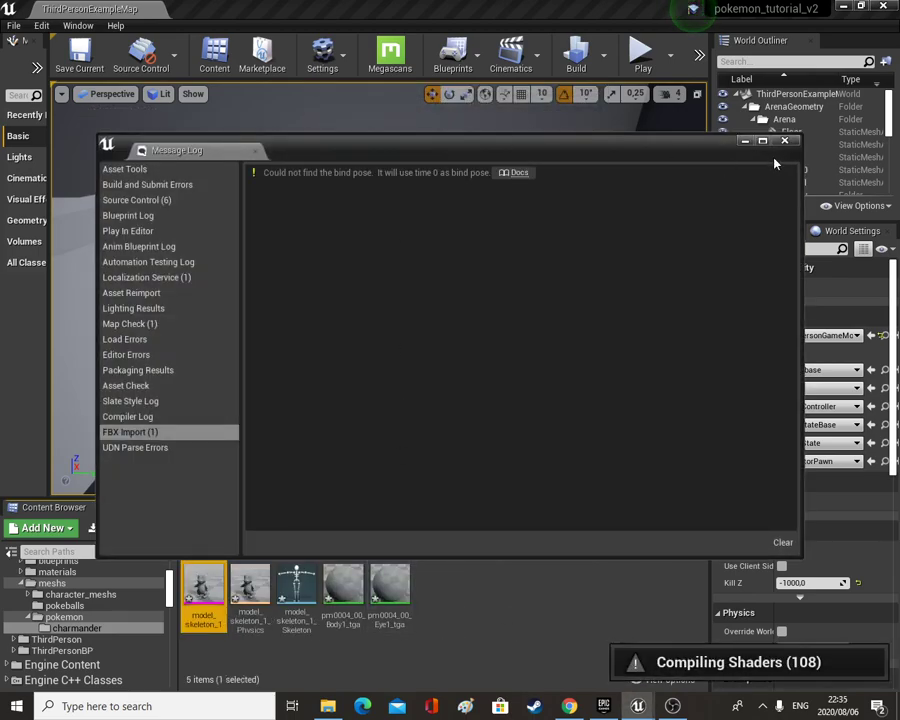
pyautogui.click(784, 141)
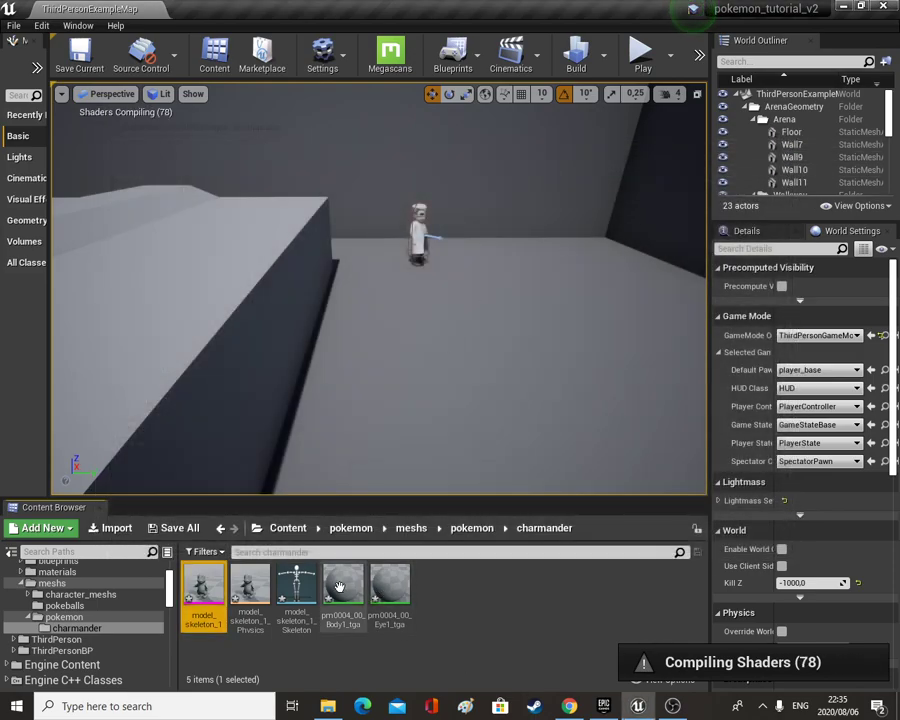
# Create a folder named pokemon_materials inside the pokemon project's materials folder.
pyautogui.click(344, 598)
pyautogui.keyDown('ctrl'); pyautogui.click(389, 590); pyautogui.keyUp('ctrl')
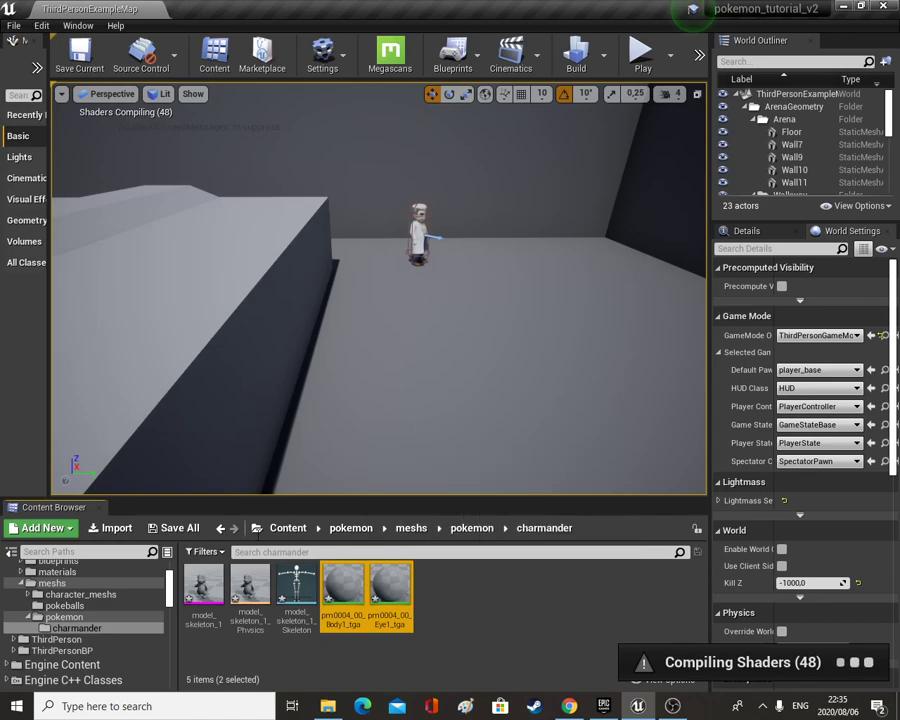
pyautogui.click(80, 578)
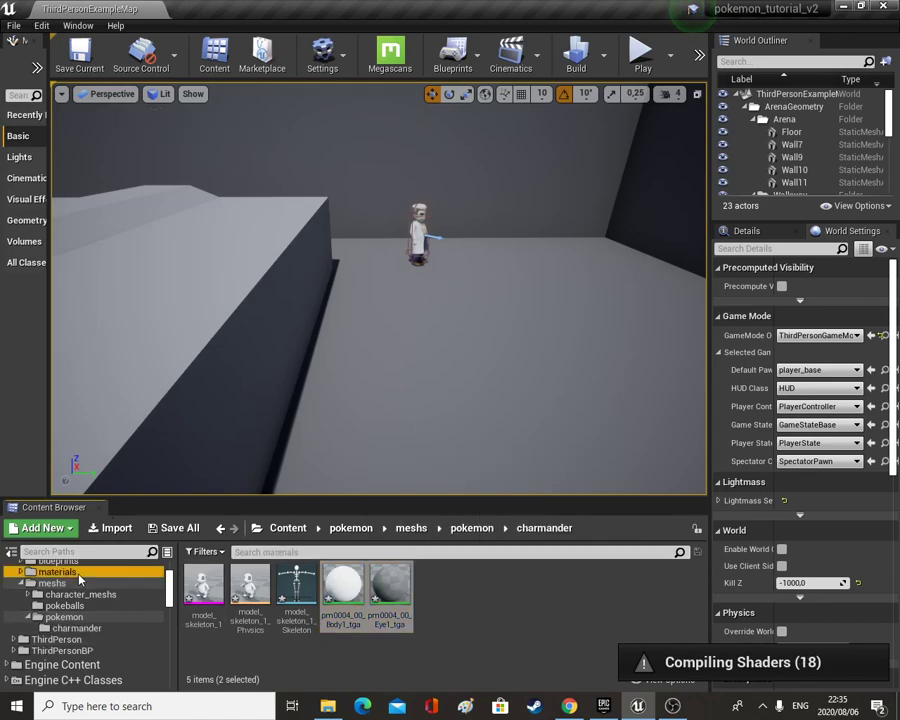
pyautogui.rightClick(321, 618)
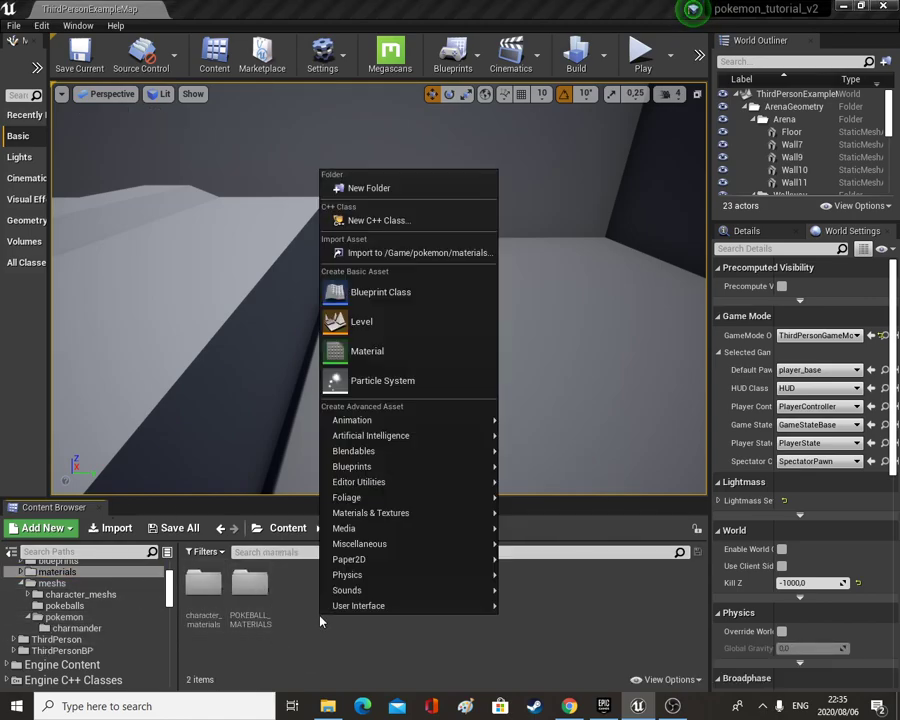
pyautogui.click(354, 187)
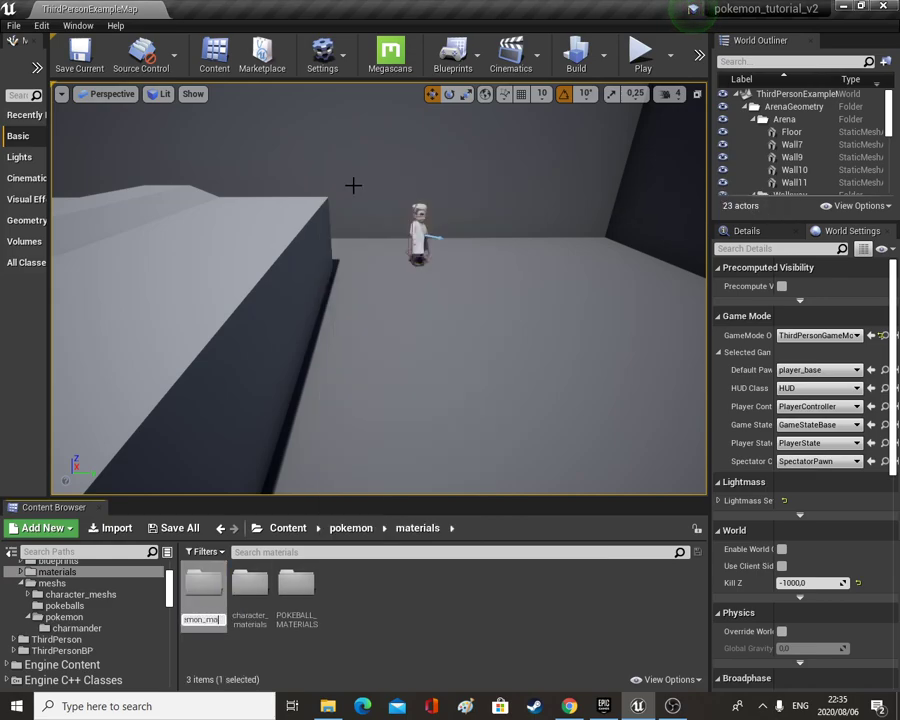
pyautogui.press('Return')
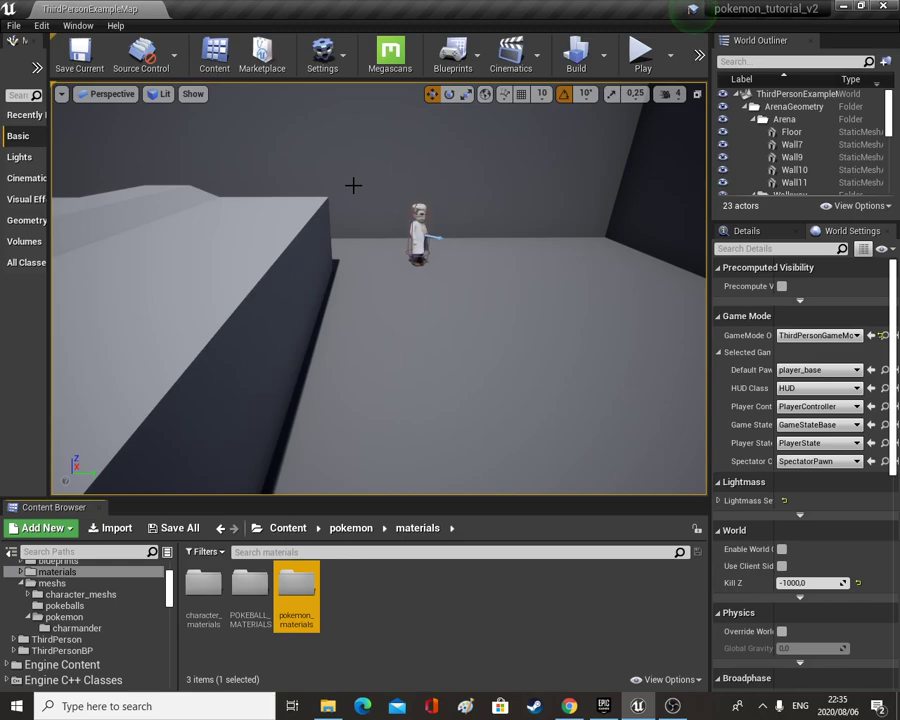
# Create a folder named charmander inside pokemon_materials.
pyautogui.doubleClick(288, 580)
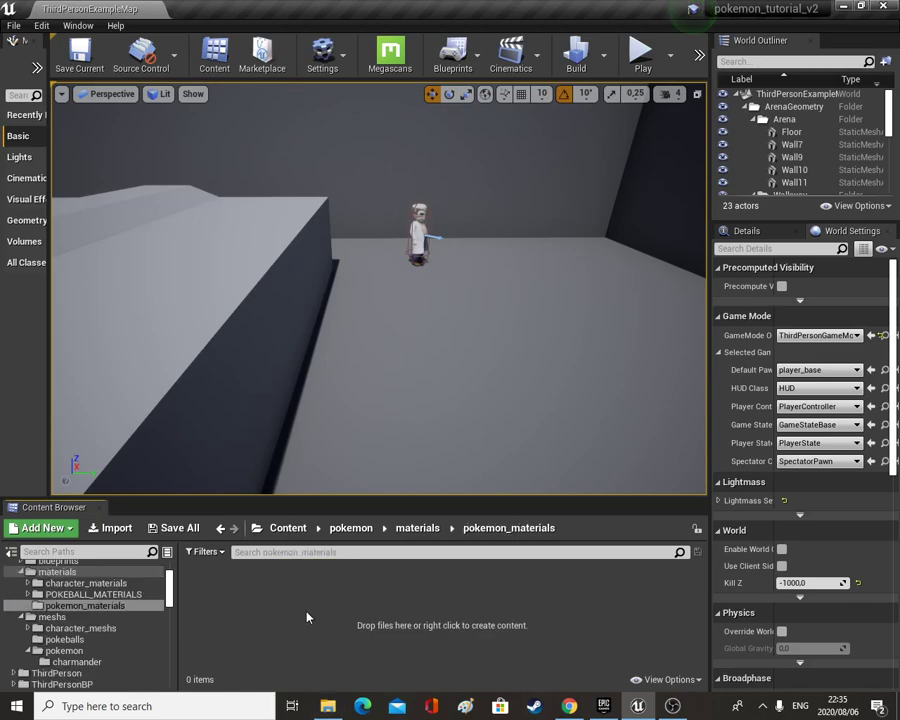
pyautogui.rightClick(308, 614)
pyautogui.click(354, 186)
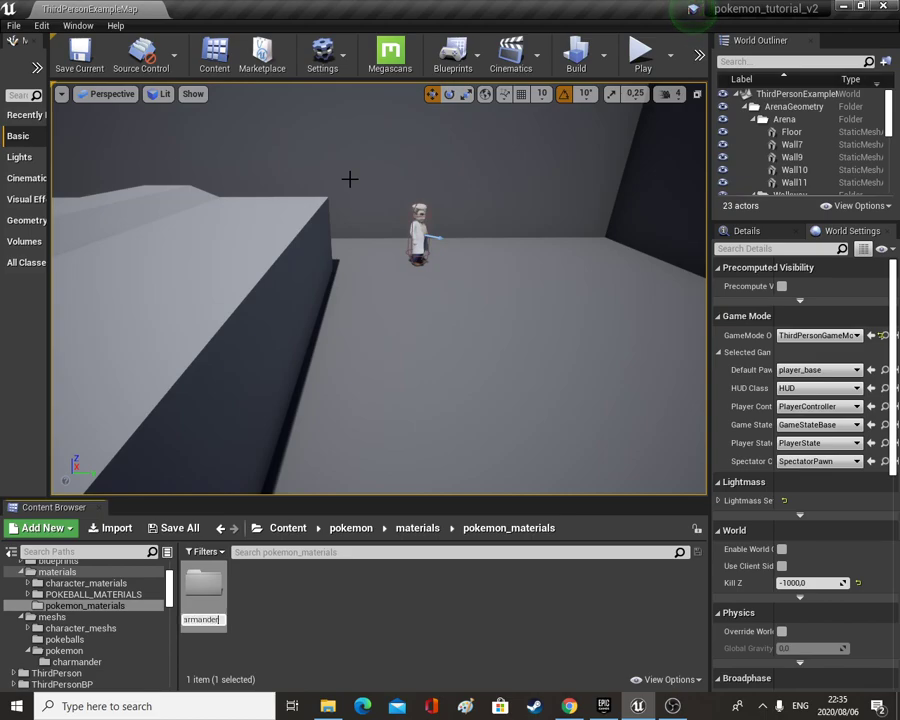
pyautogui.write('charmander')
pyautogui.press('Return')
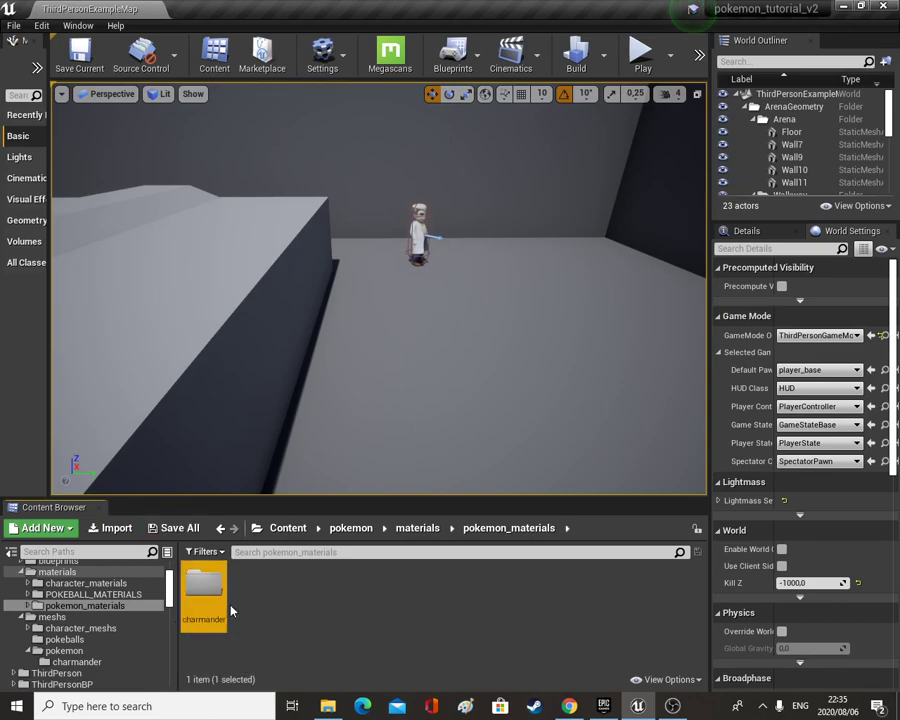
# Move the pm0004_00_Body1_tga and pm0004_00_Eye1_tga materials from the charmander meshes folder into pokemon_materials/charmander.
pyautogui.click(76, 628)
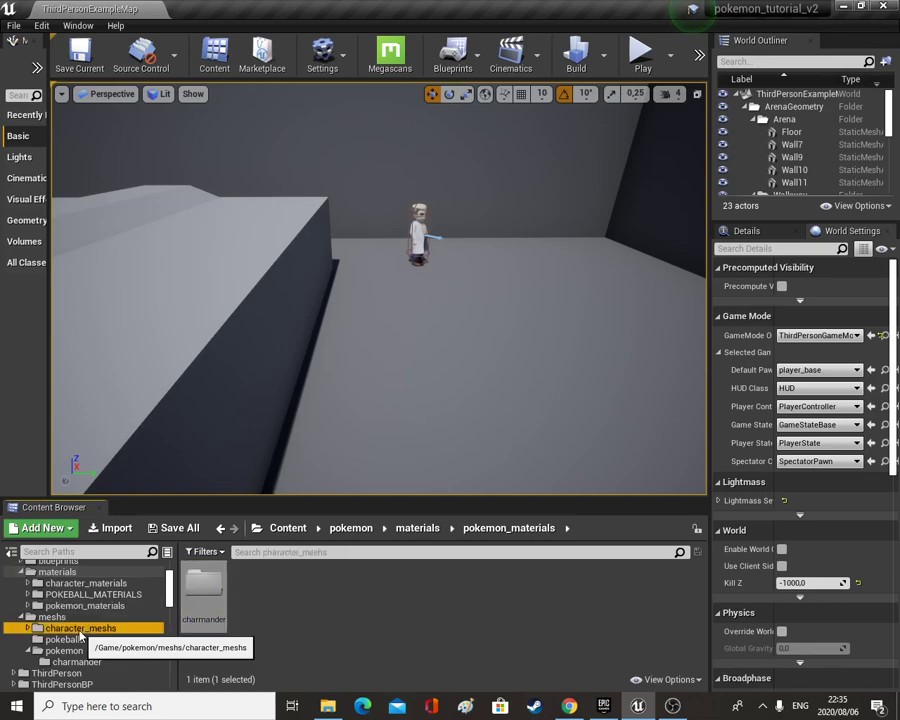
pyautogui.click(64, 650)
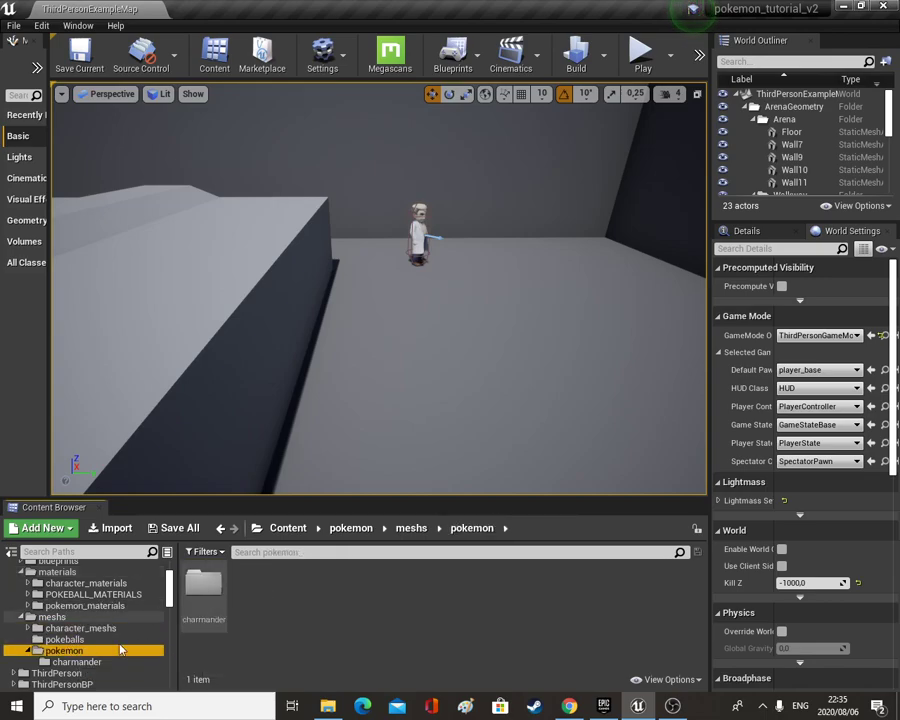
pyautogui.click(95, 663)
pyautogui.click(343, 590)
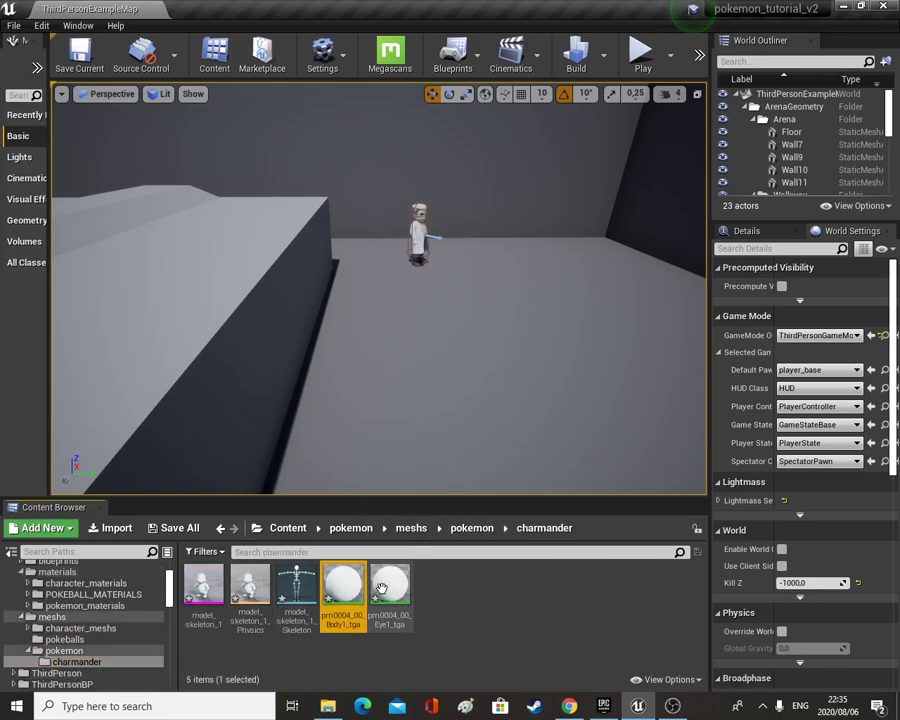
pyautogui.keyDown('ctrl'); pyautogui.click(381, 590); pyautogui.keyUp('ctrl')
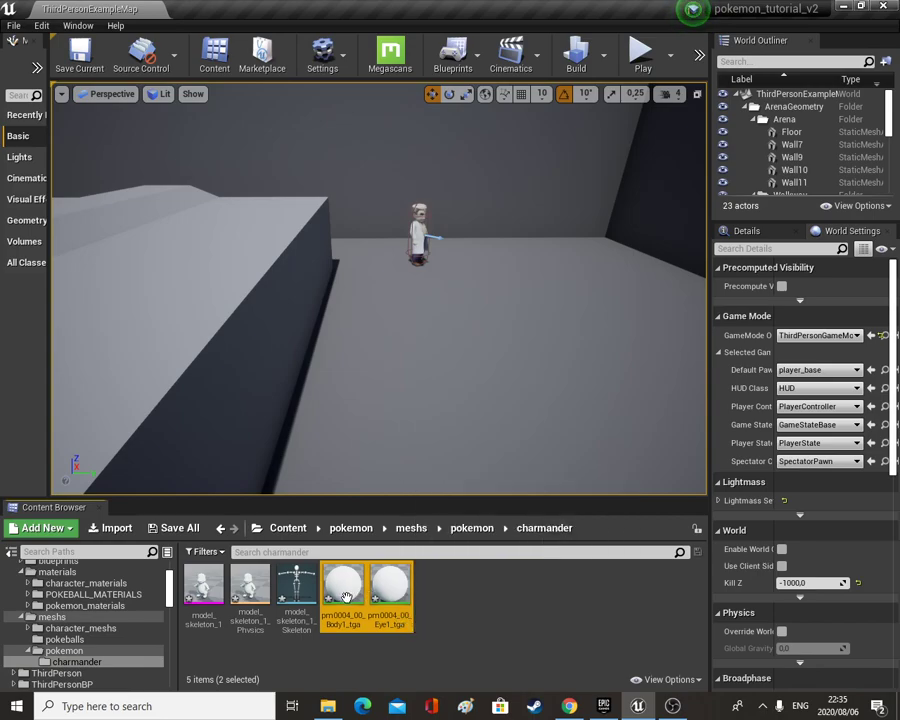
pyautogui.click(28, 606)
pyautogui.moveTo(343, 590); pyautogui.dragTo(88, 620)
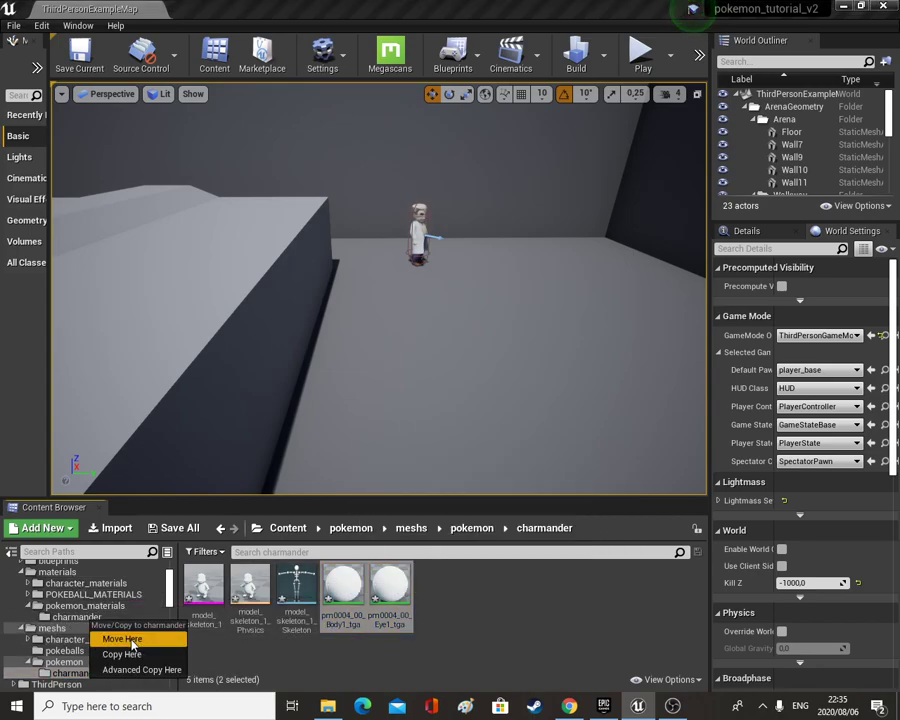
pyautogui.click(118, 639)
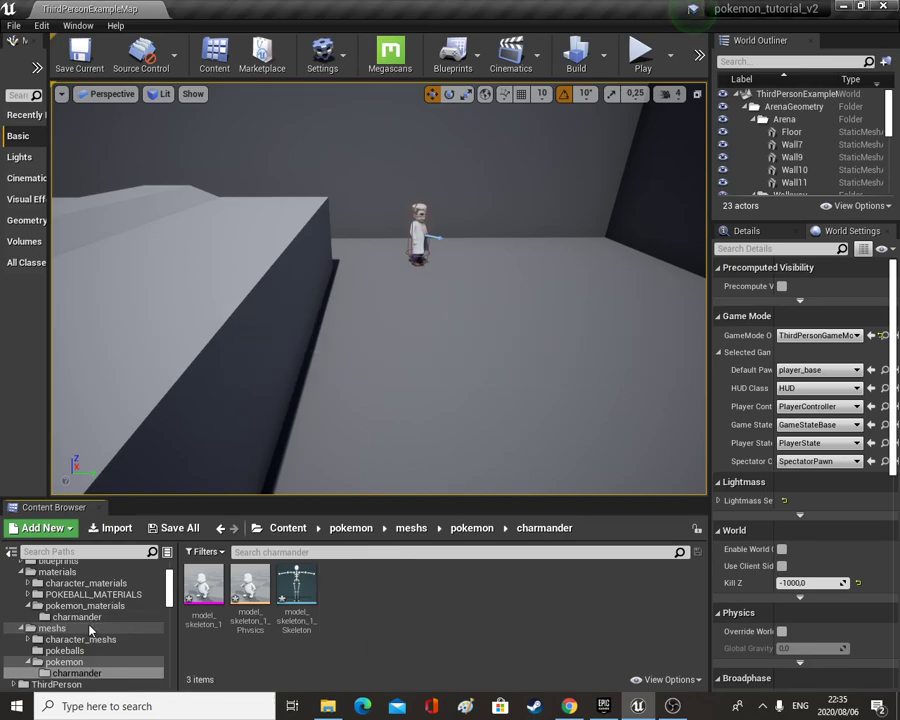
# Create a folder named textures inside pokemon_materials/charmander.
pyautogui.click(80, 617)
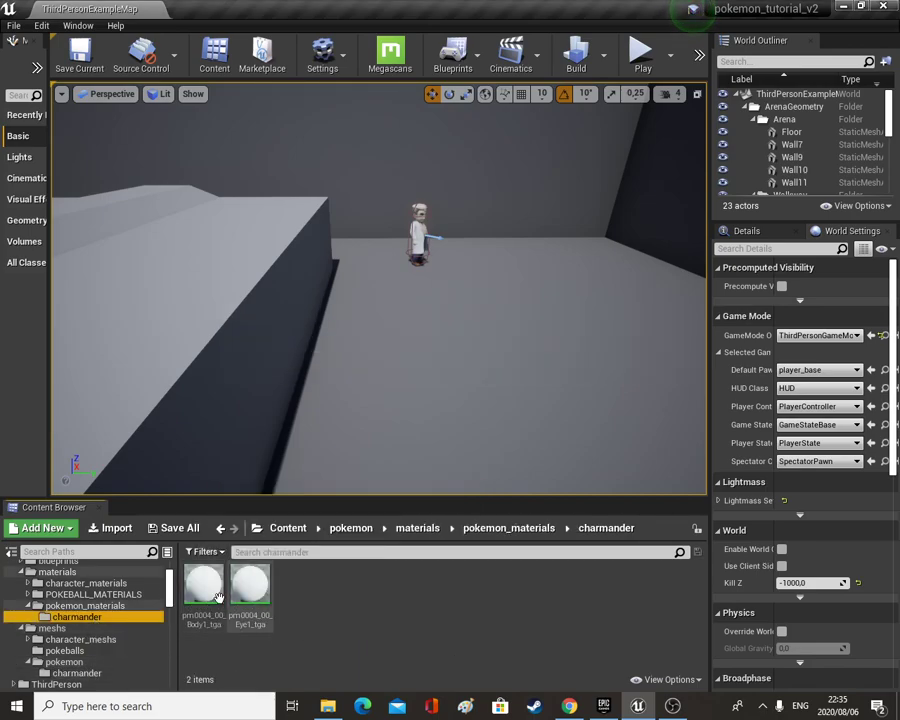
pyautogui.rightClick(345, 594)
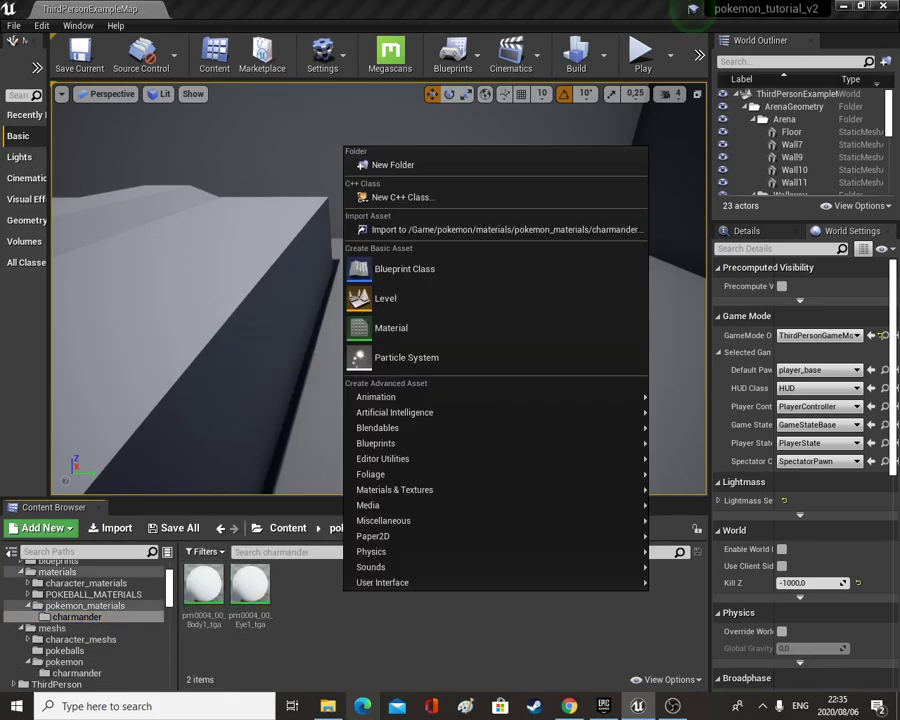
pyautogui.click(394, 165)
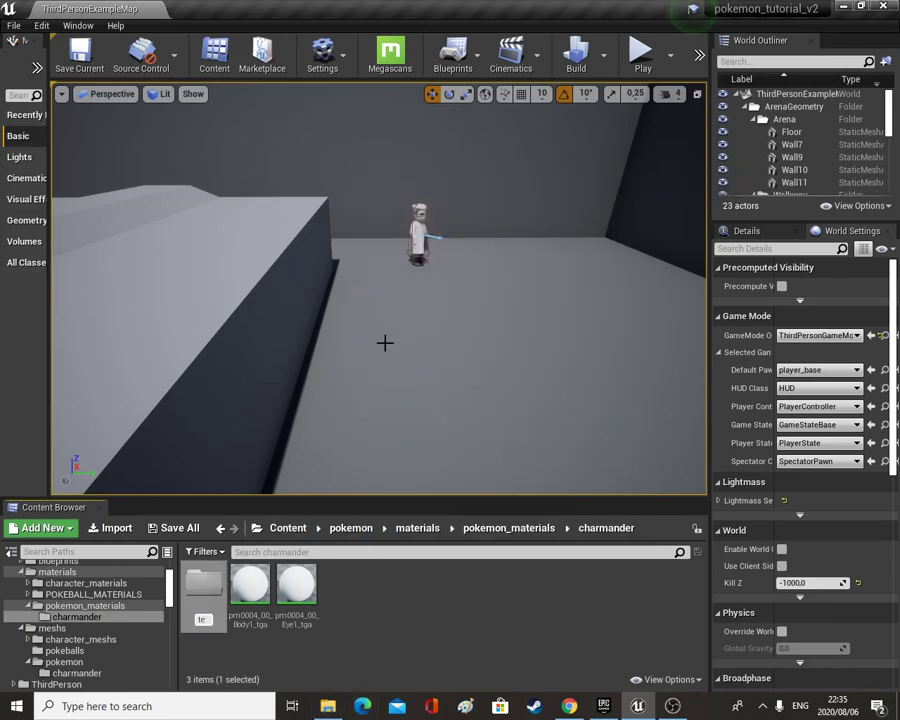
pyautogui.write('textures')
pyautogui.press('Return')
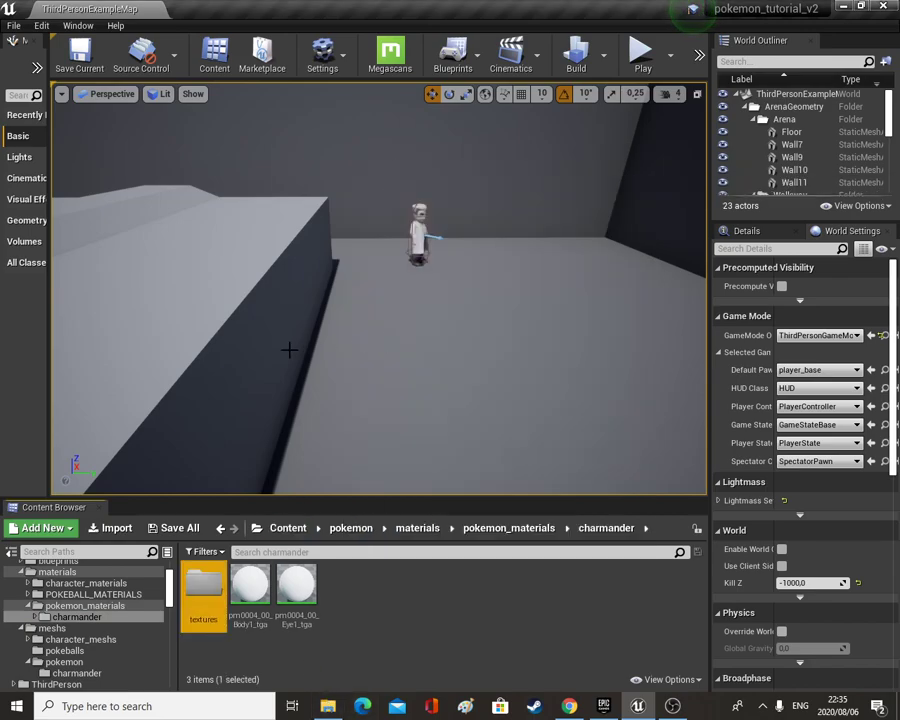
# Import pm0004_00_Body1_tga.TGA and pm0004_00_Eye1_tga.TGA from File Explorer into the charmander textures folder.
pyautogui.doubleClick(200, 585)
pyautogui.hotkey('alt', 'Tab')
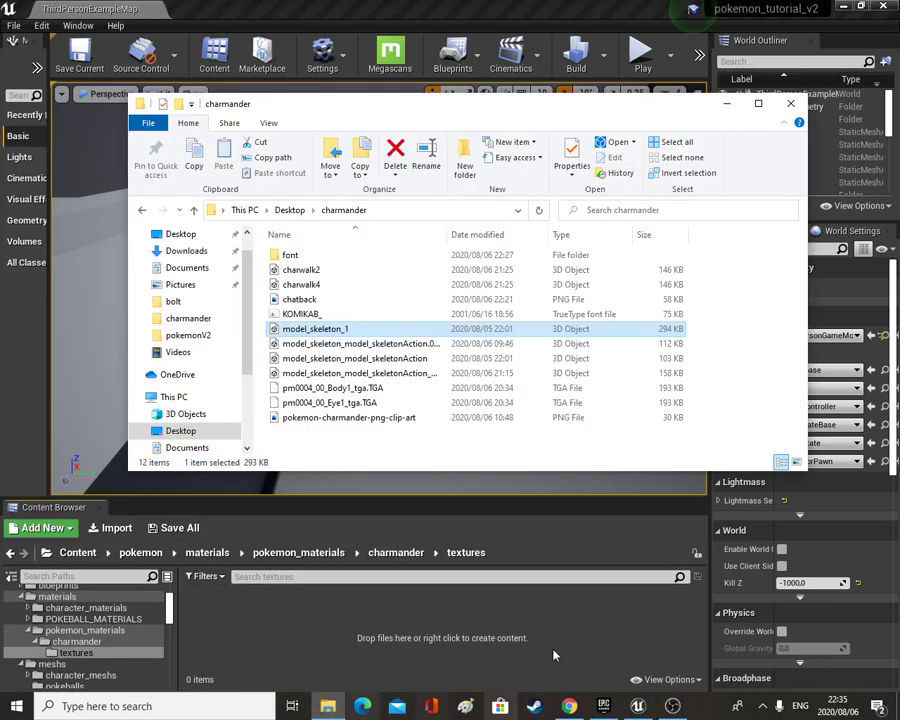
pyautogui.click(383, 390)
pyautogui.keyDown('ctrl'); pyautogui.click(355, 402); pyautogui.keyUp('ctrl')
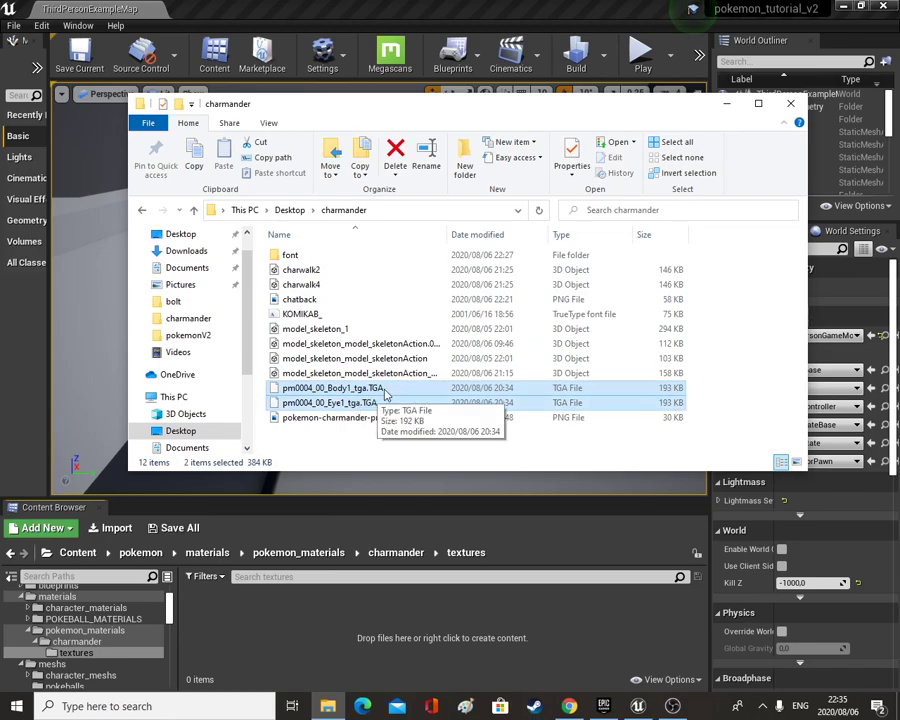
pyautogui.moveTo(383, 390); pyautogui.dragTo(325, 636)
pyautogui.click(392, 640)
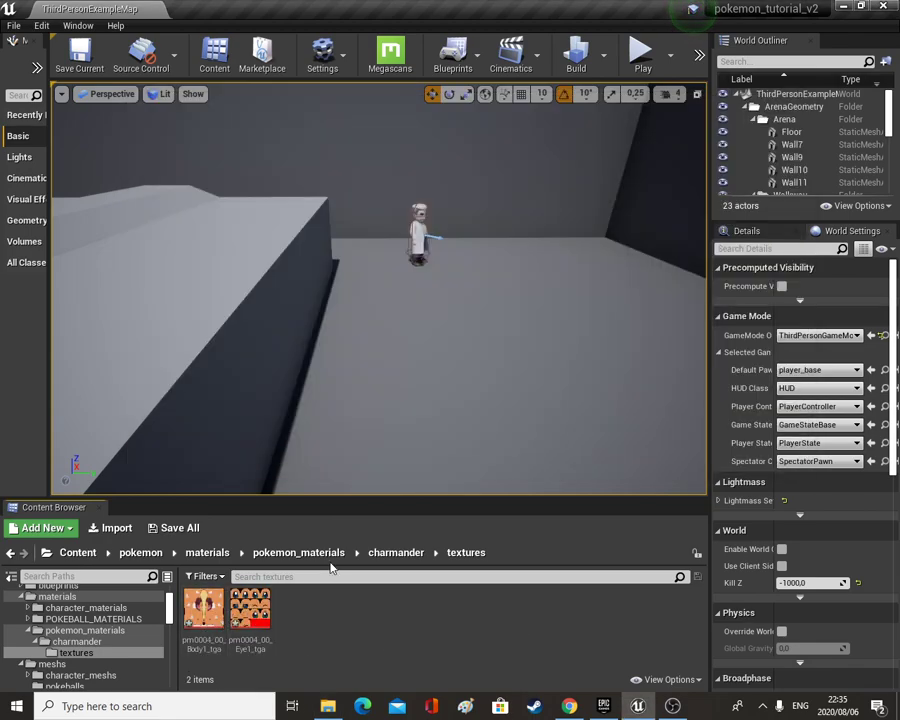
# Open both charmander materials and connect a pm0004_00_Eye1_tga texture sample to the Base Color of the eye material.
pyautogui.click(396, 552)
pyautogui.doubleClick(262, 600)
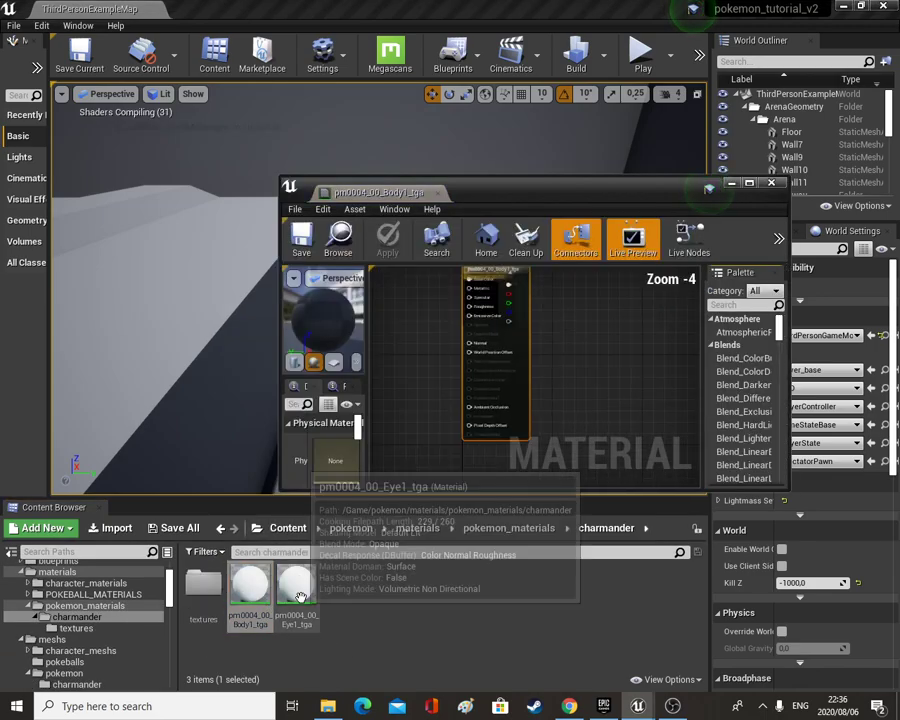
pyautogui.doubleClick(297, 585)
pyautogui.click(203, 585)
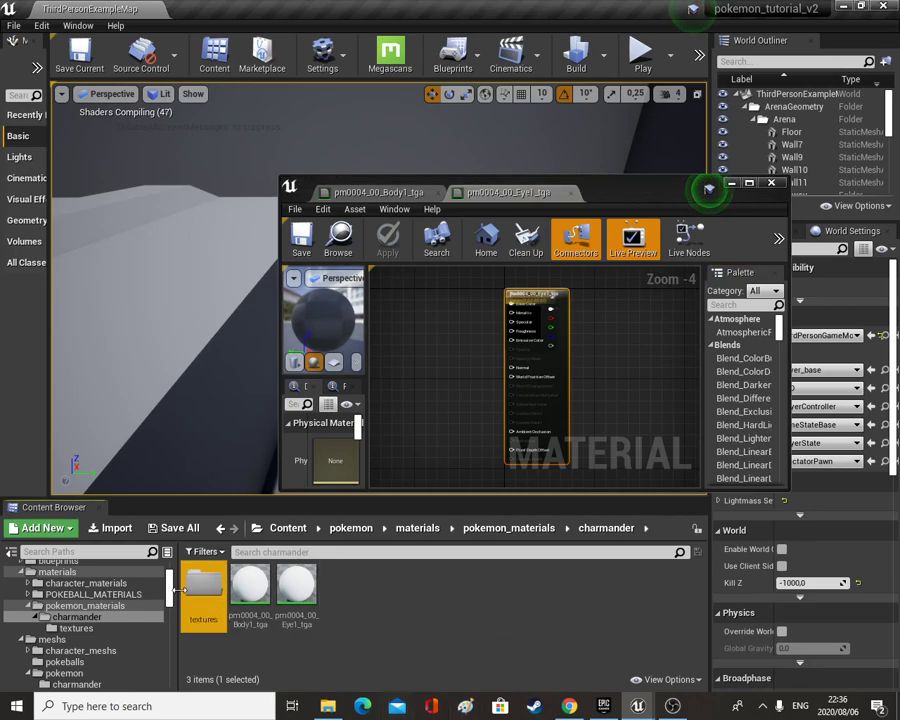
pyautogui.doubleClick(203, 585)
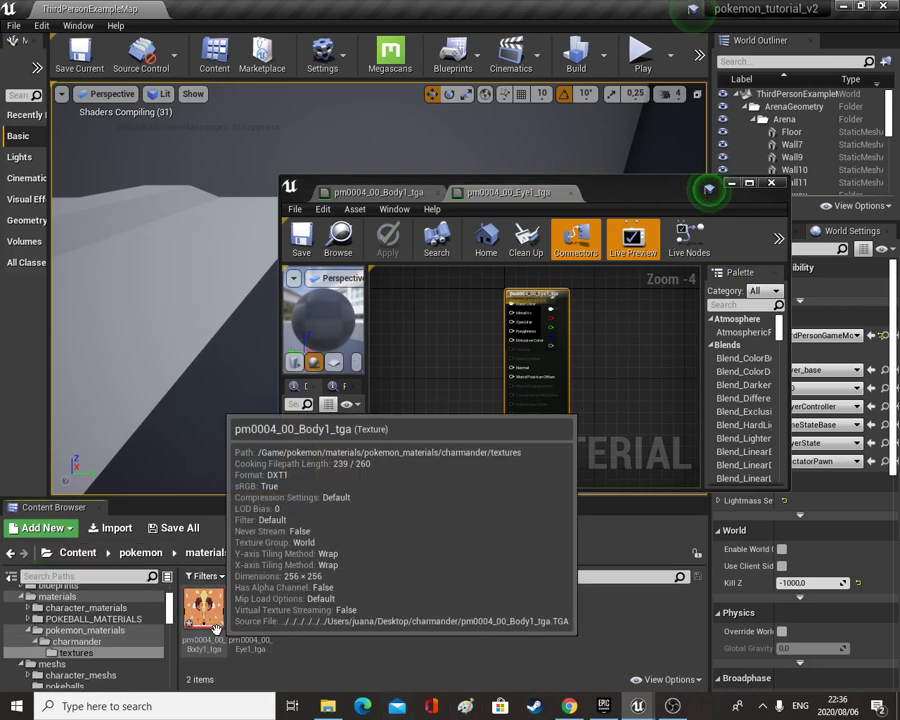
pyautogui.click(243, 630)
pyautogui.moveTo(243, 632); pyautogui.dragTo(407, 326)
pyautogui.moveTo(470, 339); pyautogui.dragTo(615, 425)
# Connect a pm0004_00_Body1_tga texture sample to the Base Color of the body material, and save the body and eye materials.
pyautogui.click(395, 240)
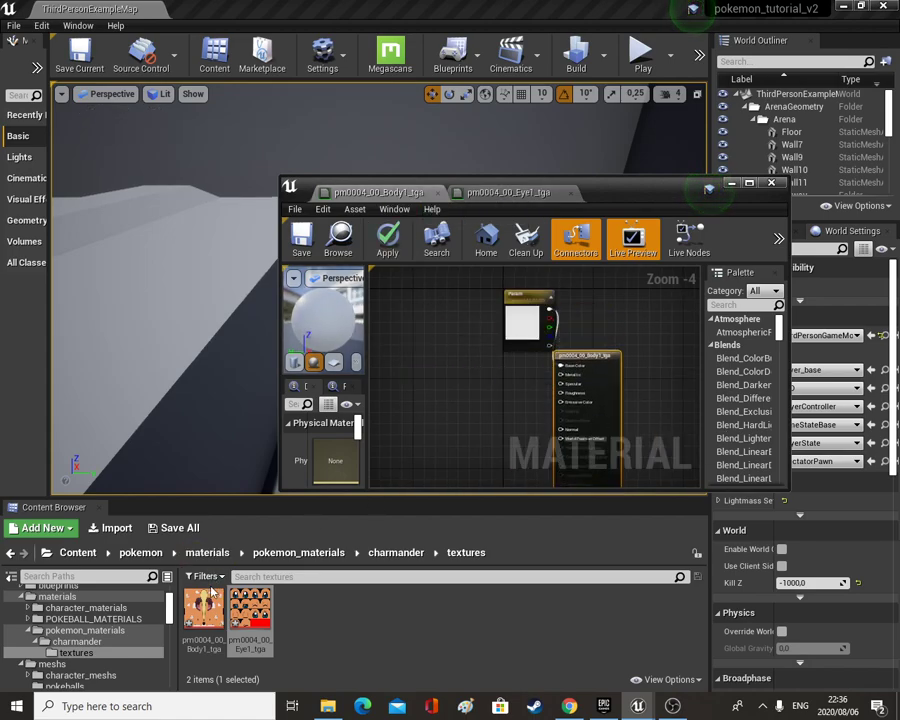
pyautogui.moveTo(198, 620); pyautogui.dragTo(434, 384)
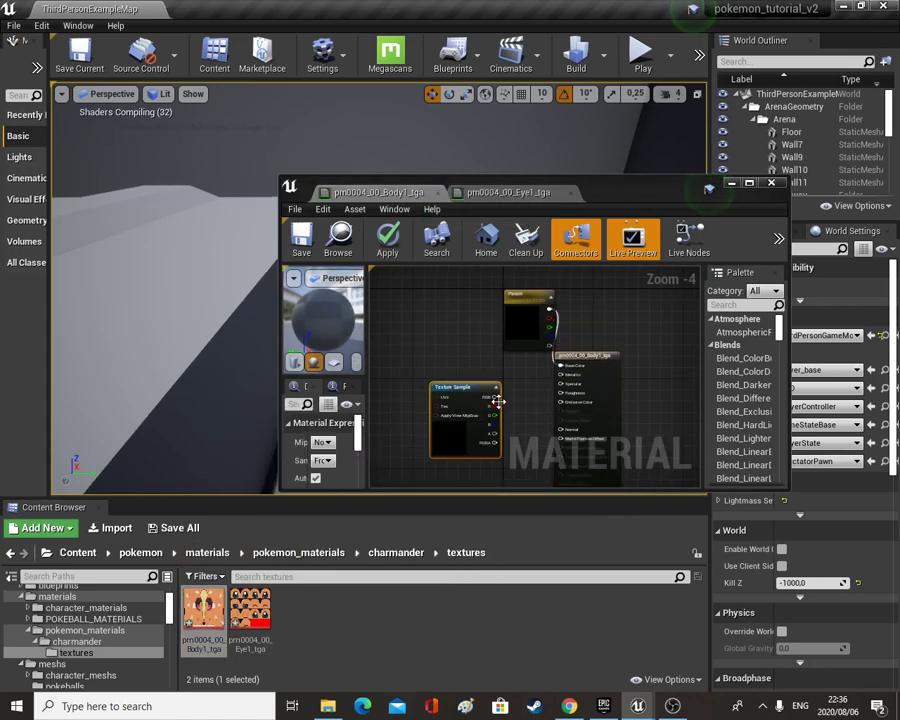
pyautogui.moveTo(492, 397); pyautogui.dragTo(561, 366)
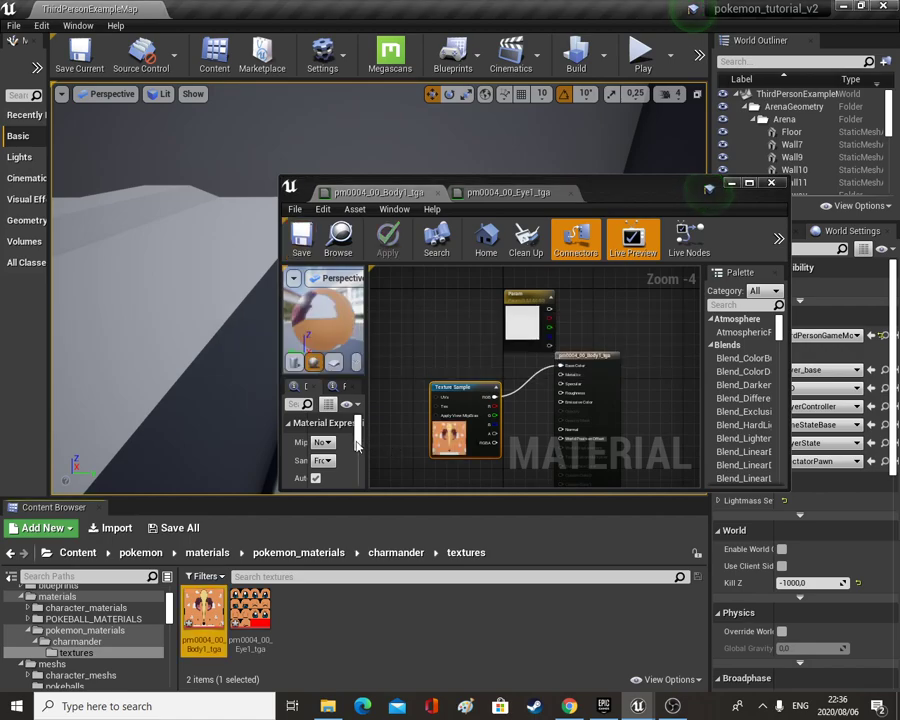
pyautogui.click(490, 194)
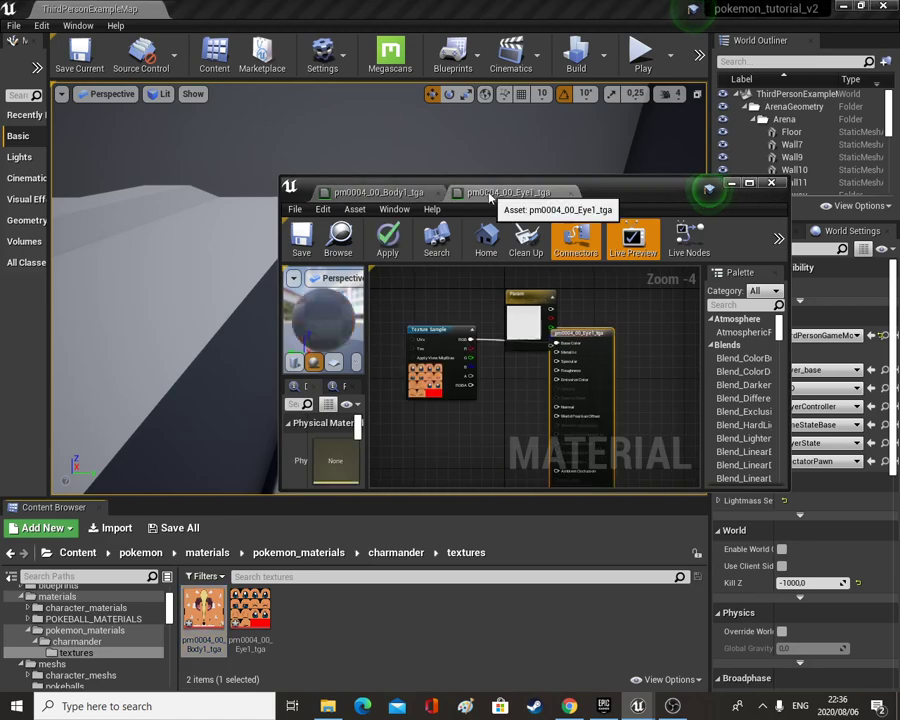
pyautogui.click(302, 236)
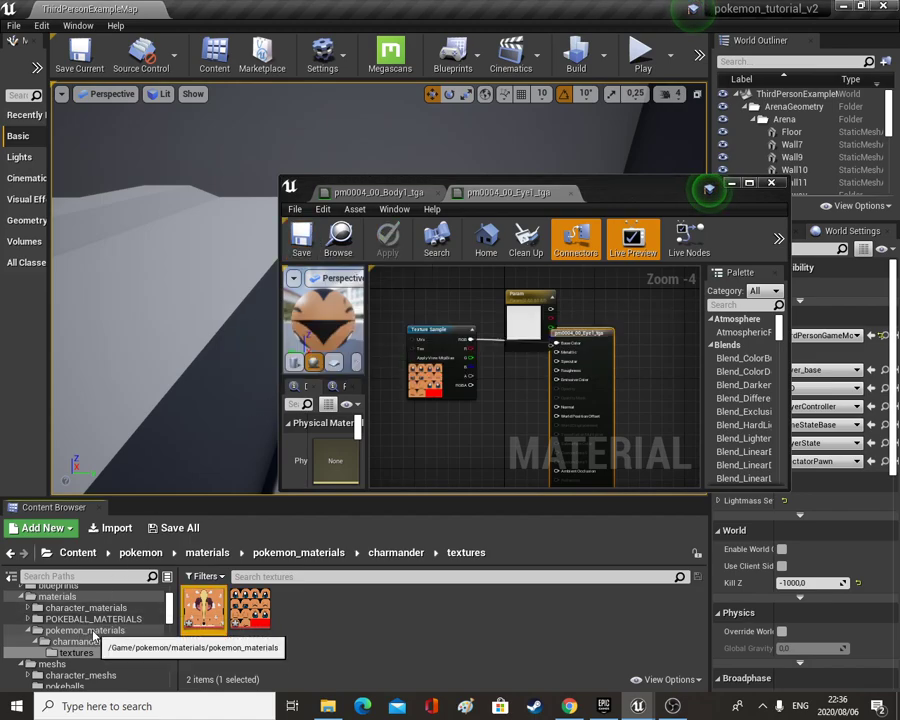
# Open the animations folder inside pokemon/animamations.
pyautogui.scroll(4, 80, 628)
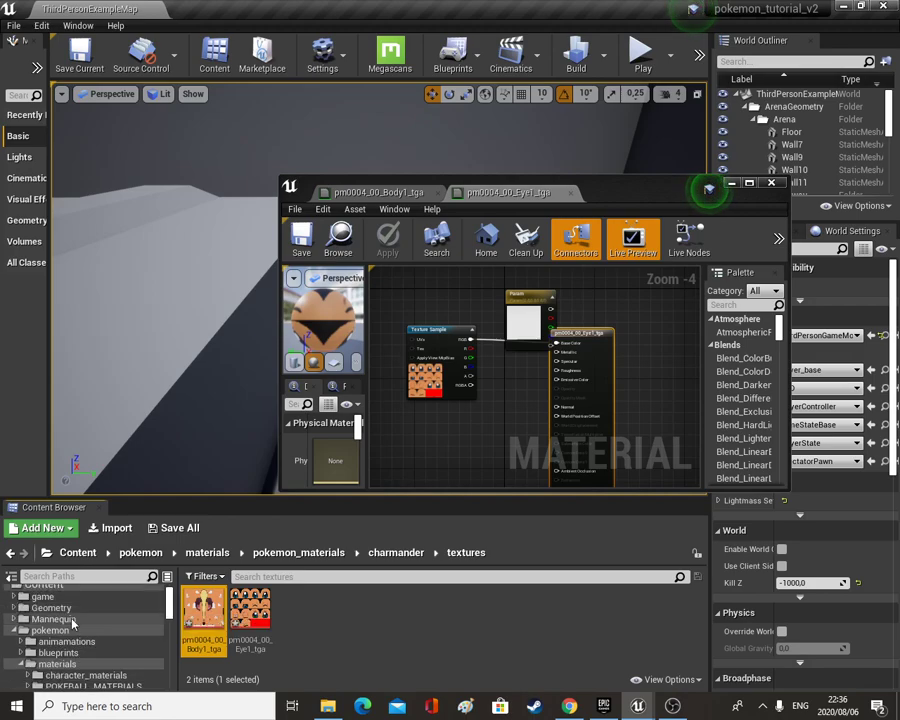
pyautogui.click(60, 640)
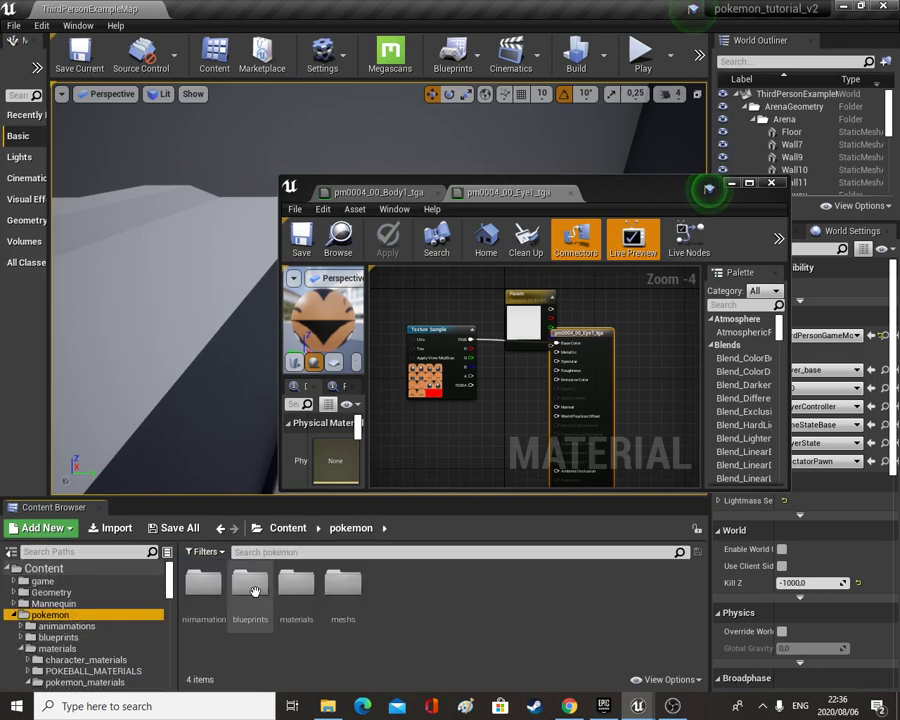
pyautogui.doubleClick(205, 583)
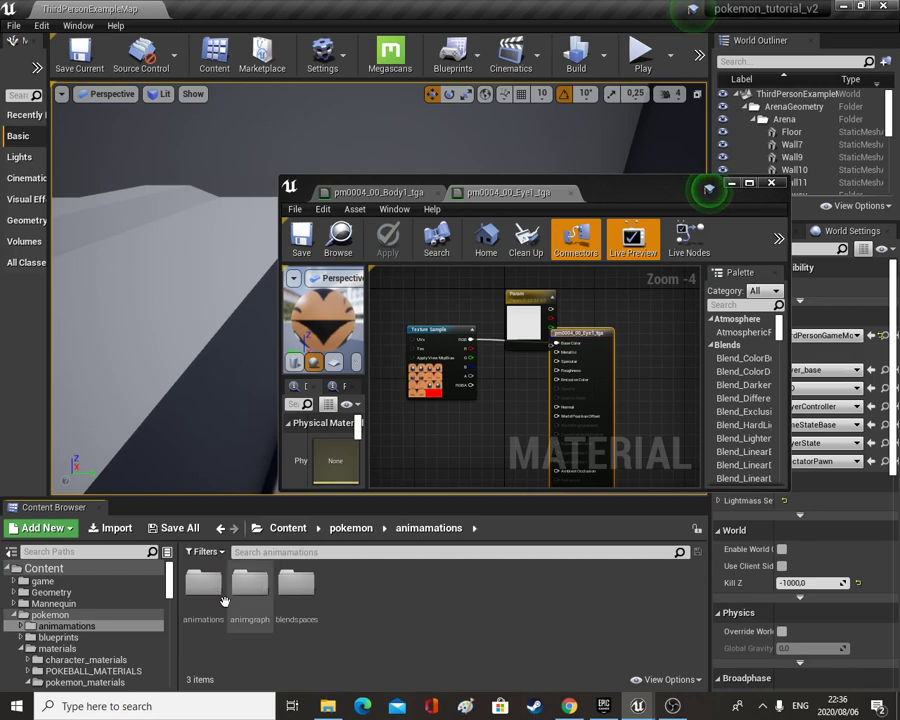
pyautogui.click(203, 590)
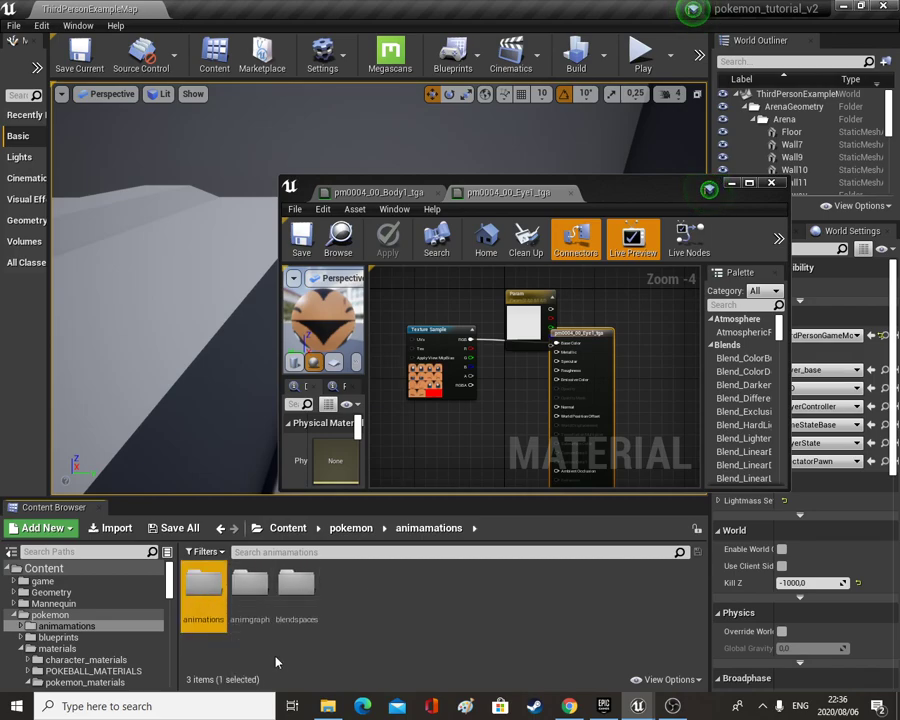
pyautogui.doubleClick(203, 590)
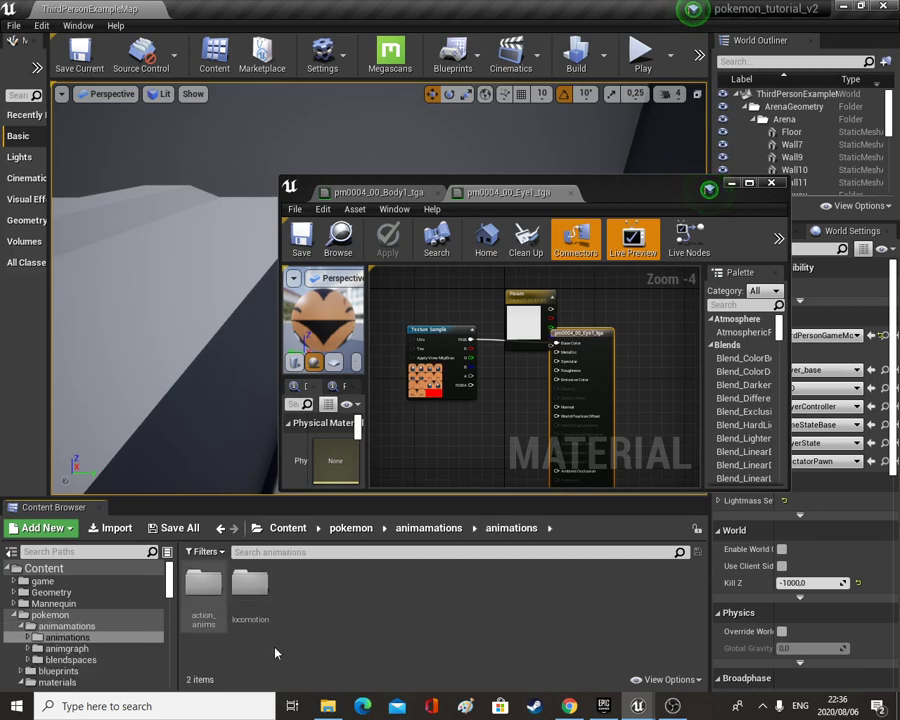
pyautogui.rightClick(380, 622)
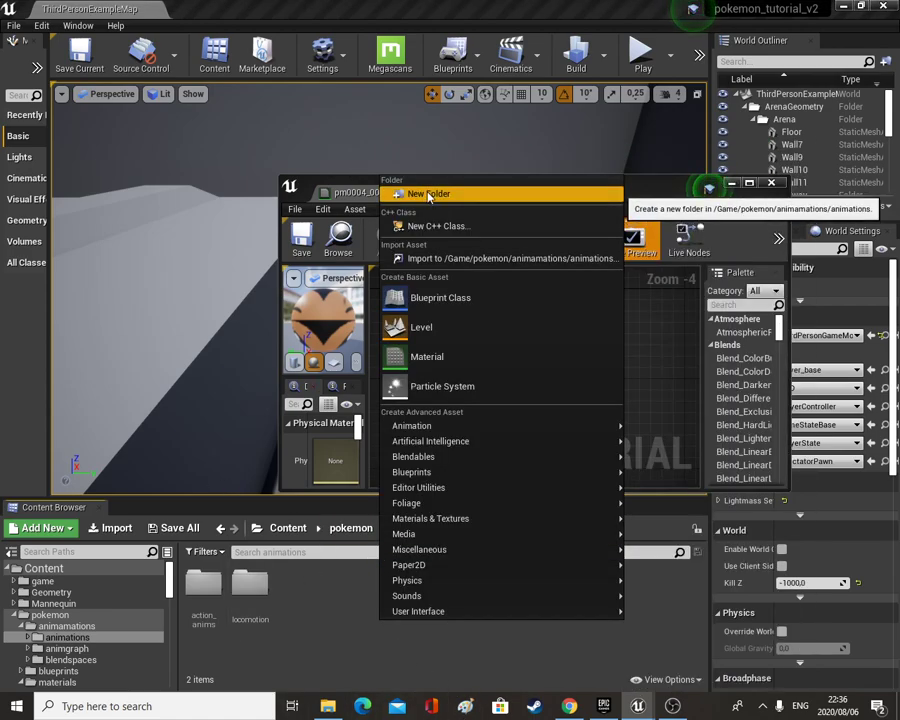
pyautogui.click(351, 527)
pyautogui.click(351, 527)
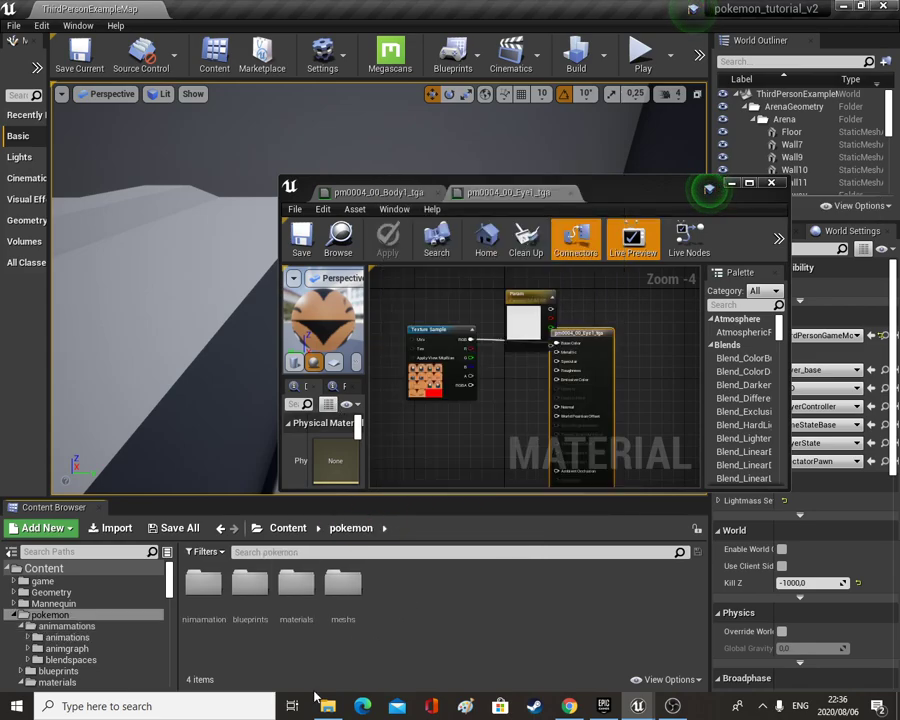
pyautogui.doubleClick(204, 585)
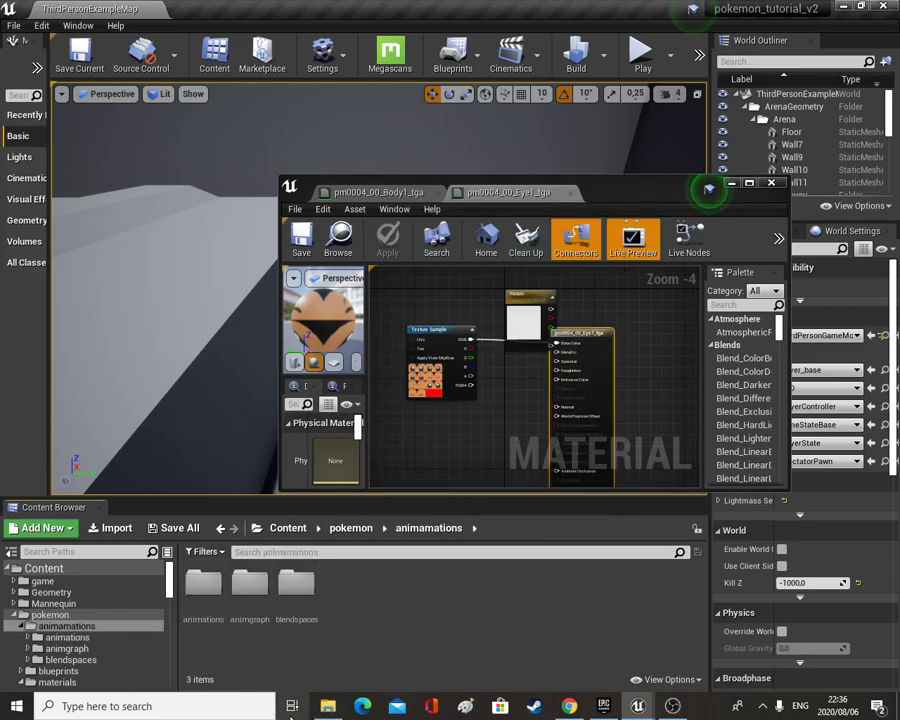
pyautogui.doubleClick(200, 590)
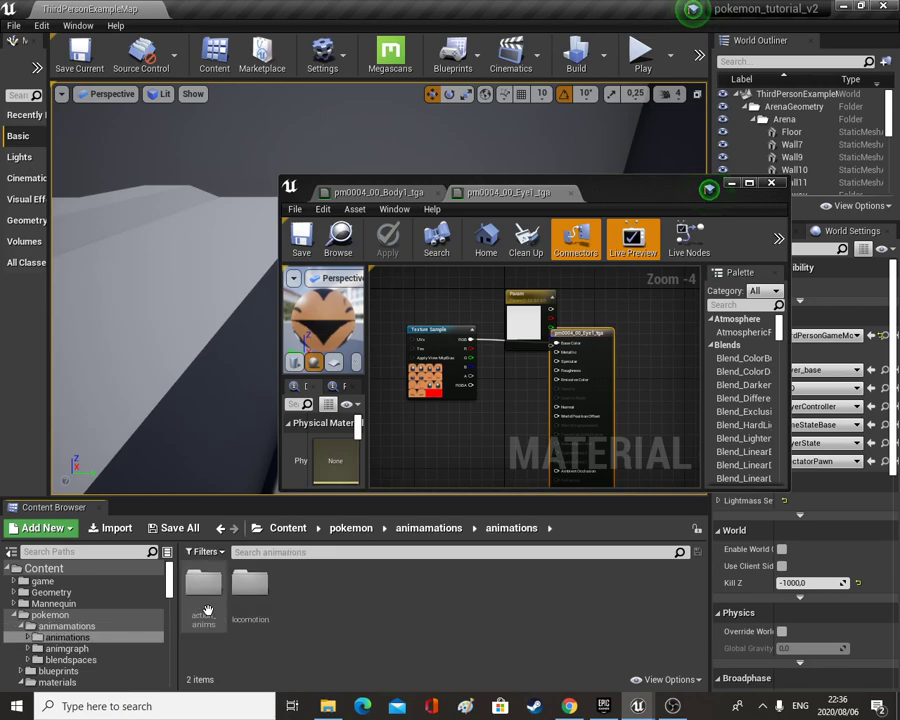
# Create a folder named pokemon_animations inside animamations/animations.
pyautogui.rightClick(346, 585)
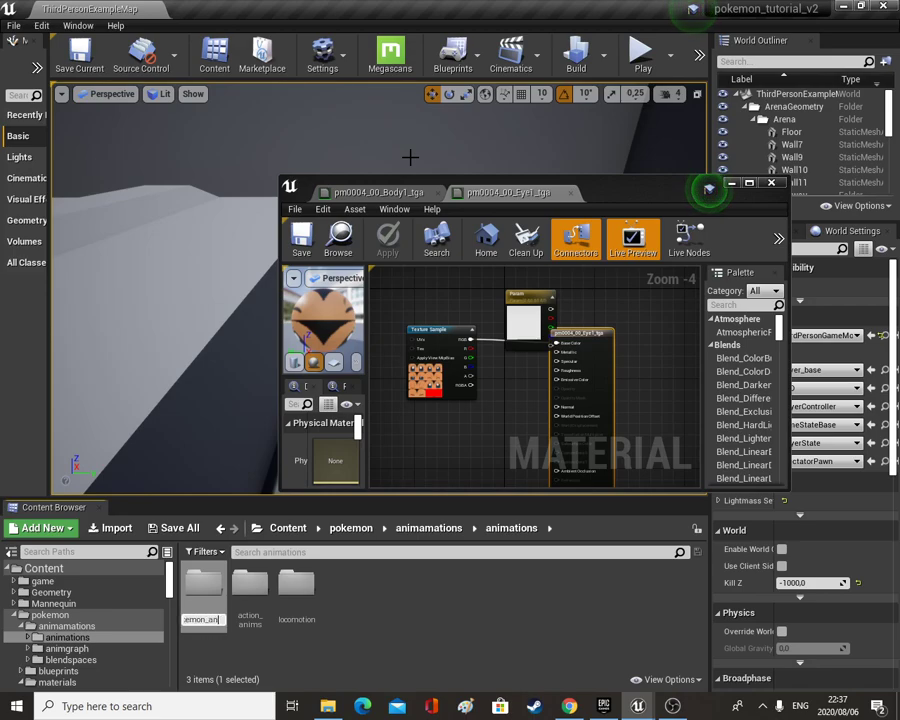
pyautogui.write('s')
pyautogui.press('Return')
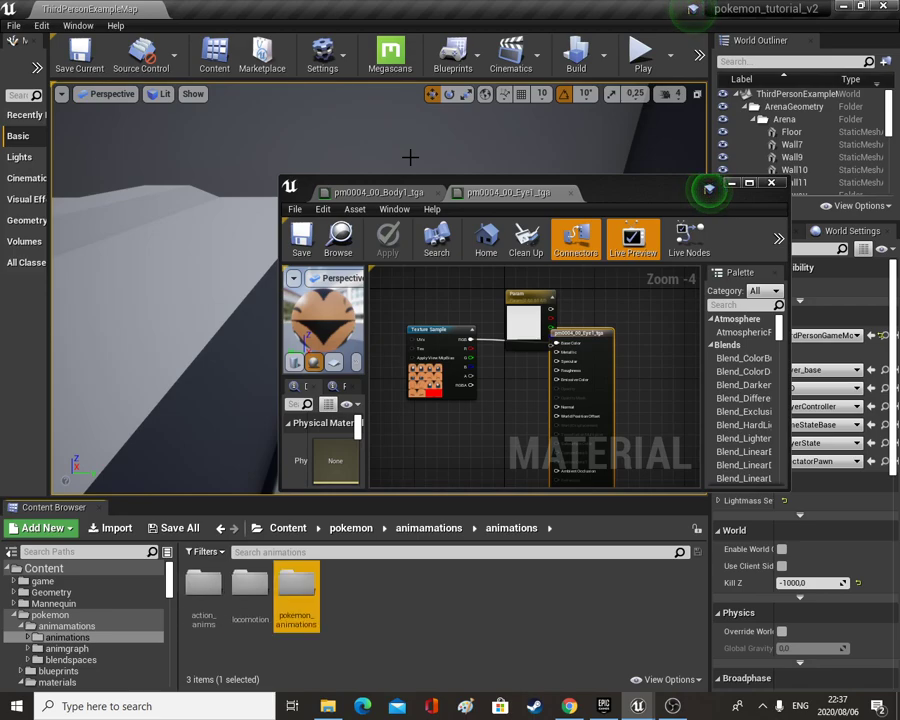
# Create a folder named charmander inside pokemon_animations.
pyautogui.doubleClick(300, 598)
pyautogui.rightClick(284, 628)
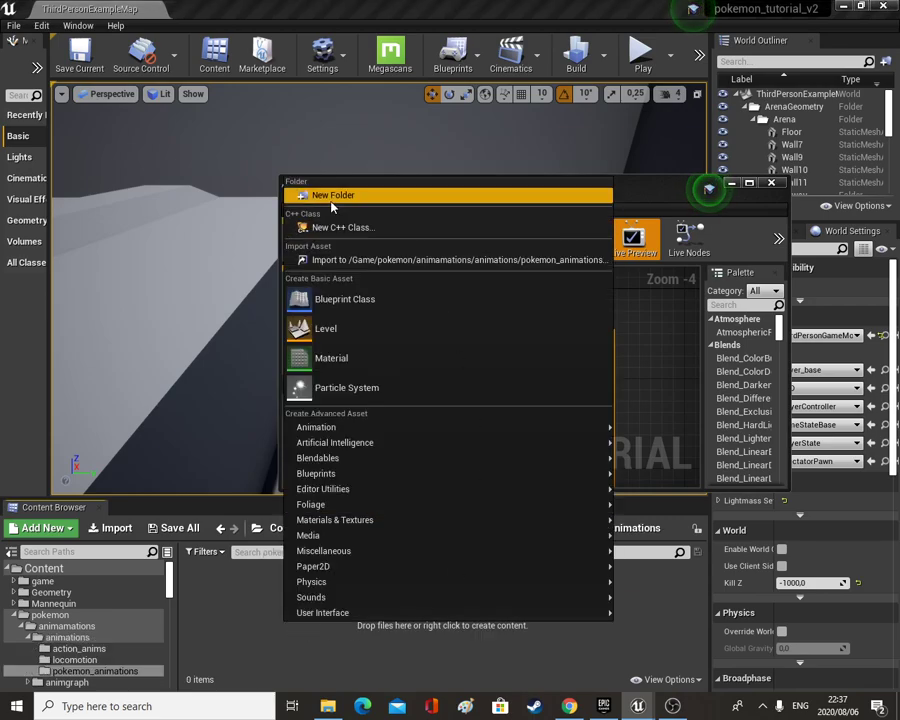
pyautogui.click(330, 194)
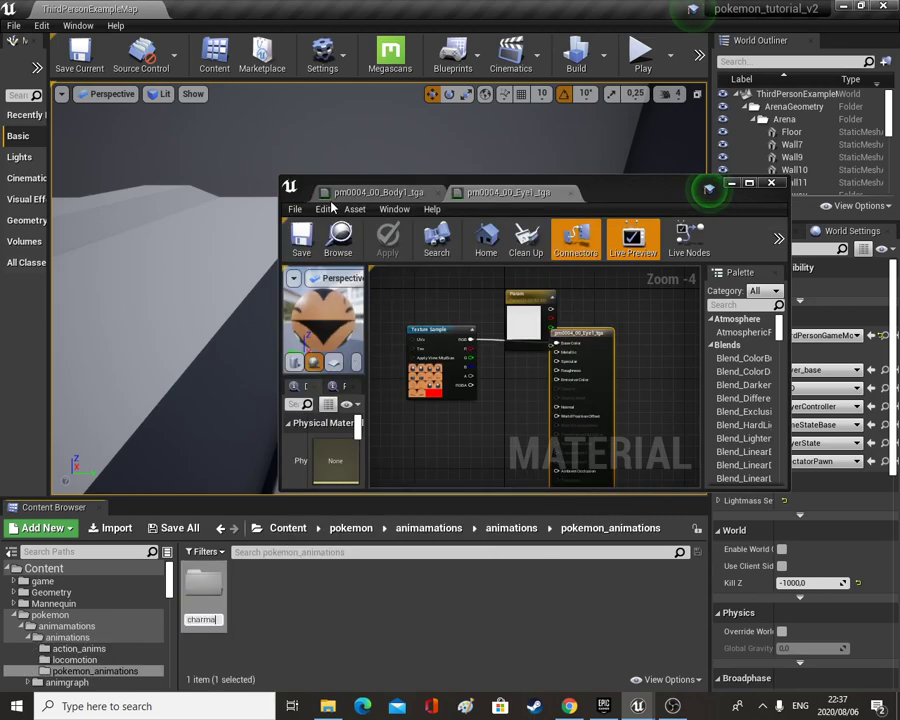
pyautogui.write('charmander')
pyautogui.press('Return')
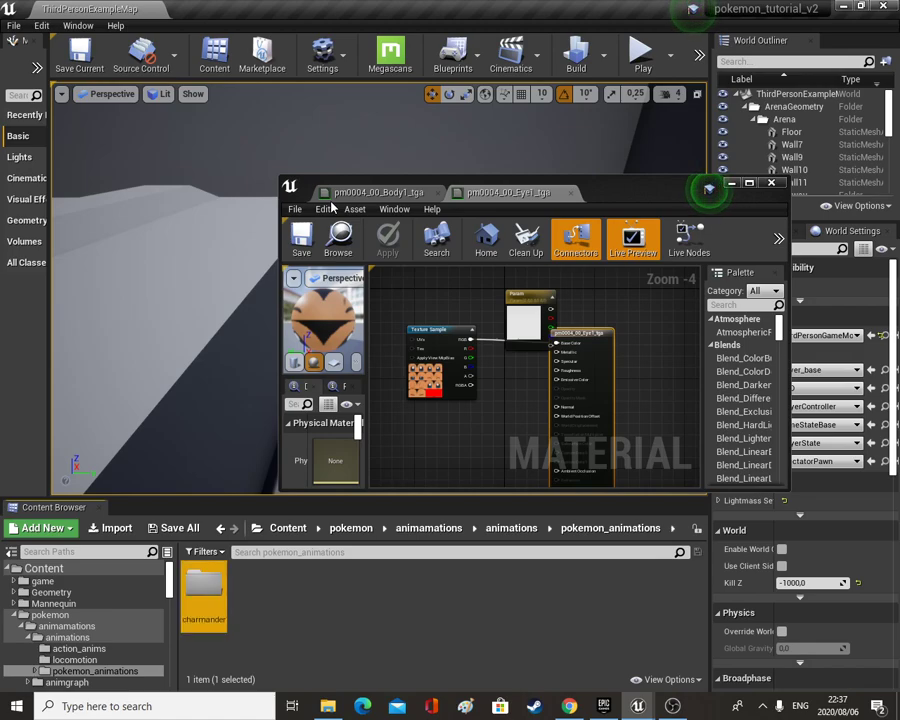
# Create a folder named player_animations alongside pokemon_animations in the animations folder.
pyautogui.click(505, 532)
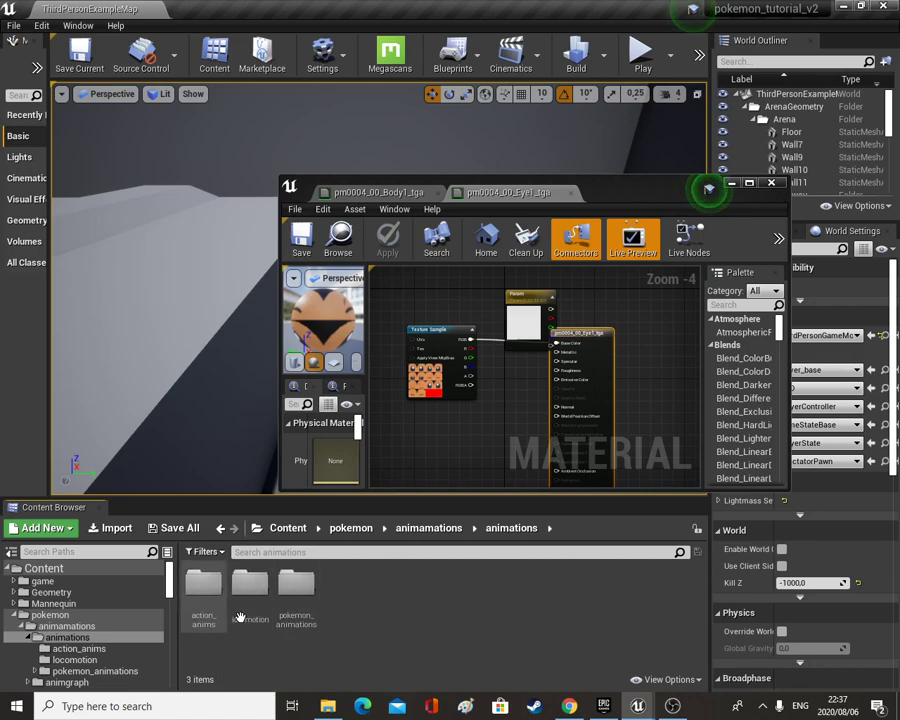
pyautogui.rightClick(370, 610)
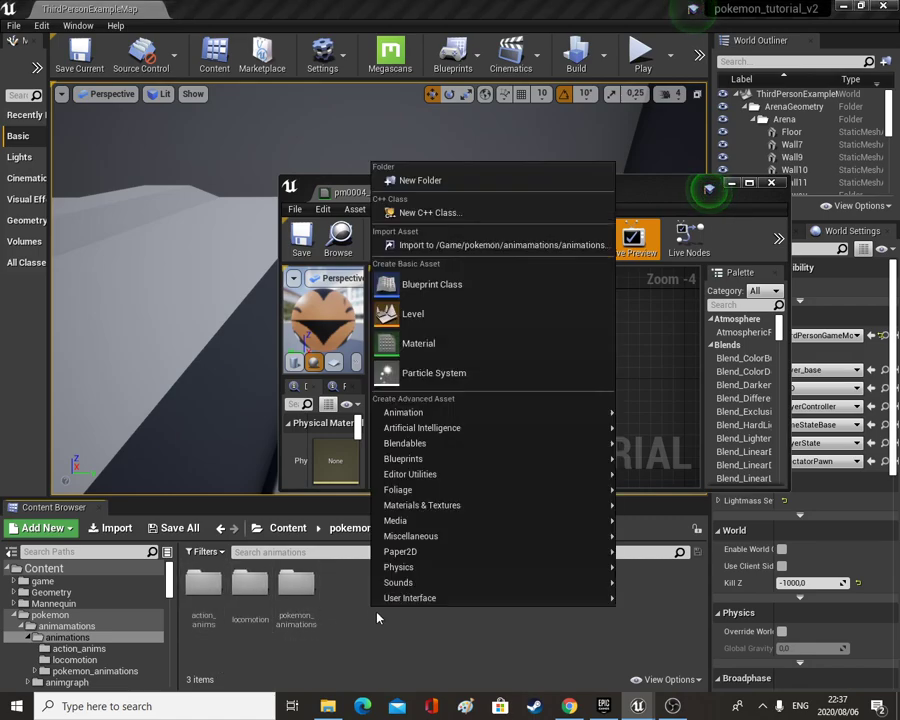
pyautogui.click(417, 181)
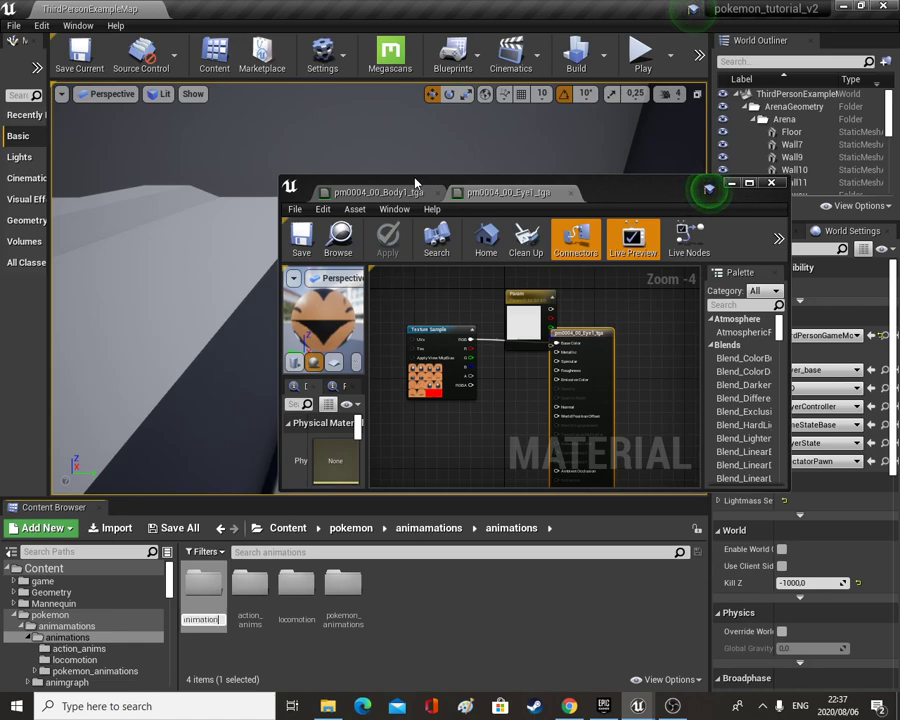
pyautogui.write('player_animations')
pyautogui.press('Return')
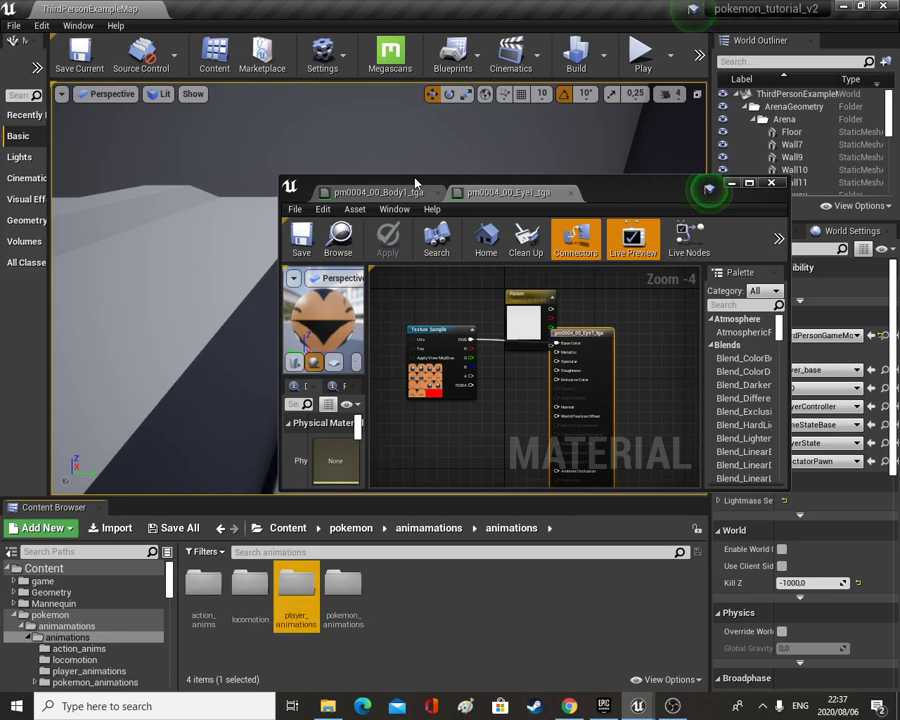
# Move the action_anims and locomotion folders into the player_animations folder.
pyautogui.click(236, 594)
pyautogui.keyDown('shift'); pyautogui.click(205, 598); pyautogui.keyUp('shift')
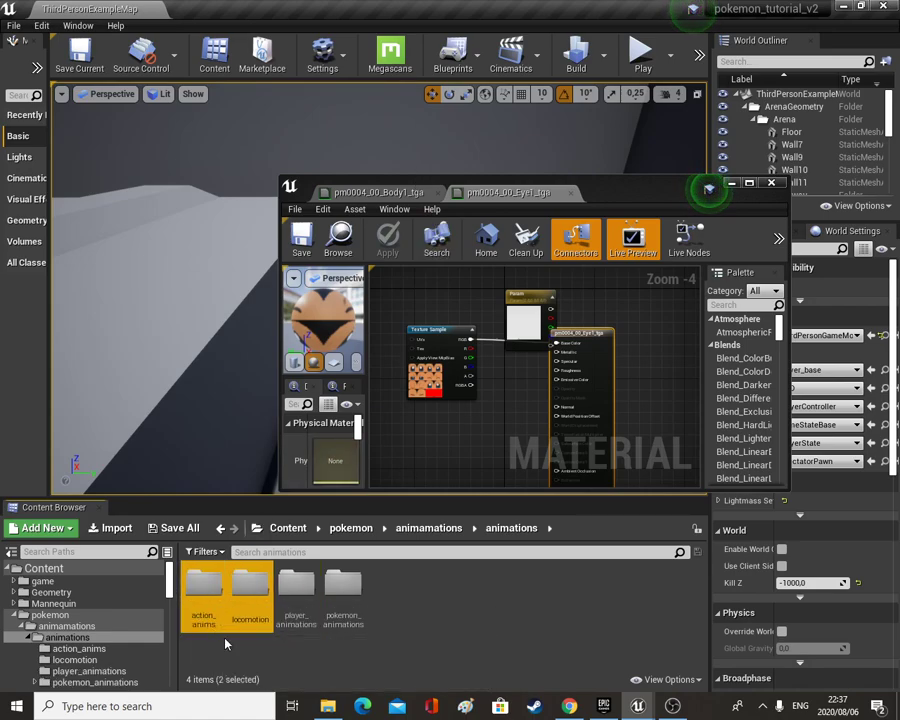
pyautogui.moveTo(211, 599); pyautogui.dragTo(300, 606)
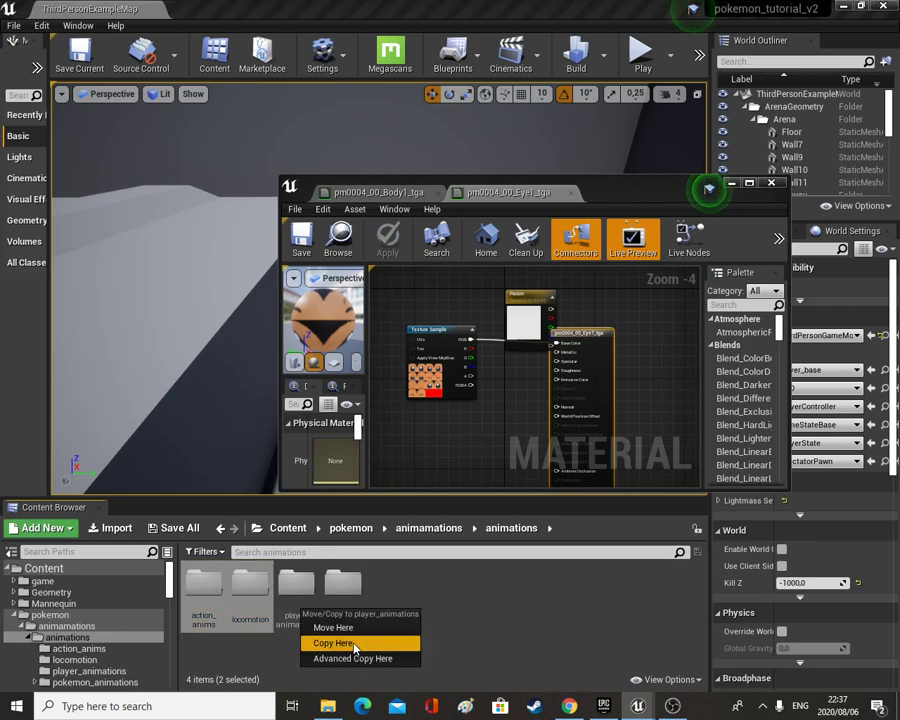
pyautogui.click(352, 630)
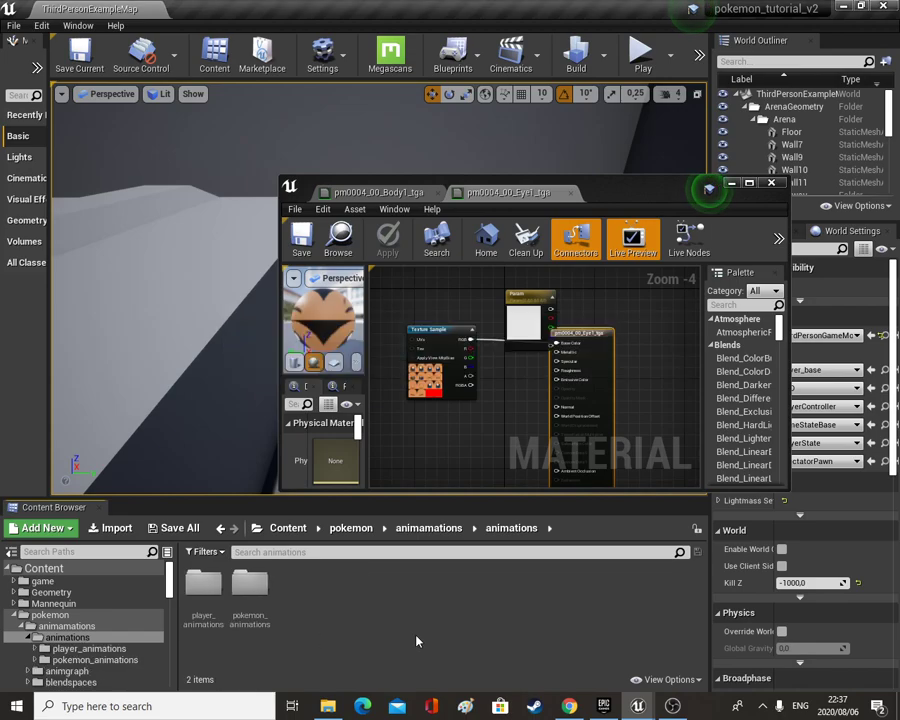
# Open the charmander folder inside pokemon_animations.
pyautogui.doubleClick(249, 590)
pyautogui.click(205, 598)
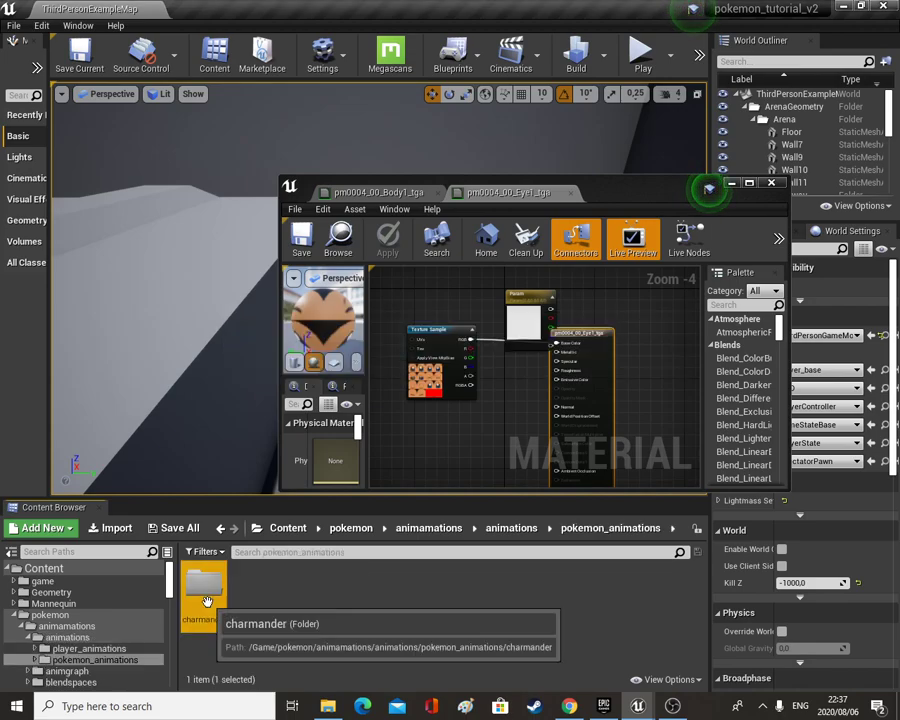
pyautogui.doubleClick(206, 598)
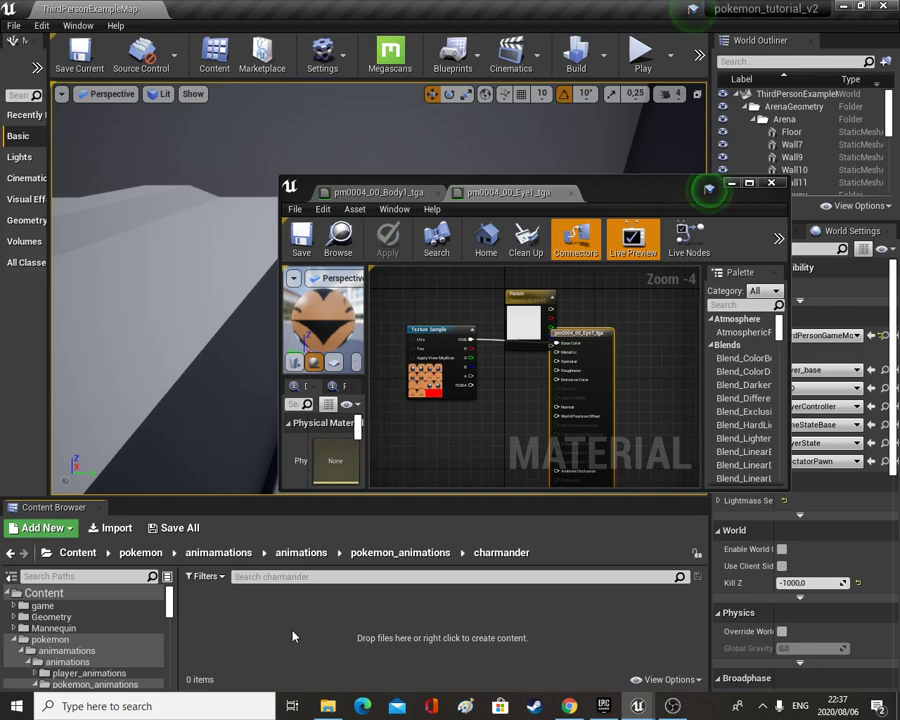
# Bring charwalk4 and the three model_skeleton_model_skeletonAction files from the Desktop charmander folder into the project's charmander animations folder.
pyautogui.click(327, 706)
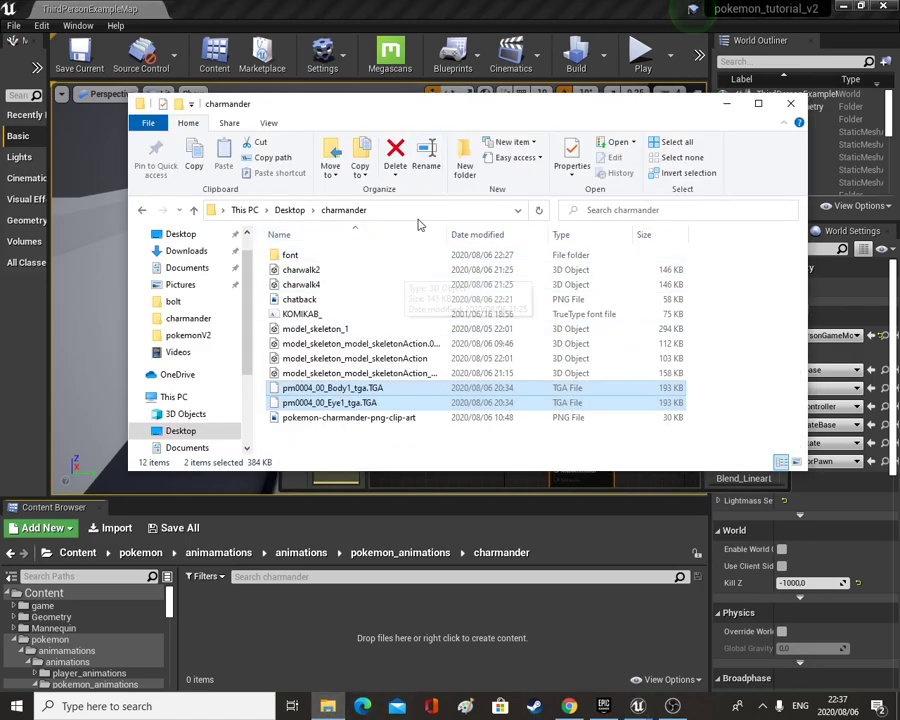
pyautogui.click(300, 285)
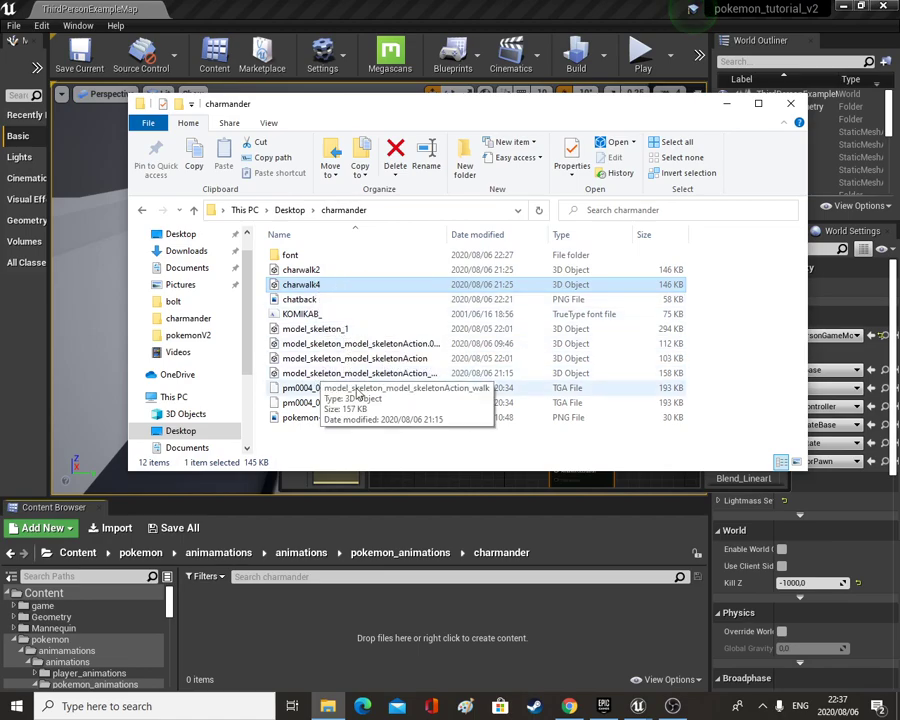
pyautogui.keyDown('ctrl'); pyautogui.click(400, 343); pyautogui.keyUp('ctrl')
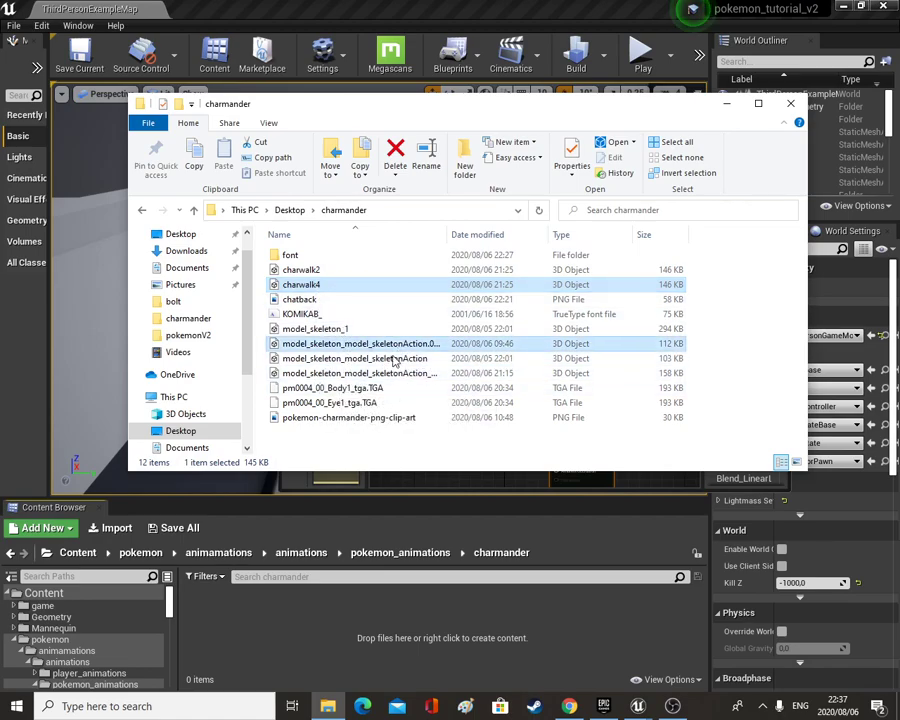
pyautogui.keyDown('ctrl'); pyautogui.click(398, 358); pyautogui.keyUp('ctrl')
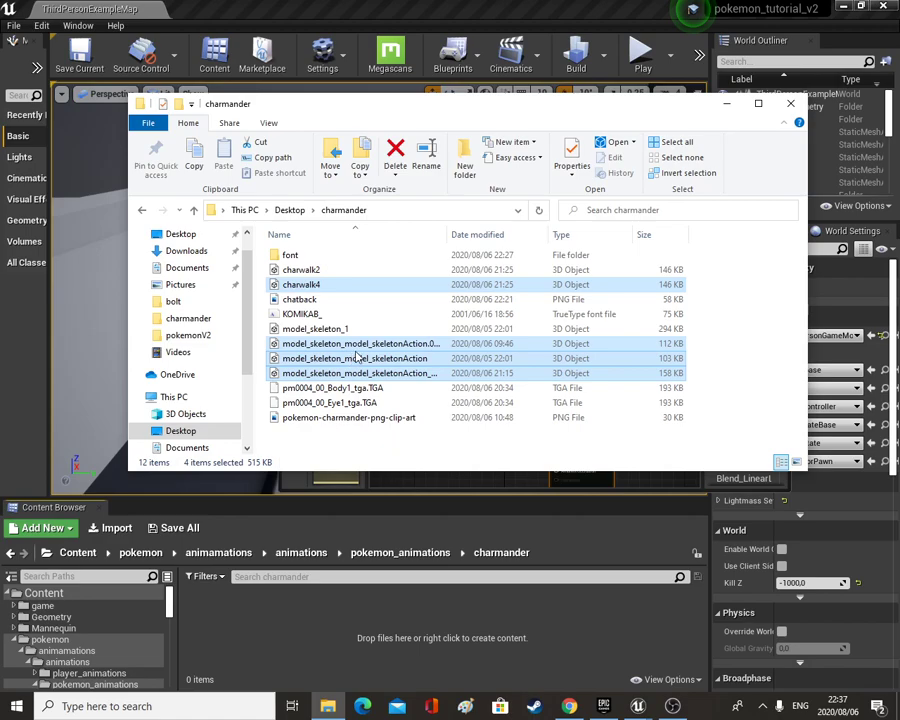
pyautogui.moveTo(323, 357); pyautogui.dragTo(306, 645)
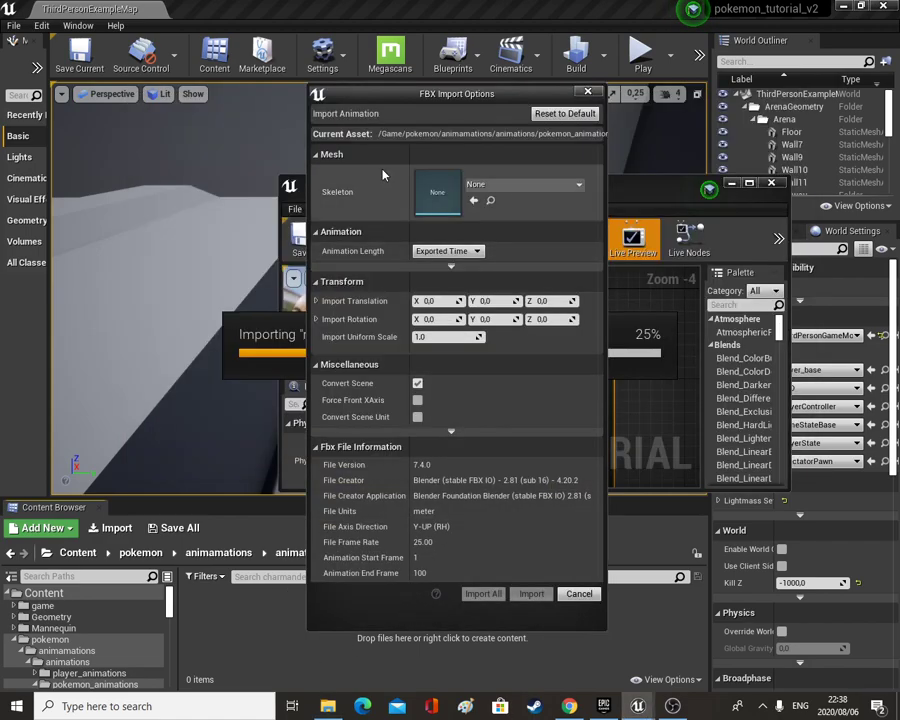
# Import all four animations with model_skeleton_1_Skeleton as the skeleton and close the message log.
pyautogui.click(490, 184)
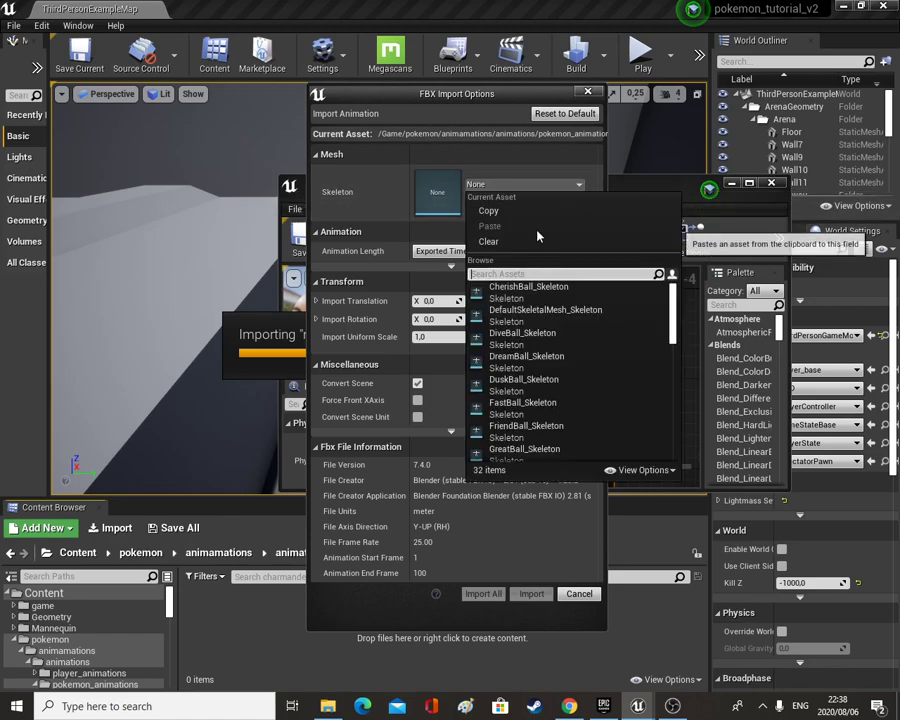
pyautogui.scroll(-3, 563, 400)
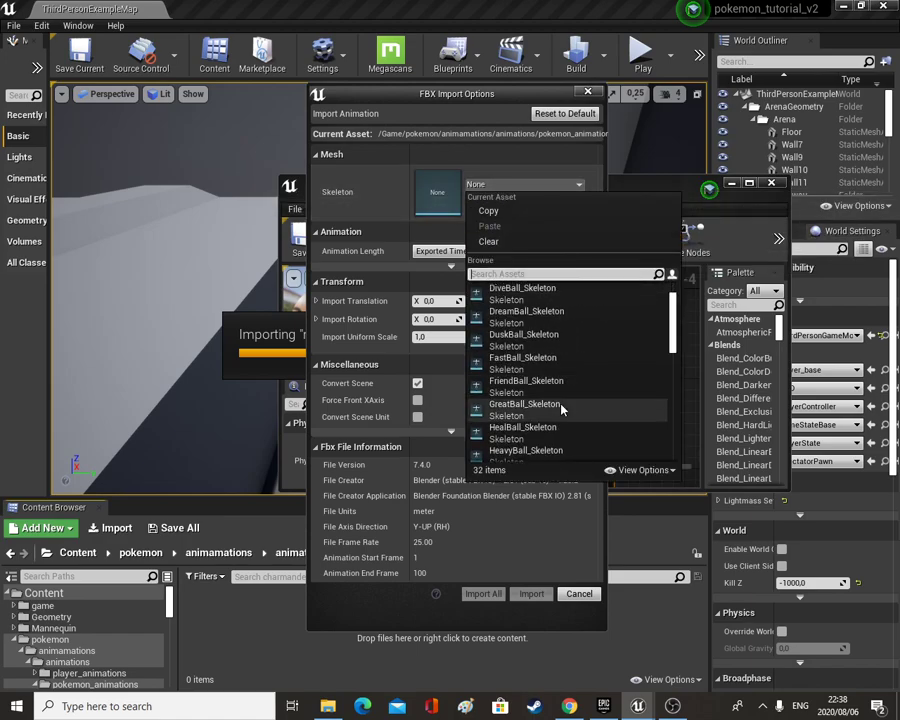
pyautogui.scroll(-8, 560, 356)
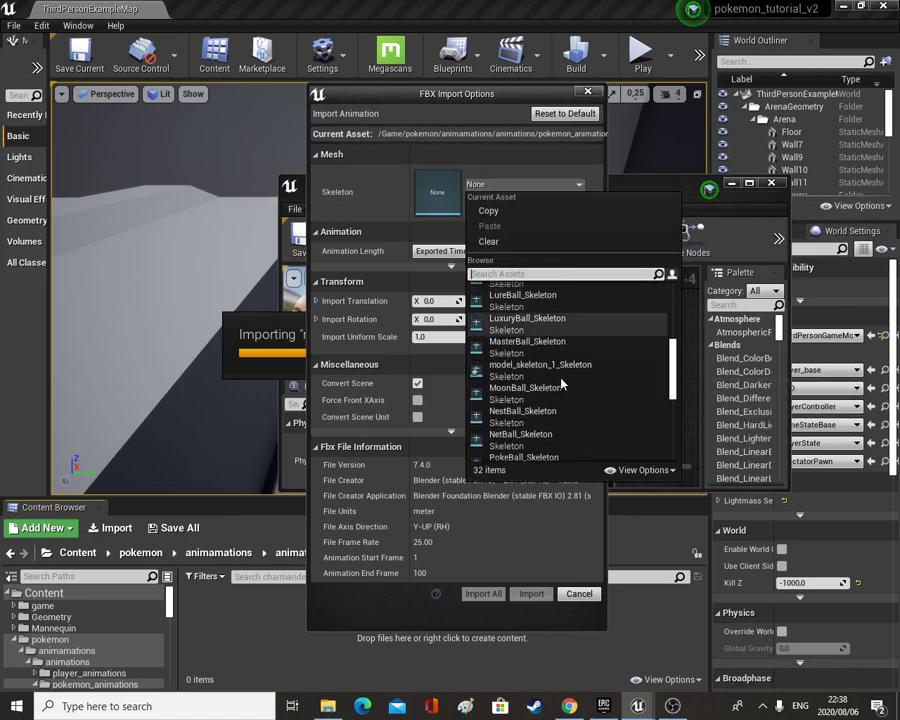
pyautogui.click(570, 343)
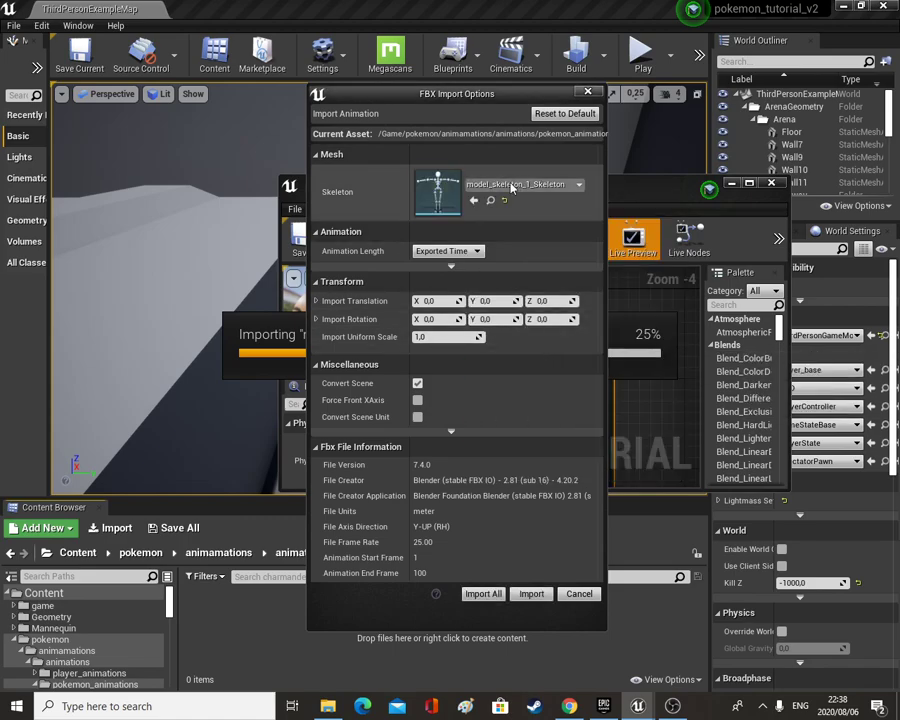
pyautogui.click(482, 593)
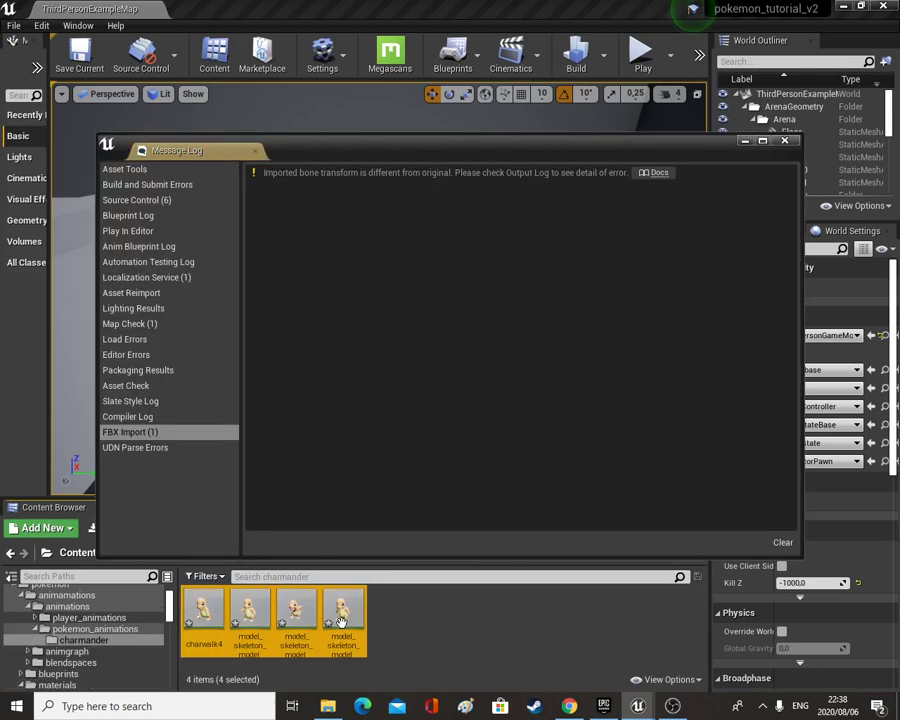
pyautogui.click(785, 143)
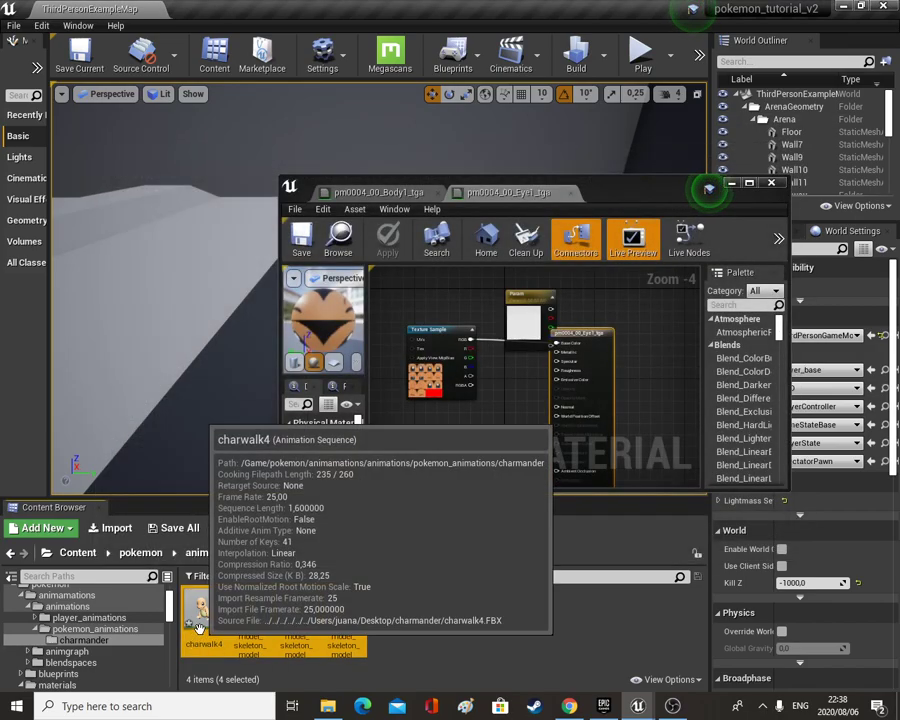
# Close the open material editor and force-delete all four imported animations from the charmander folder.
pyautogui.doubleClick(205, 636)
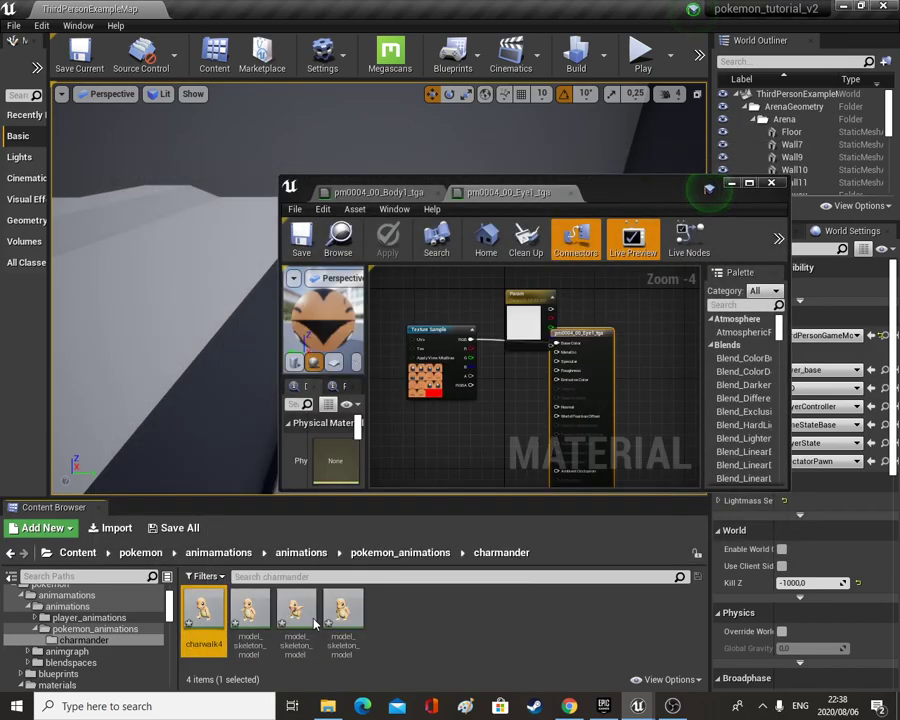
pyautogui.click(771, 183)
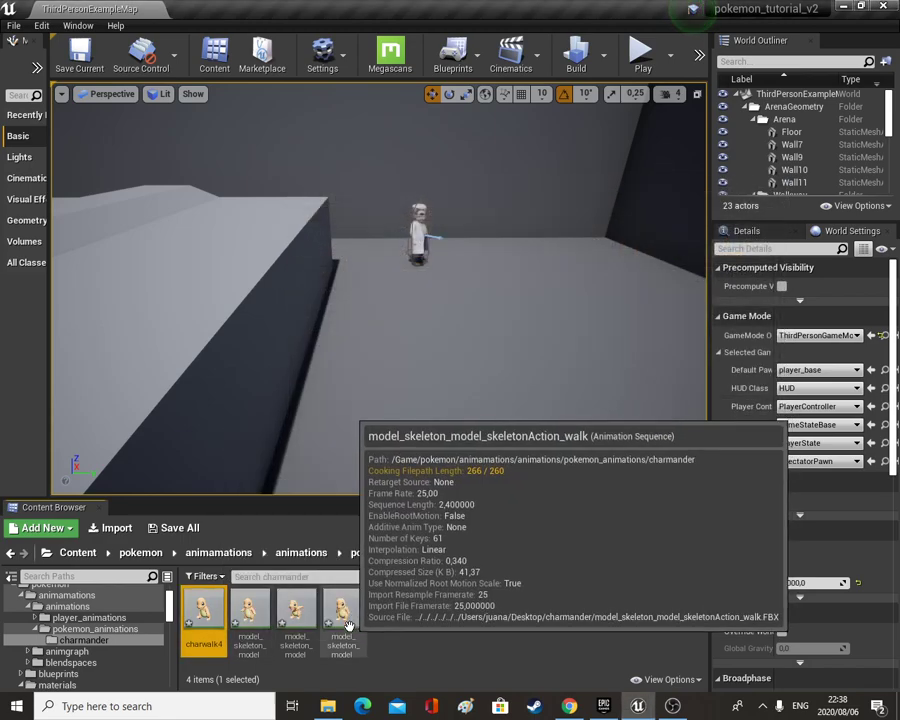
pyautogui.keyDown('shift'); pyautogui.click(358, 614); pyautogui.keyUp('shift')
pyautogui.press('Delete')
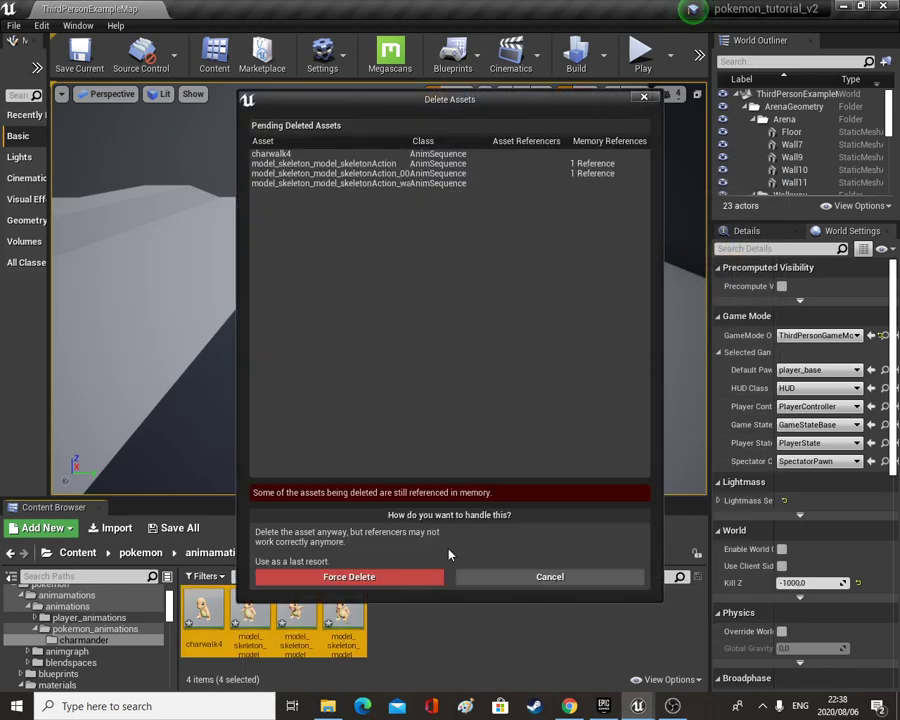
pyautogui.click(420, 572)
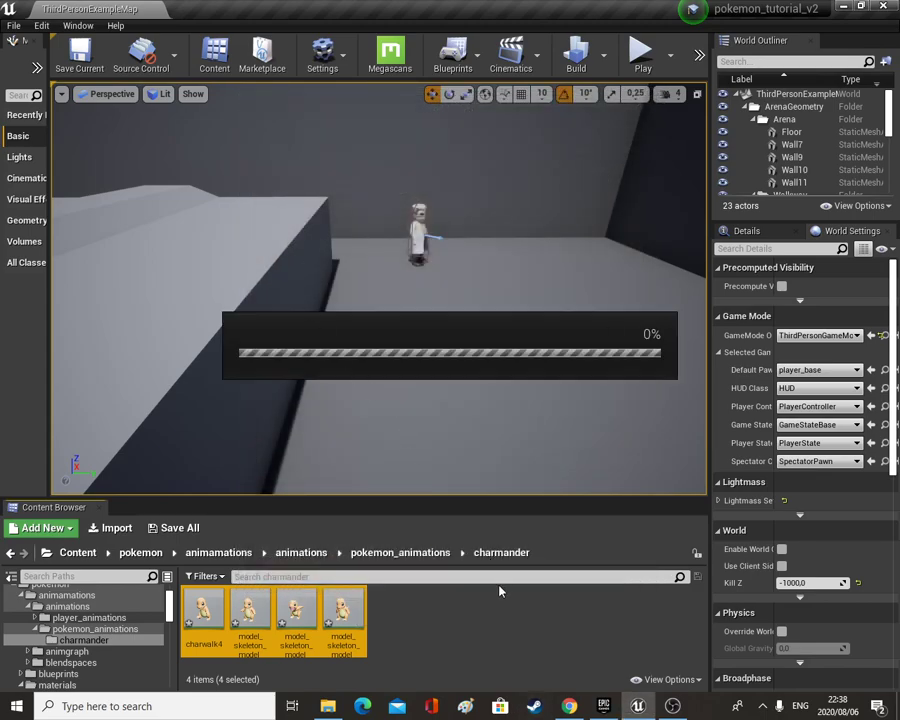
# Reimport charwalk4 and the three skeletonAction files with import uniform scale 0.1 and model_skeleton_1_Skeleton, closing the message log.
pyautogui.click(327, 708)
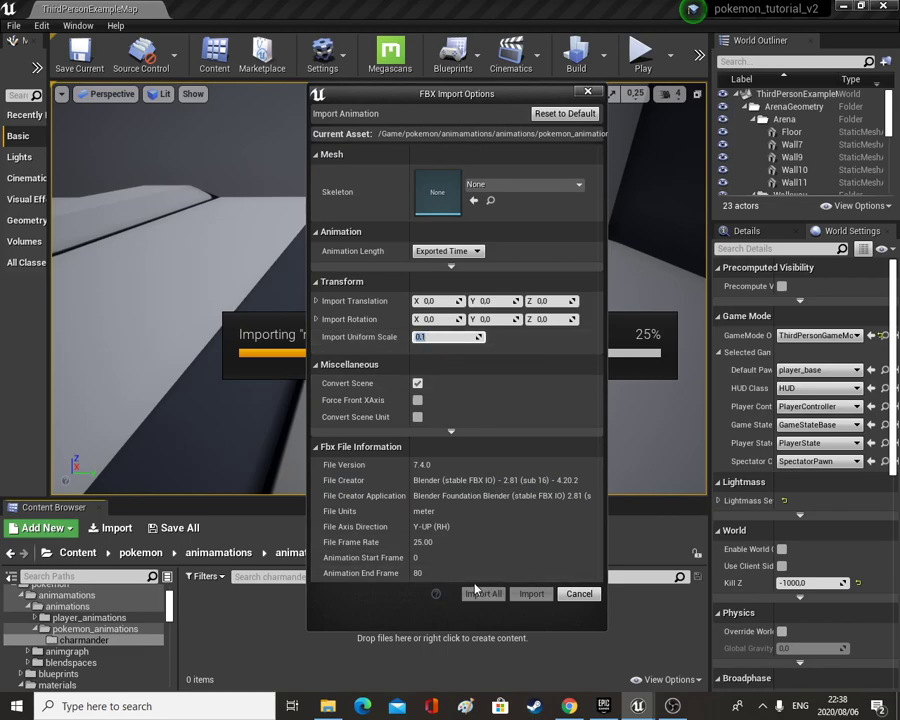
pyautogui.click(478, 184)
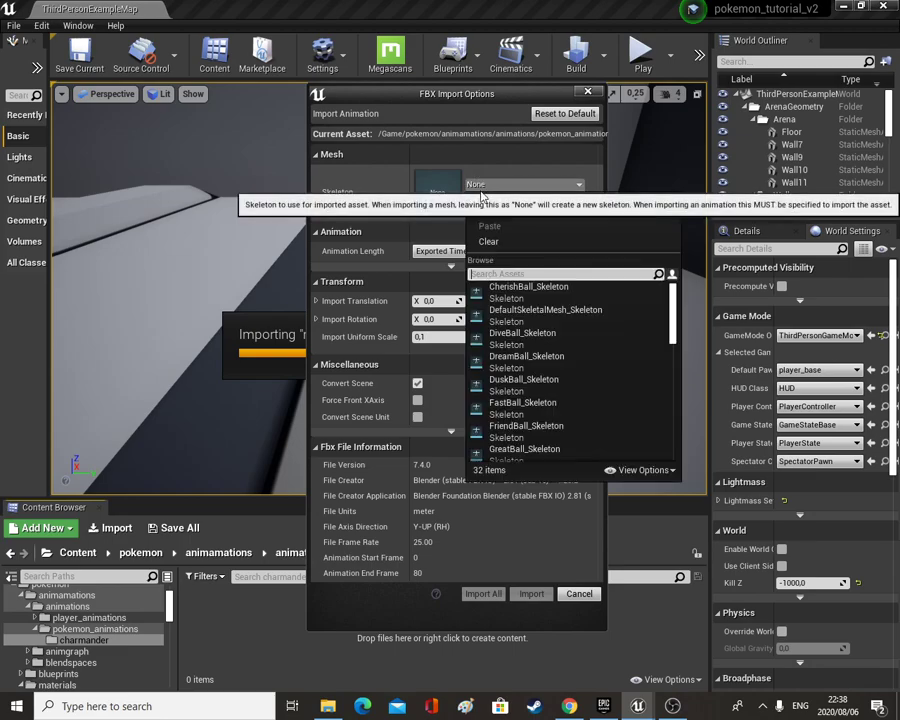
pyautogui.scroll(-3, 562, 430)
pyautogui.scroll(-4, 562, 430)
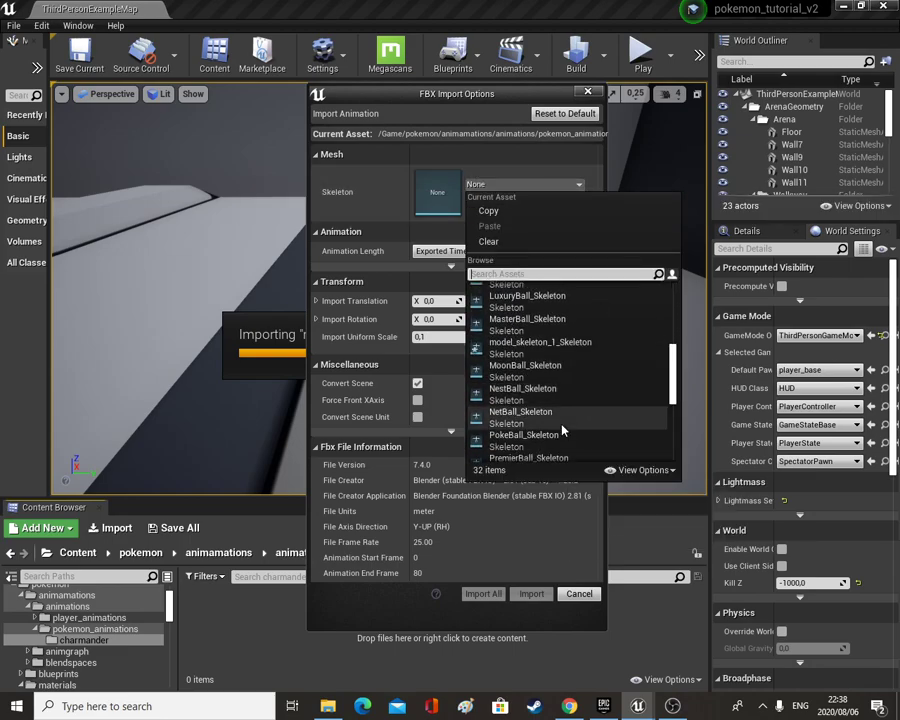
pyautogui.click(540, 342)
pyautogui.click(481, 595)
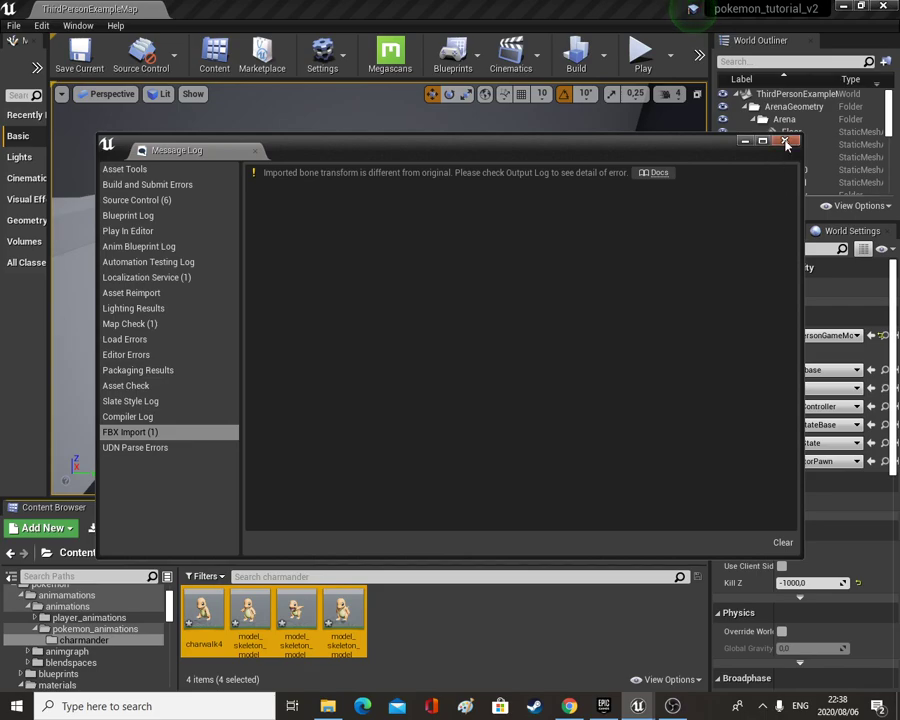
pyautogui.click(786, 143)
# Preview the charwalk4 animation on the Charmander mesh and close its editor.
pyautogui.doubleClick(203, 615)
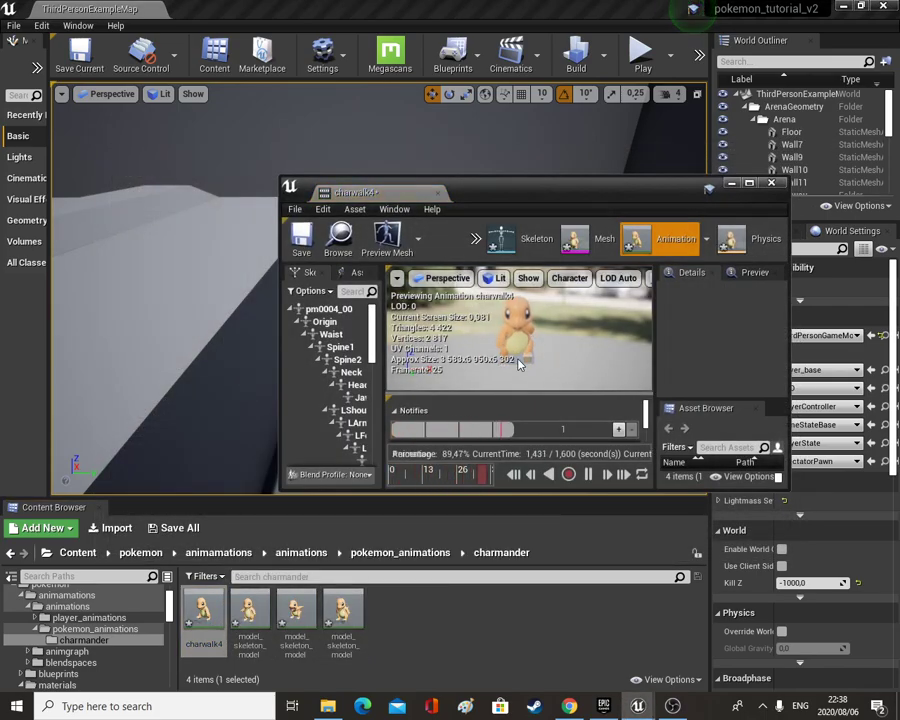
pyautogui.click(365, 471)
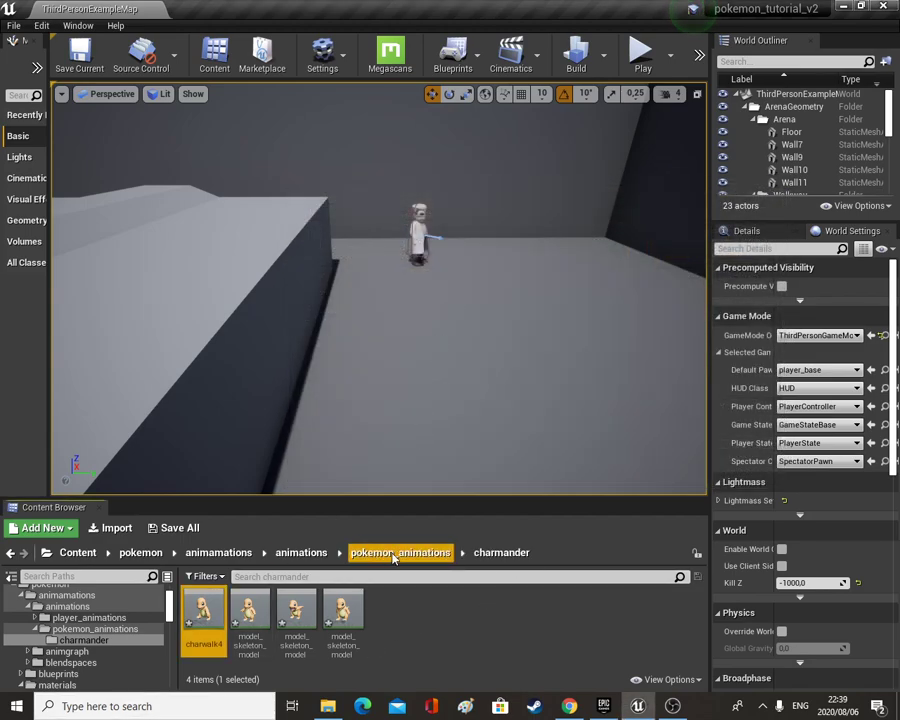
pyautogui.click(129, 556)
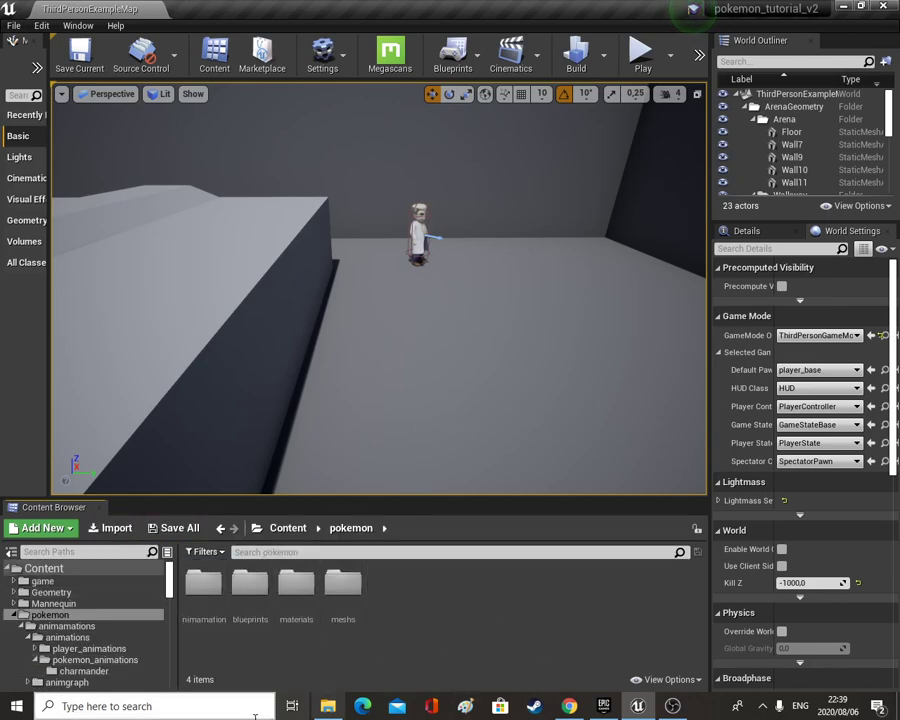
pyautogui.doubleClick(203, 584)
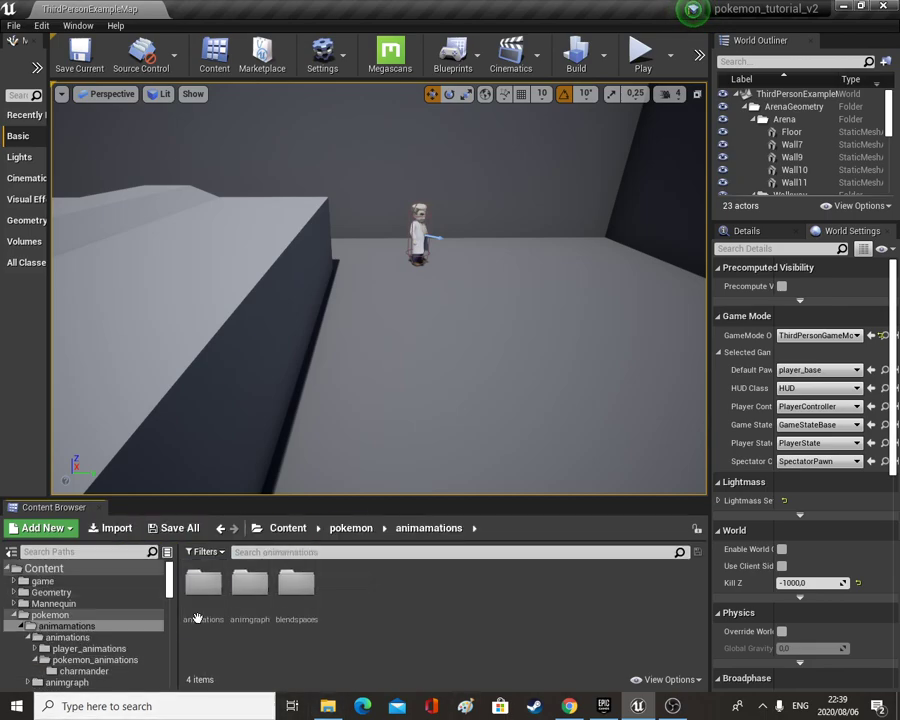
pyautogui.click(249, 588)
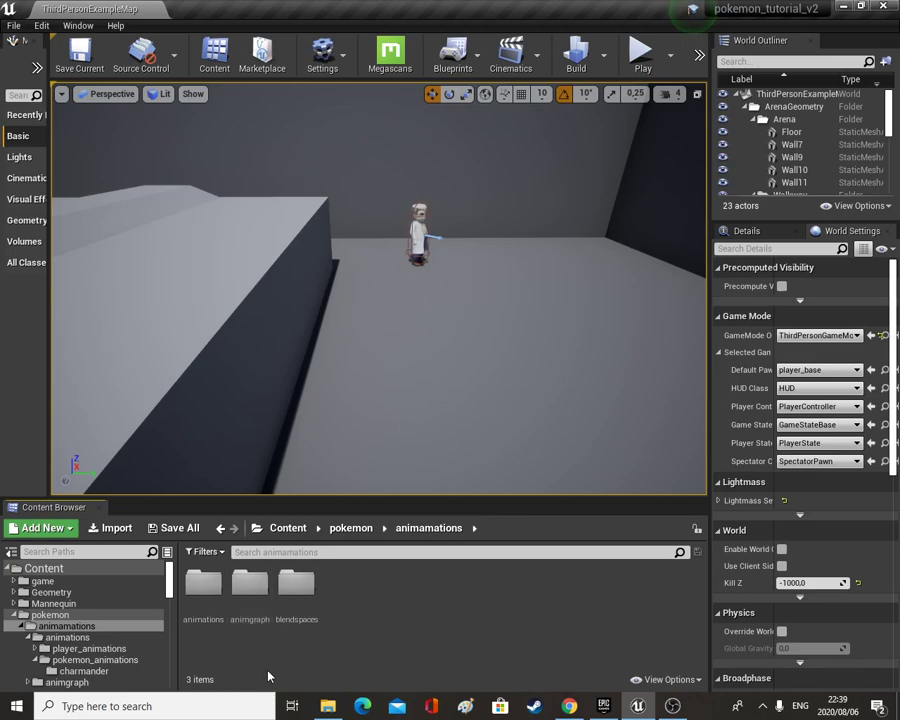
pyautogui.doubleClick(203, 584)
pyautogui.doubleClick(250, 585)
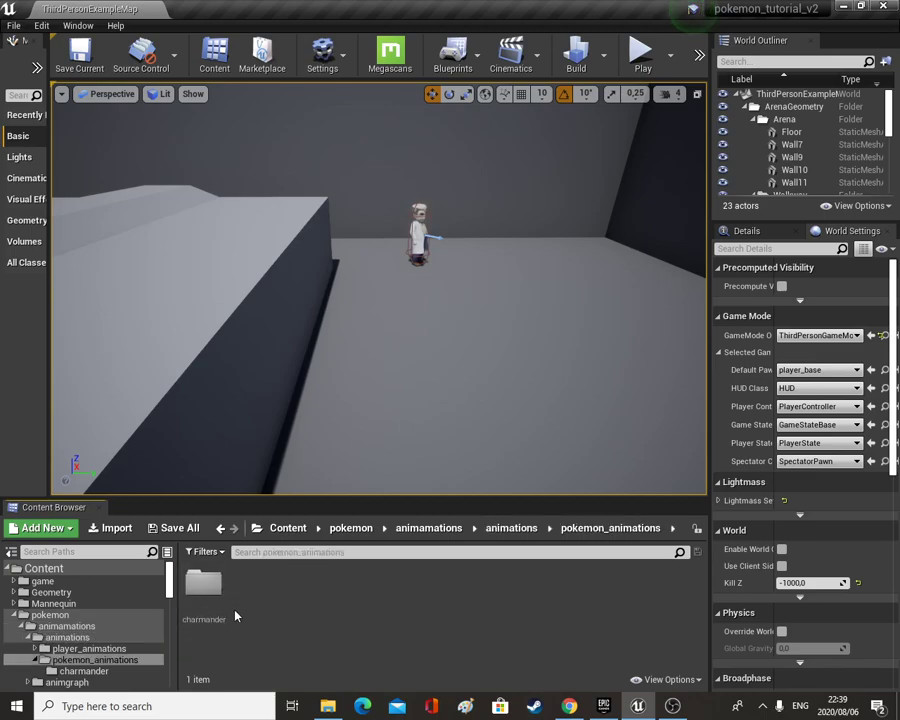
pyautogui.doubleClick(203, 584)
# Rename the charwalk4 animation as walk.
pyautogui.click(201, 618)
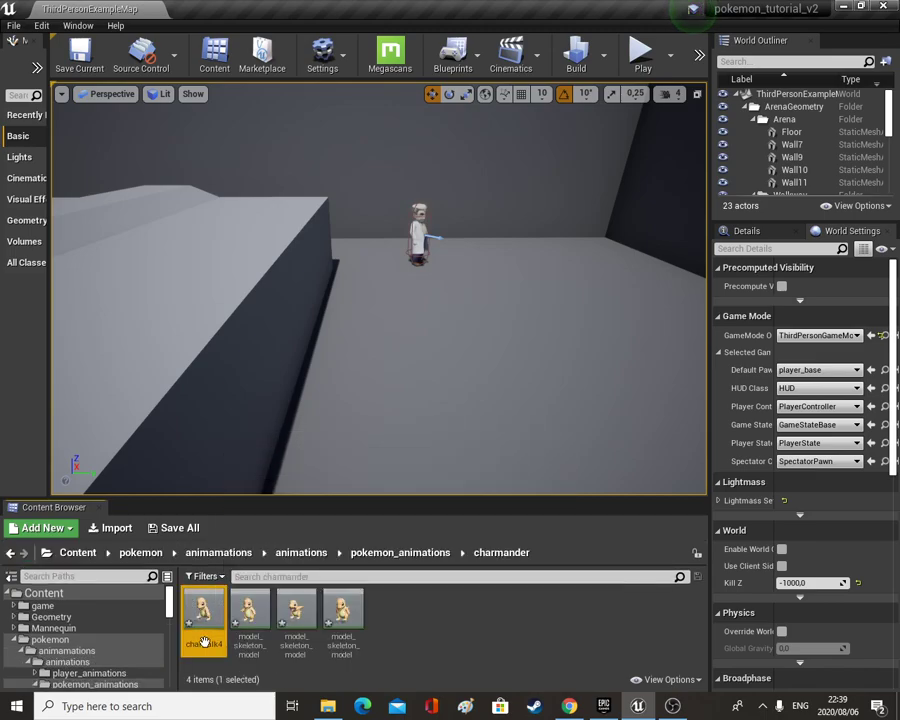
pyautogui.click(202, 642)
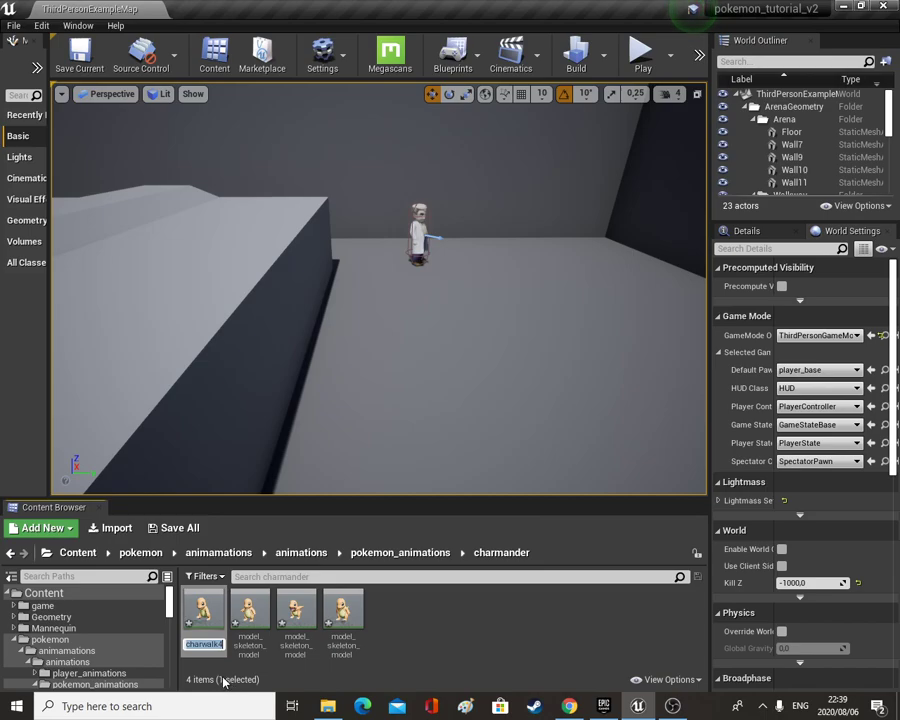
pyautogui.write('walk')
pyautogui.press('Return')
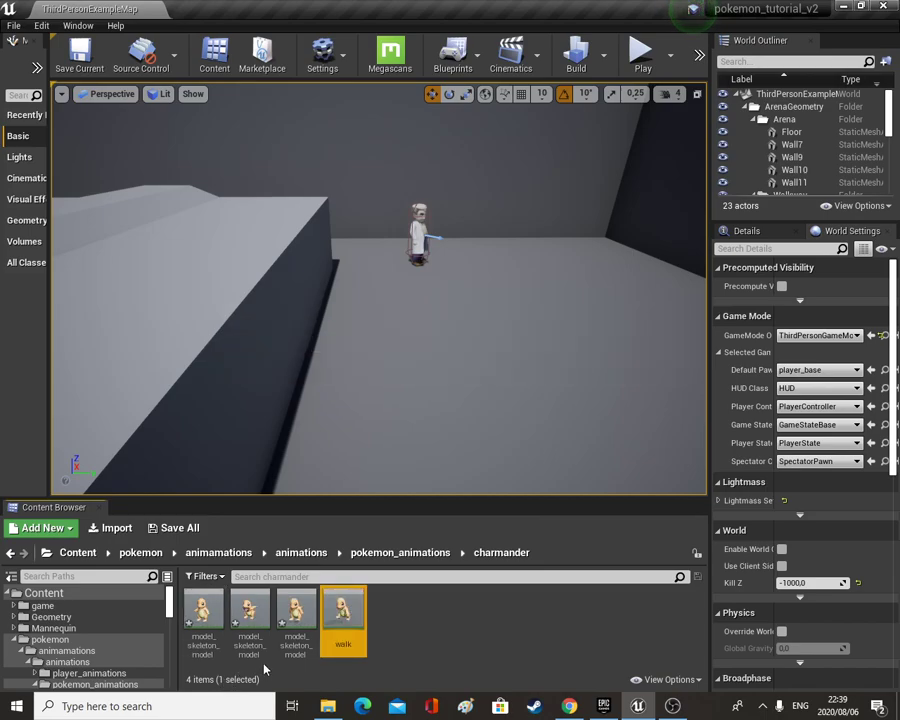
# Rename the skeletonAction_001 animation as ember.
pyautogui.click(250, 615)
pyautogui.click(252, 645)
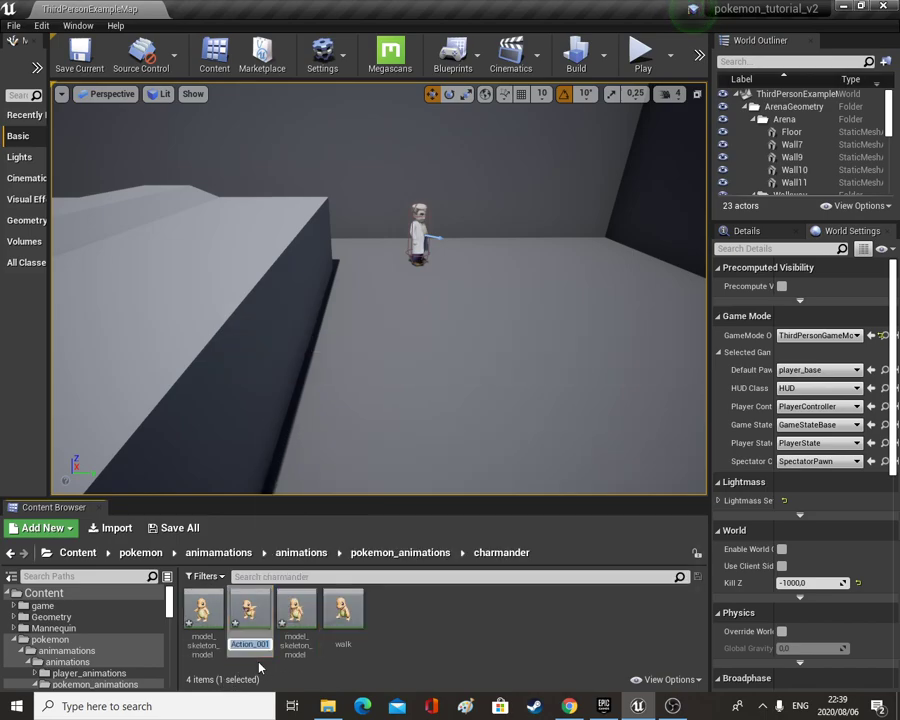
pyautogui.write('ember')
pyautogui.press('Return')
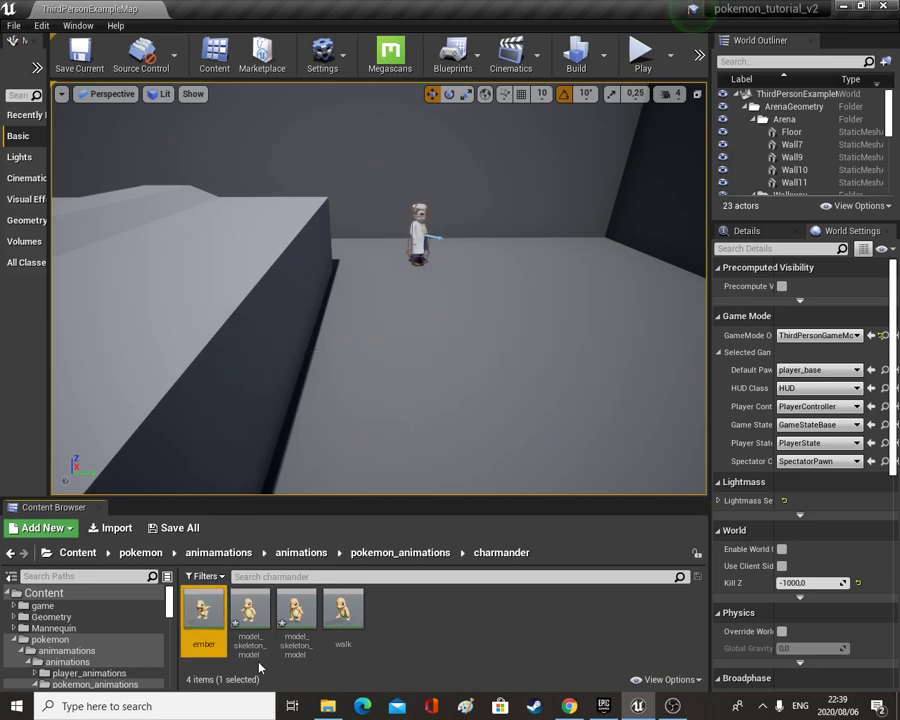
# Rename the skeletonAction_walk animation as idle.
pyautogui.click(294, 638)
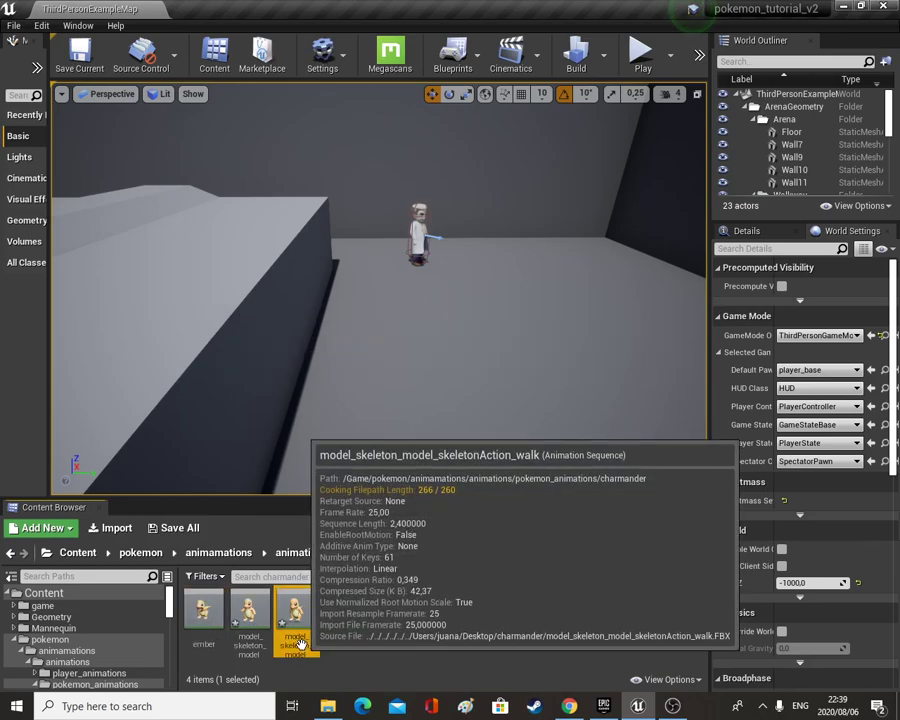
pyautogui.click(300, 646)
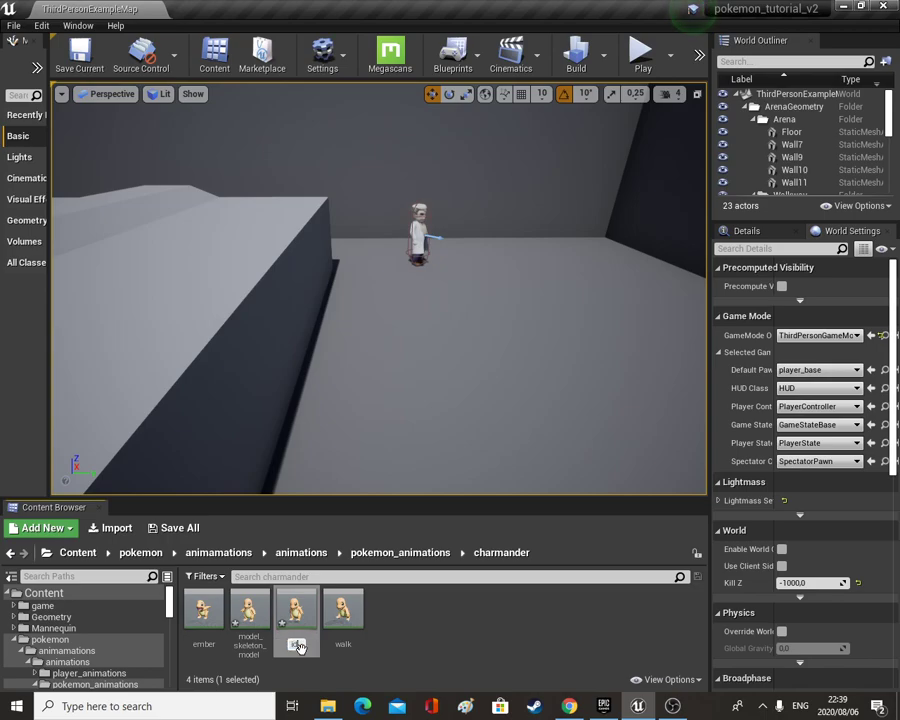
pyautogui.press('Return')
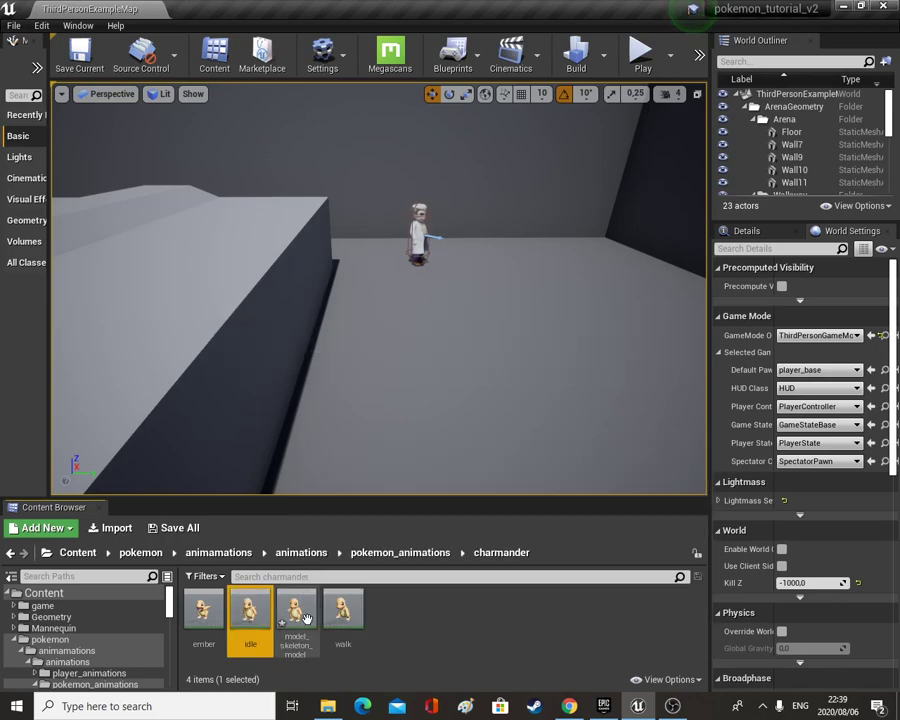
# Create a folder named pokemon inside pokemon/blueprints/actors and open it.
pyautogui.click(300, 552)
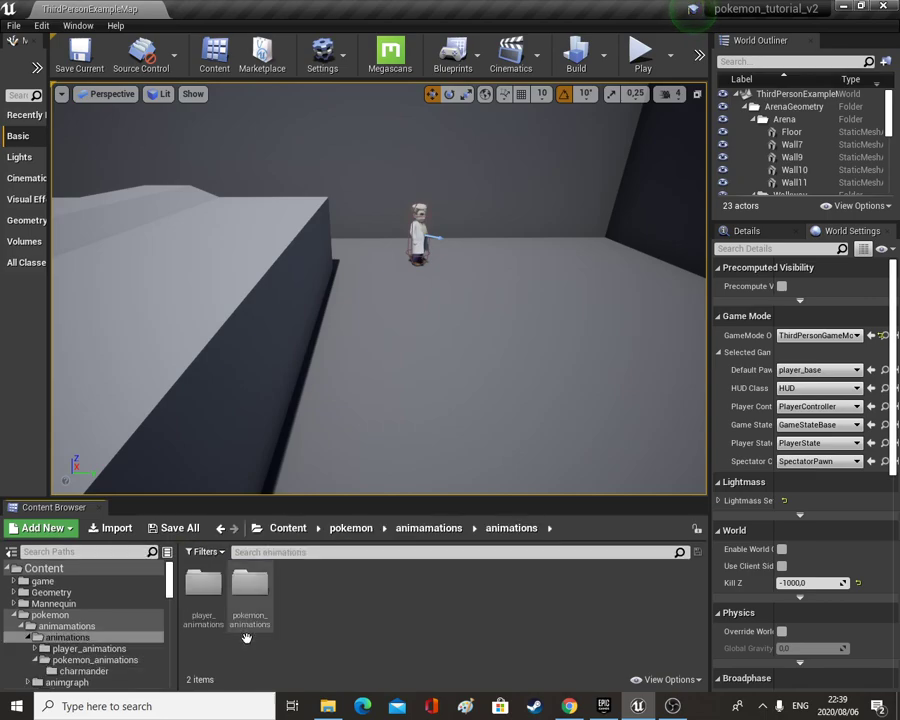
pyautogui.click(350, 528)
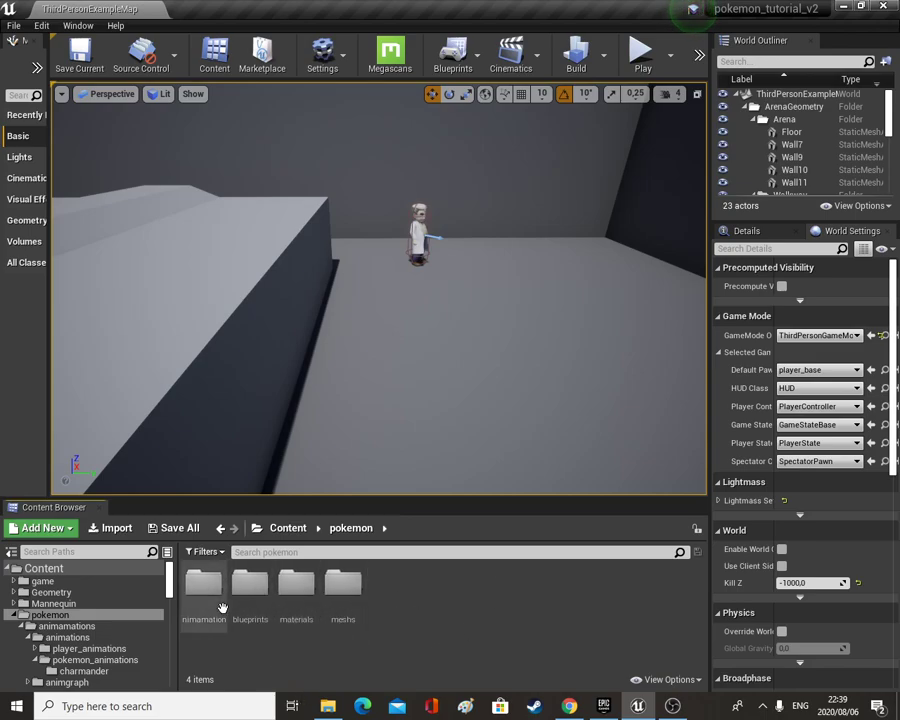
pyautogui.doubleClick(250, 591)
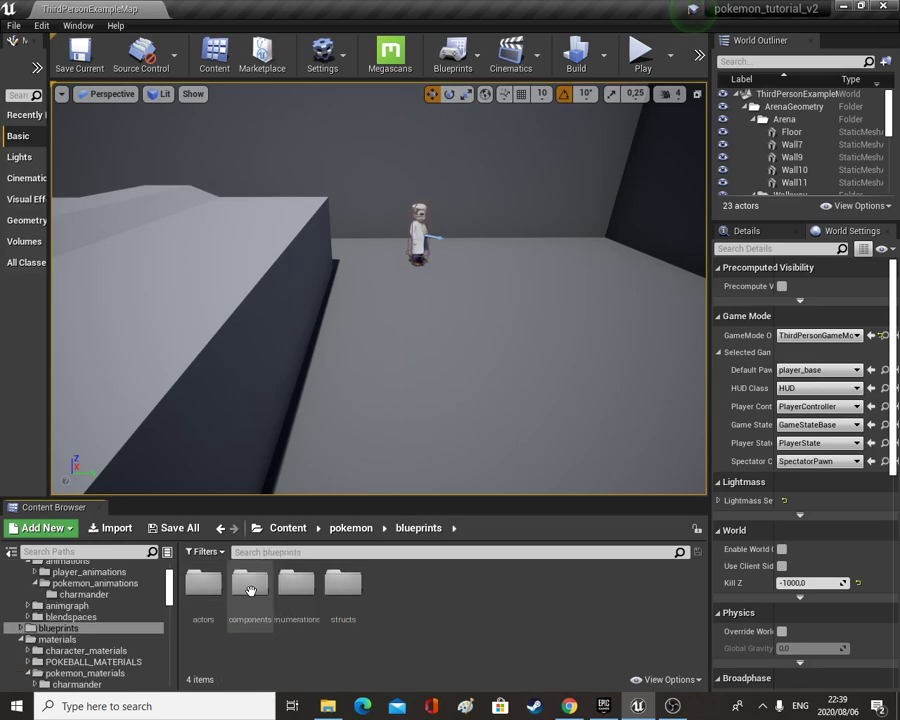
pyautogui.doubleClick(218, 608)
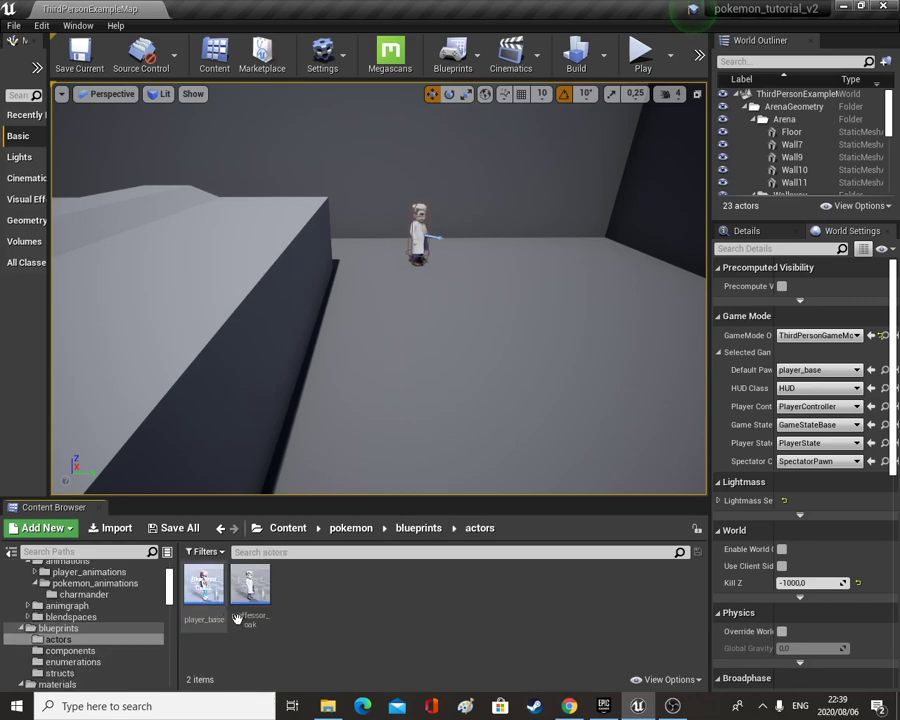
pyautogui.rightClick(350, 615)
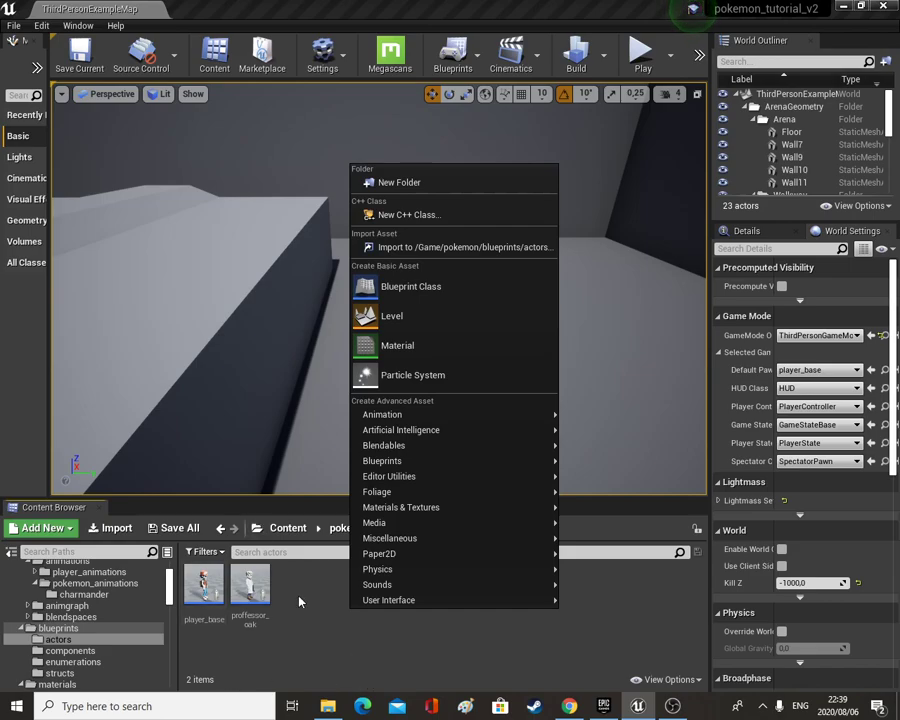
pyautogui.click(400, 182)
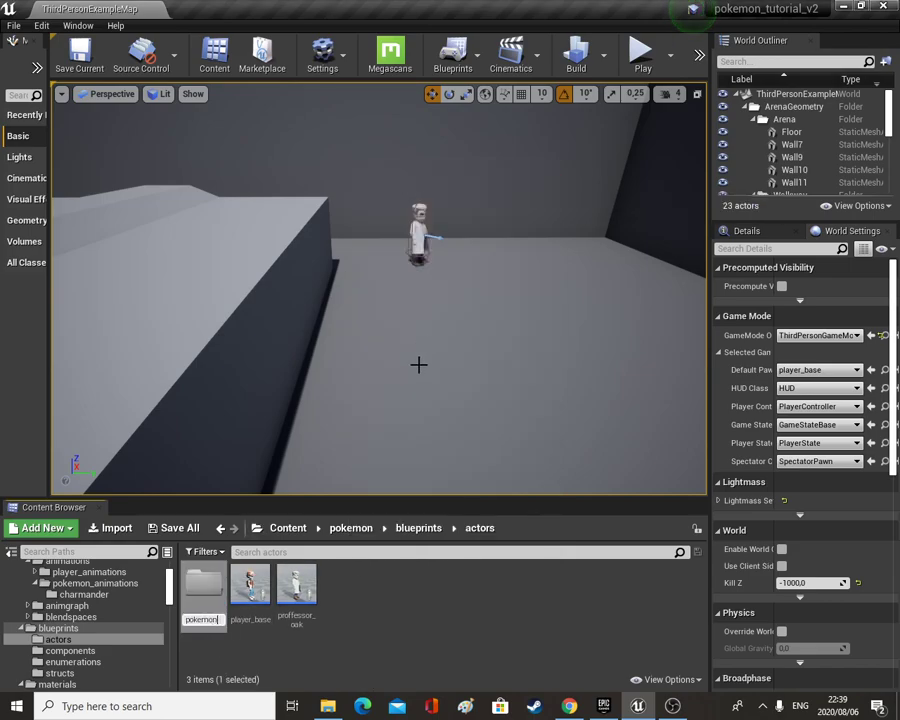
pyautogui.press('Return')
pyautogui.doubleClick(203, 595)
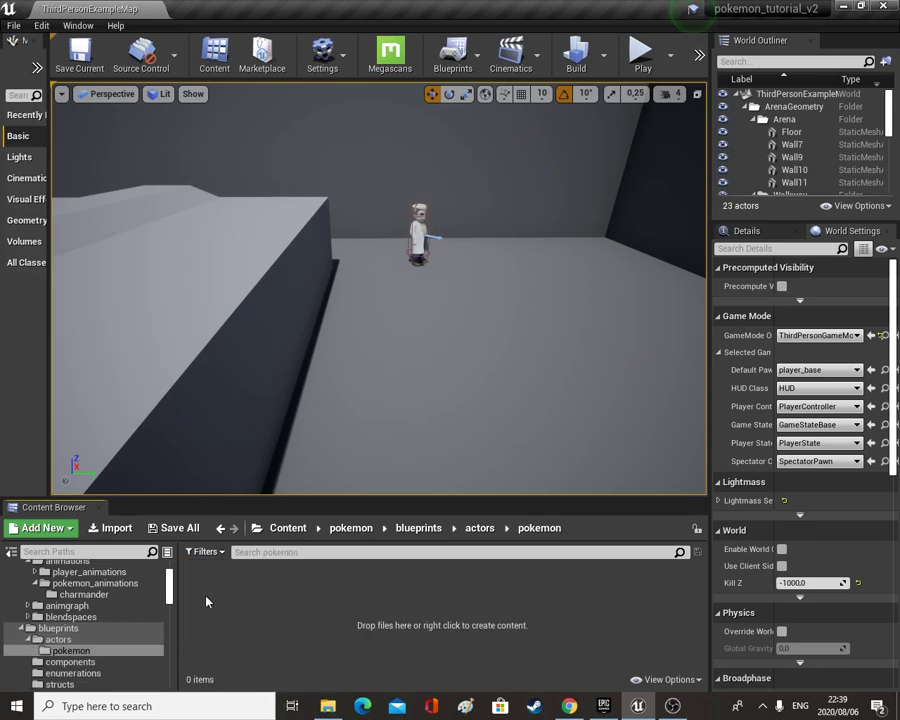
pyautogui.rightClick(274, 610)
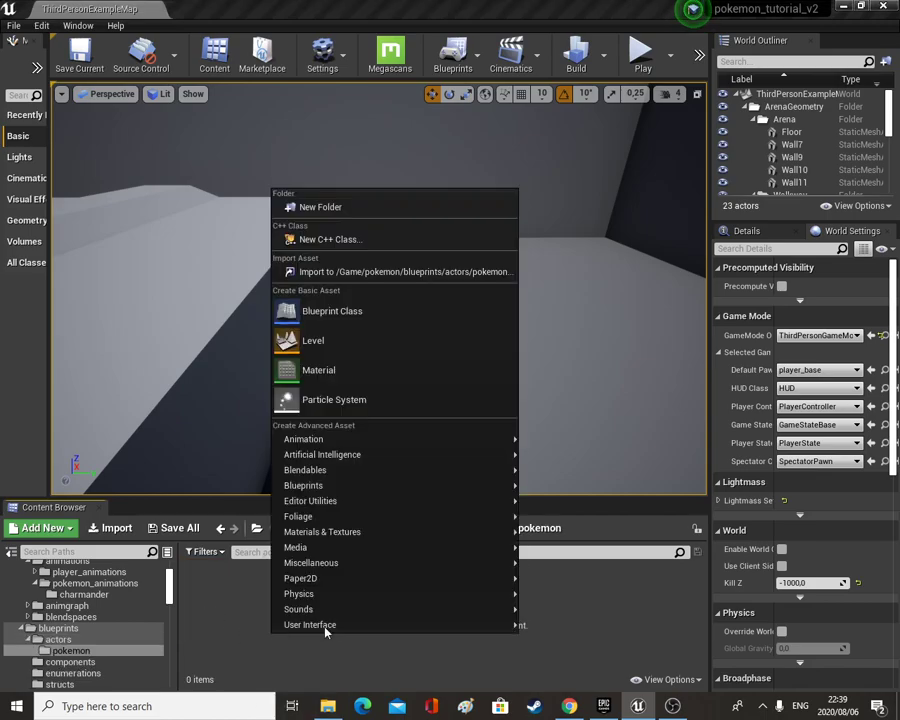
pyautogui.click(354, 323)
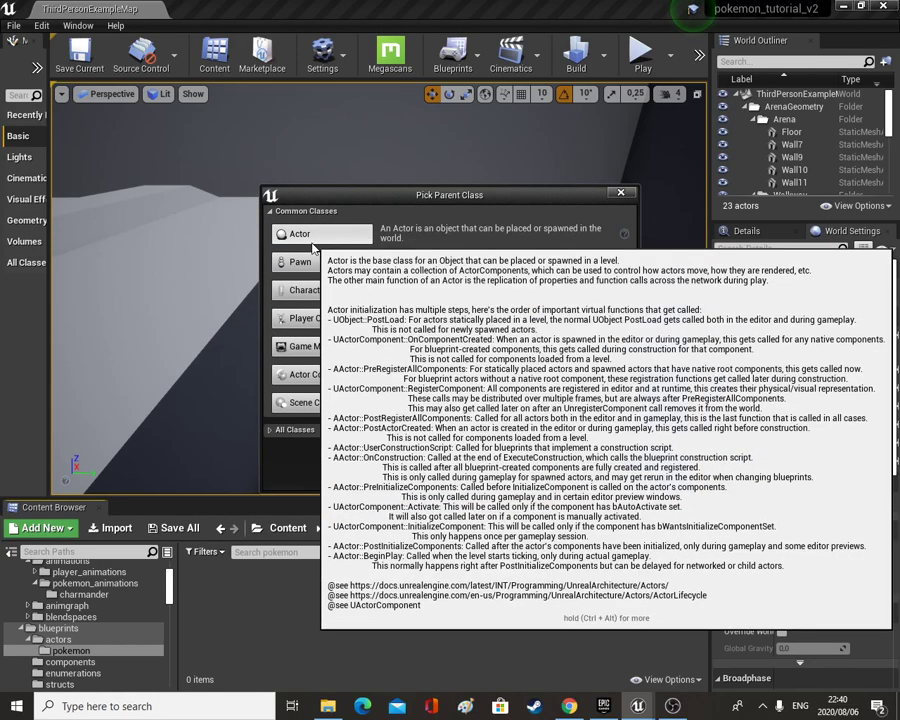
pyautogui.click(313, 237)
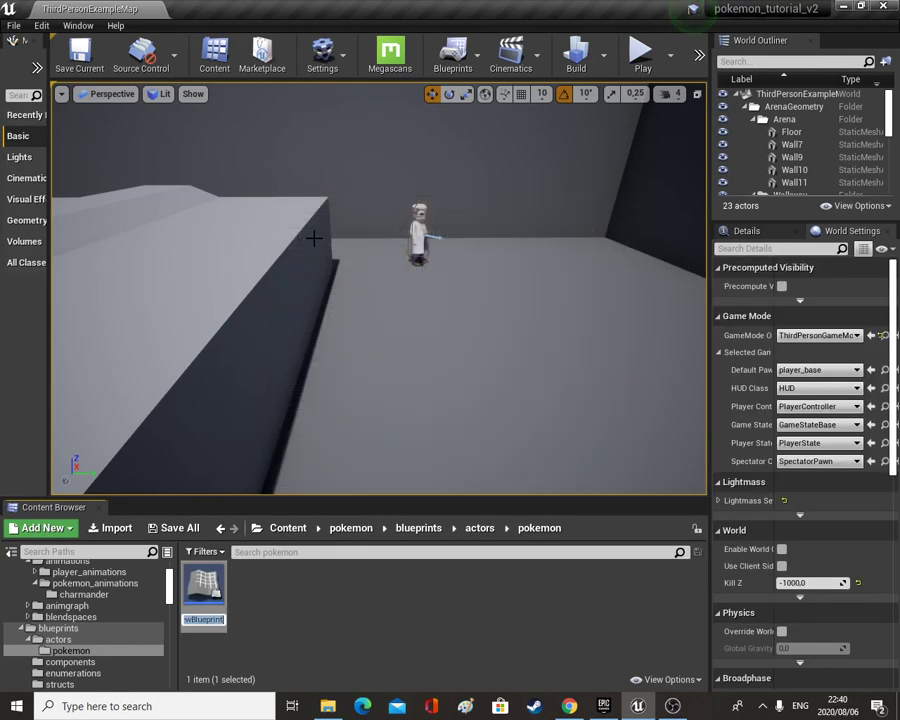
pyautogui.press('Return')
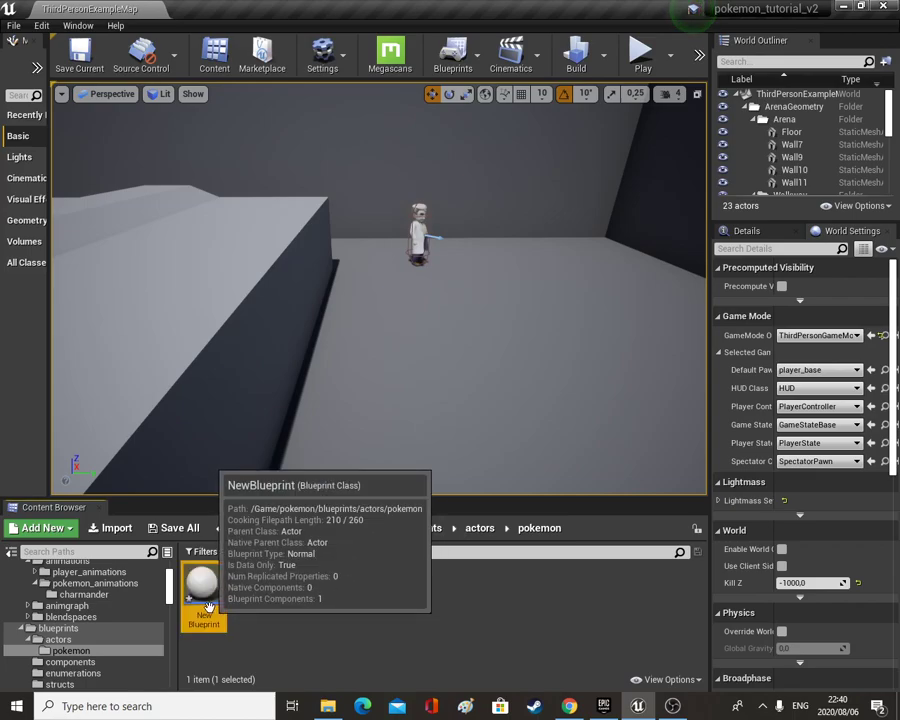
pyautogui.press('Delete')
pyautogui.click(365, 588)
# Create a Character blueprint class named base_pokemon in the pokemon actors folder.
pyautogui.rightClick(240, 638)
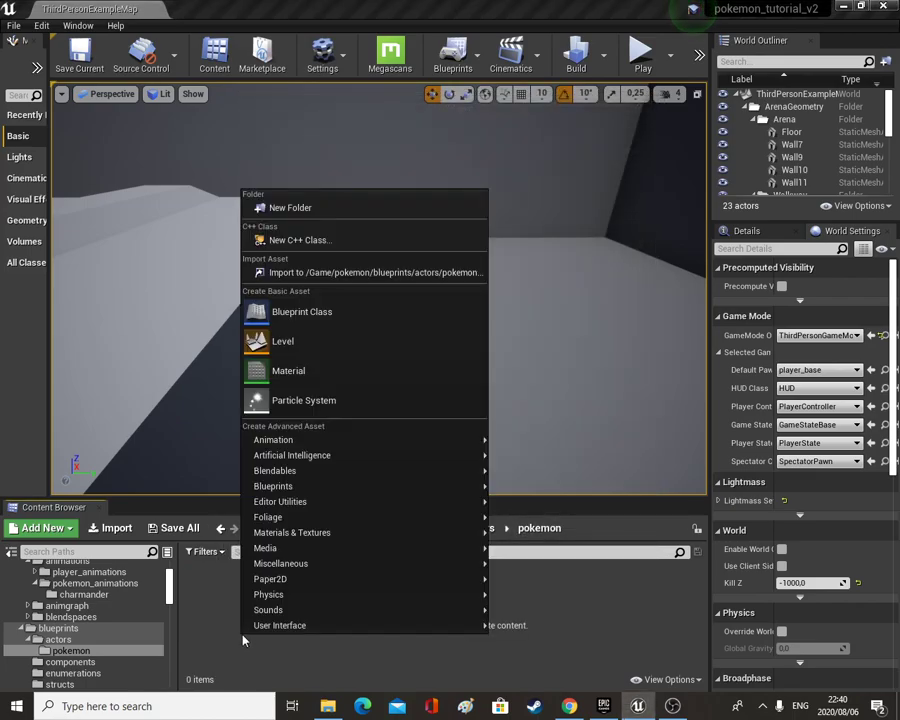
pyautogui.click(255, 313)
pyautogui.click(323, 317)
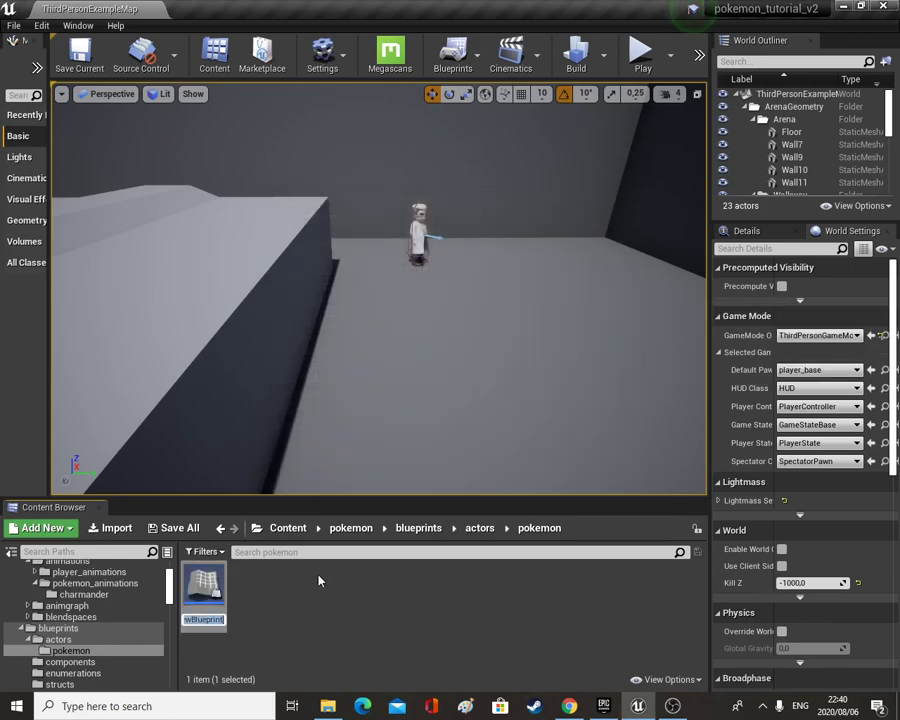
pyautogui.write('base')
pyautogui.write('_pokemon')
pyautogui.press('Return')
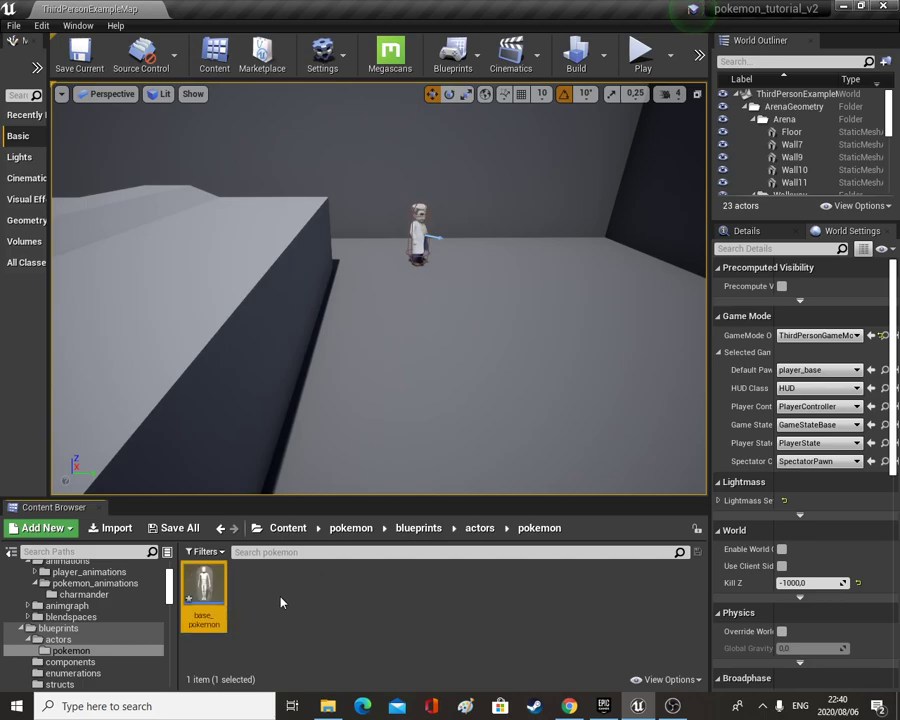
# Open base_pokemon, assign model_skeleton_1 as the inherited Mesh's skeletal mesh and lower it to about -79.92 on Z.
pyautogui.doubleClick(215, 625)
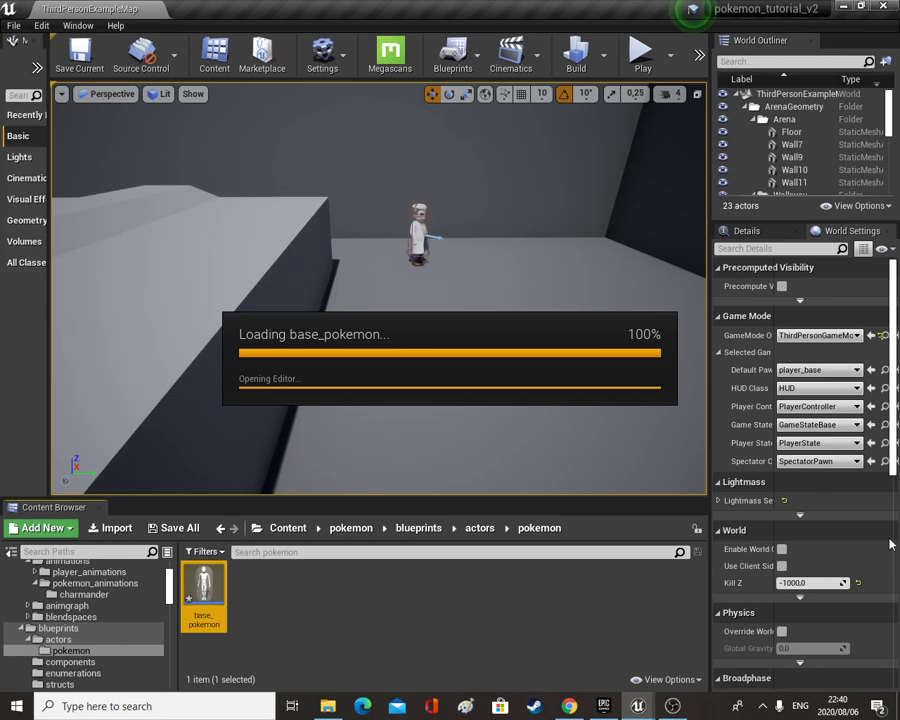
pyautogui.click(747, 185)
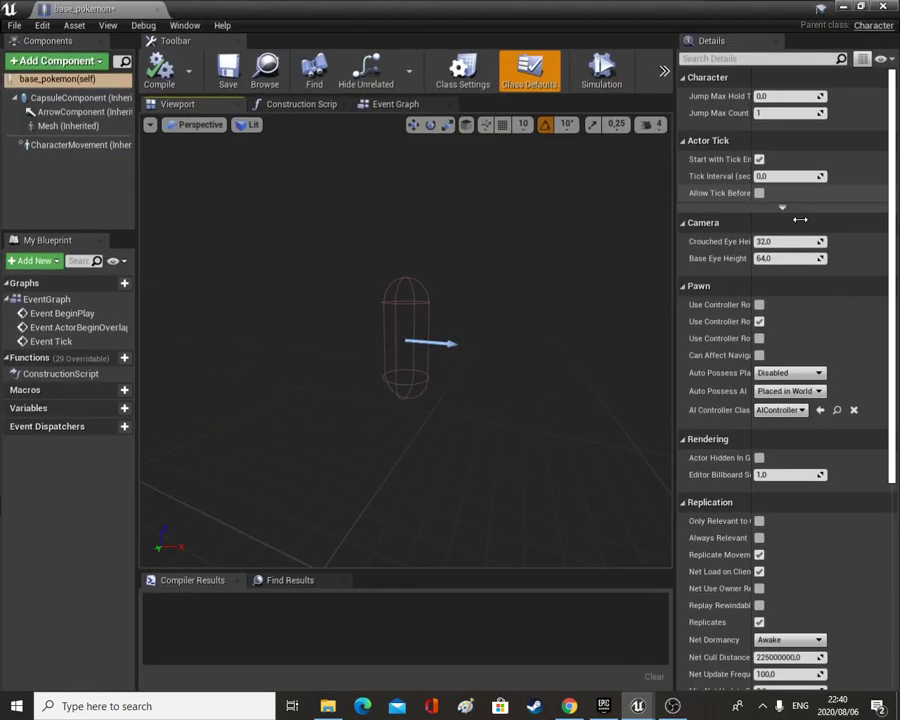
pyautogui.click(68, 126)
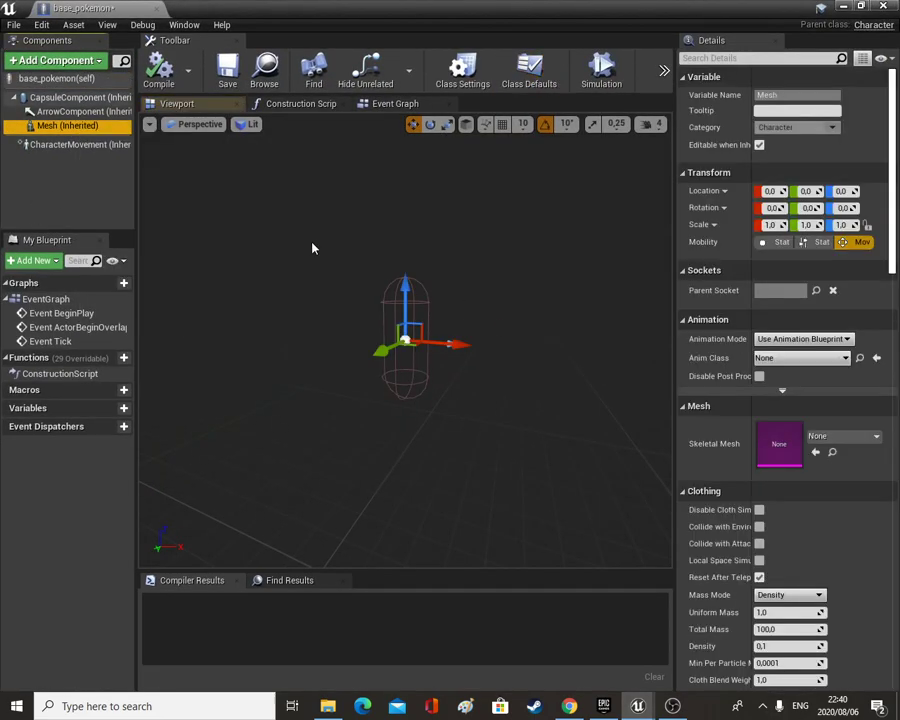
pyautogui.click(815, 445)
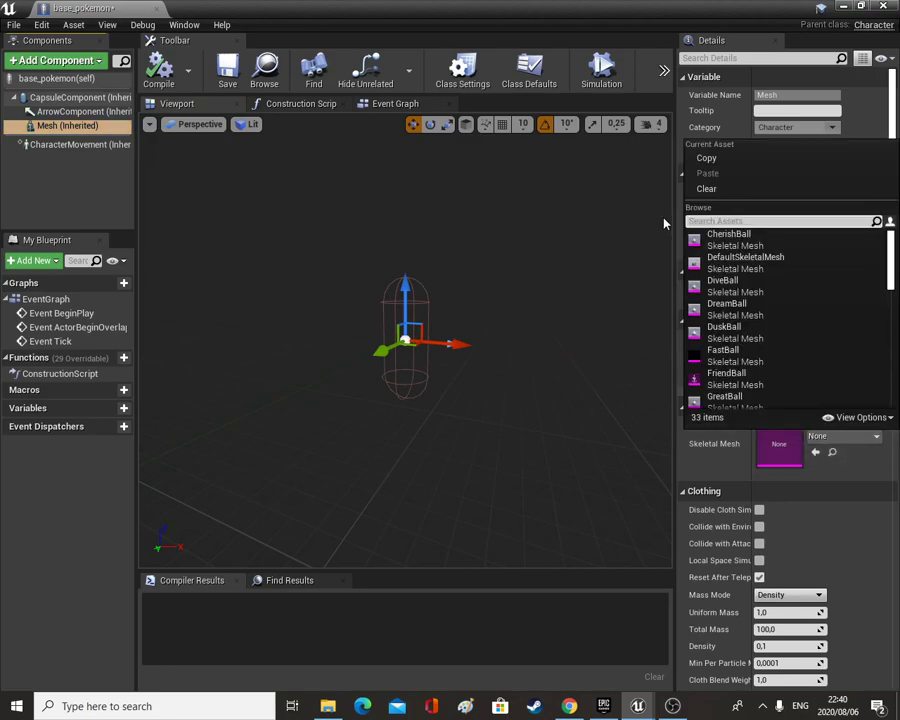
pyautogui.scroll(-5, 775, 320)
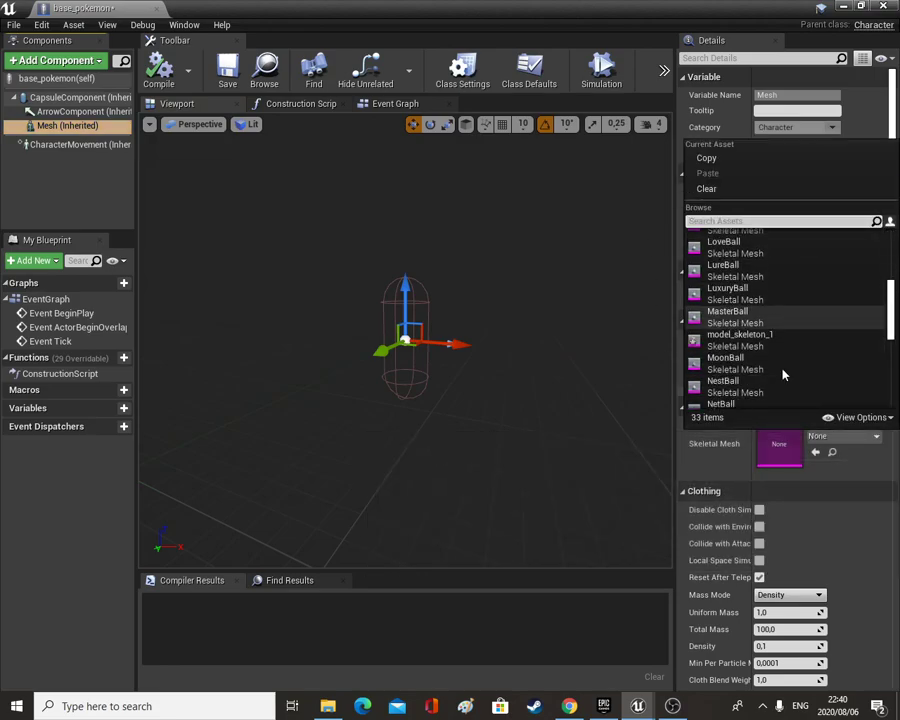
pyautogui.click(779, 320)
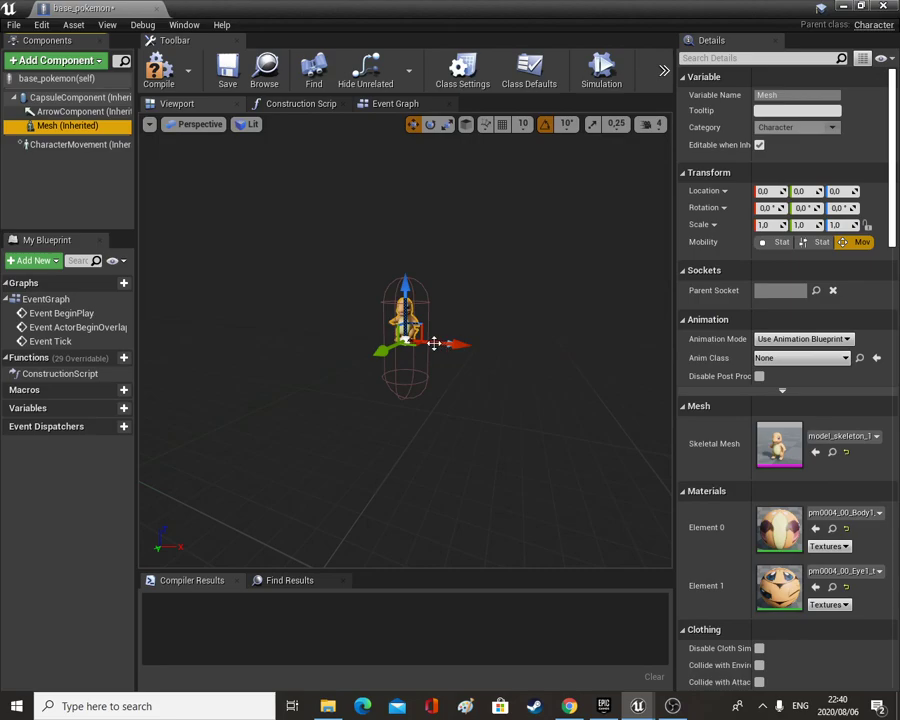
pyautogui.moveTo(418, 287); pyautogui.dragTo(418, 342)
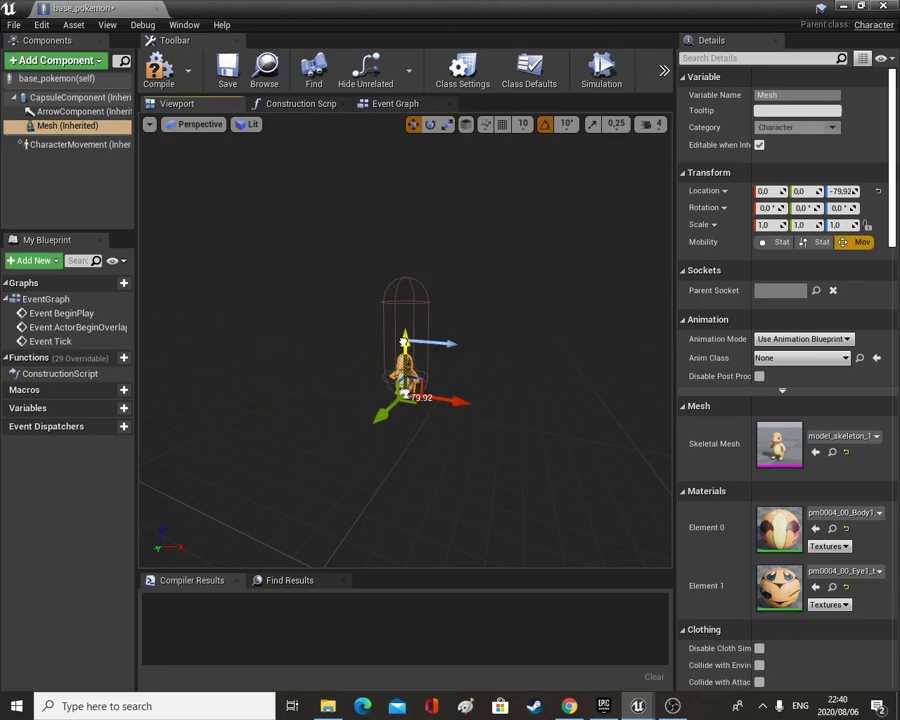
# Set the Mesh's animation mode to Use Animation Asset and choose idle as the animation to play.
pyautogui.click(829, 358)
pyautogui.click(800, 339)
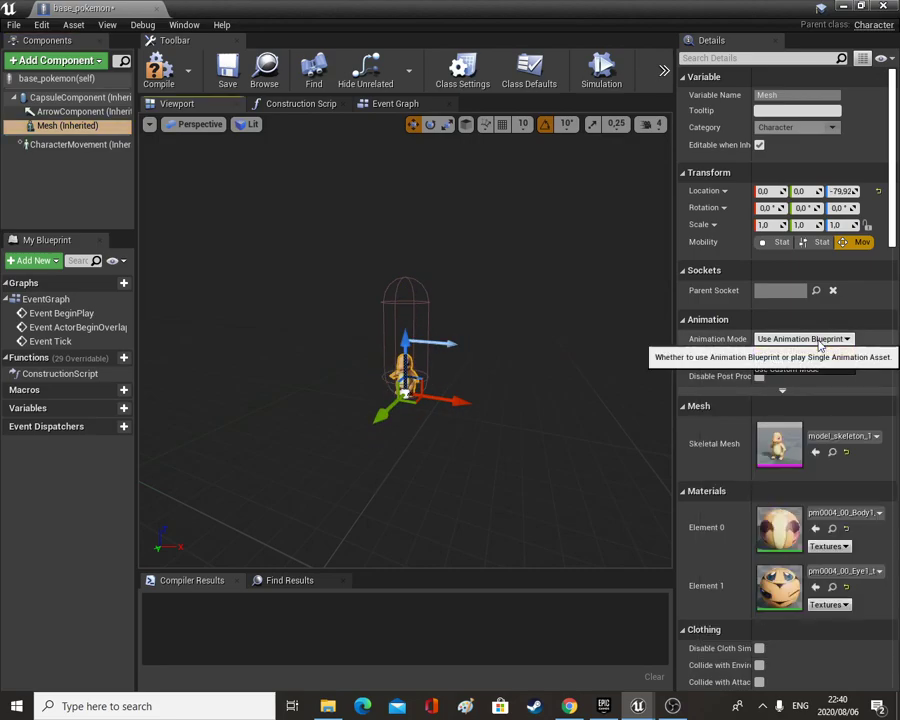
pyautogui.click(800, 339)
pyautogui.click(790, 360)
pyautogui.click(845, 368)
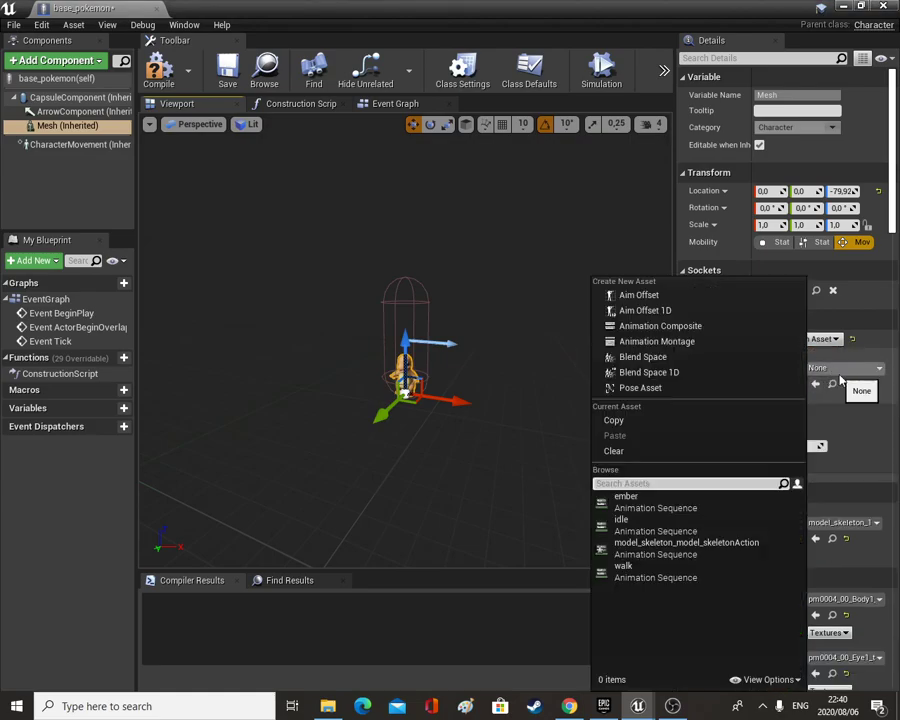
pyautogui.click(630, 520)
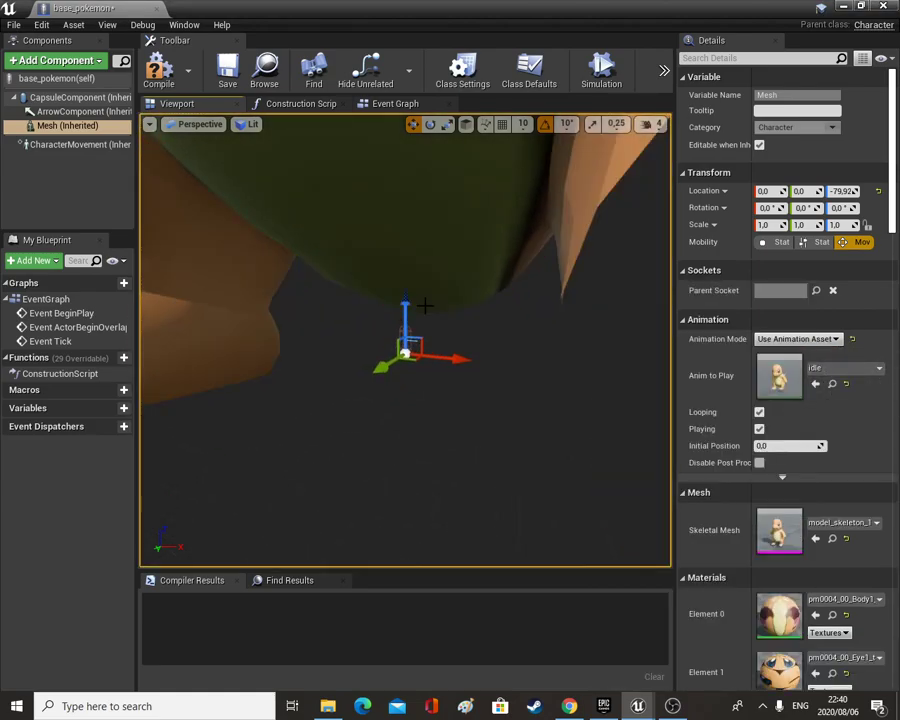
# Try the skeletonAction, ember and walk animations one after another on the base_pokemon mesh.
pyautogui.click(818, 372)
pyautogui.click(635, 543)
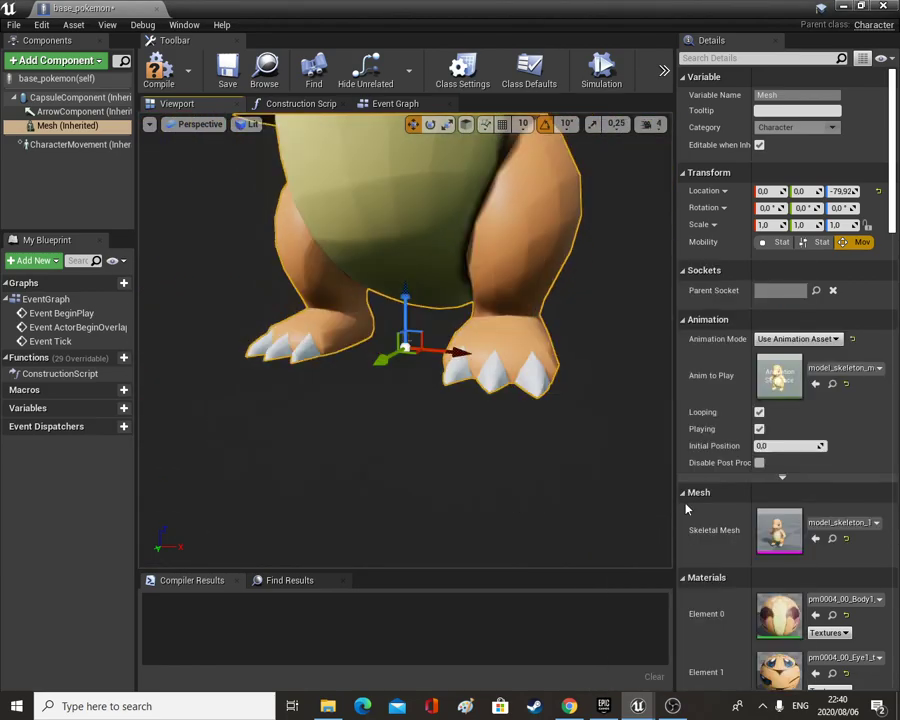
pyautogui.click(822, 369)
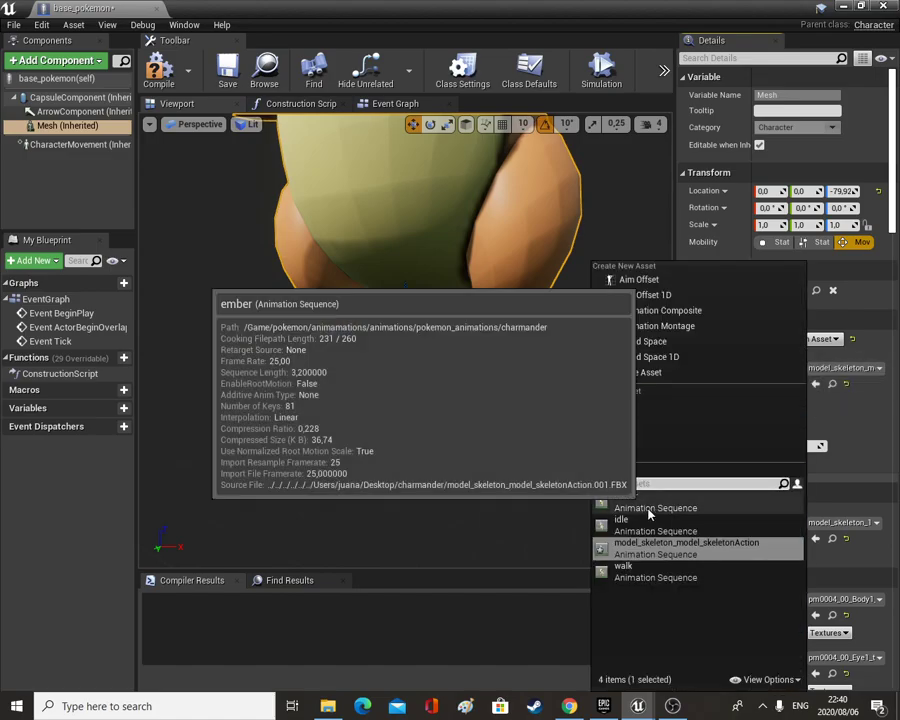
pyautogui.click(625, 492)
pyautogui.click(819, 374)
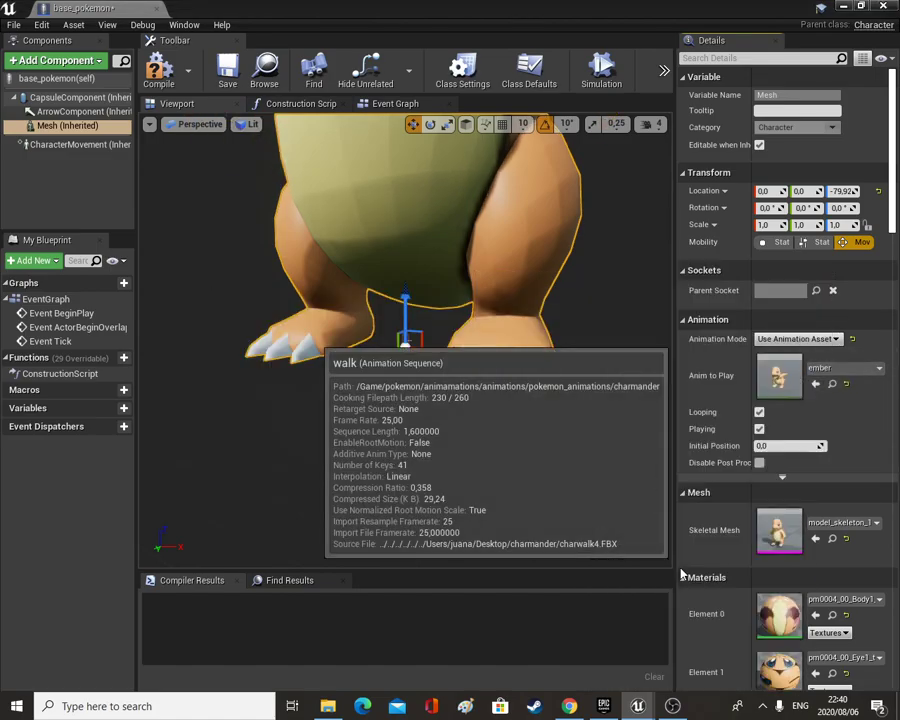
pyautogui.click(683, 571)
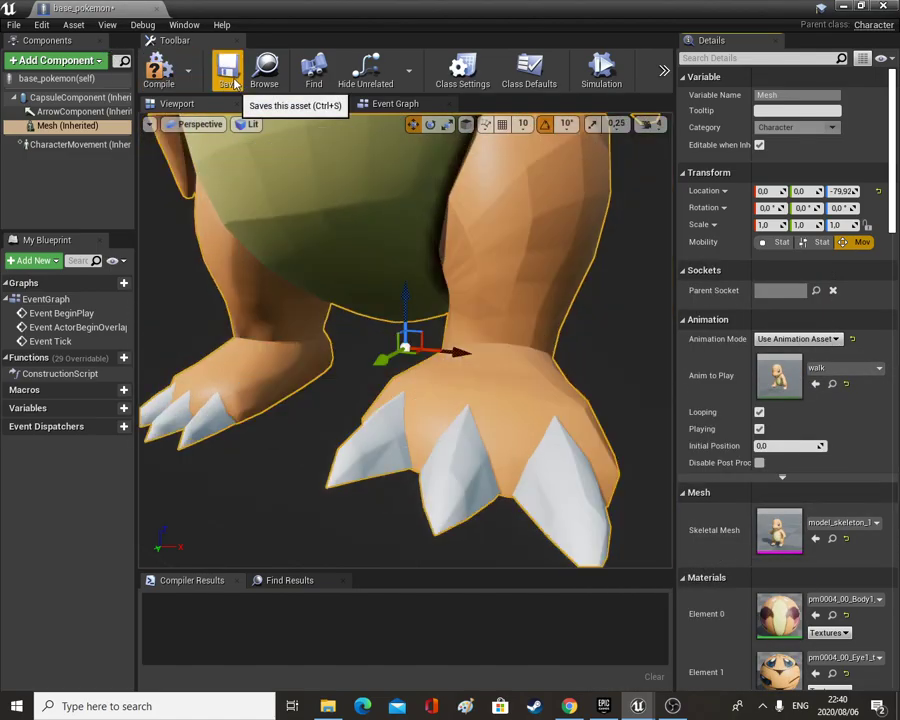
# Clear the Mesh's animation to play and compile the base_pokemon blueprint.
pyautogui.click(819, 369)
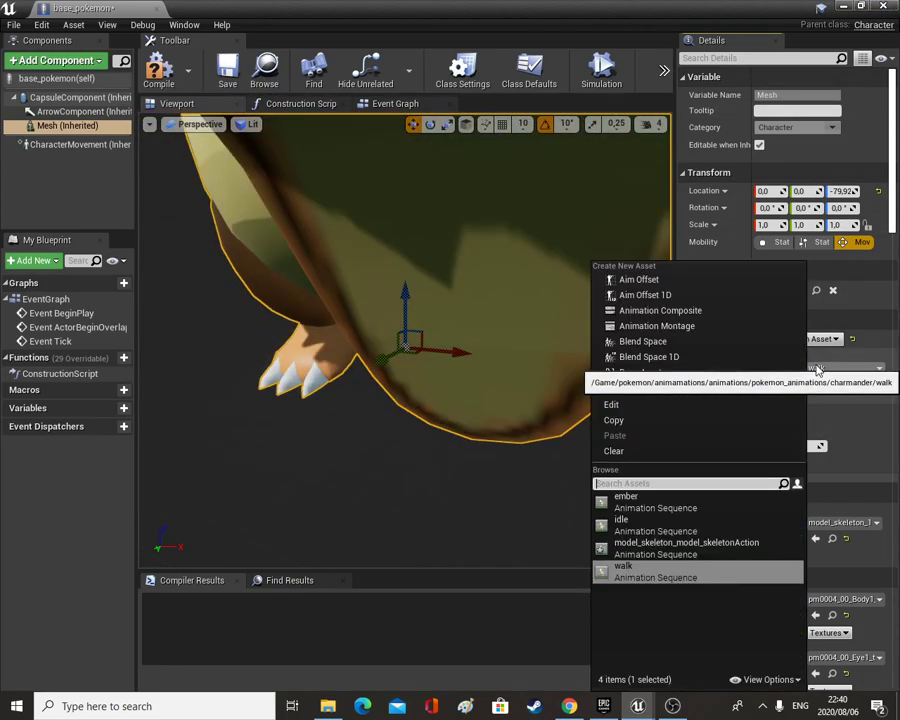
pyautogui.click(615, 451)
pyautogui.click(158, 70)
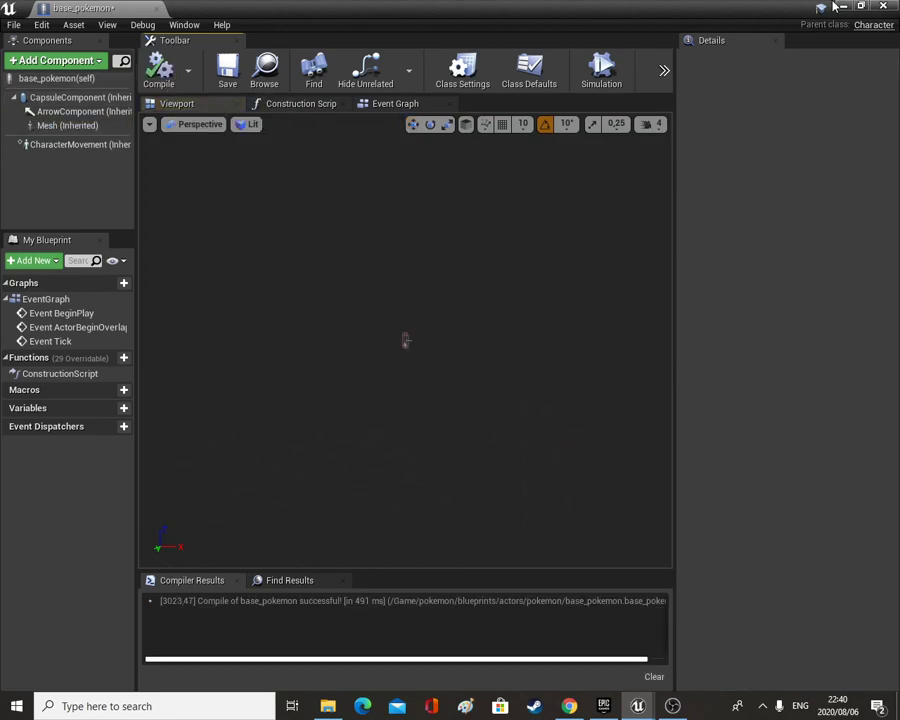
# Delete the ember, idle, skeletonAction and walk animations from the pokemon_animations/charmander folder.
pyautogui.hotkey('alt', 'Tab')
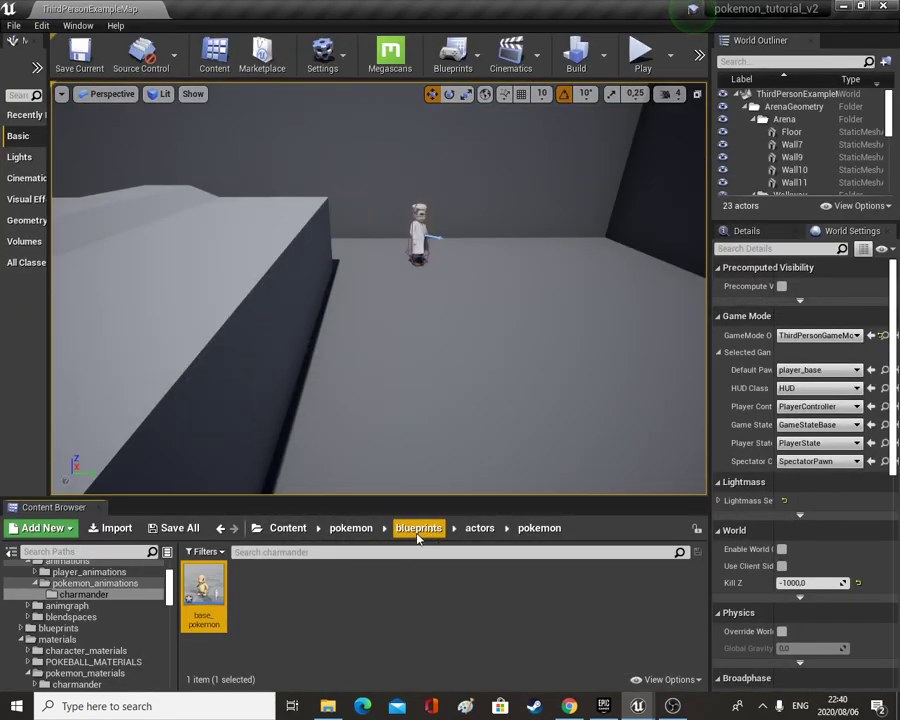
pyautogui.scroll(1, 80, 600)
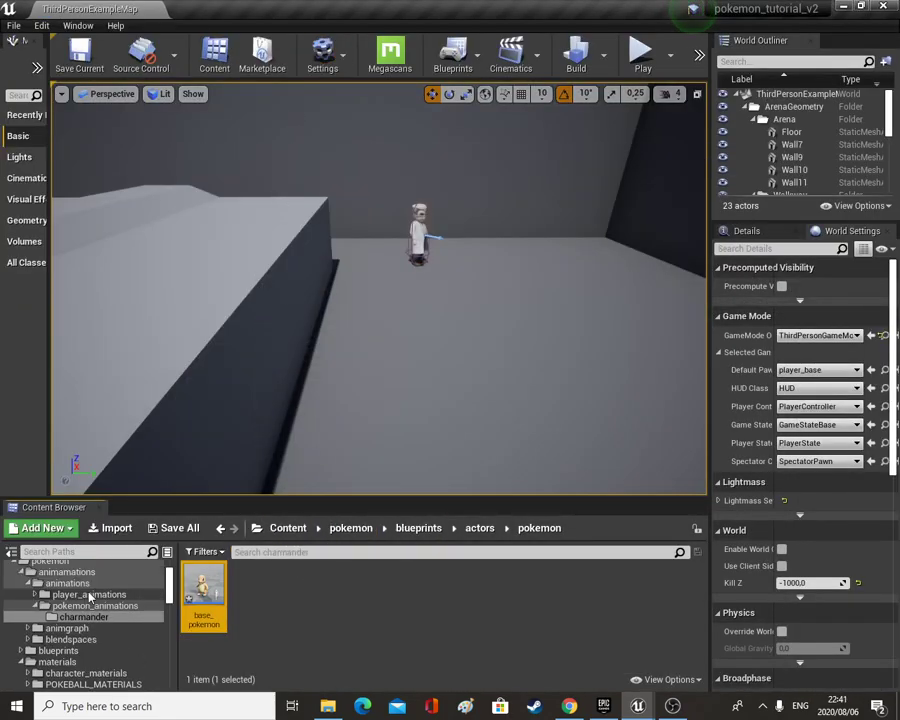
pyautogui.click(98, 594)
pyautogui.click(100, 605)
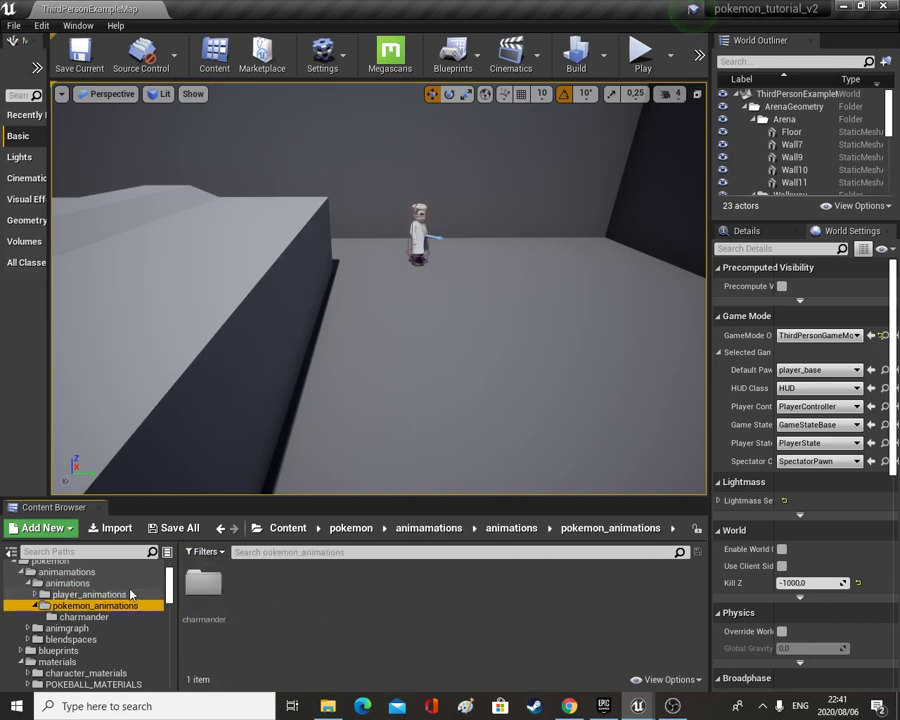
pyautogui.doubleClick(201, 580)
pyautogui.click(204, 612)
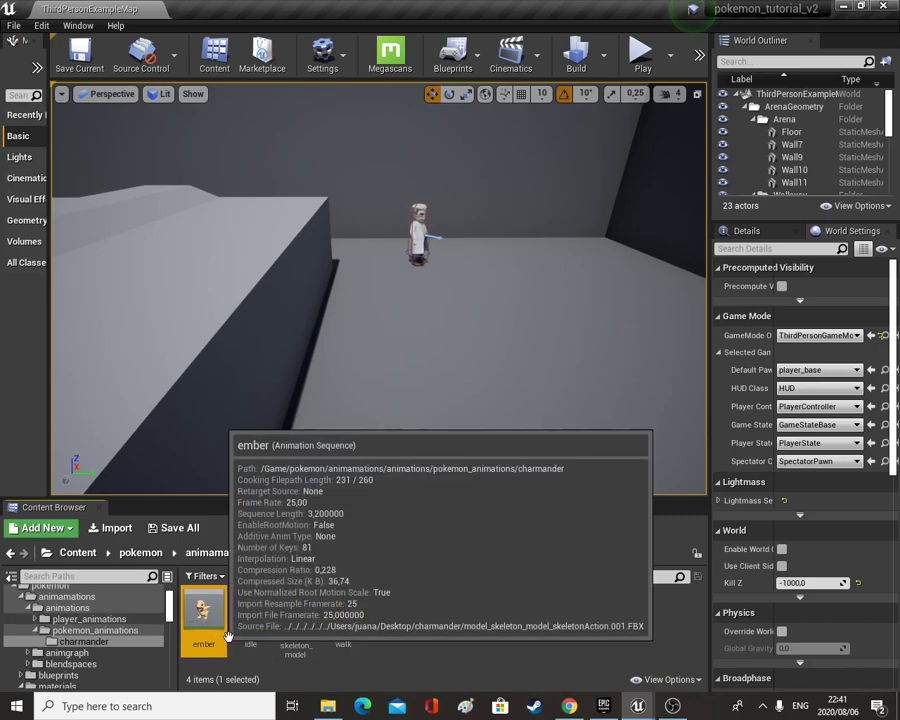
pyautogui.keyDown('shift'); pyautogui.click(339, 668); pyautogui.keyUp('shift')
pyautogui.press('Delete')
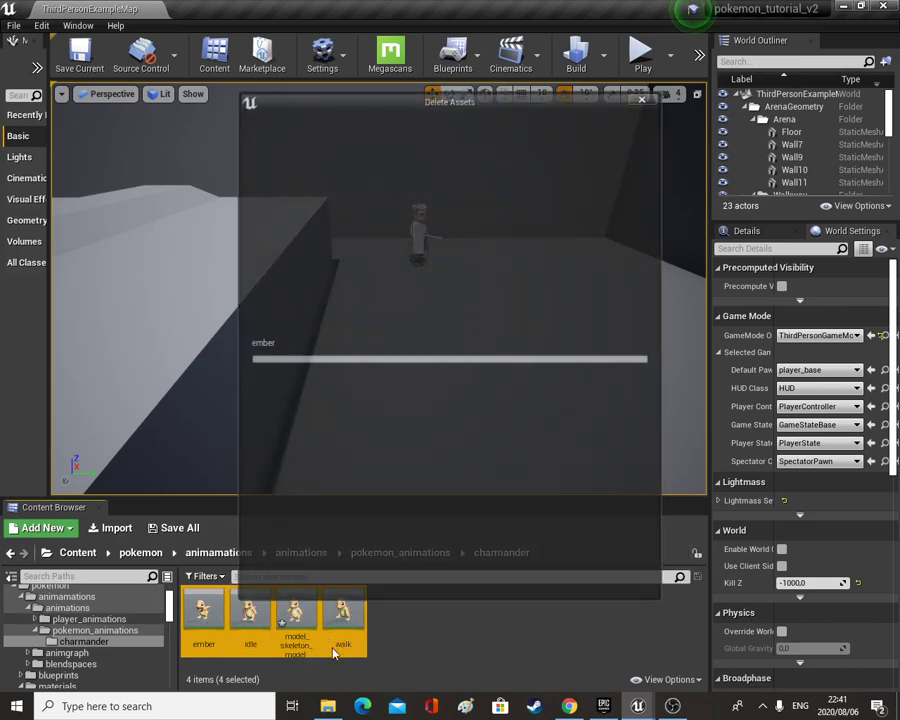
pyautogui.click(367, 582)
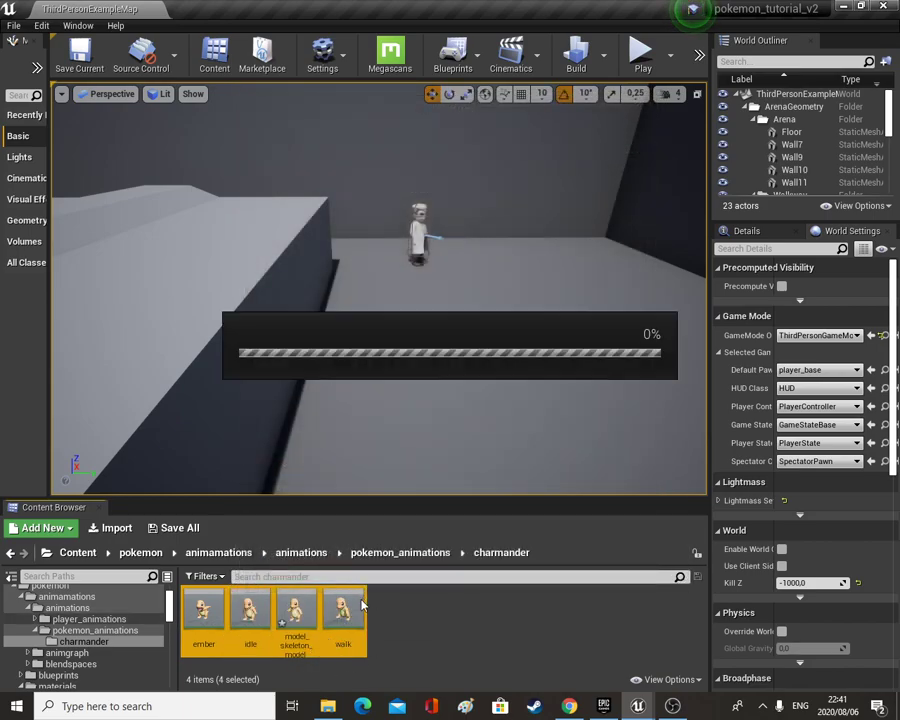
# Import charwalk4 and the three model_skeletonAction FBX files into the charmander animations folder at uniform scale 0.01, using model_skeleton_1_Skeleton.
pyautogui.click(327, 706)
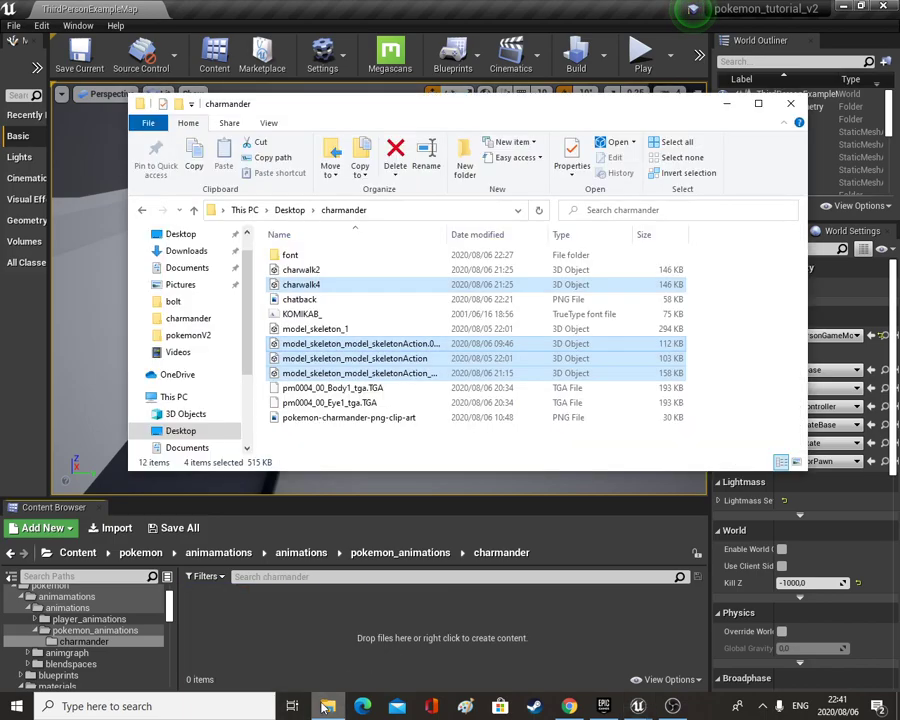
pyautogui.moveTo(279, 631); pyautogui.dragTo(279, 632)
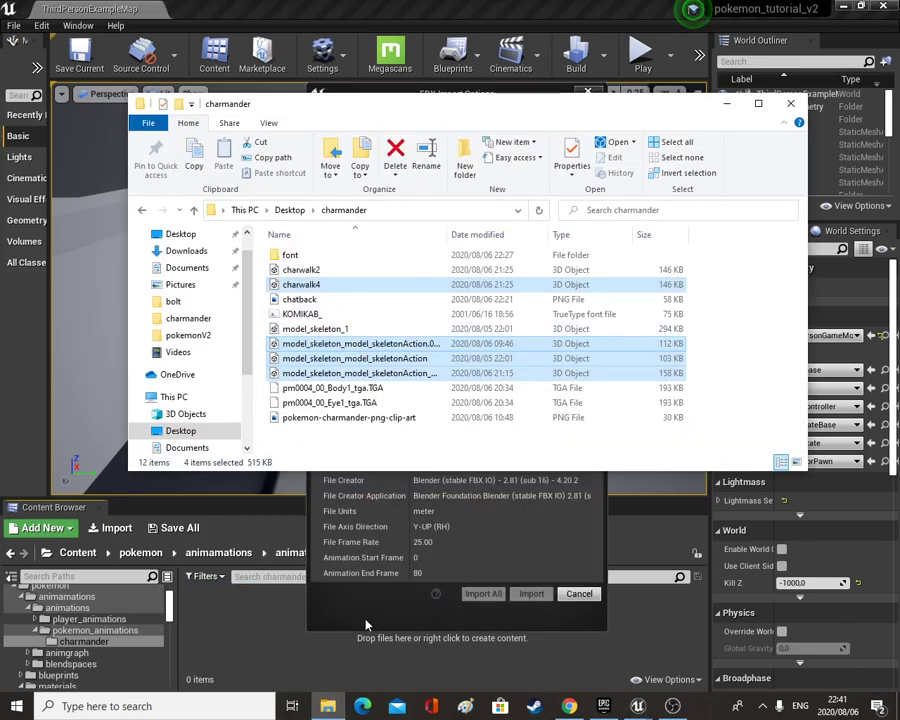
pyautogui.click(430, 339)
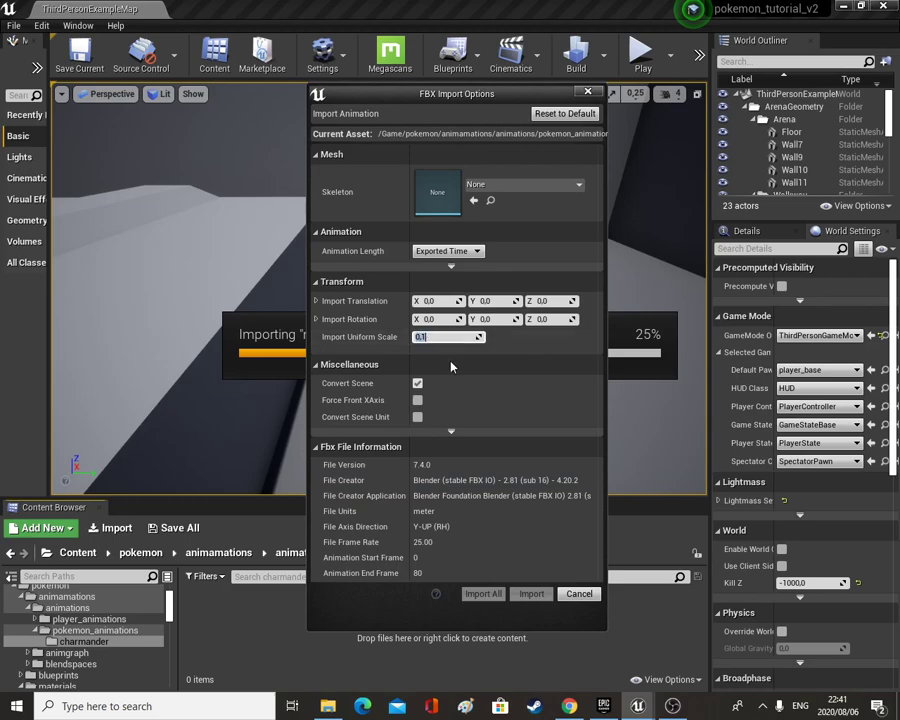
pyautogui.write(',01')
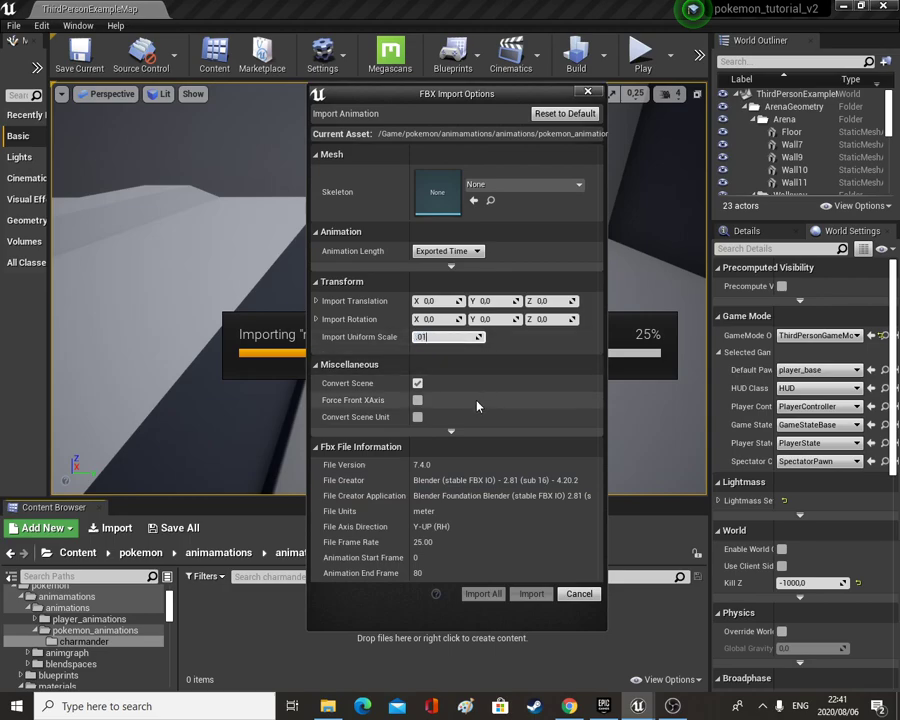
pyautogui.press('Return')
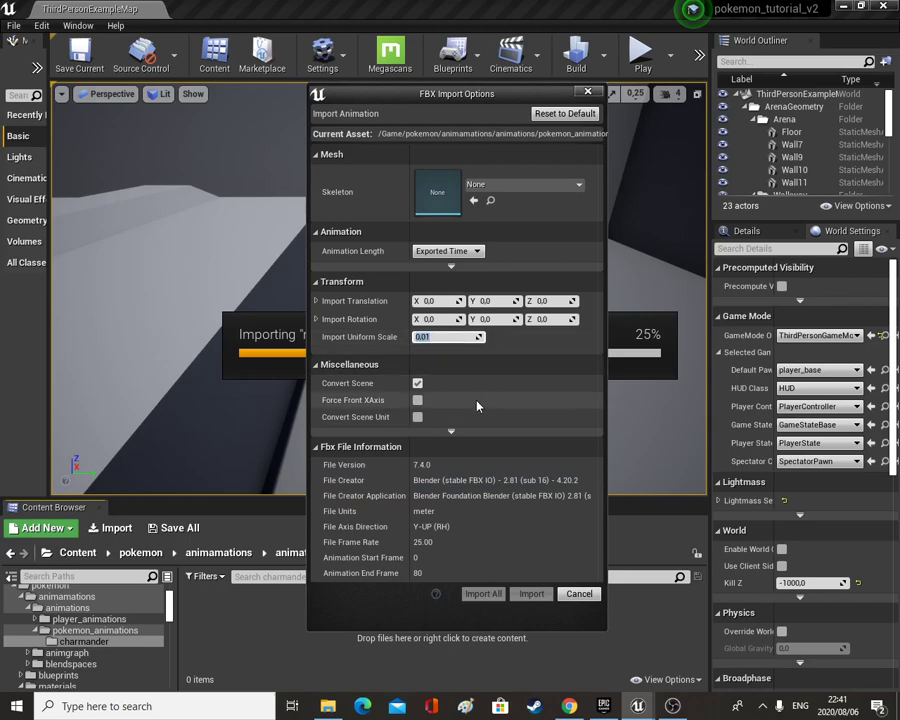
pyautogui.click(487, 186)
pyautogui.scroll(-5, 538, 380)
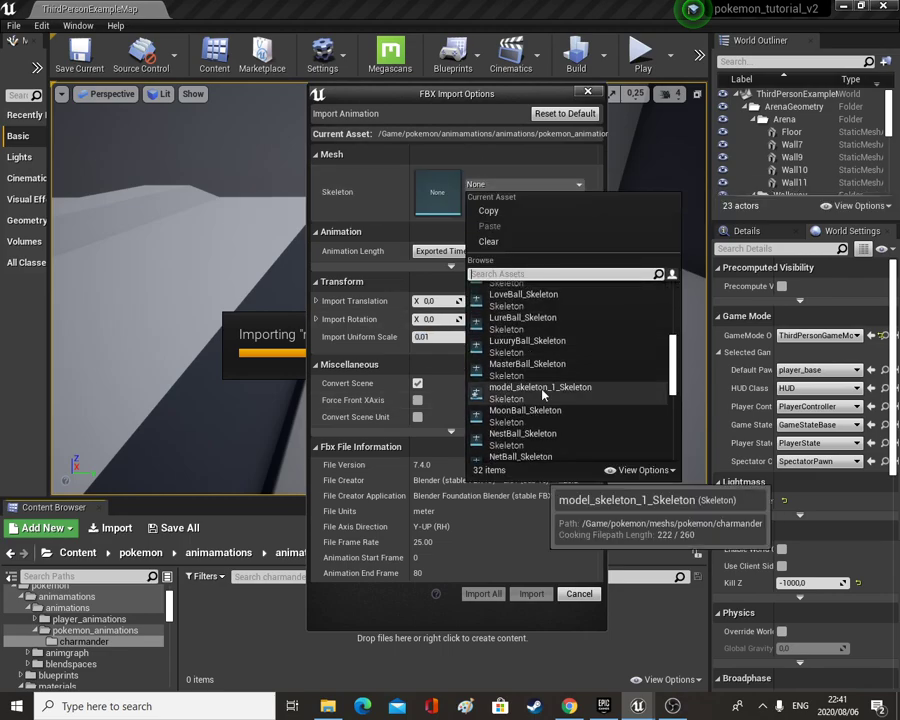
pyautogui.click(540, 390)
pyautogui.click(484, 594)
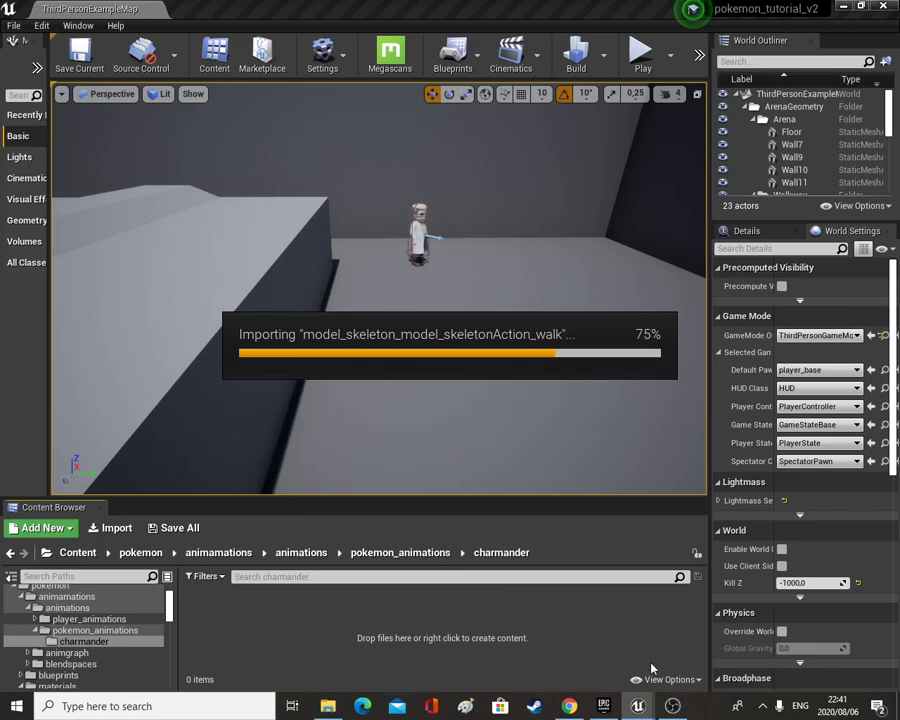
pyautogui.moveTo(640, 708)
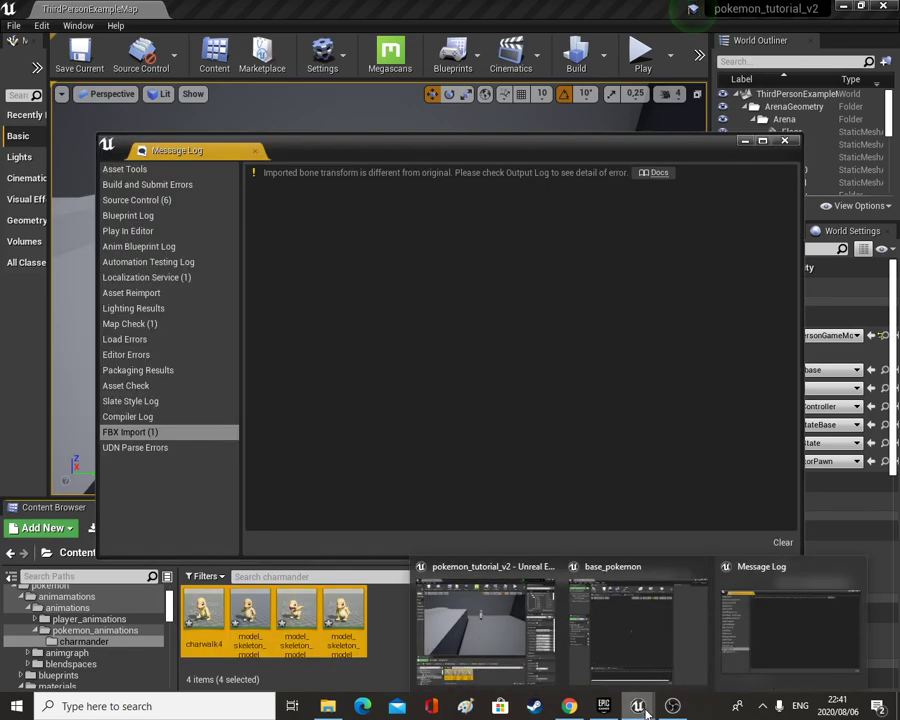
pyautogui.click(788, 142)
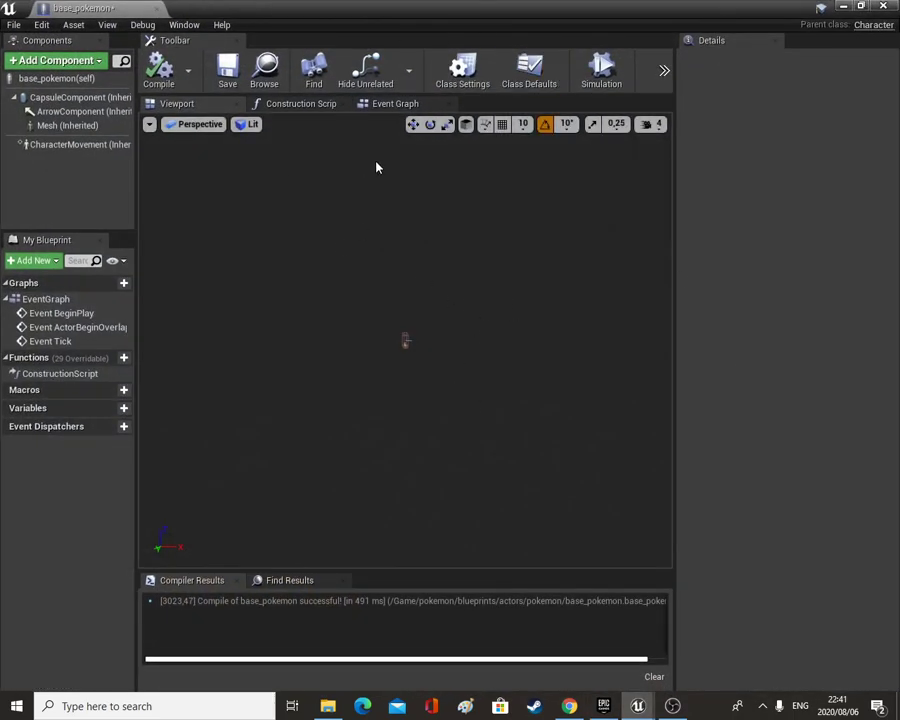
# Try charwalk4 and model_skeleton_model_skeletonAction_001 on the base_pokemon Mesh, and settle on model_skeleton_model_skeletonAction as its animation to play.
pyautogui.click(68, 125)
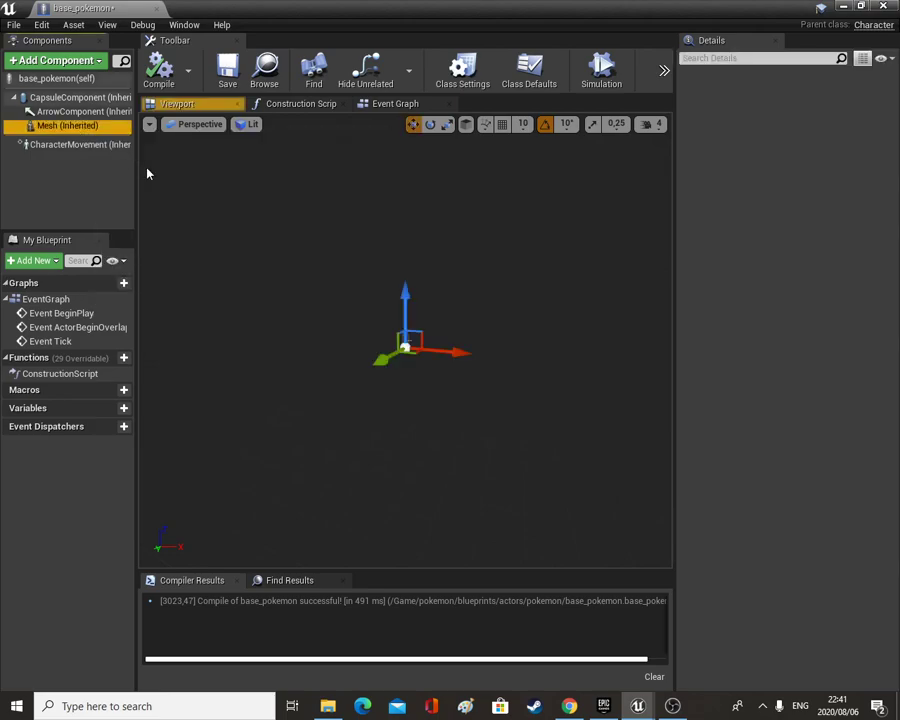
pyautogui.click(822, 368)
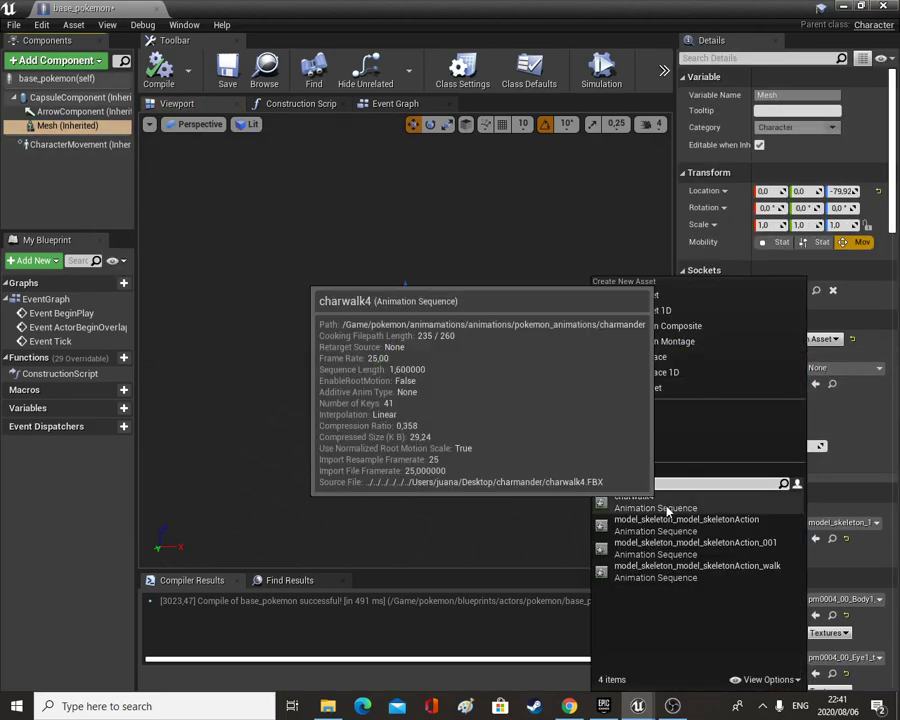
pyautogui.click(625, 500)
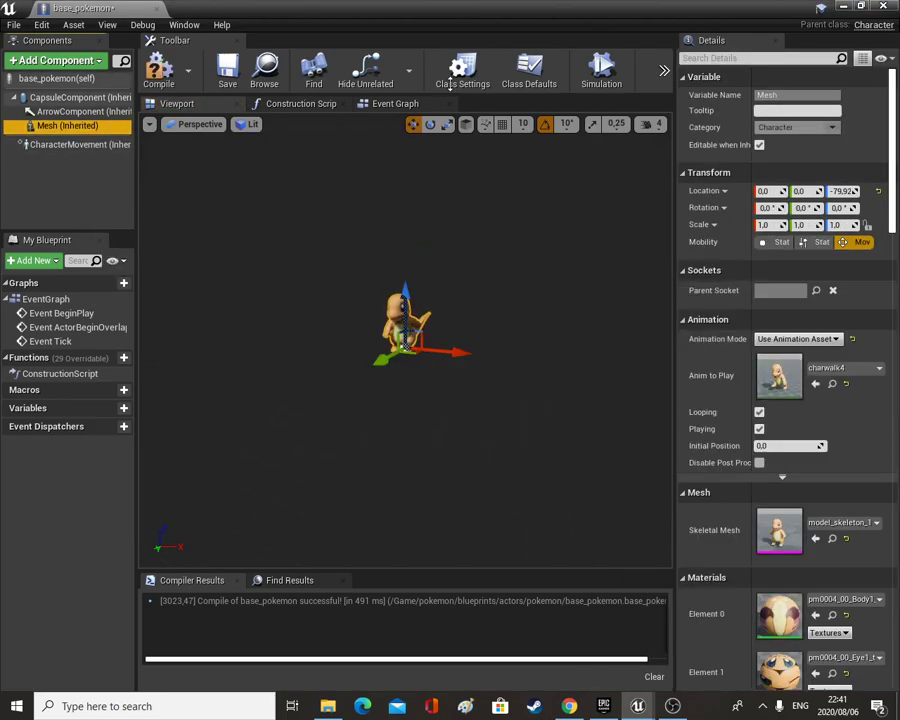
pyautogui.click(838, 368)
pyautogui.click(704, 543)
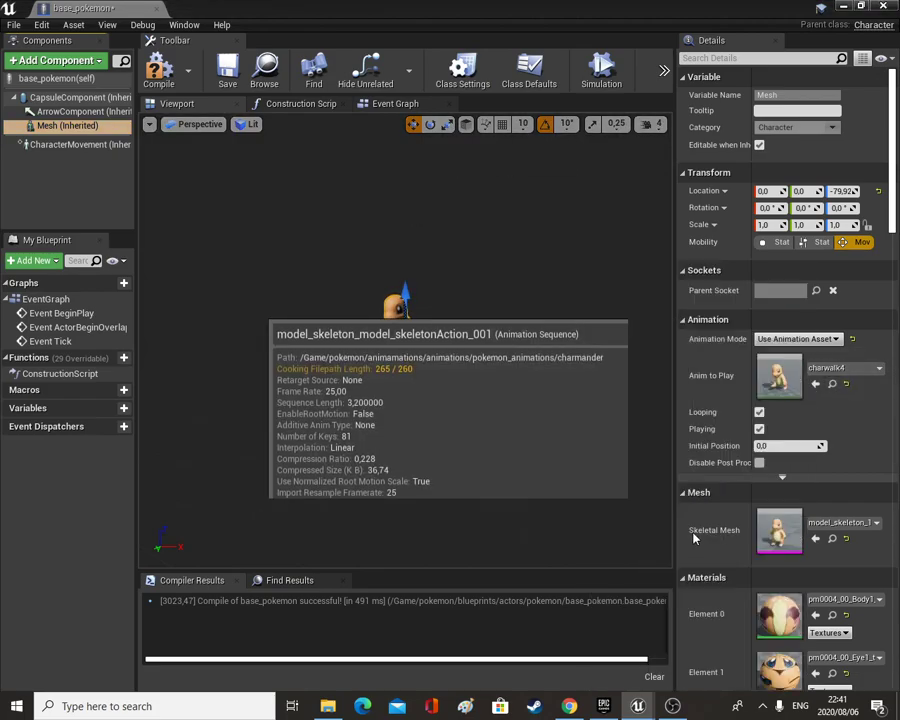
pyautogui.click(838, 368)
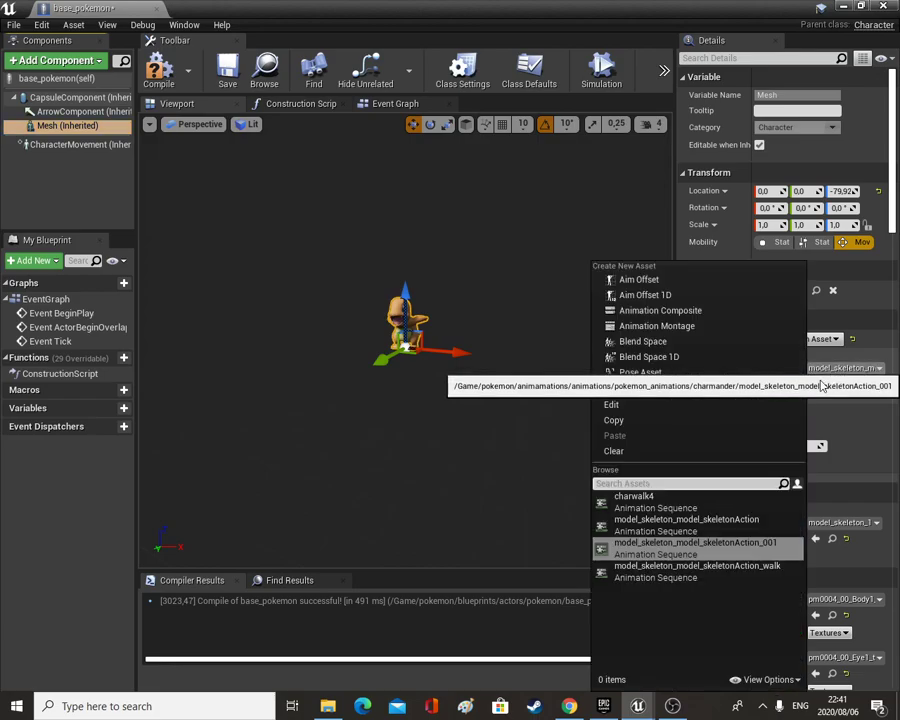
pyautogui.click(655, 522)
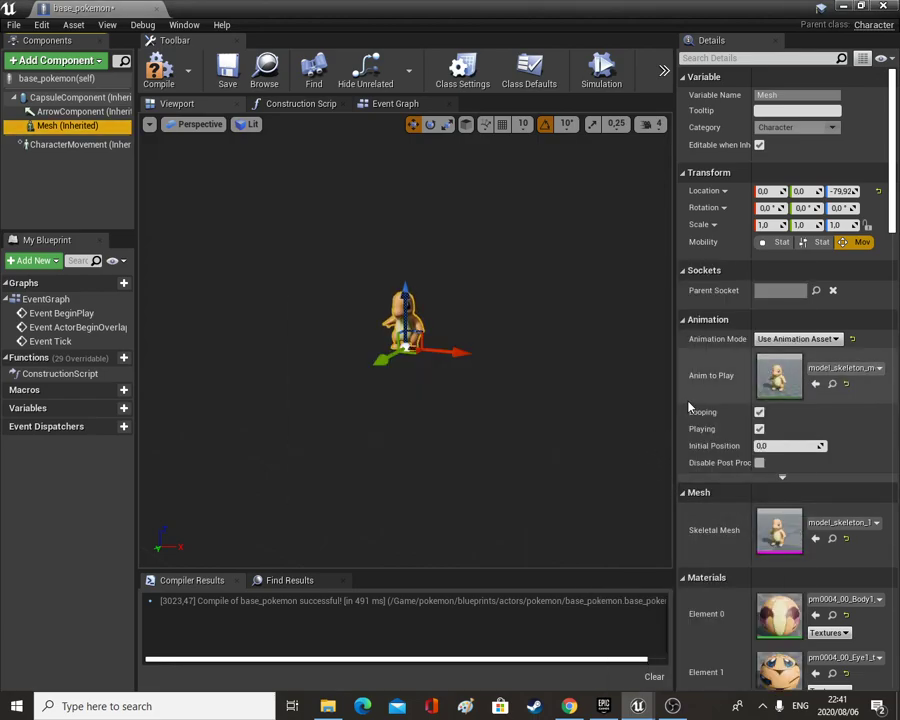
# Rotate the Mesh to -90° about Z and scale it uniformly down to about 0.109 to fit inside the capsule.
pyautogui.click(430, 124)
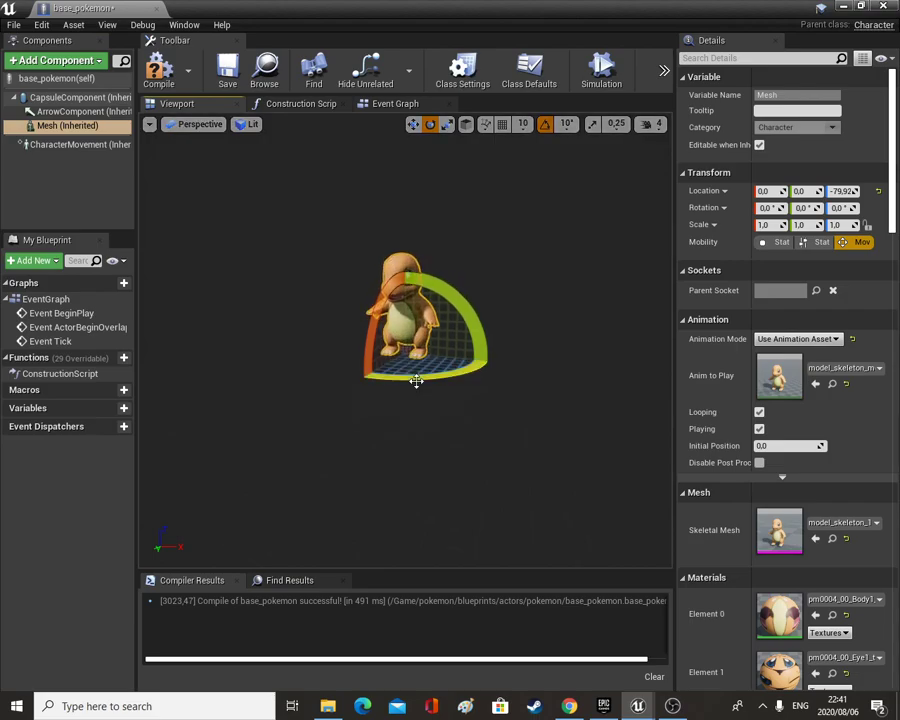
pyautogui.moveTo(414, 379)
pyautogui.mouseDown()
pyautogui.moveTo(493, 366)
pyautogui.moveTo(455, 350)
pyautogui.moveTo(420, 363)
pyautogui.moveTo(428, 377)
pyautogui.mouseUp()
pyautogui.click(447, 124)
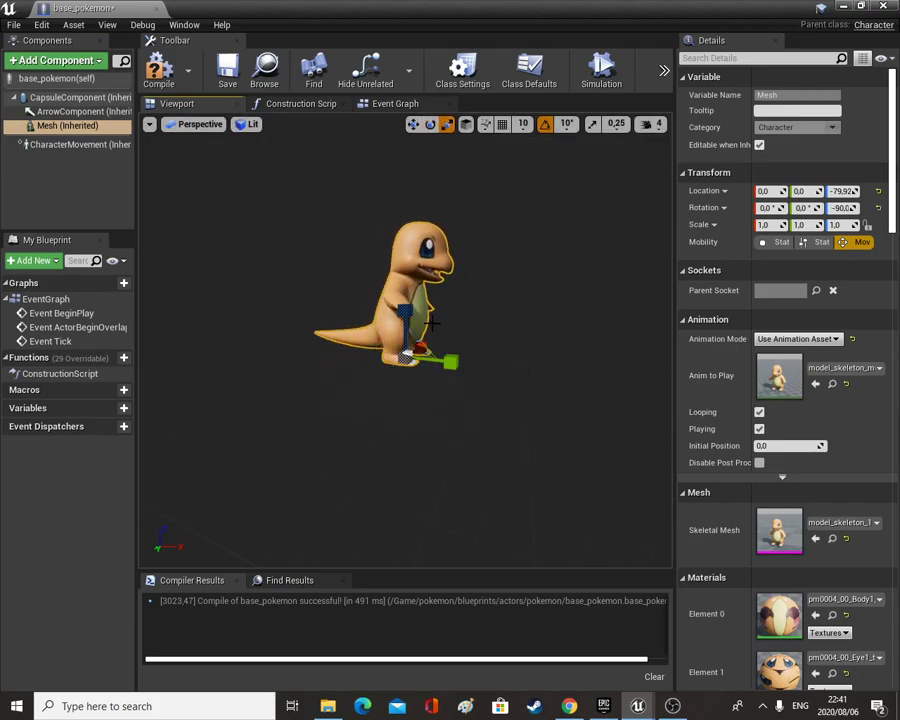
pyautogui.scroll(6, 428, 382)
pyautogui.moveTo(399, 385)
pyautogui.mouseDown()
pyautogui.moveTo(386, 412)
pyautogui.moveTo(392, 398)
pyautogui.moveTo(389, 405)
pyautogui.mouseUp()
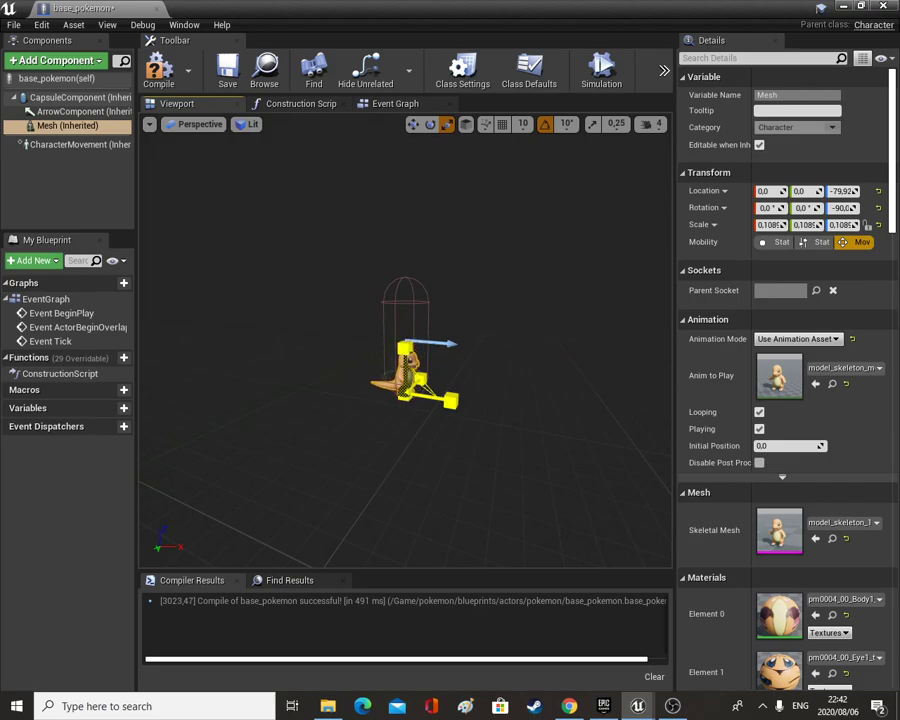
# Lower the Mesh to about -86.08 on Z at the base of the capsule and compile base_pokemon.
pyautogui.click(414, 126)
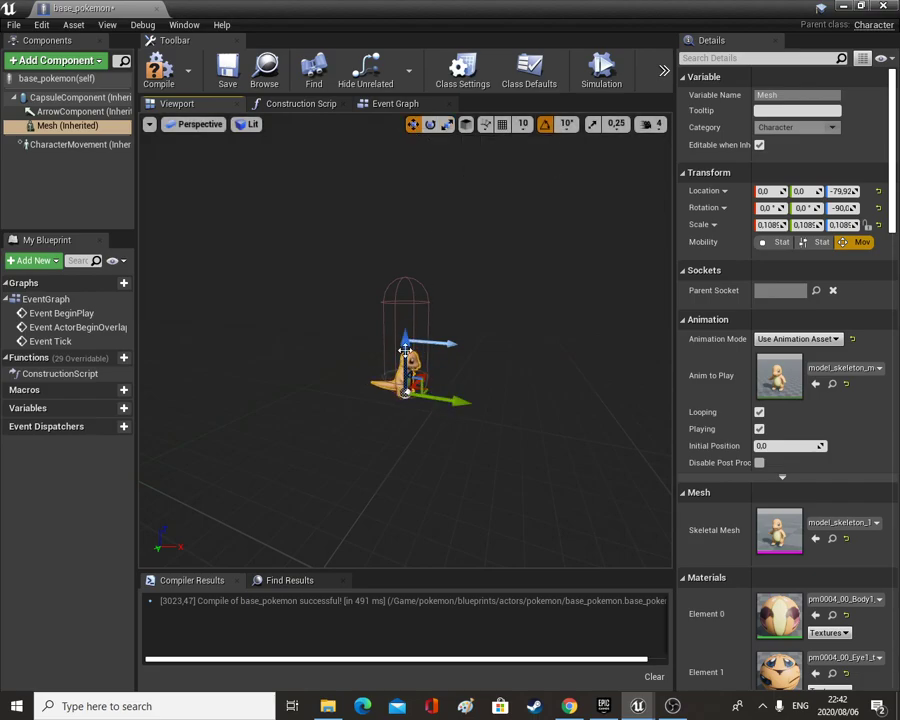
pyautogui.moveTo(405, 343); pyautogui.dragTo(405, 347)
pyautogui.moveTo(405, 346); pyautogui.dragTo(430, 330, button='right')
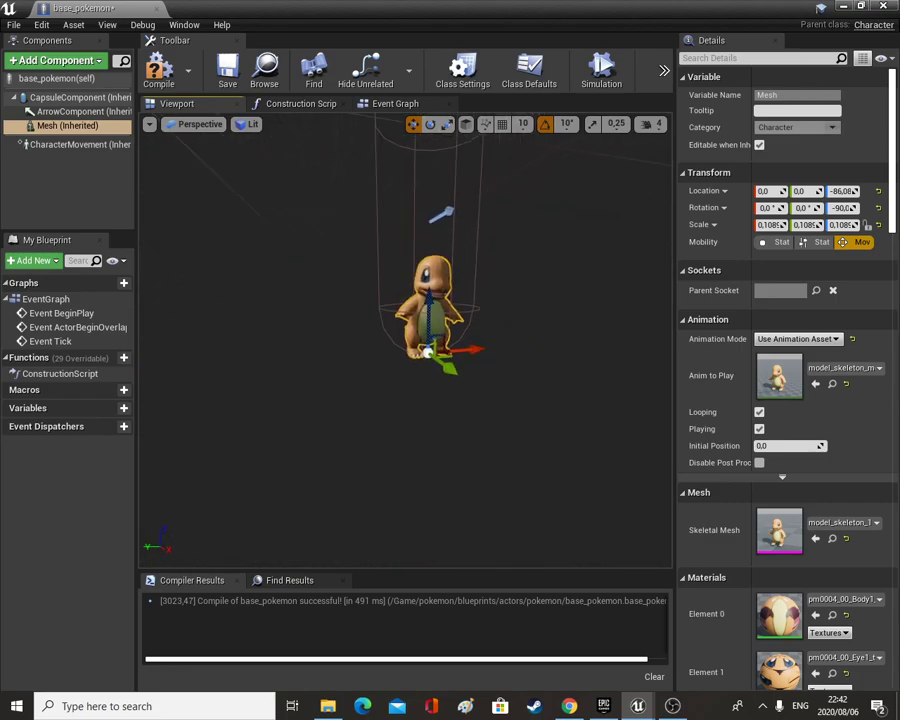
pyautogui.click(158, 70)
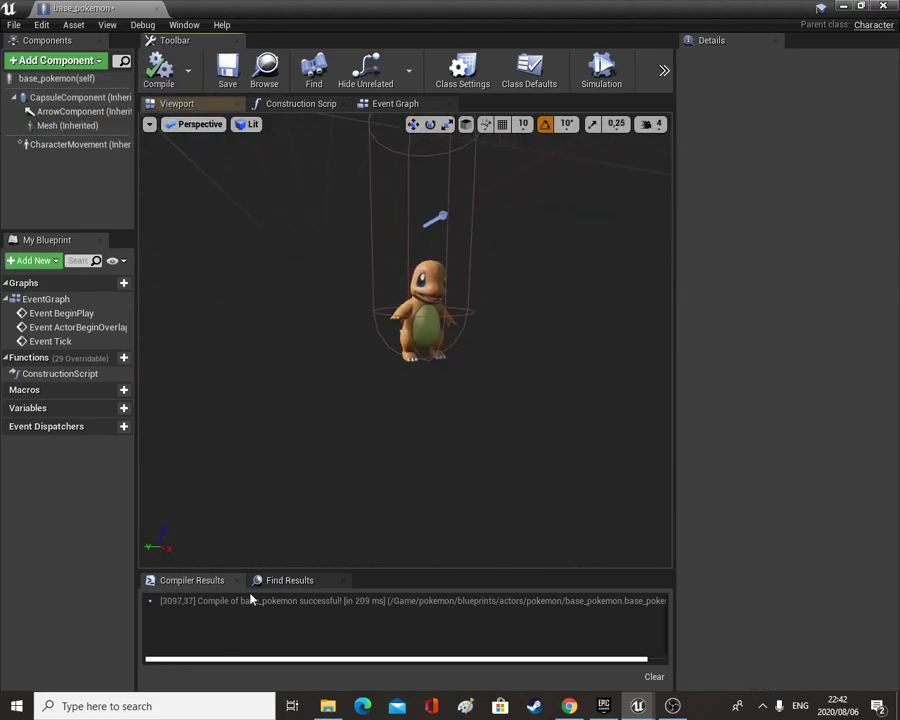
# Add a variable named pokemon_details of structure type Pokemon Info to base_pokemon, and compile and save the blueprint.
pyautogui.click(123, 408)
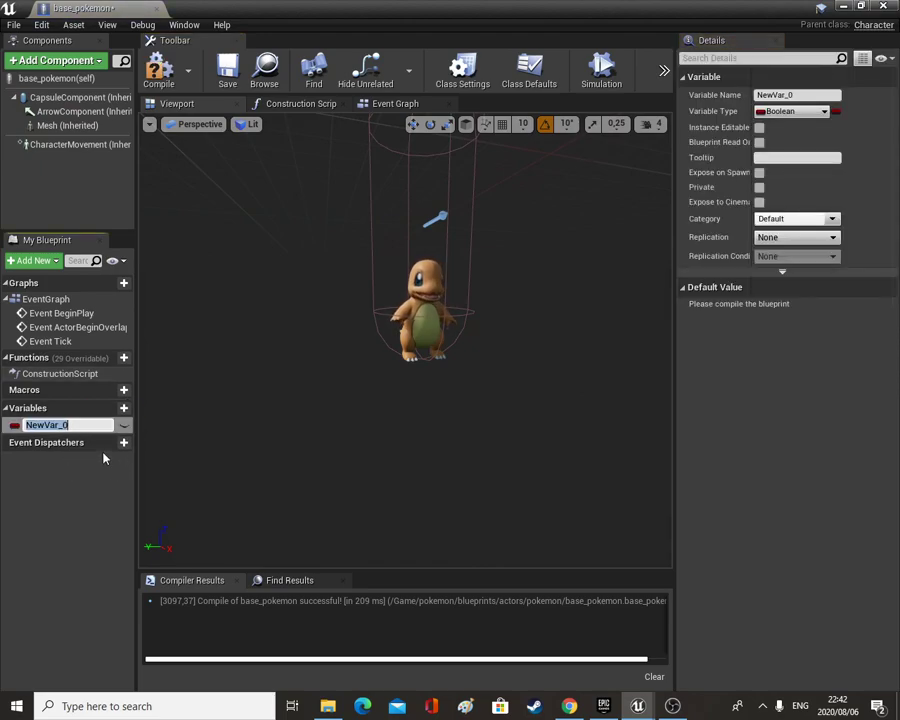
pyautogui.write('pokemon_')
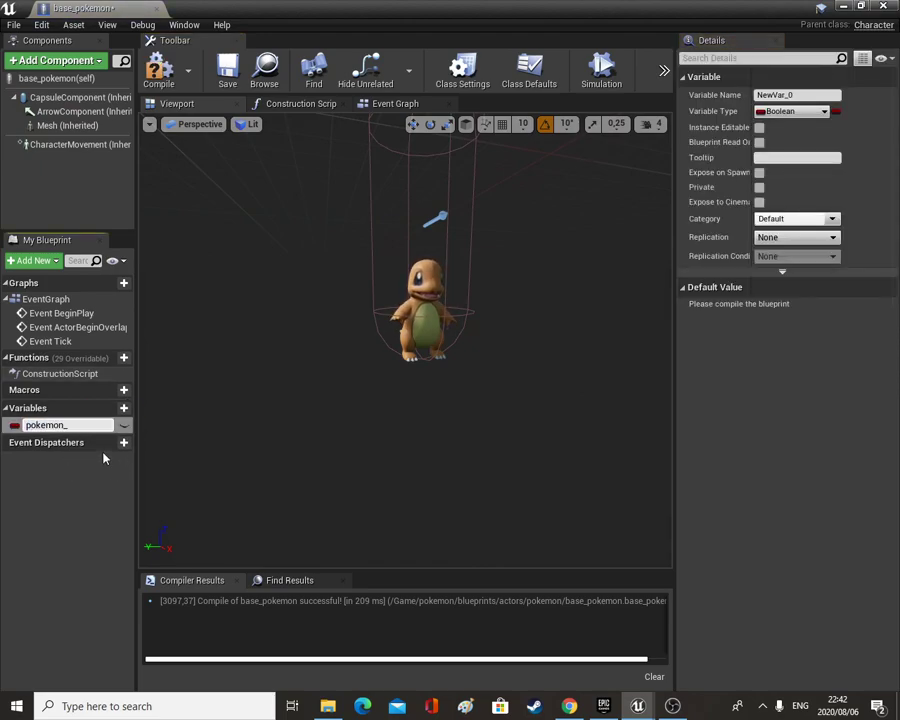
pyautogui.write('details')
pyautogui.press('Return')
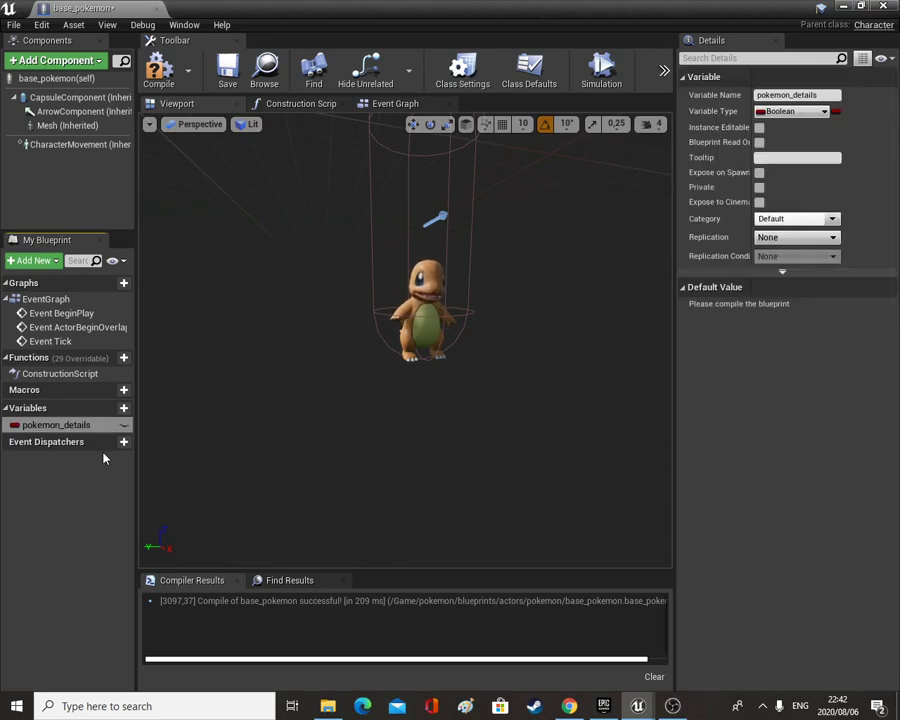
pyautogui.click(806, 110)
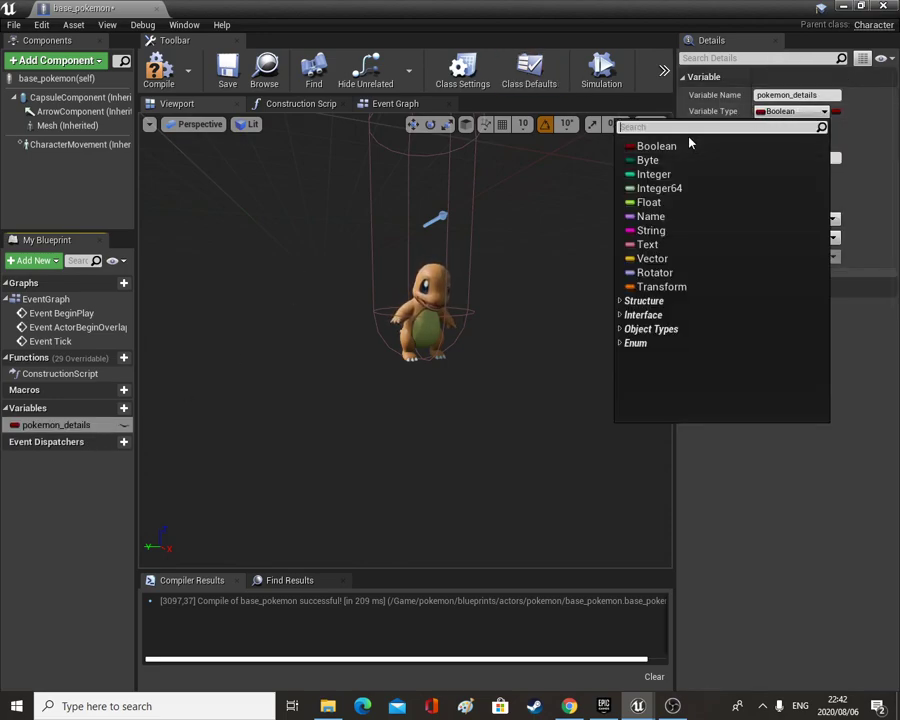
pyautogui.write('pokemo')
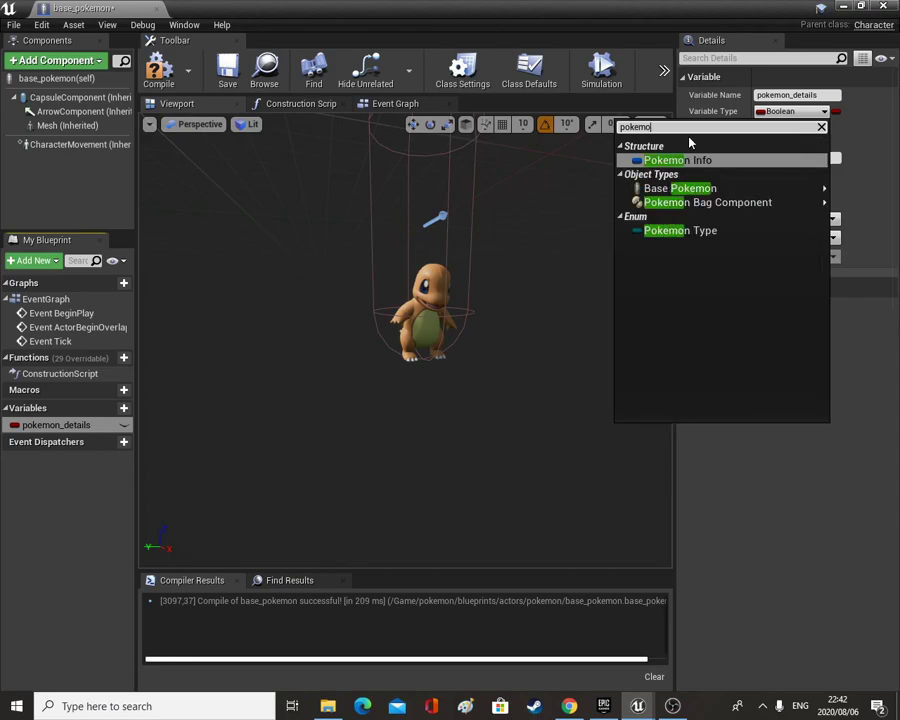
pyautogui.click(712, 162)
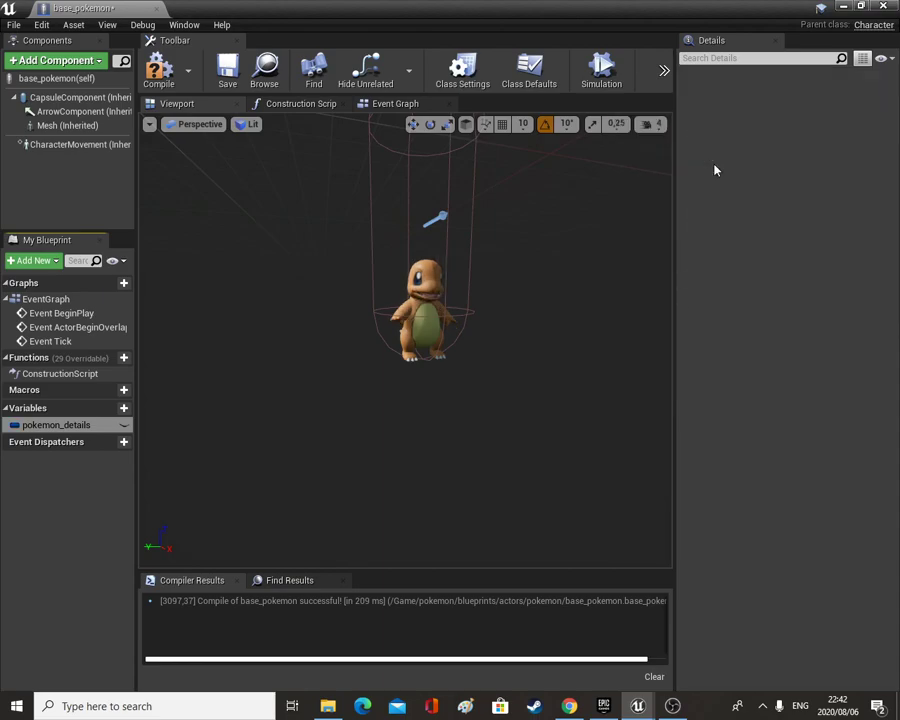
pyautogui.click(158, 75)
pyautogui.click(228, 68)
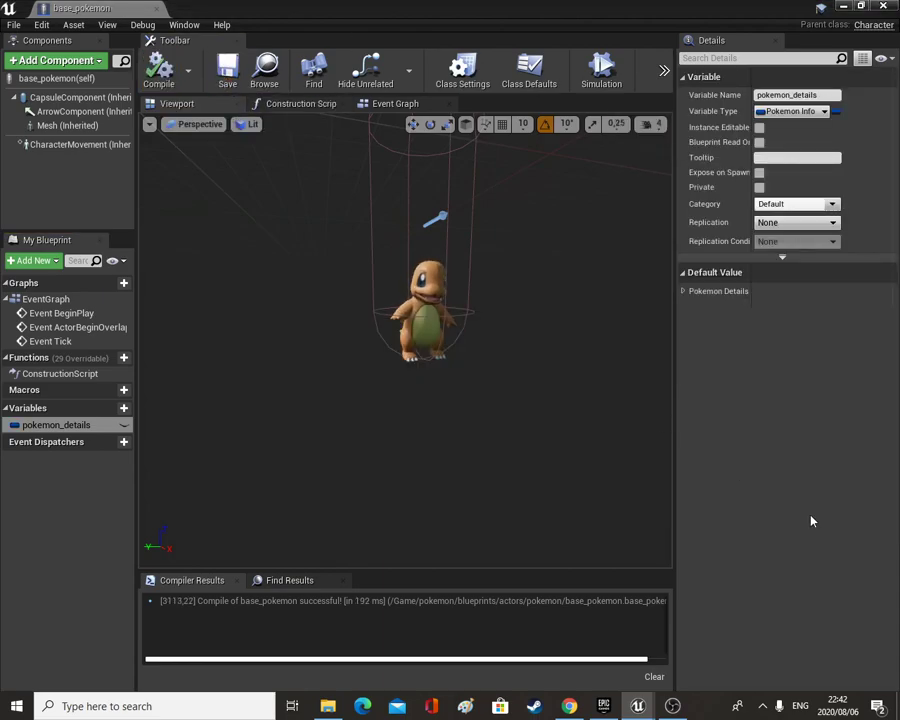
pyautogui.scroll(-3, 436, 350)
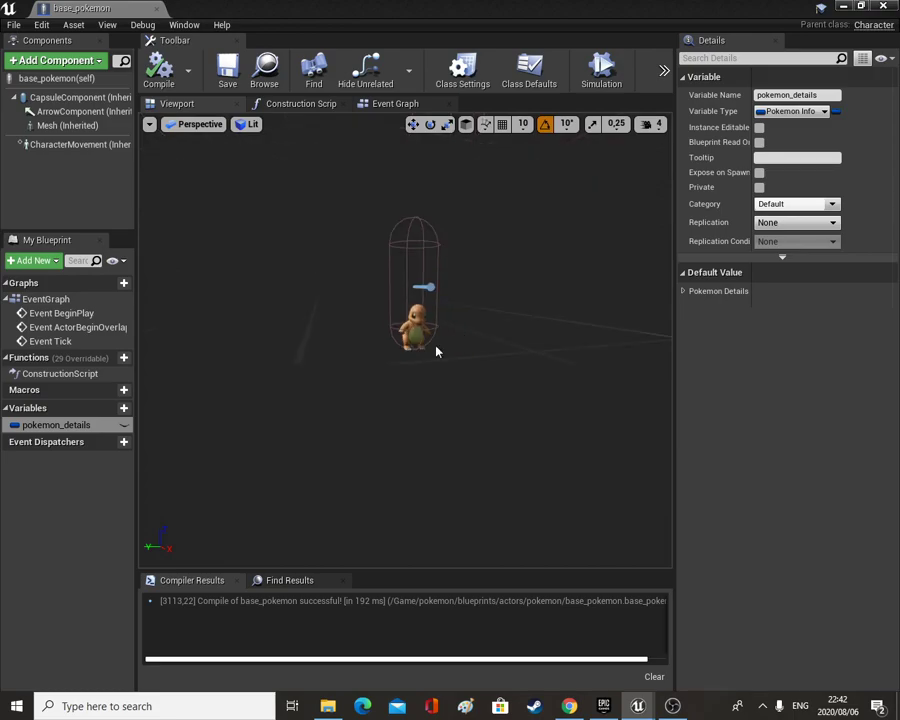
# Create a folder named widgets inside the project's pokemon content folder and open it.
pyautogui.click(174, 9)
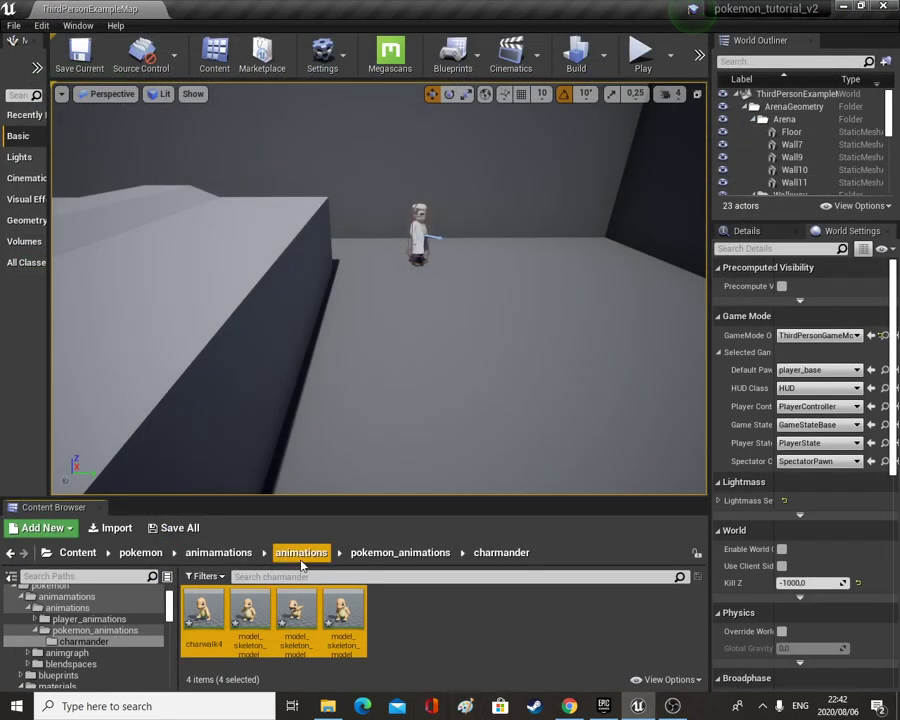
pyautogui.click(148, 558)
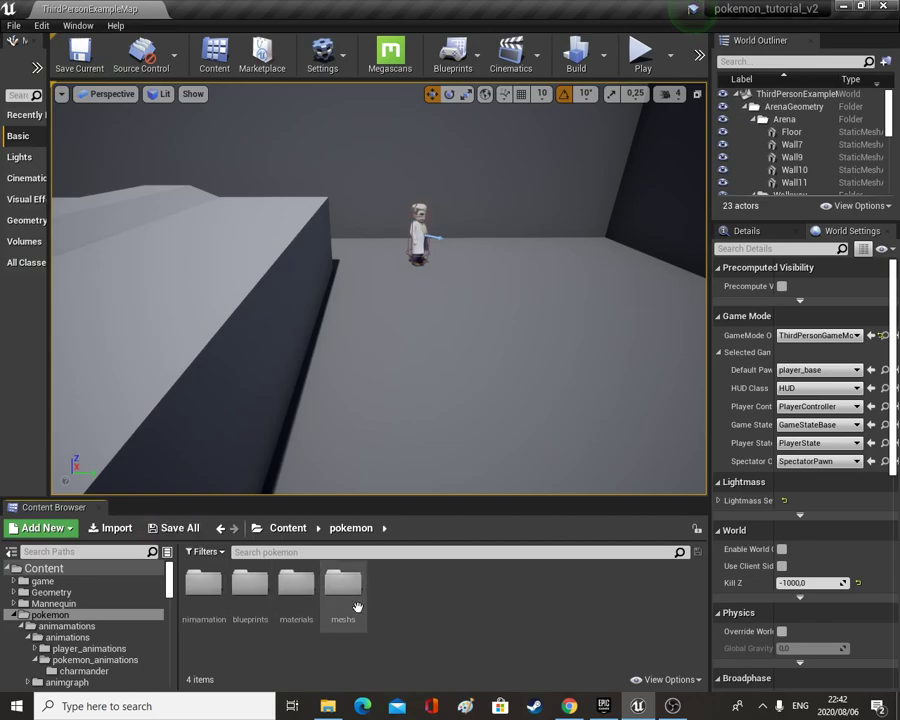
pyautogui.rightClick(423, 614)
pyautogui.click(530, 168)
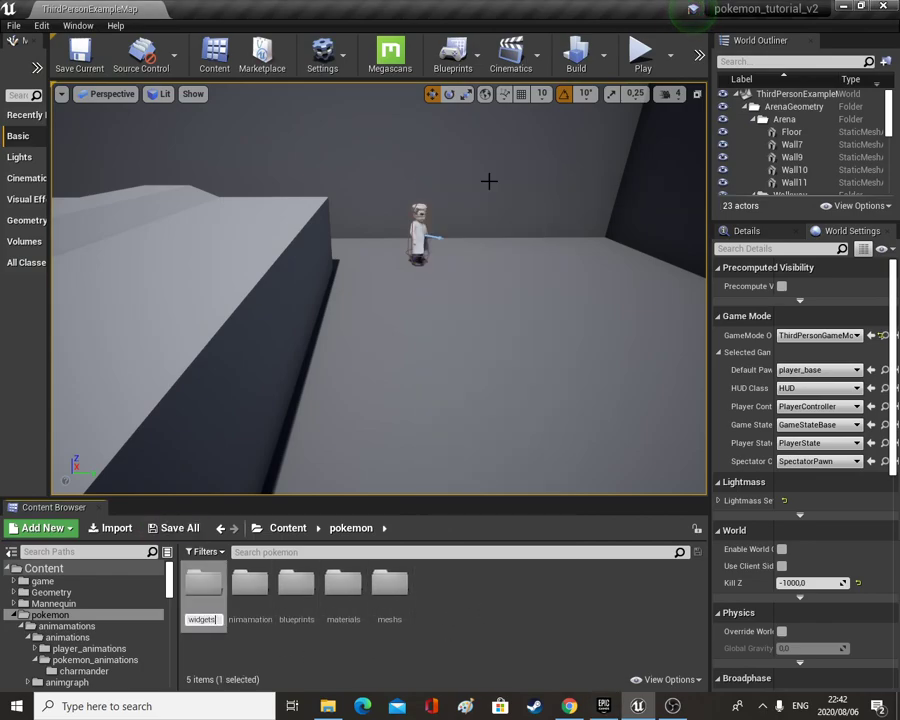
pyautogui.press('Return')
pyautogui.doubleClick(390, 592)
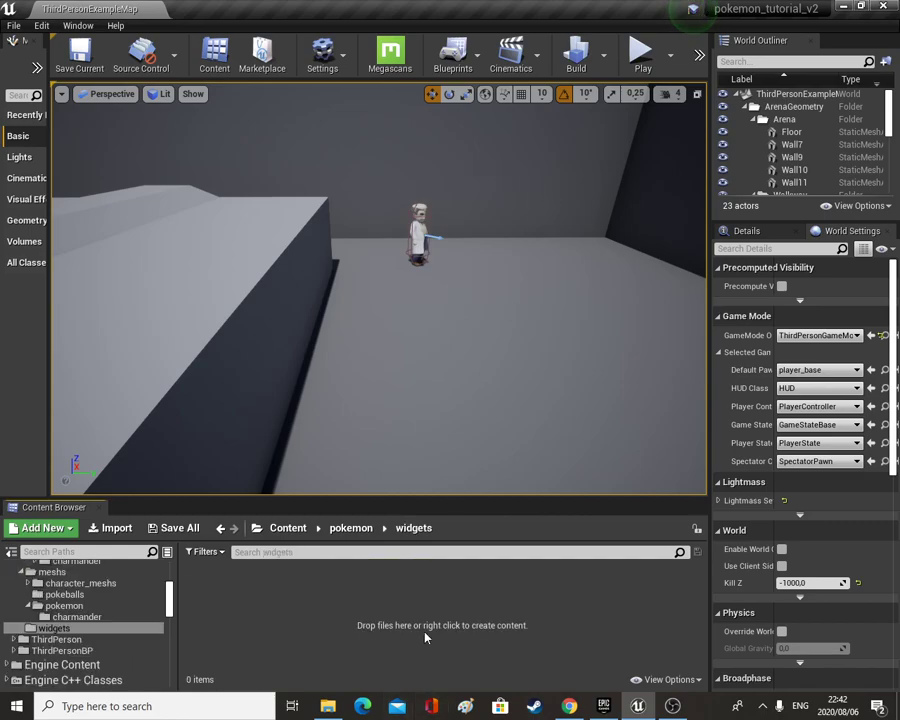
# Create a subfolder named chat inside the widgets folder and open it.
pyautogui.rightClick(426, 630)
pyautogui.click(440, 177)
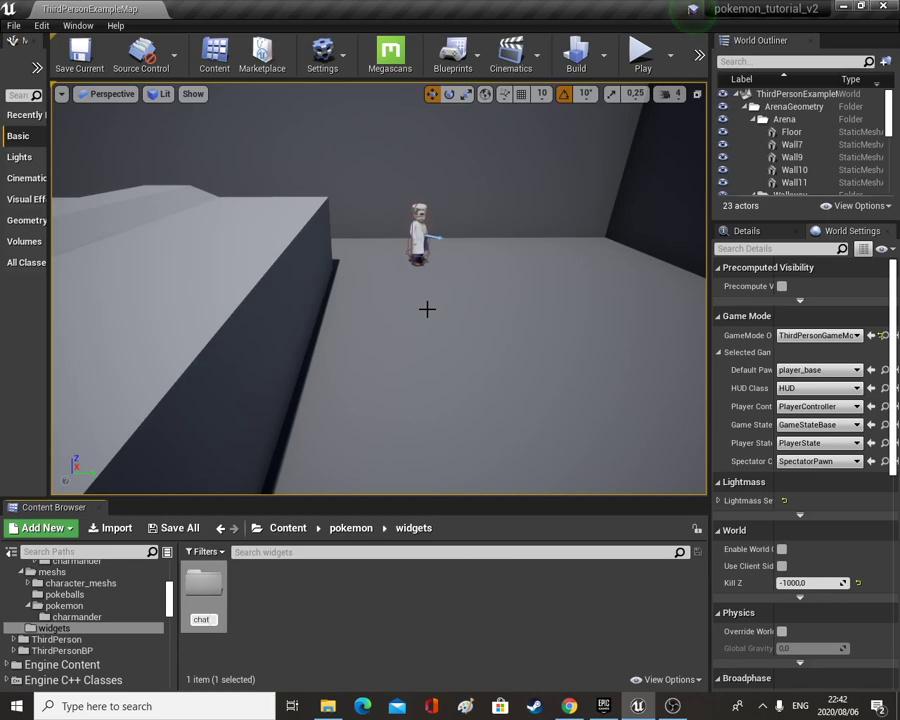
pyautogui.press('Return')
pyautogui.doubleClick(217, 592)
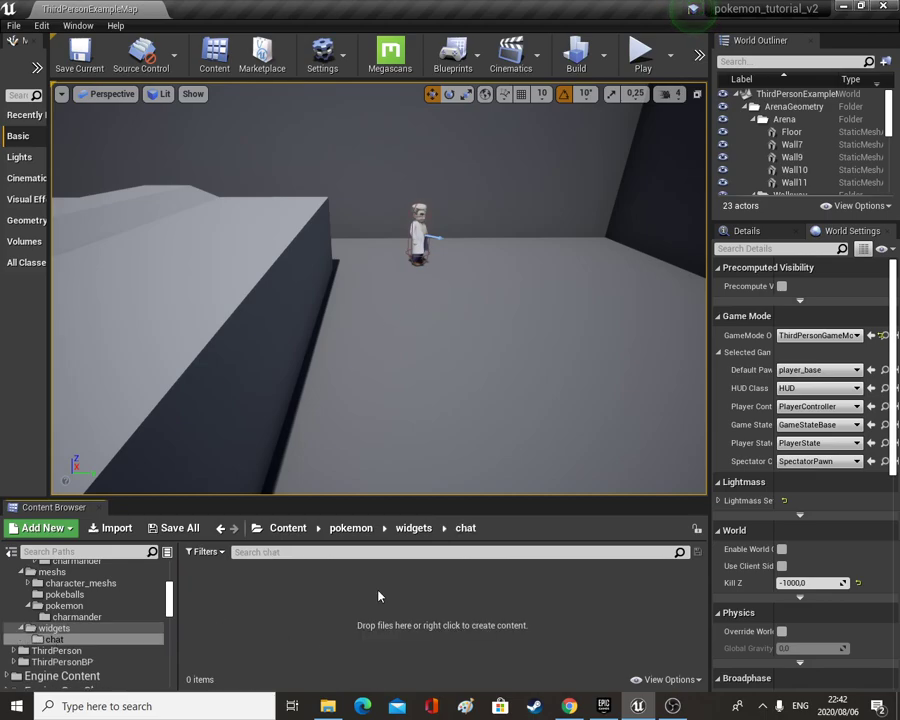
# Create a Widget Blueprint named general_chat_wb in the chat folder, open it in the designer and minimize its window.
pyautogui.rightClick(310, 605)
pyautogui.moveTo(333, 593)
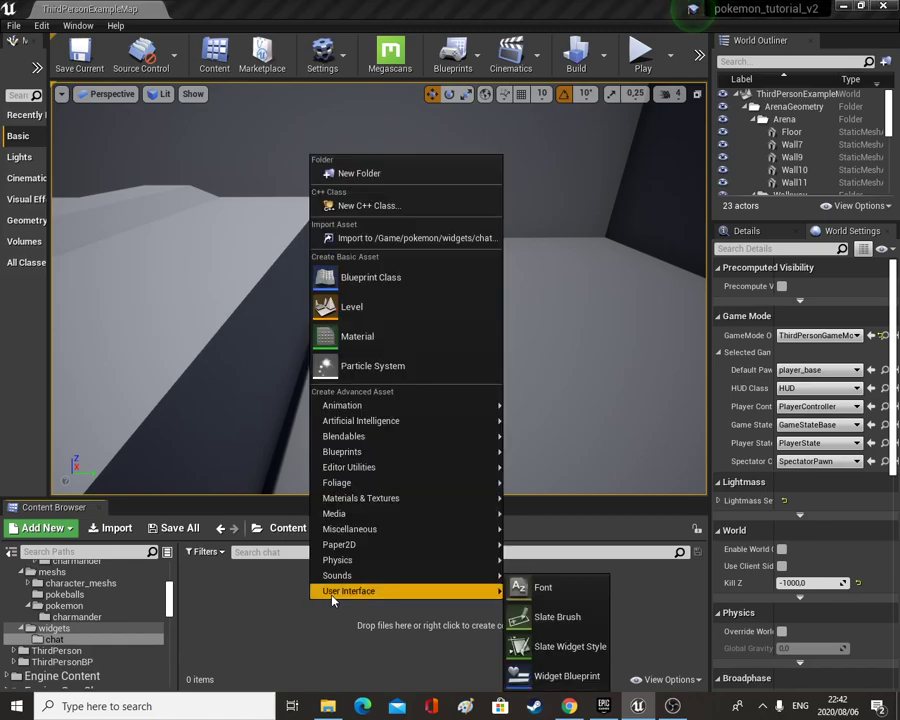
pyautogui.click(601, 683)
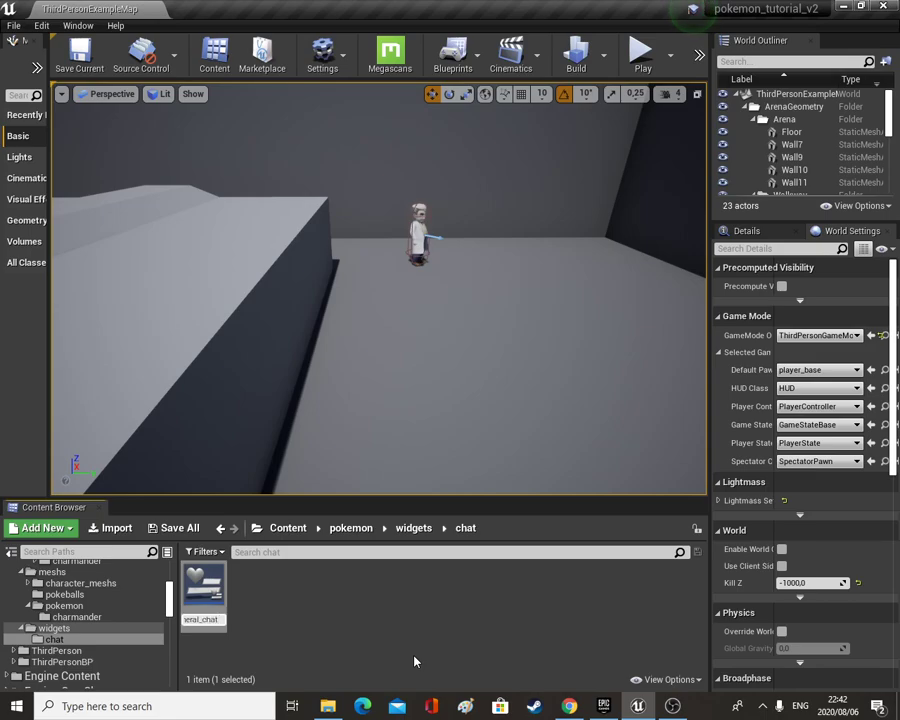
pyautogui.press('Return')
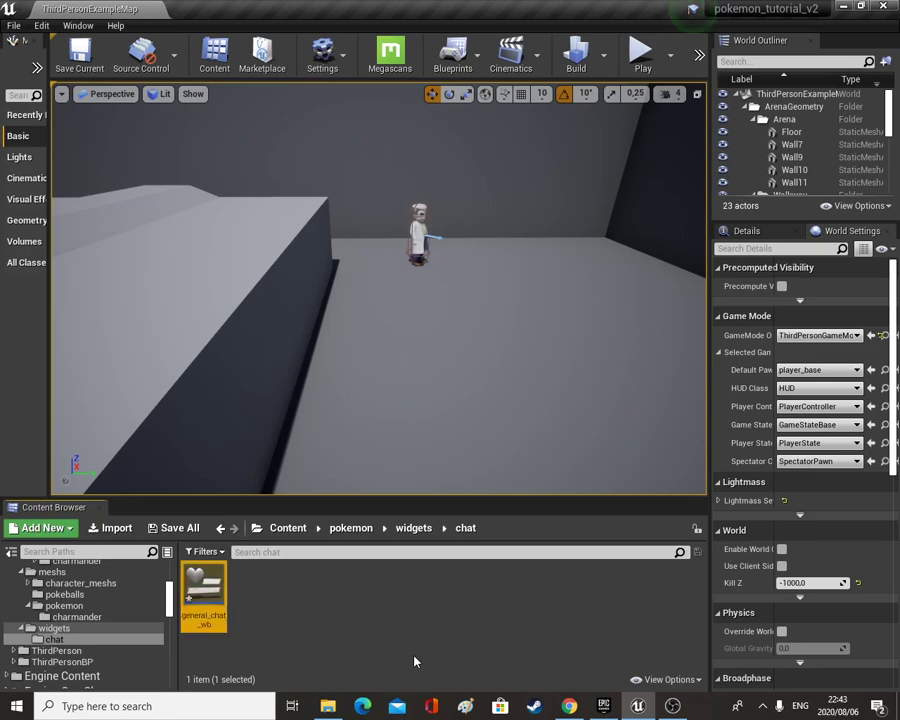
pyautogui.doubleClick(207, 600)
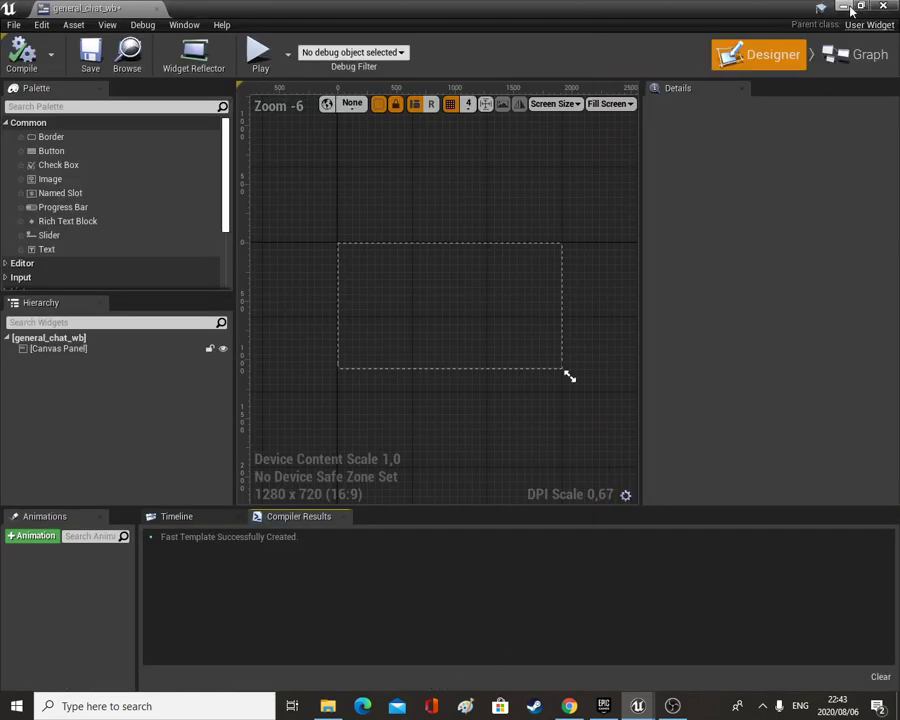
pyautogui.click(846, 7)
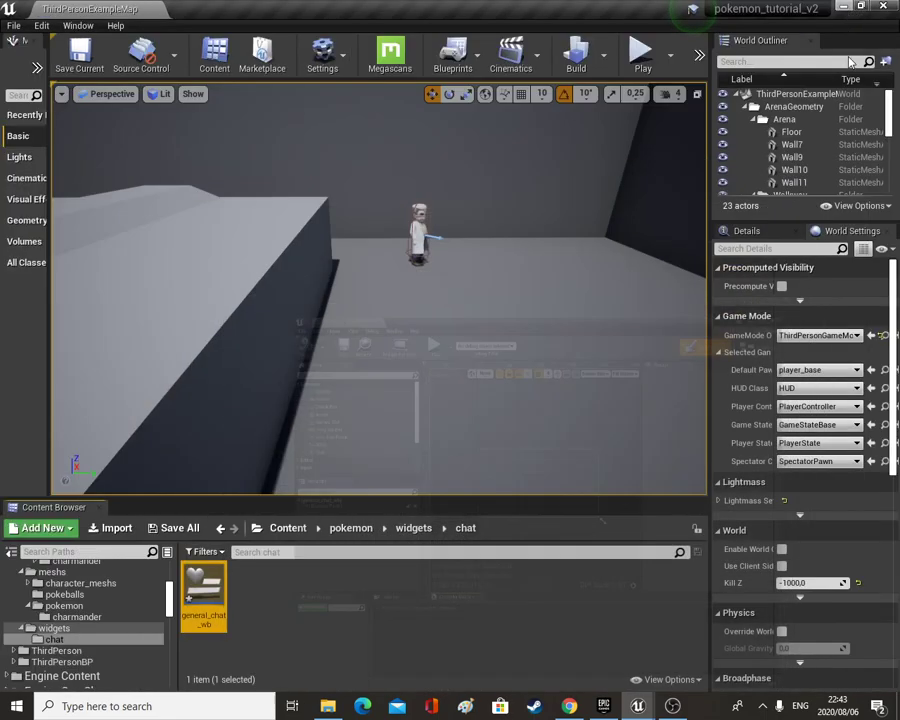
# Create a subfolder named textures inside the widgets folder and open it.
pyautogui.click(414, 528)
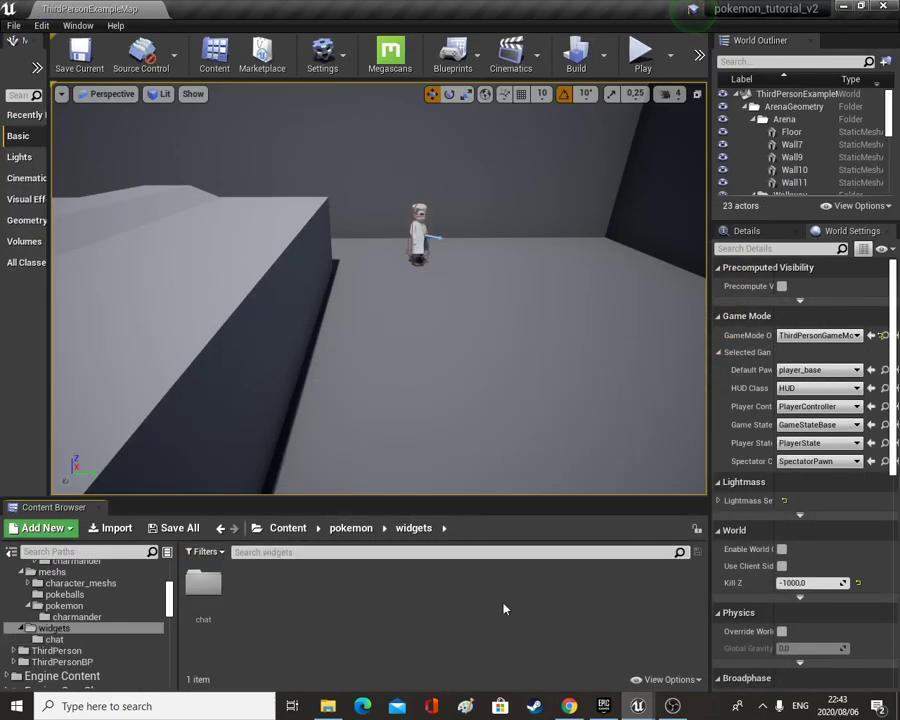
pyautogui.rightClick(323, 652)
pyautogui.click(378, 219)
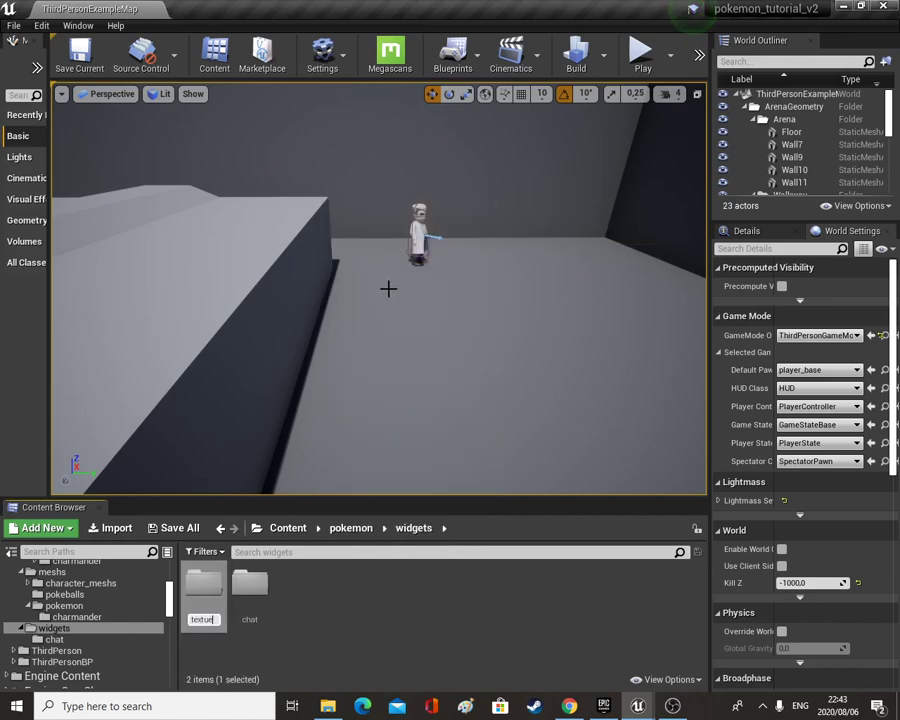
pyautogui.write('textures')
pyautogui.press('Return')
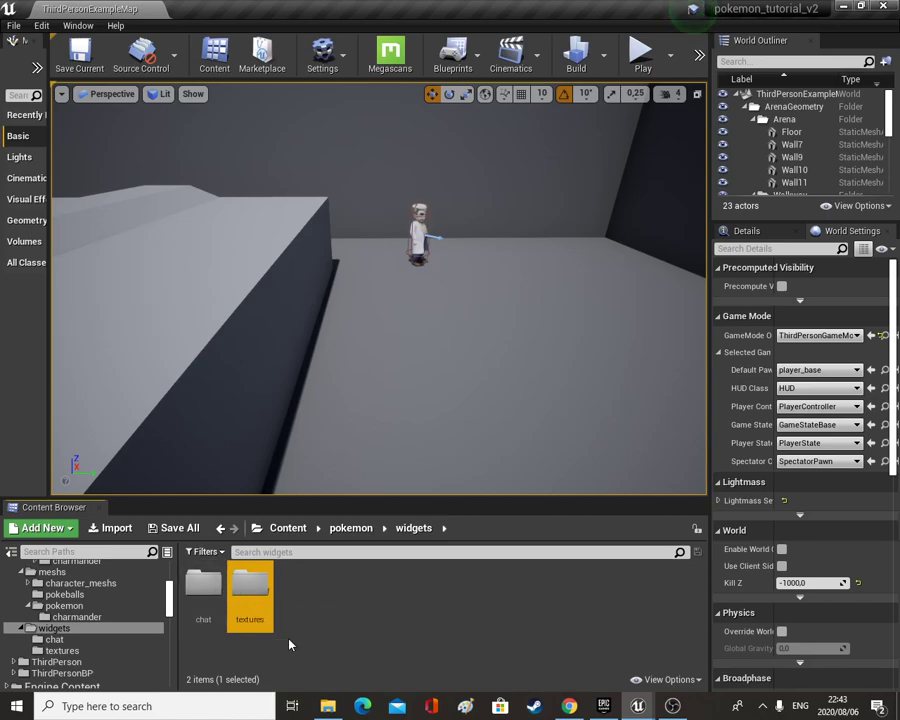
pyautogui.doubleClick(248, 604)
# Import the chatback and pokemon-charmander-png-clip-art PNG images from the desktop charmander folder into the textures folder.
pyautogui.click(330, 706)
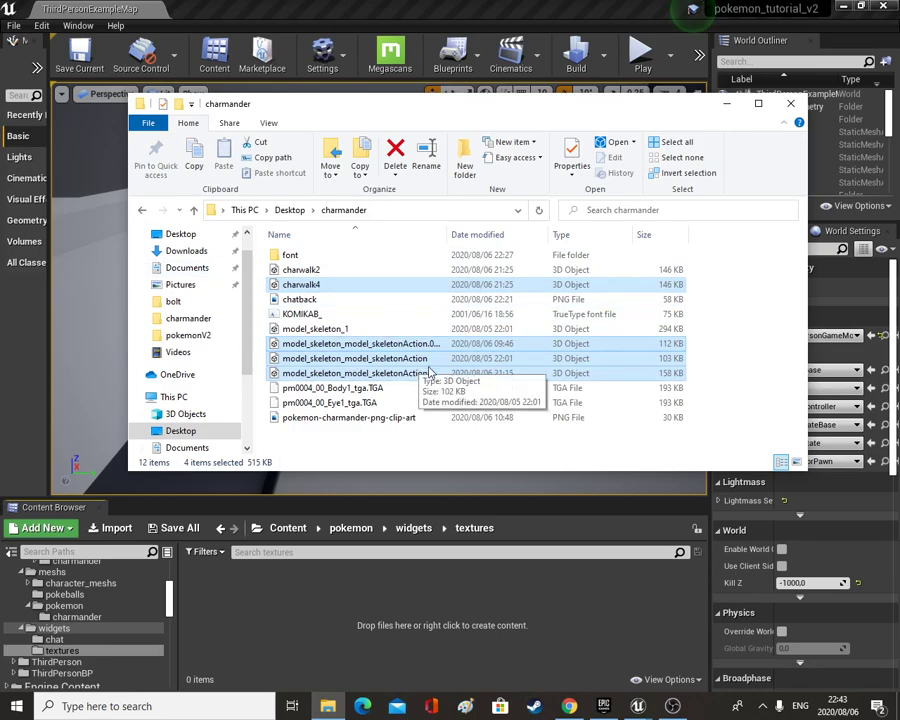
pyautogui.click(345, 299)
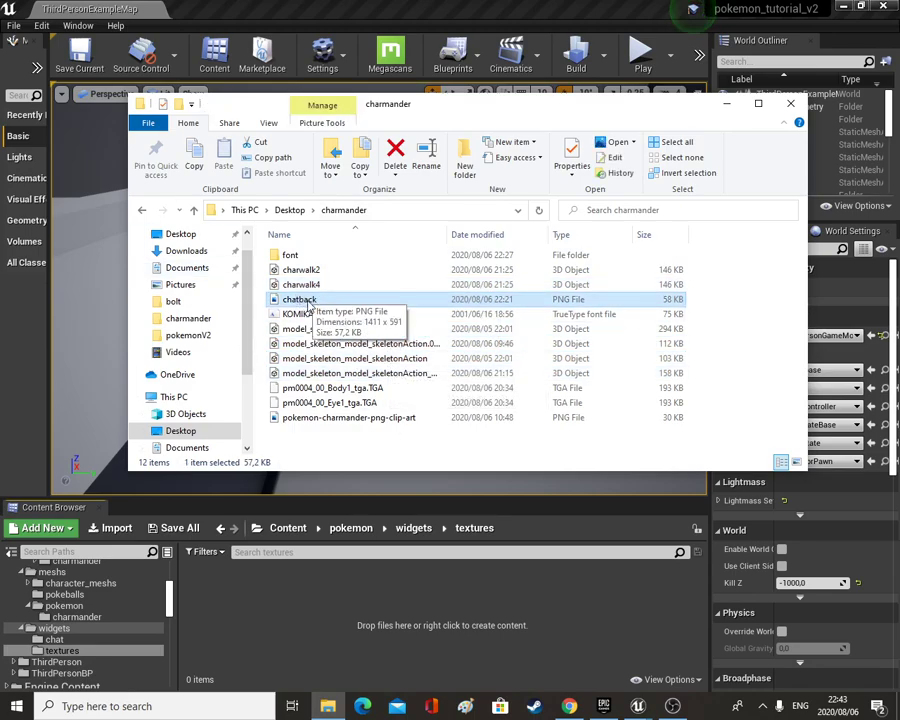
pyautogui.click(310, 305)
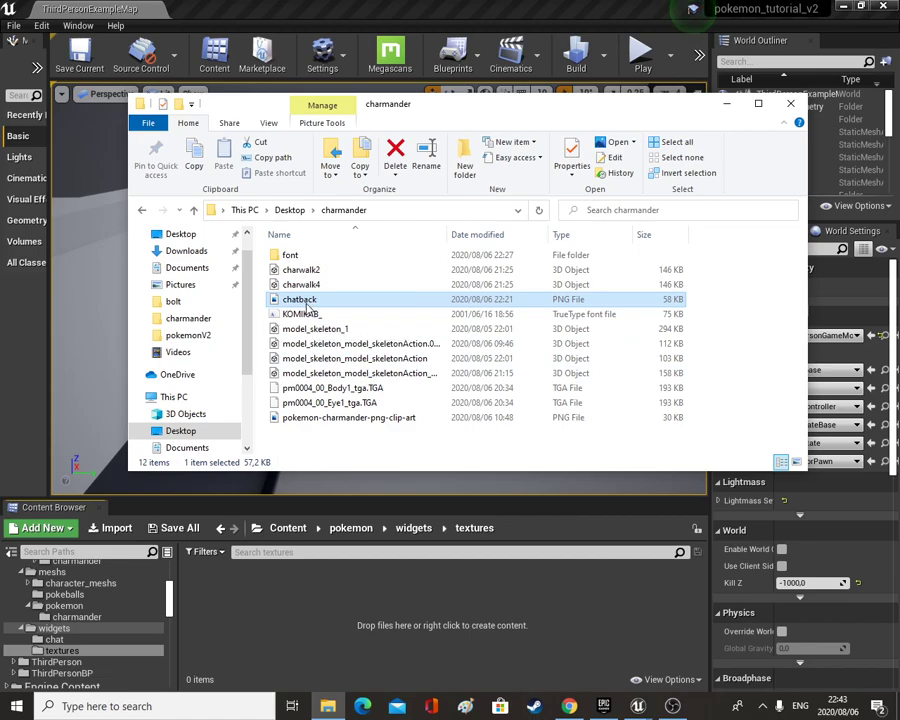
pyautogui.click(318, 418)
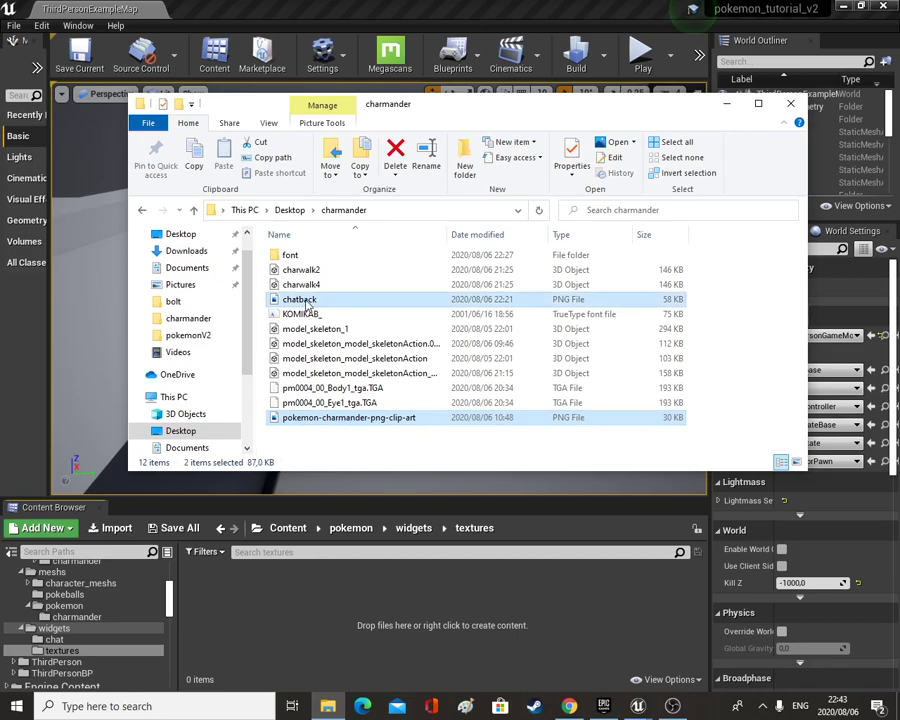
pyautogui.moveTo(322, 307)
pyautogui.mouseDown()
pyautogui.moveTo(316, 302)
pyautogui.moveTo(372, 308)
pyautogui.moveTo(318, 302)
pyautogui.mouseUp()
pyautogui.keyDown('ctrl'); pyautogui.click(323, 420); pyautogui.keyUp('ctrl')
pyautogui.moveTo(321, 641); pyautogui.dragTo(321, 640)
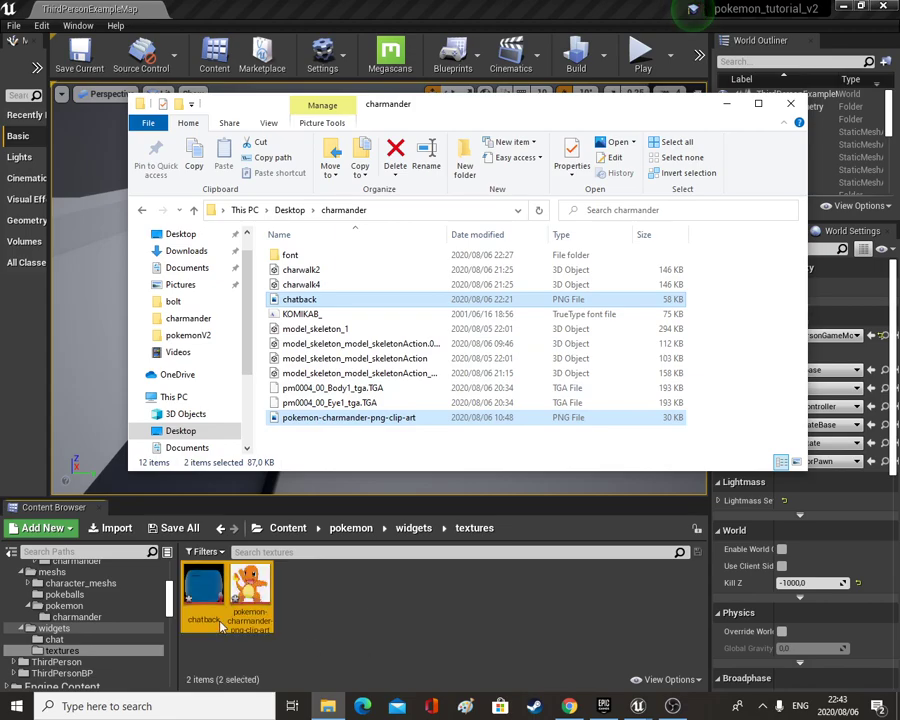
# Create a subfolder named fonts inside the widgets folder and open it.
pyautogui.click(413, 528)
pyautogui.rightClick(367, 595)
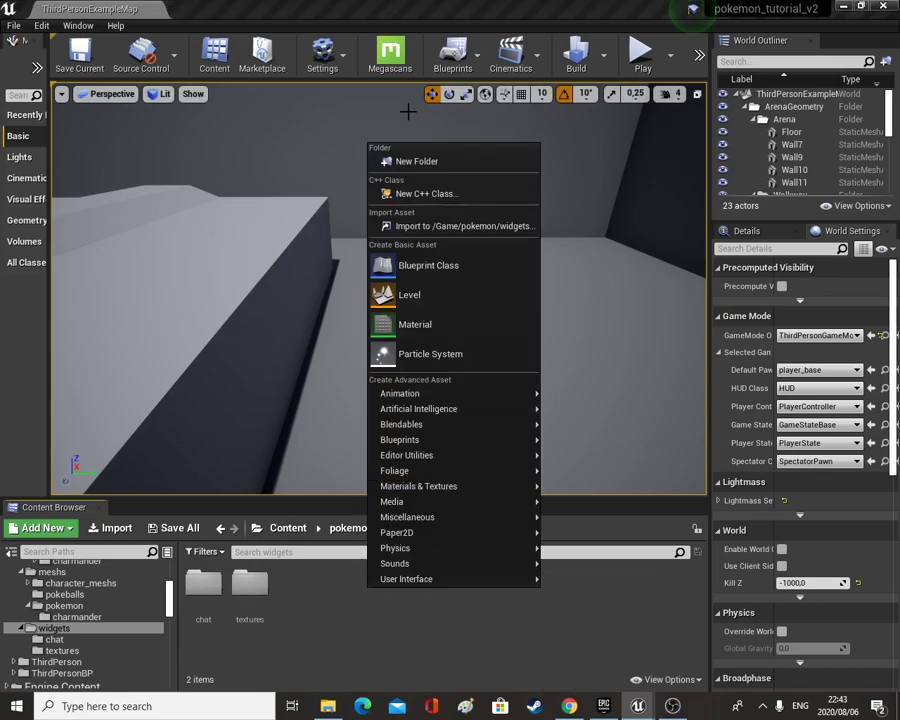
pyautogui.click(408, 160)
pyautogui.write('fonts')
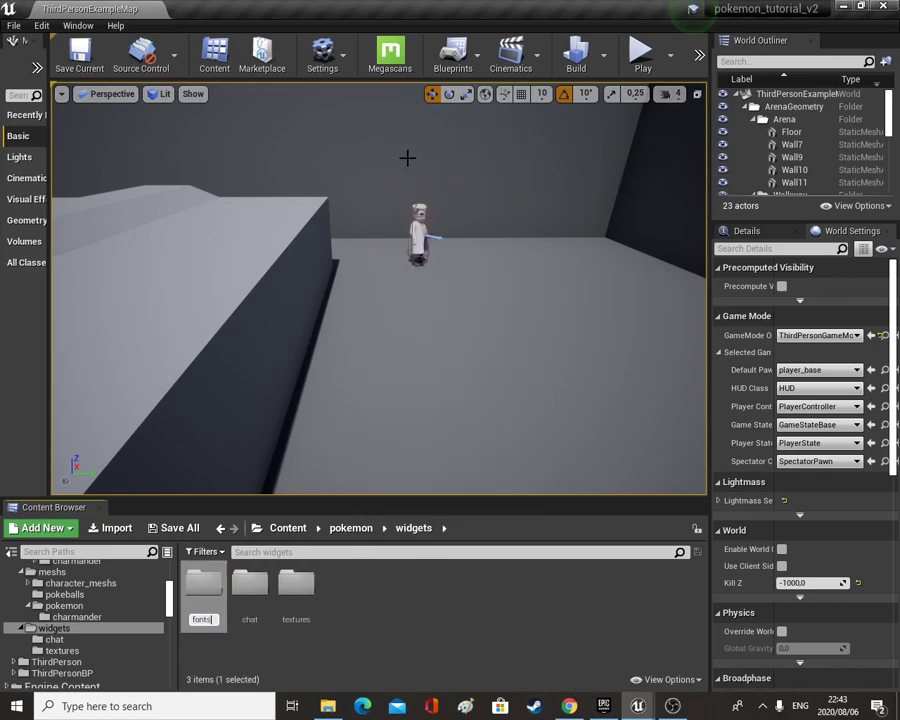
pyautogui.press('Return')
pyautogui.doubleClick(249, 618)
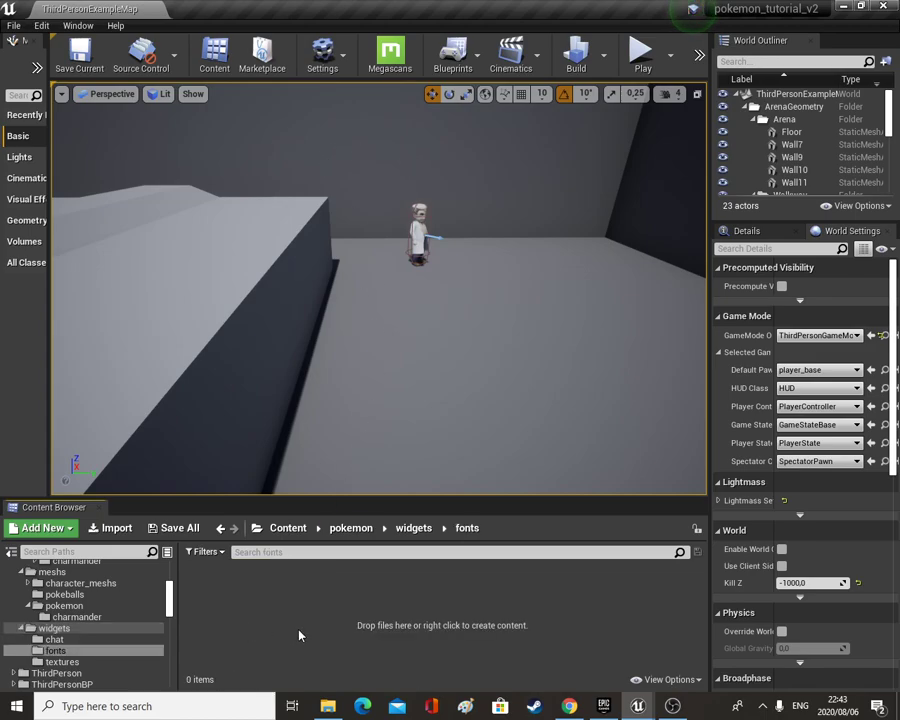
# Import the KOMIKAB_ TrueType font from the charmander folder into the fonts folder, creating a Font asset from its font face.
pyautogui.click(327, 706)
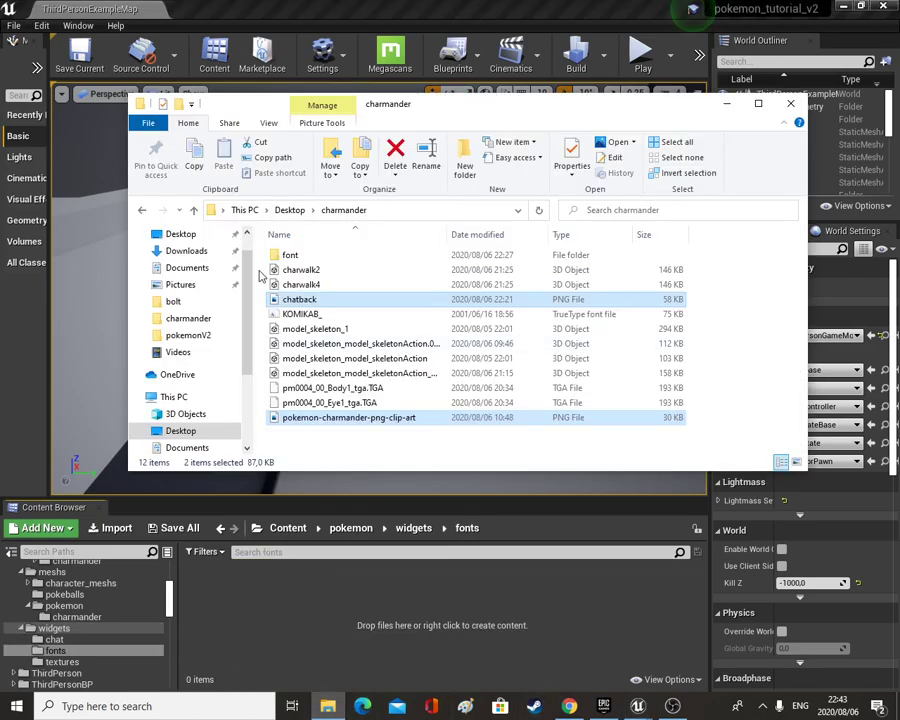
pyautogui.click(318, 315)
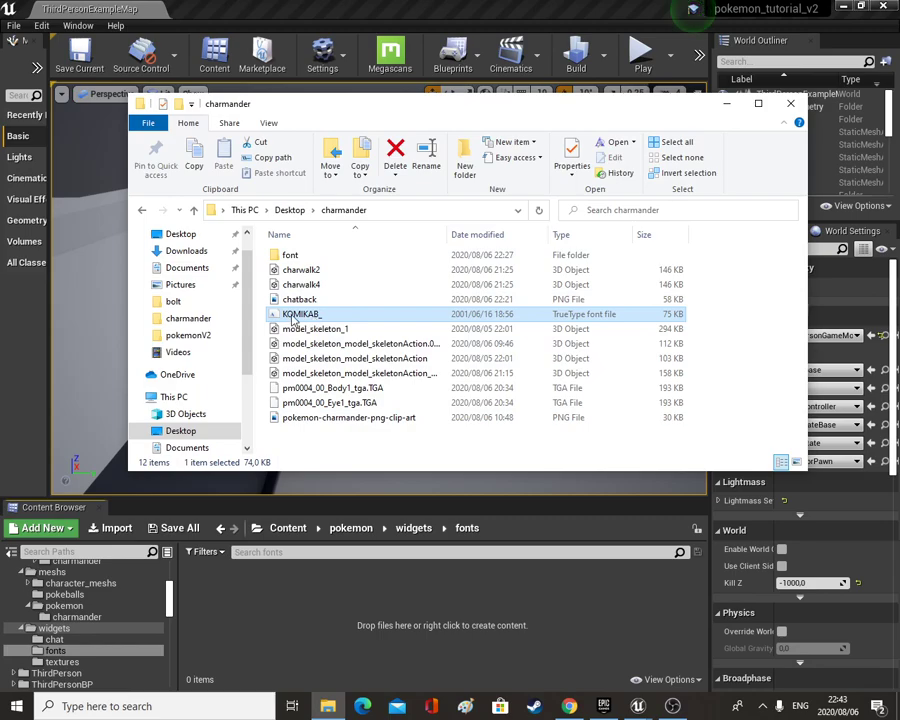
pyautogui.moveTo(292, 318); pyautogui.dragTo(336, 627)
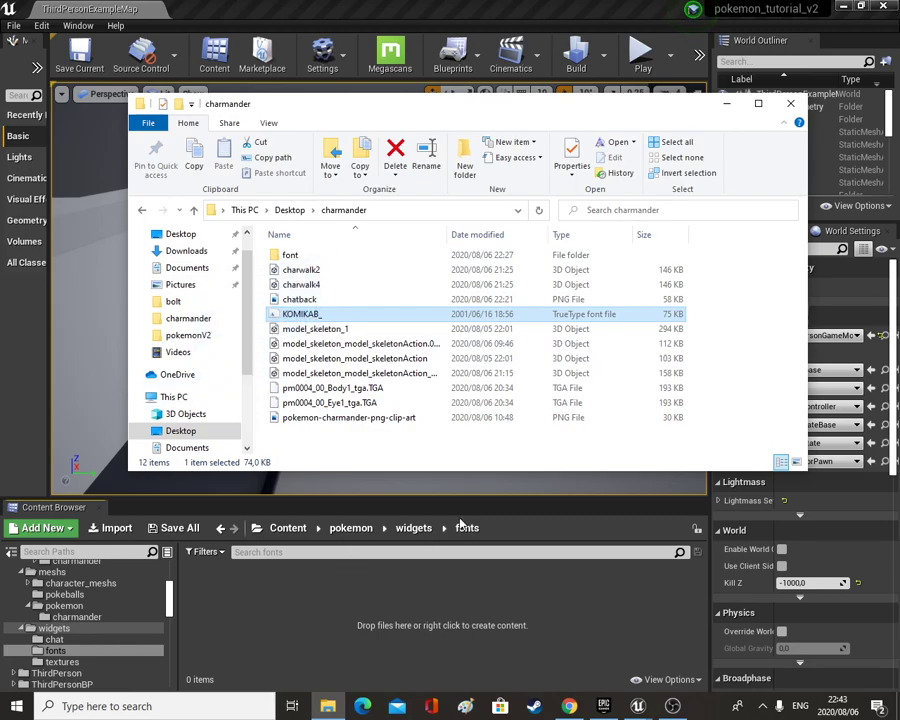
pyautogui.click(728, 104)
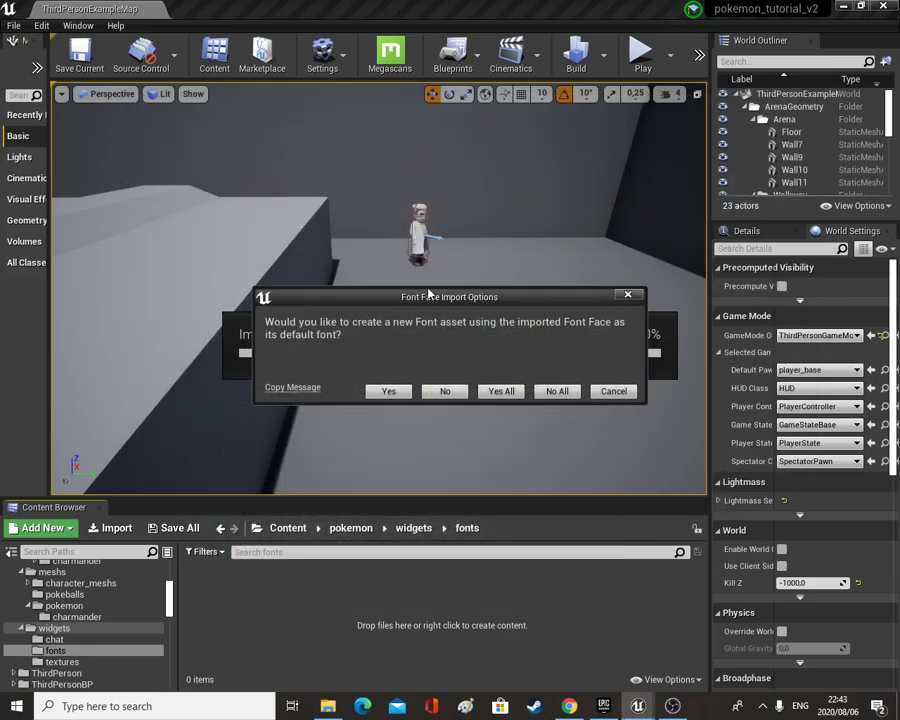
pyautogui.click(497, 390)
# Import the Pokemon Hollow TrueType font from the font subfolder into the fonts folder, creating a Font asset from its font face.
pyautogui.click(330, 706)
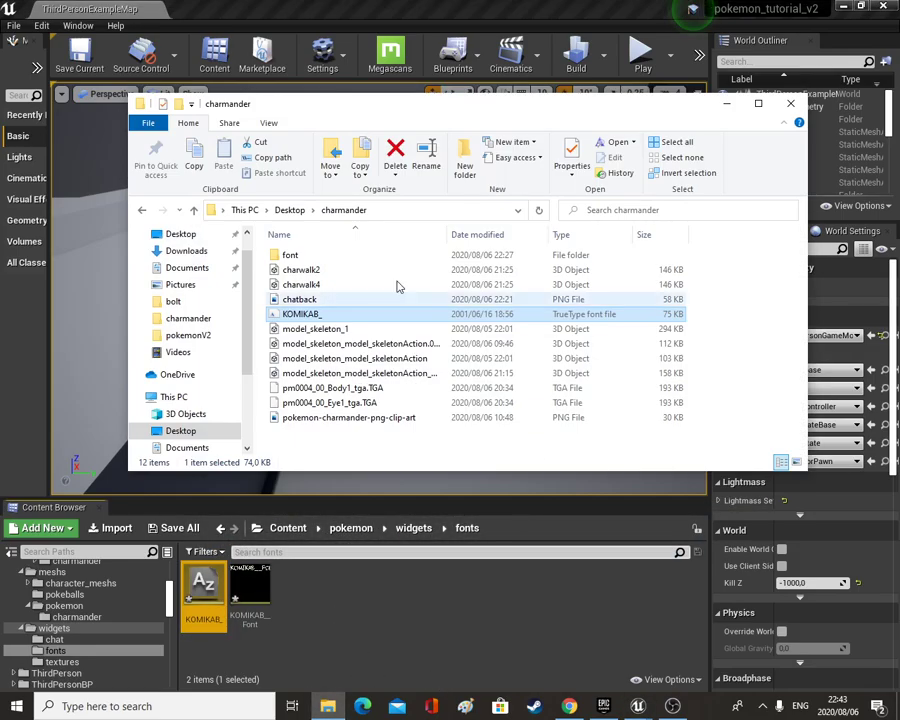
pyautogui.doubleClick(296, 256)
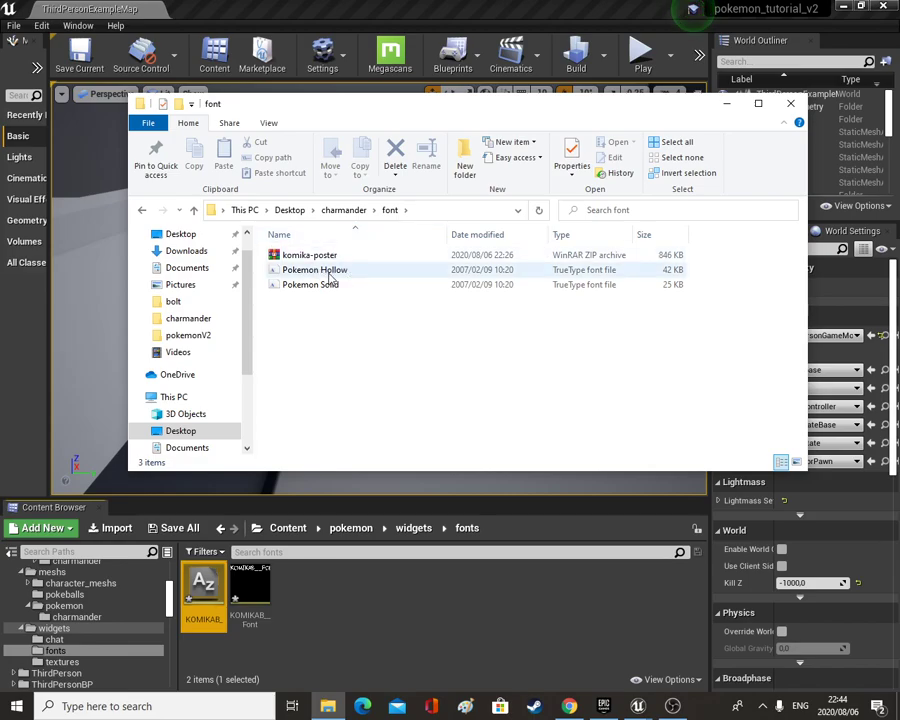
pyautogui.moveTo(350, 268); pyautogui.dragTo(339, 596)
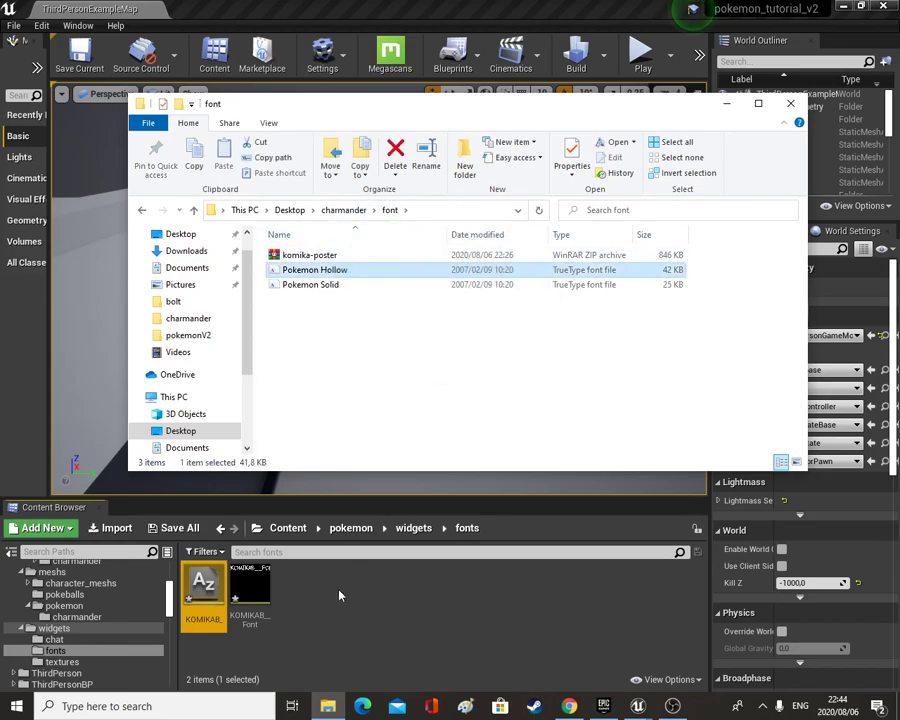
pyautogui.click(727, 103)
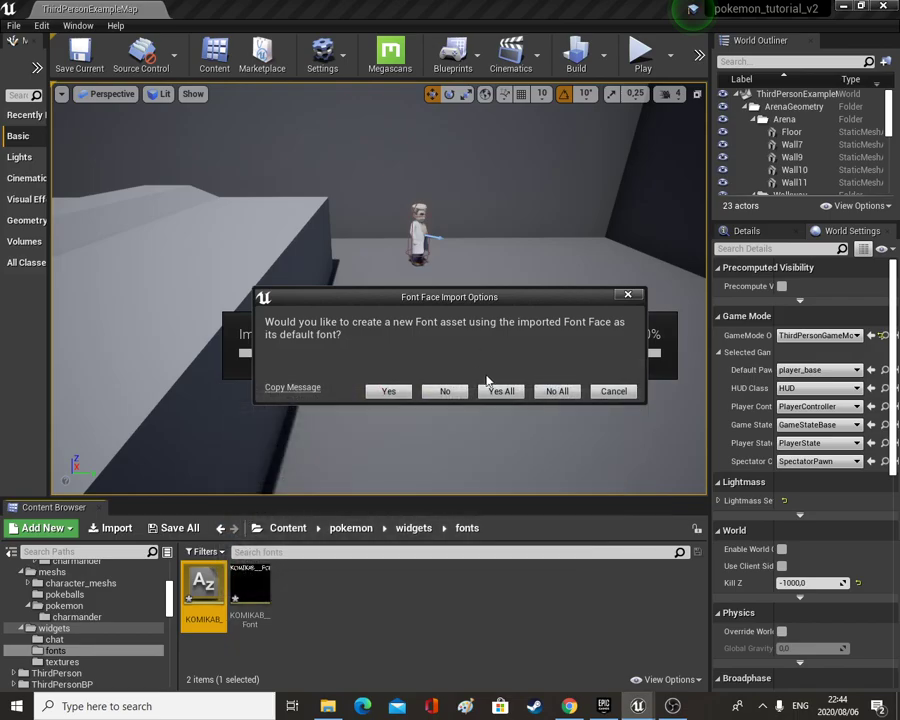
pyautogui.click(498, 391)
# View the font files inside the komika-poster archive and close the archive.
pyautogui.click(327, 706)
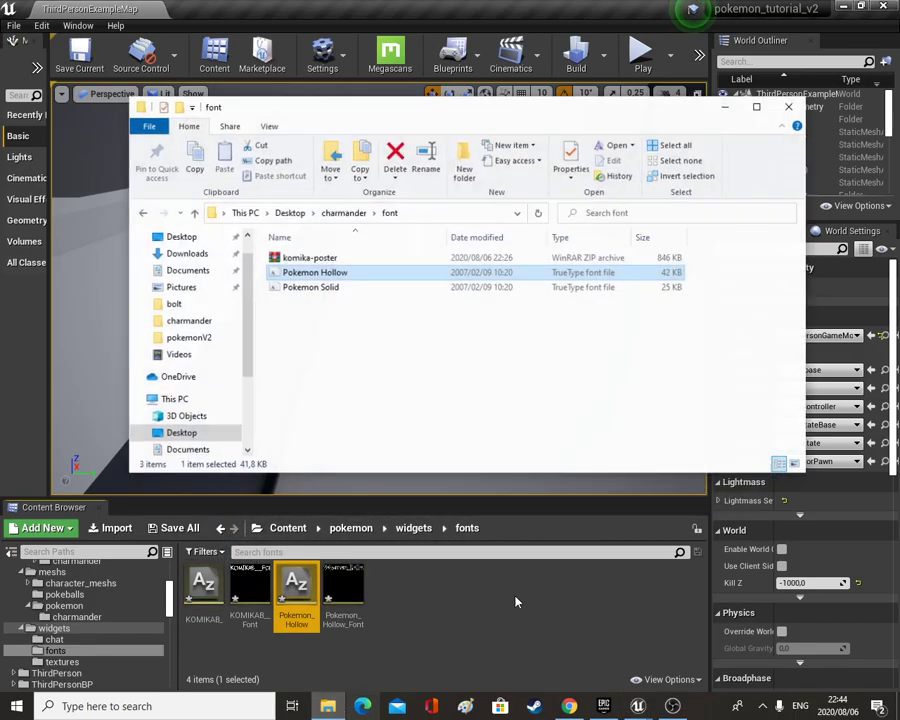
pyautogui.doubleClick(305, 255)
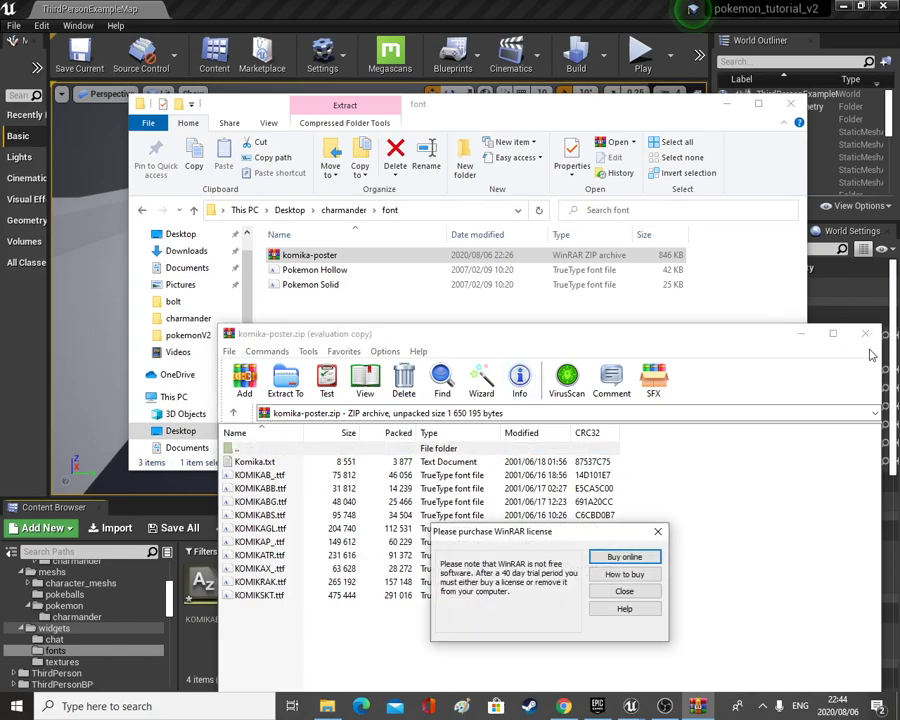
pyautogui.click(658, 531)
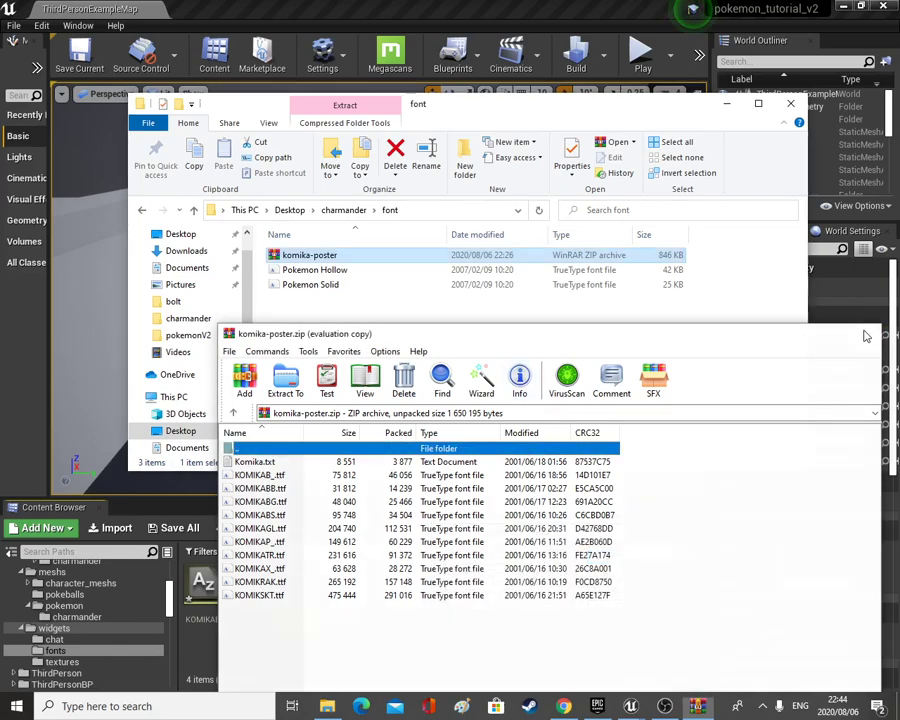
pyautogui.click(865, 333)
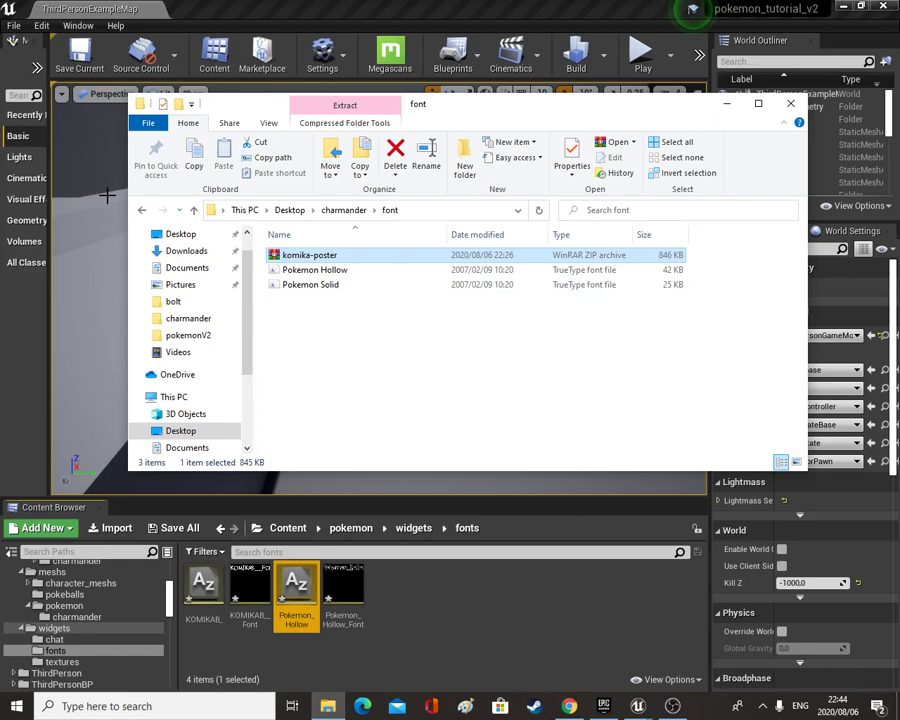
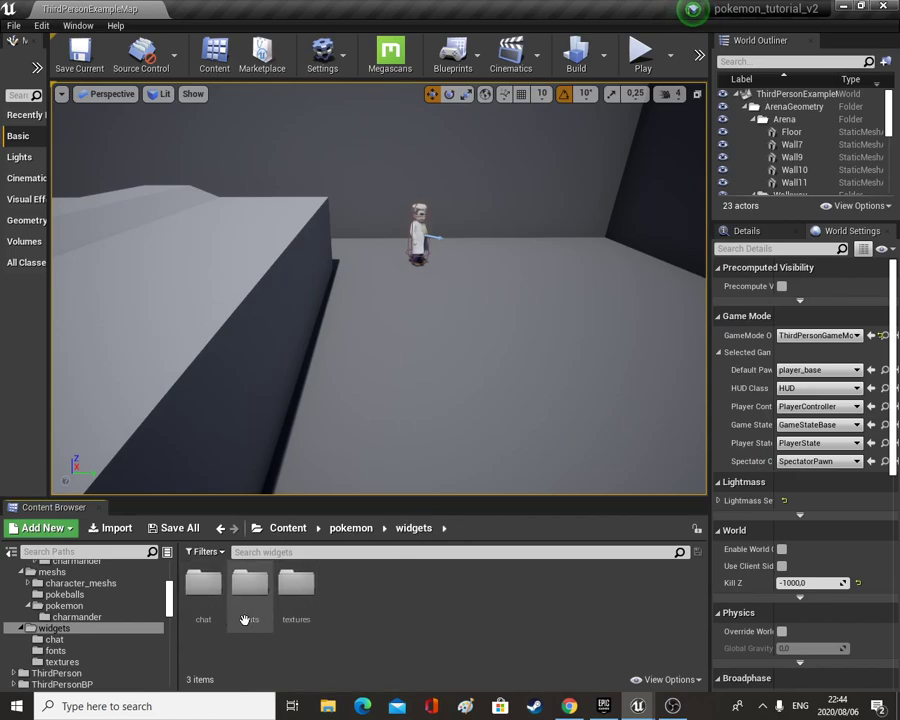
# Open the general_chat_wb widget in the chat folder and add a Vertical Box to its canvas.
pyautogui.doubleClick(204, 600)
pyautogui.doubleClick(204, 600)
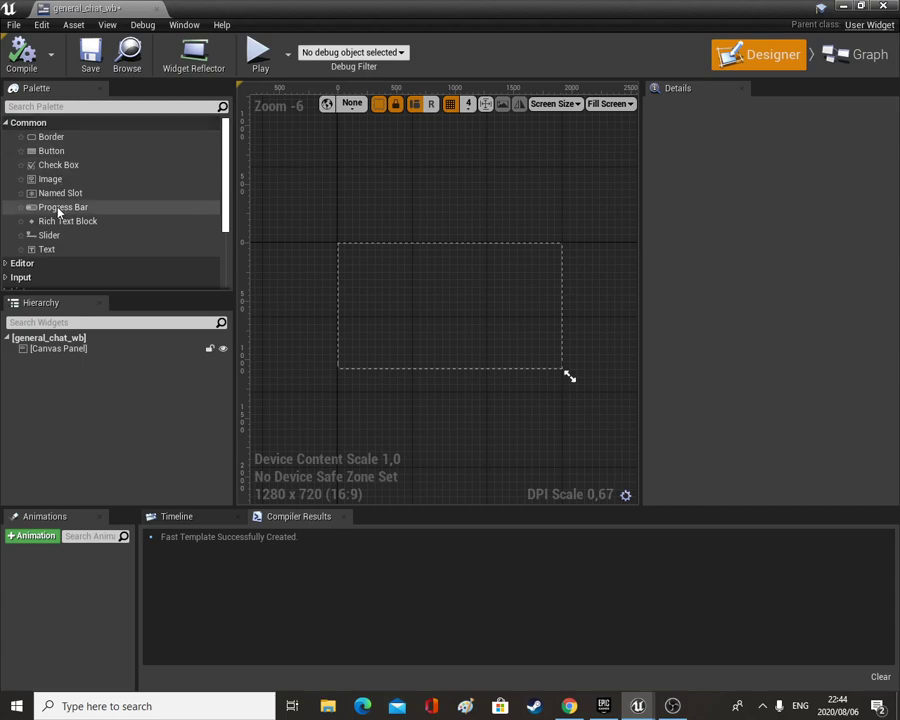
pyautogui.scroll(-3, 58, 211)
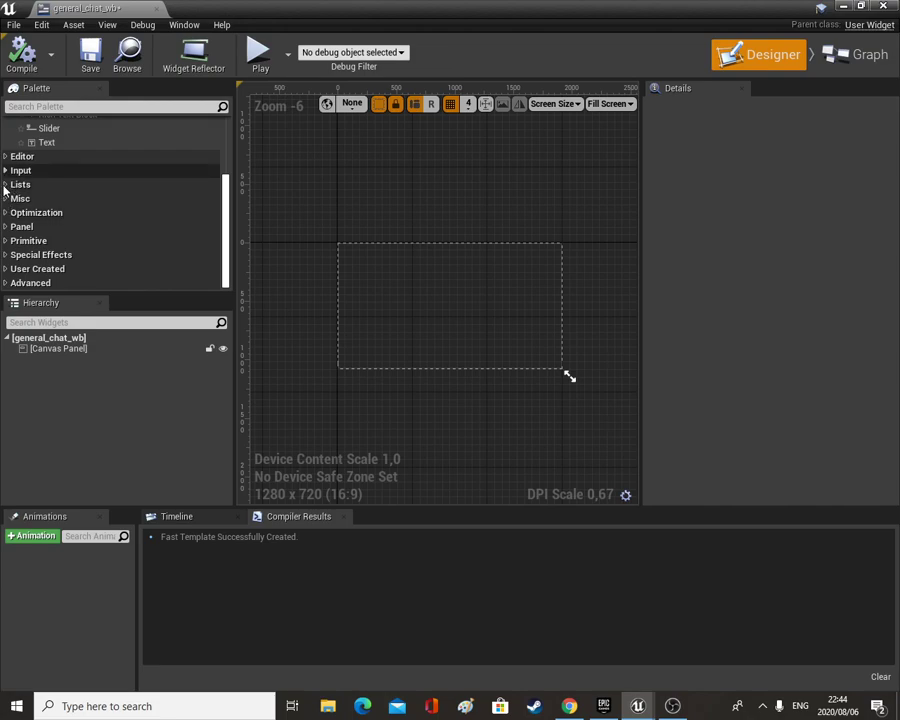
pyautogui.click(10, 226)
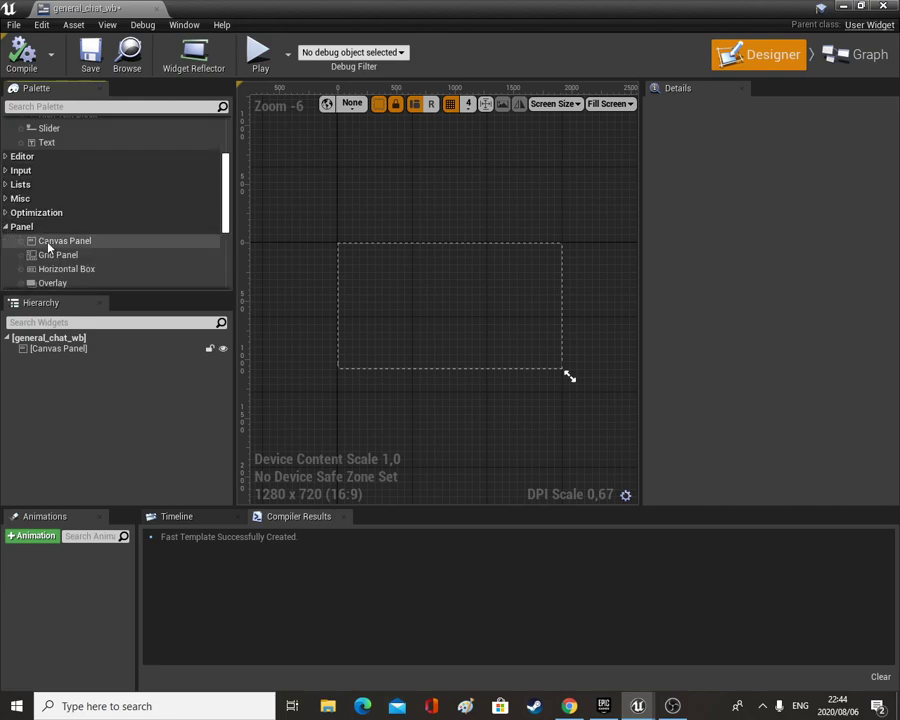
pyautogui.scroll(-2, 48, 246)
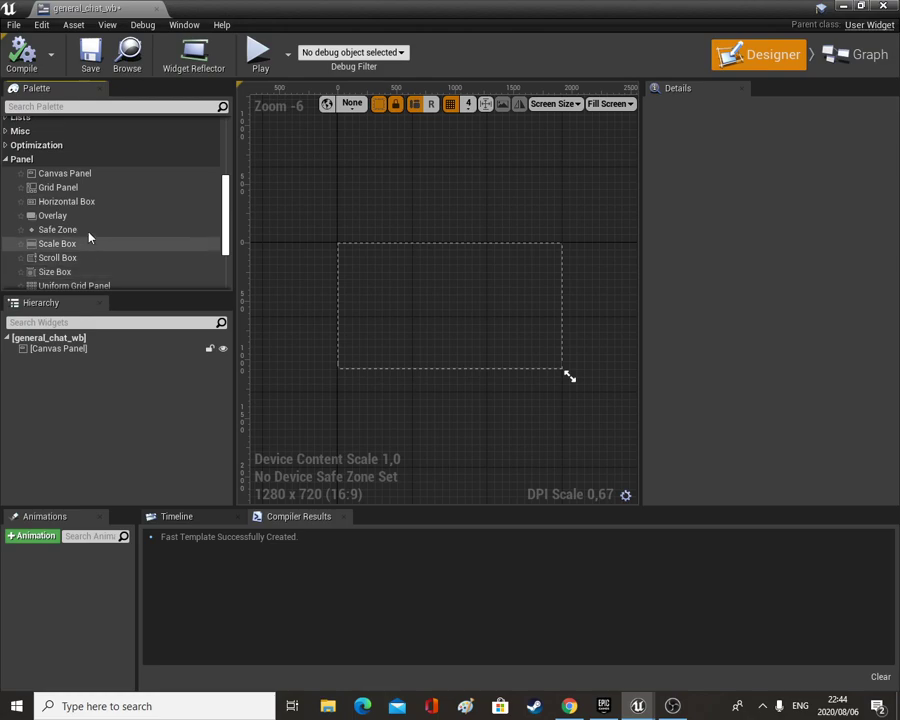
pyautogui.scroll(-1, 75, 262)
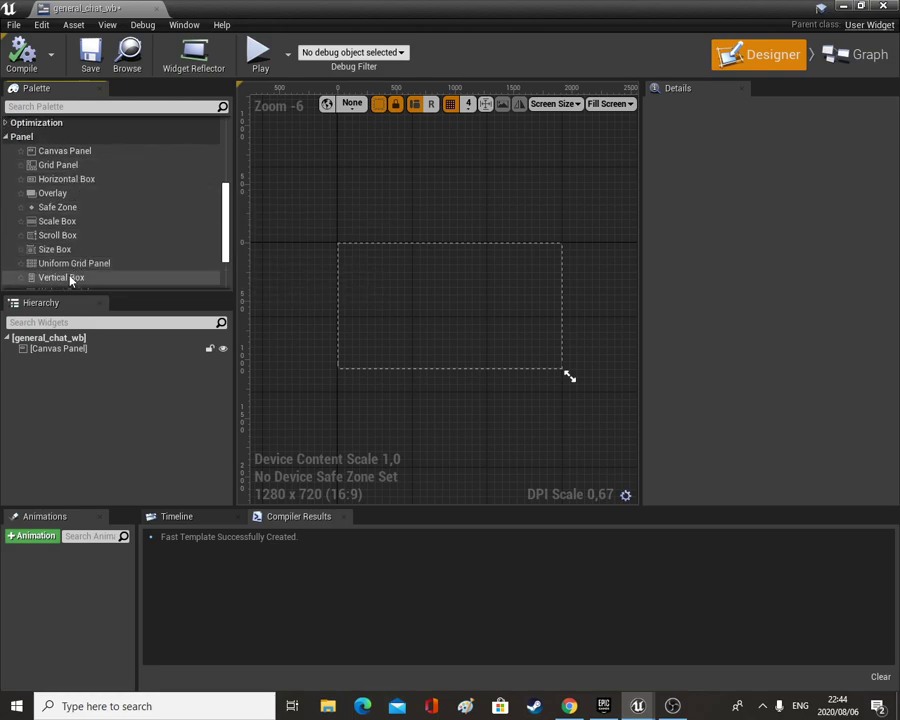
pyautogui.moveTo(70, 280); pyautogui.dragTo(400, 327)
# Anchor the vertical box across the canvas's bottom edge and set its left offset, Y position and right offset to 0.
pyautogui.click(768, 171)
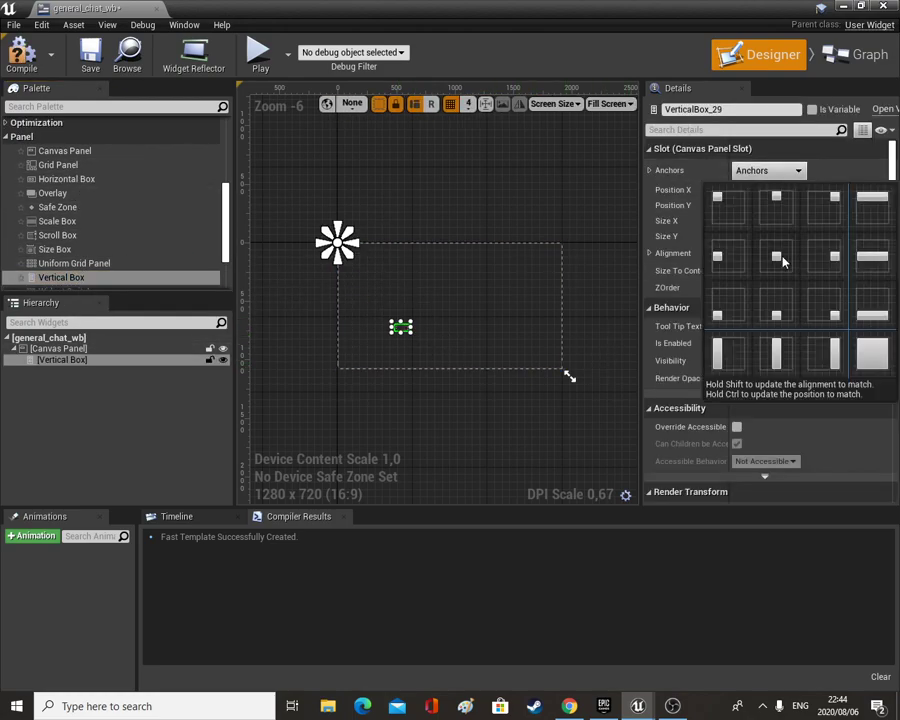
pyautogui.click(872, 315)
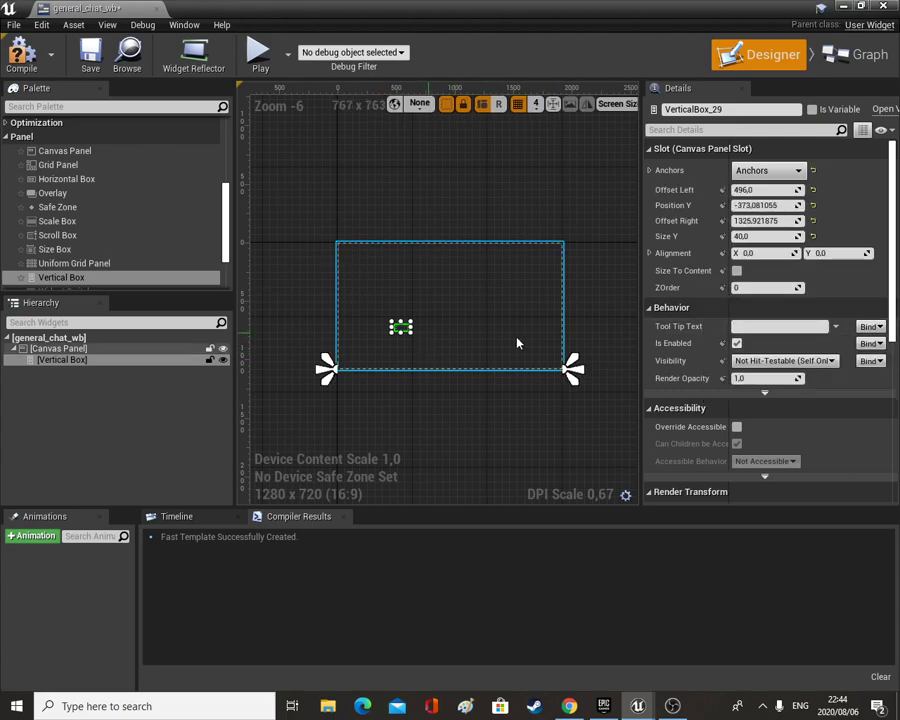
pyautogui.click(769, 191)
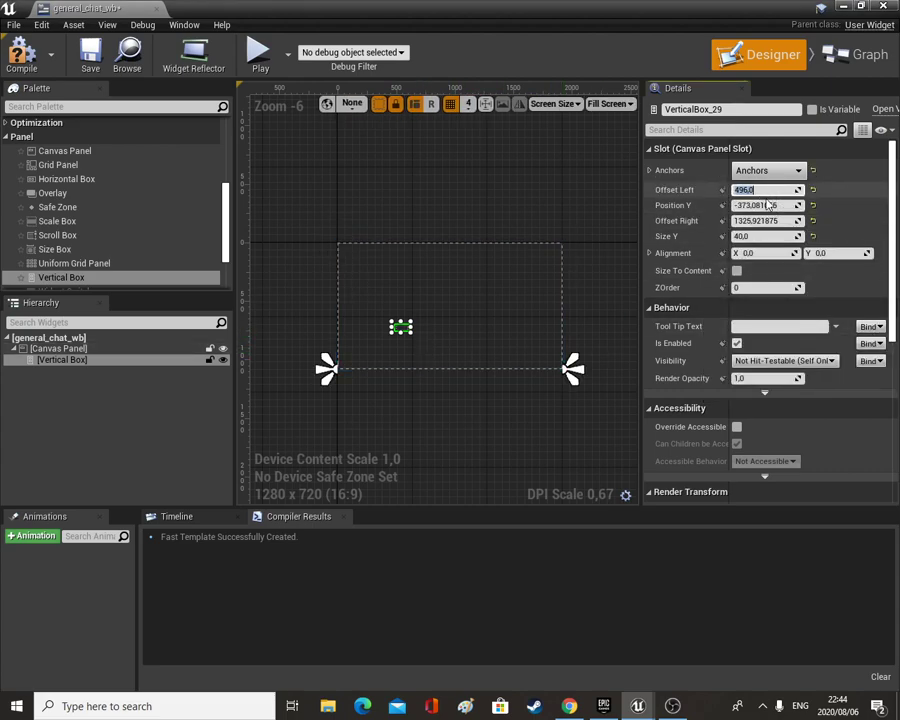
pyautogui.write('0')
pyautogui.press('Return')
pyautogui.press('Tab')
pyautogui.write('0')
pyautogui.press('Tab')
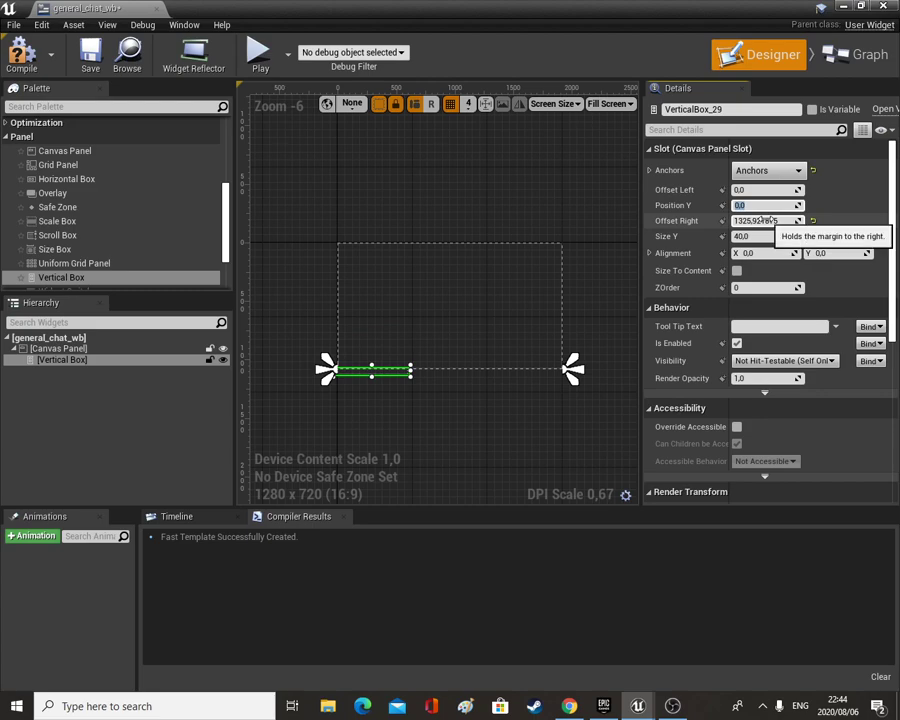
pyautogui.write('0')
pyautogui.press('Return')
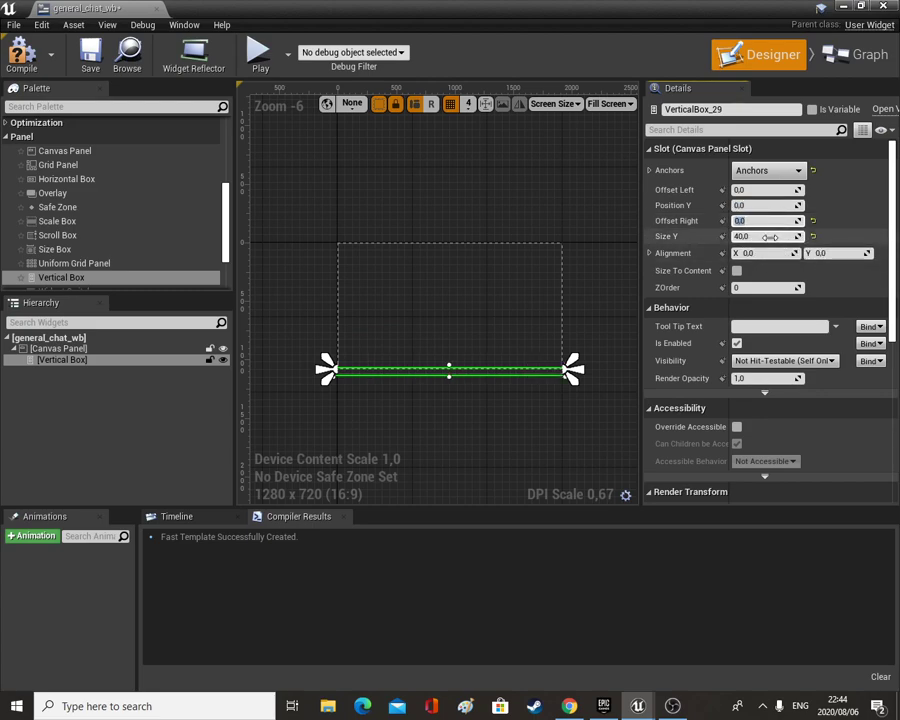
# Enlarge the vertical box upward to a height of about 286.
pyautogui.click(773, 237)
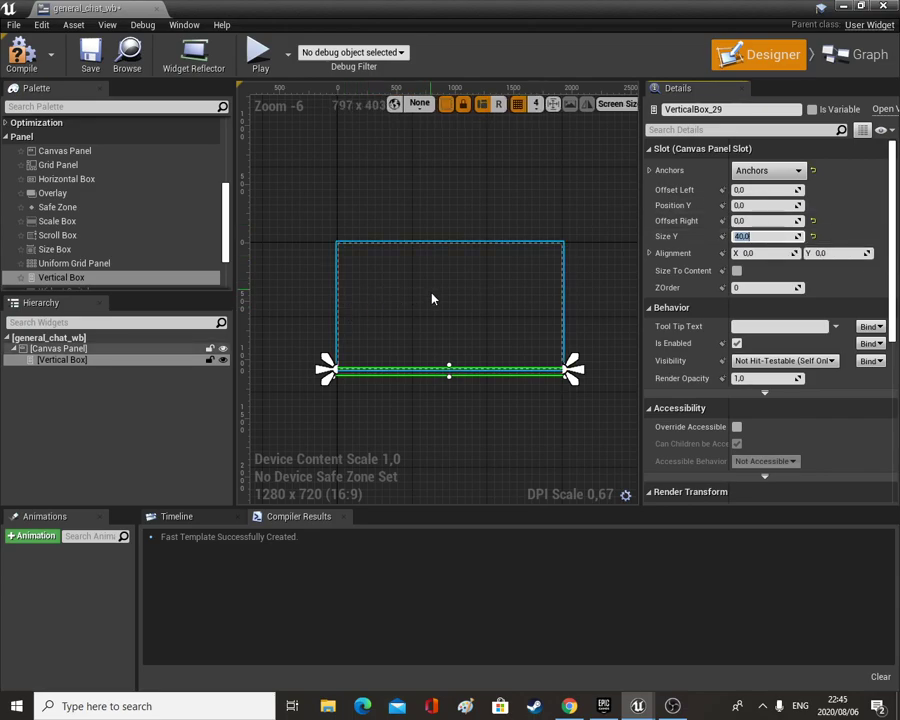
pyautogui.moveTo(449, 366)
pyautogui.mouseDown()
pyautogui.moveTo(447, 336)
pyautogui.moveTo(460, 348)
pyautogui.mouseUp()
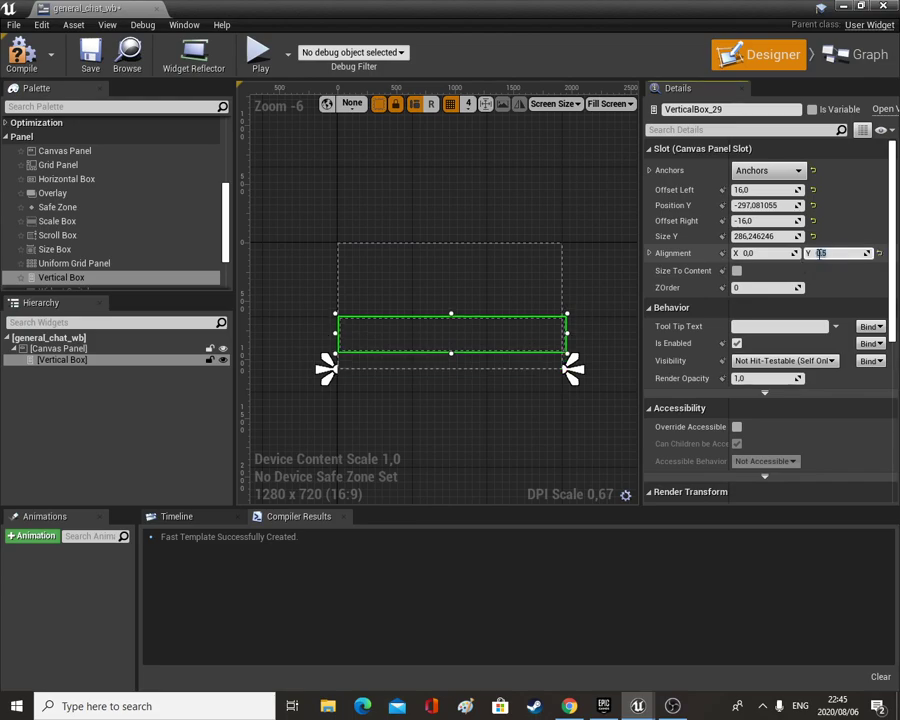
# Try Y alignments of 0.5 and -0.5 on the vertical box, with its Y position set to 0.
pyautogui.write('0.5')
pyautogui.press('Return')
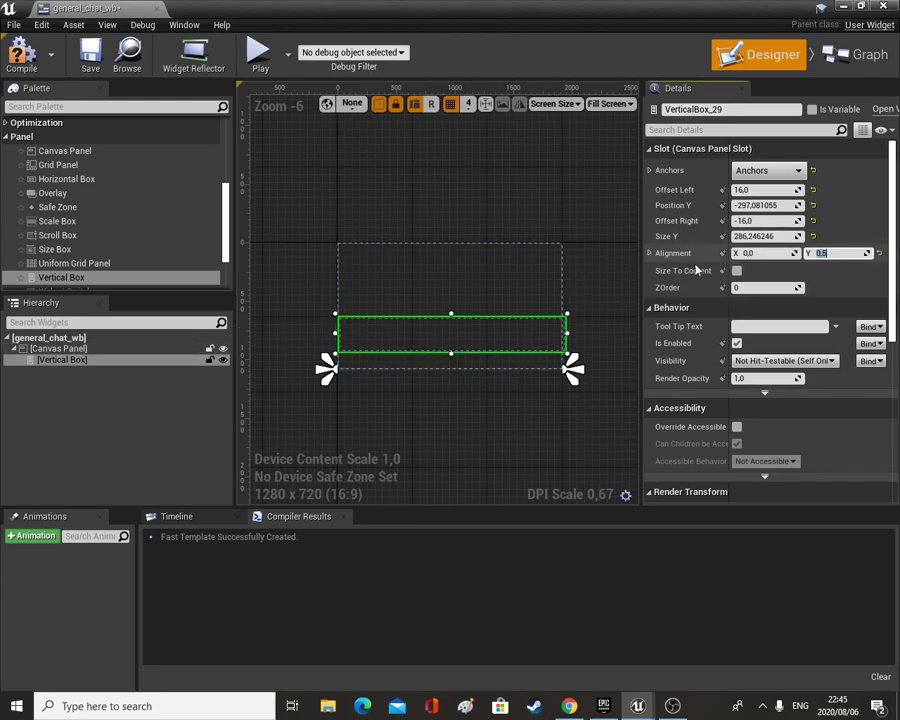
pyautogui.click(760, 205)
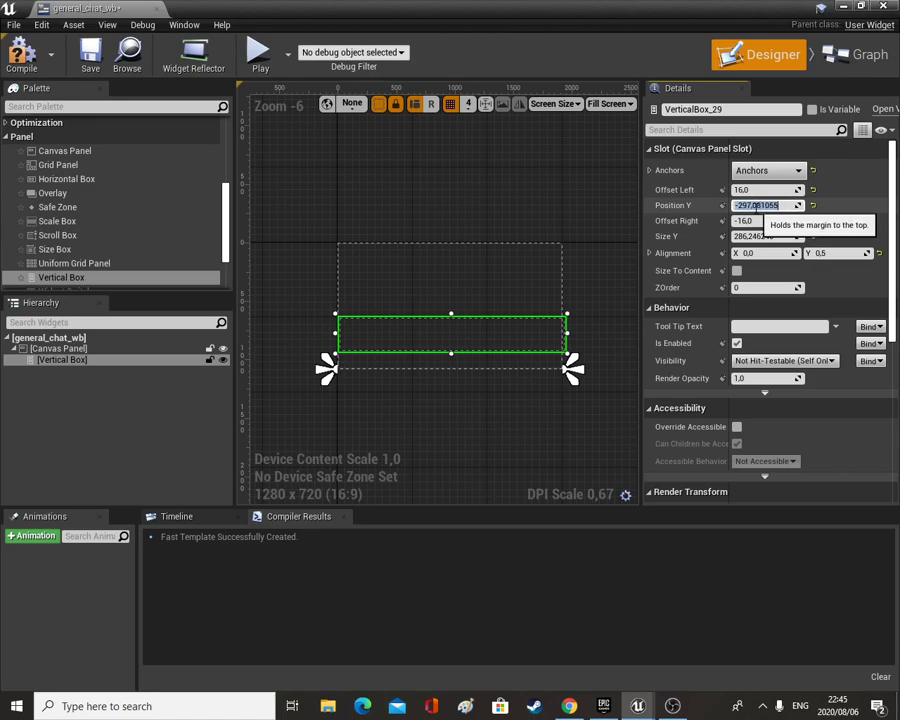
pyautogui.write('0')
pyautogui.press('Return')
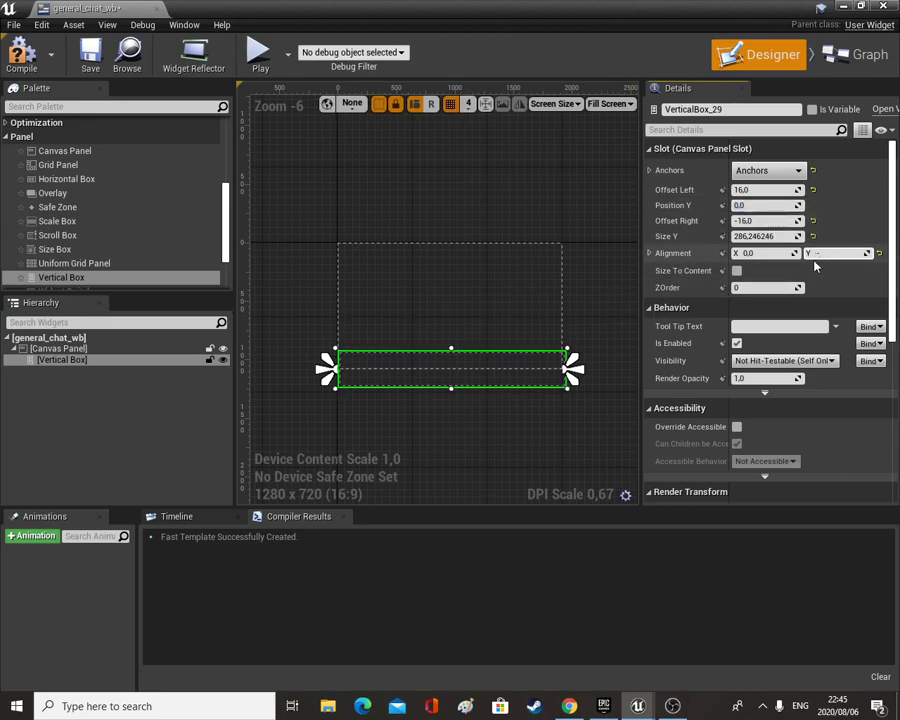
pyautogui.click(815, 258)
pyautogui.write('-0,5')
pyautogui.press('Return')
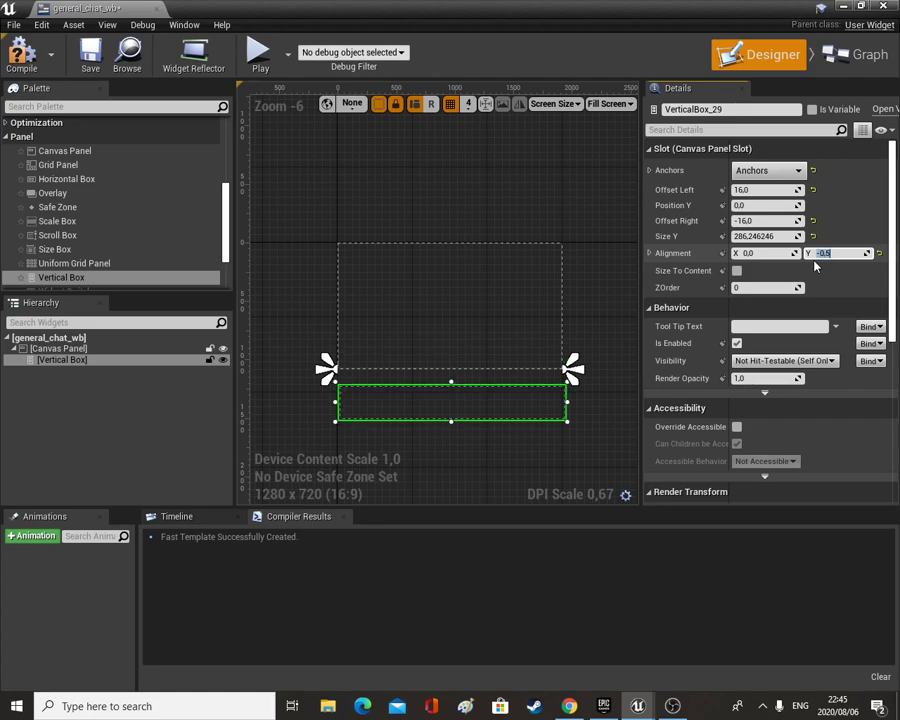
# Set the vertical box's Y alignment to 0 and move it inside the canvas's bottom edge, at Y about -289 with no left offset.
pyautogui.write('0')
pyautogui.press('Return')
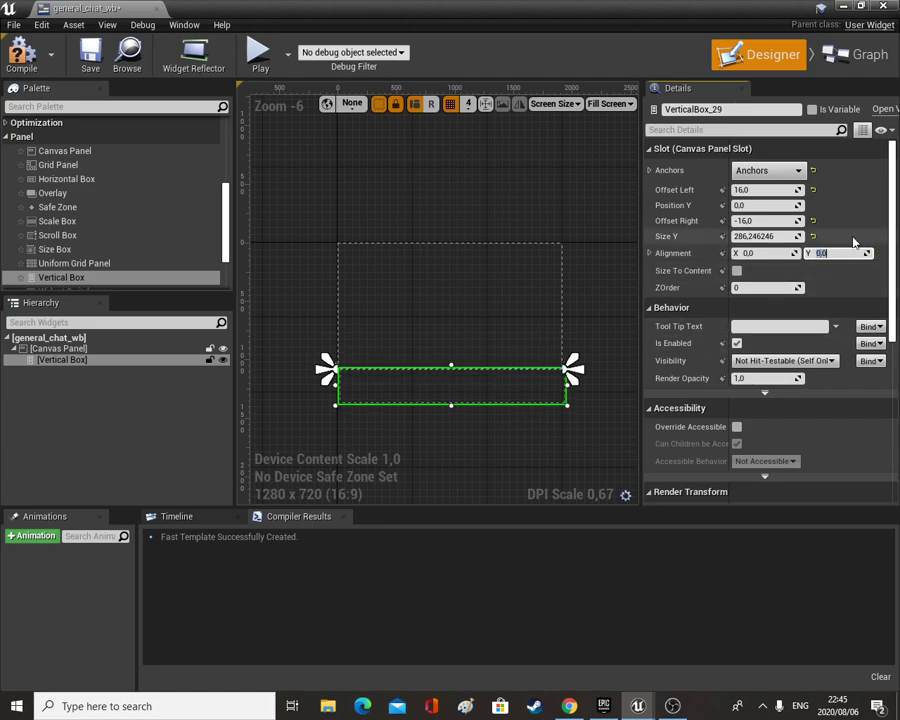
pyautogui.moveTo(476, 372); pyautogui.dragTo(458, 361)
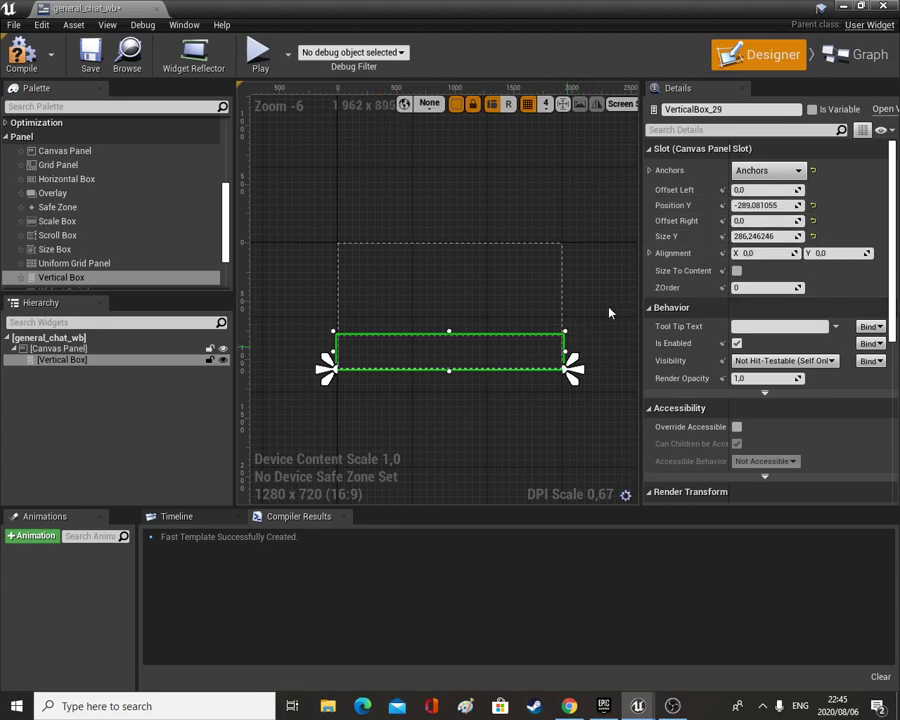
pyautogui.click(762, 171)
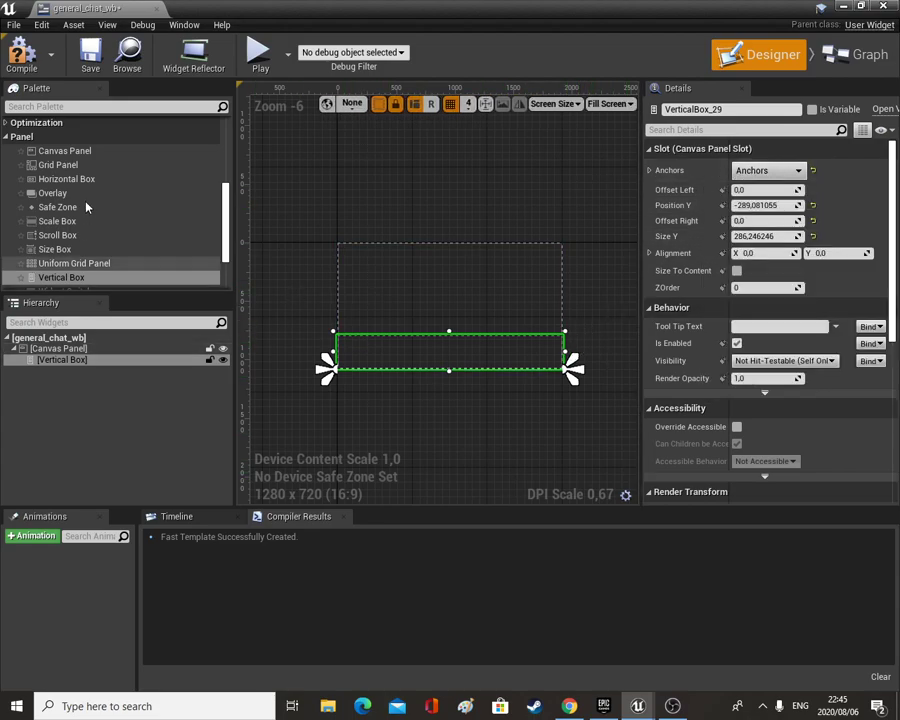
# Wrap the vertical box with a Border.
pyautogui.rightClick(90, 359)
pyautogui.moveTo(131, 481)
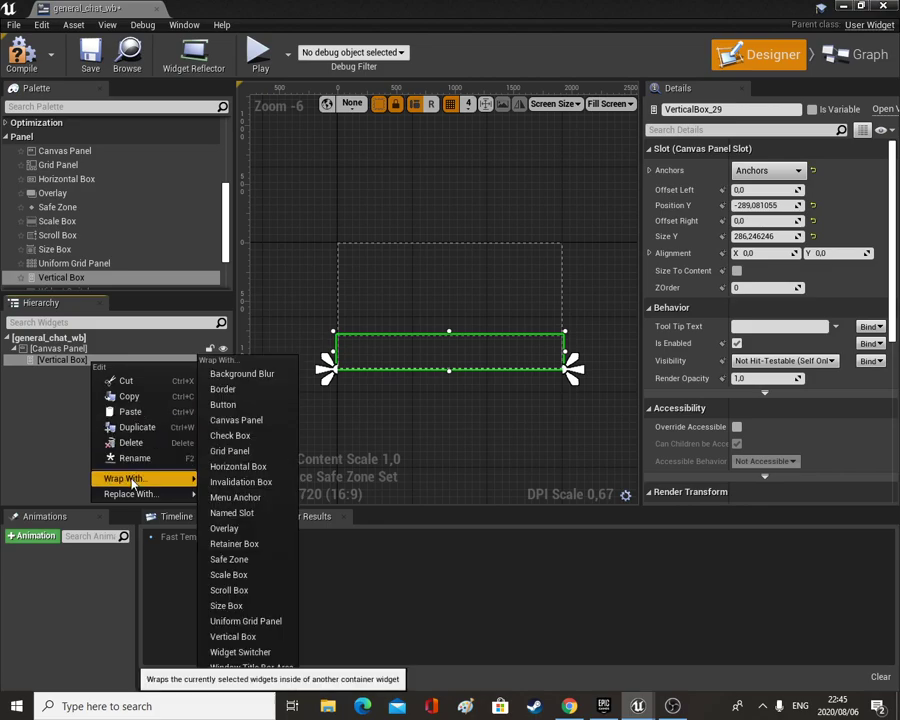
pyautogui.click(223, 389)
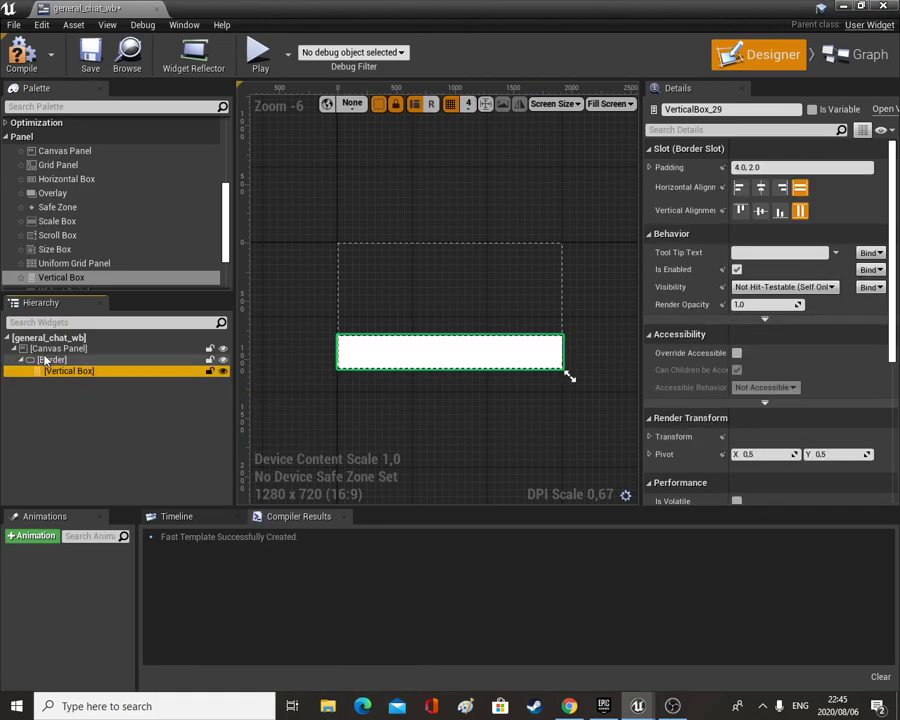
# Set the border's brush image to the chatback texture.
pyautogui.click(58, 348)
pyautogui.click(52, 359)
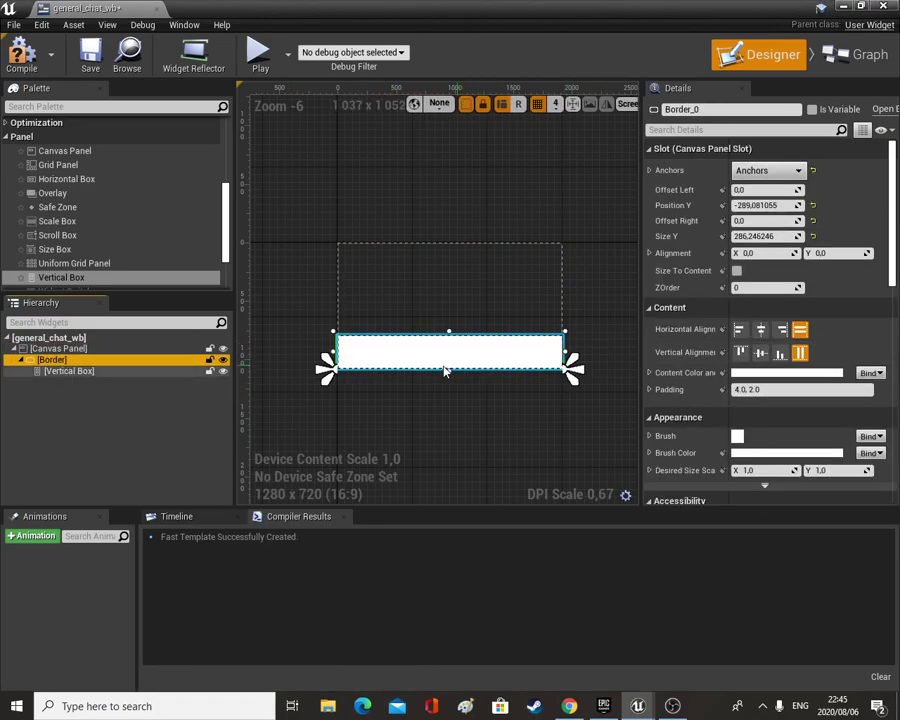
pyautogui.scroll(-2, 662, 386)
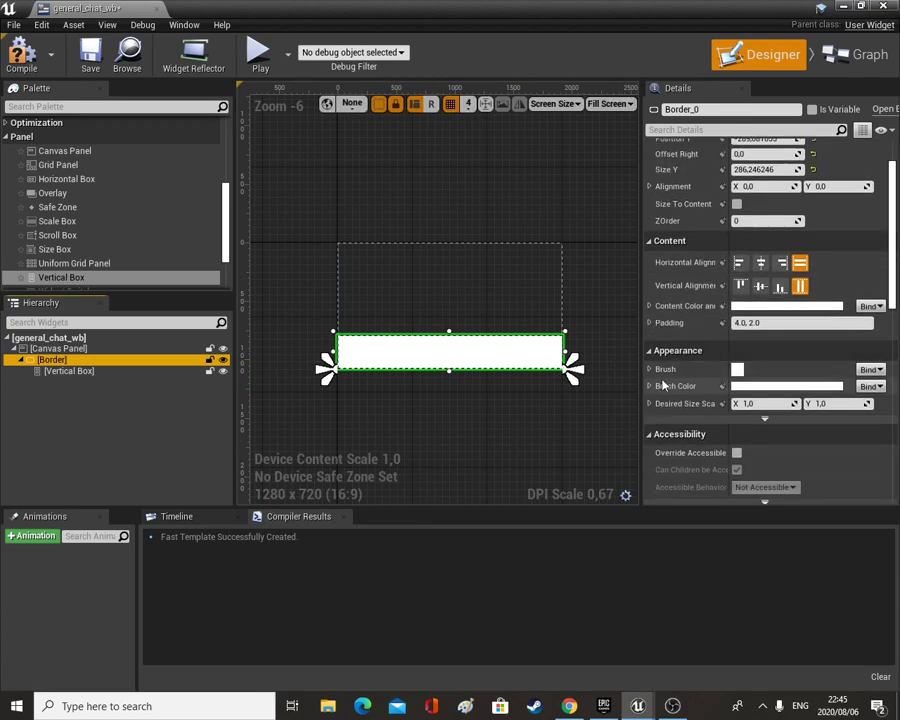
pyautogui.click(650, 369)
pyautogui.click(805, 398)
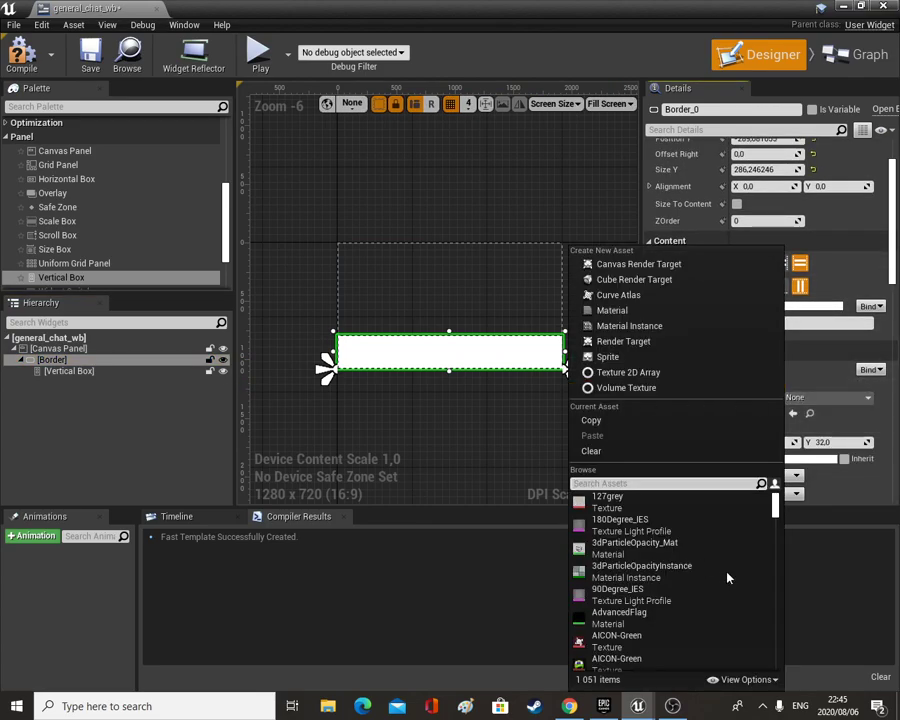
pyautogui.write('ch')
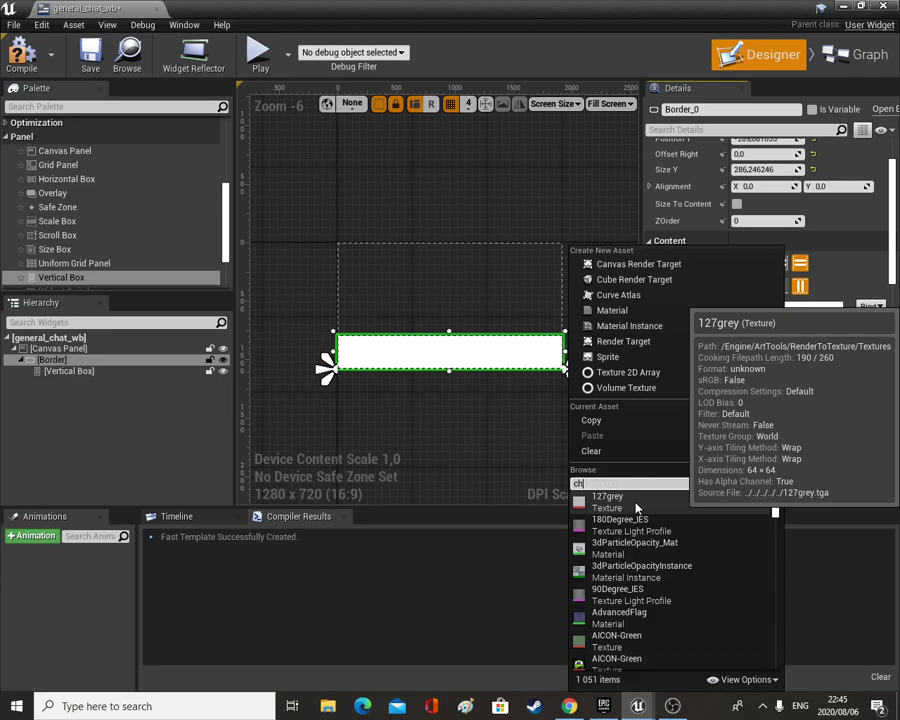
pyautogui.write('atb')
pyautogui.click(620, 500)
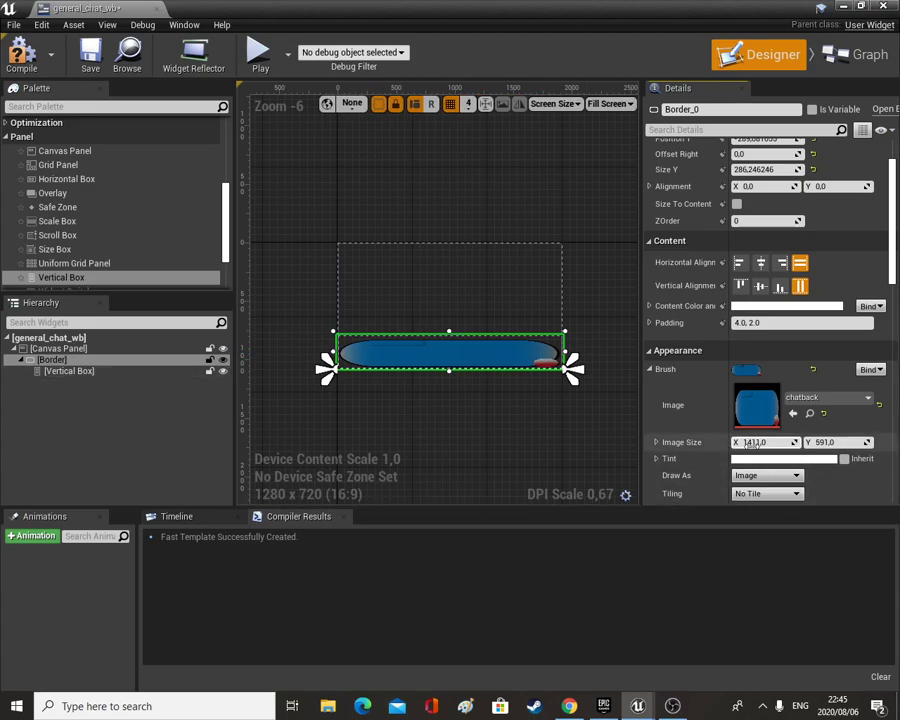
# Resize the border from its upper-left corner to about 1157 wide and 334 high, keeping its lower-right corner in place.
pyautogui.scroll(3, 363, 359)
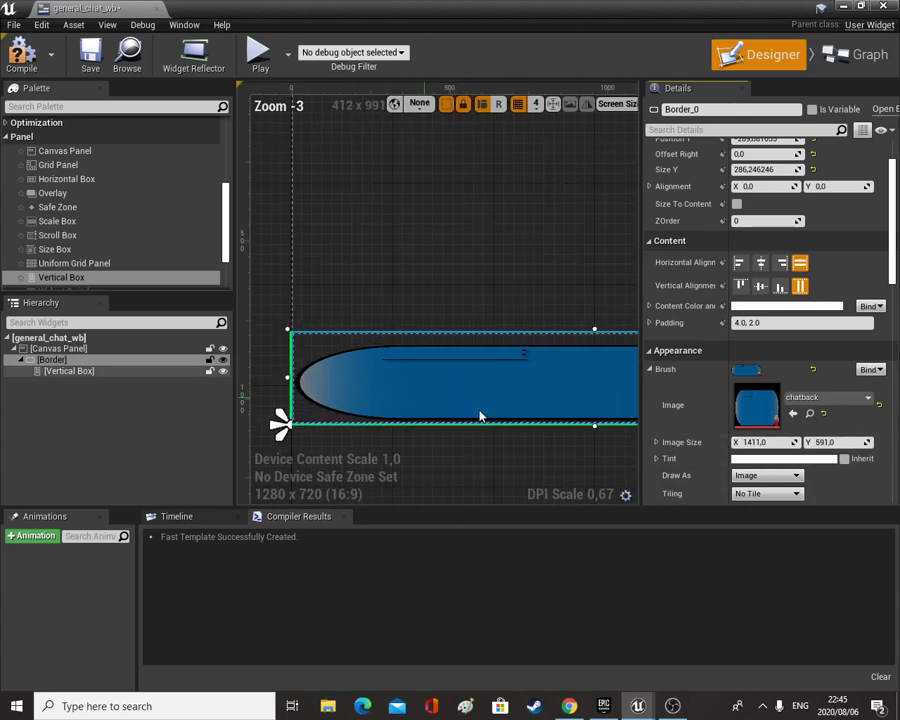
pyautogui.moveTo(552, 465); pyautogui.dragTo(420, 386, button='right')
pyautogui.scroll(-4, 398, 392)
pyautogui.scroll(2, 366, 394)
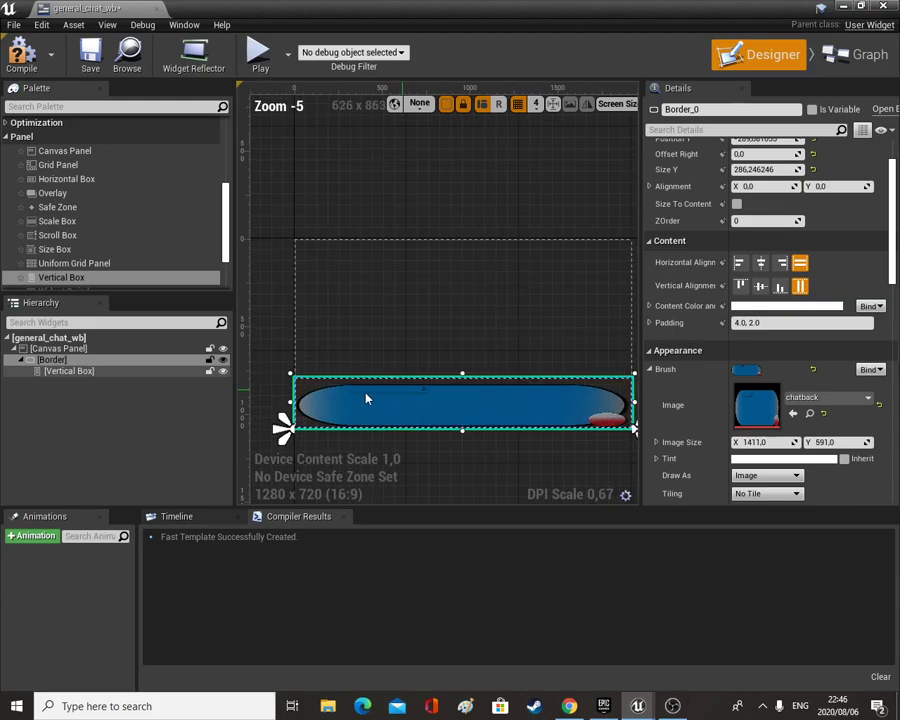
pyautogui.moveTo(297, 381); pyautogui.dragTo(423, 361)
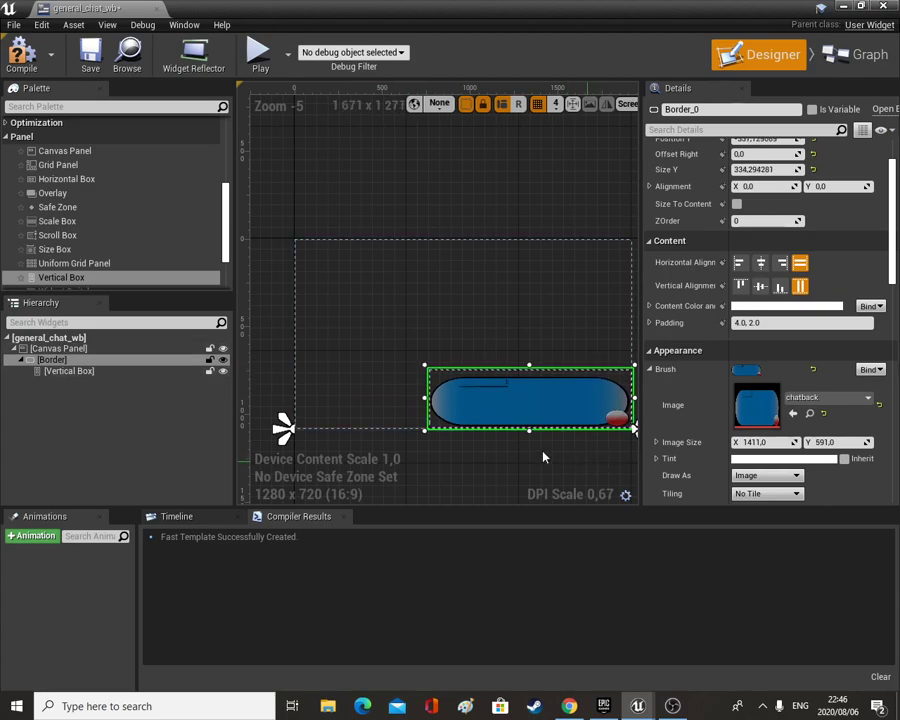
# Change the border's anchor to the canvas's bottom-right corner.
pyautogui.scroll(3, 508, 404)
pyautogui.scroll(-1, 500, 440)
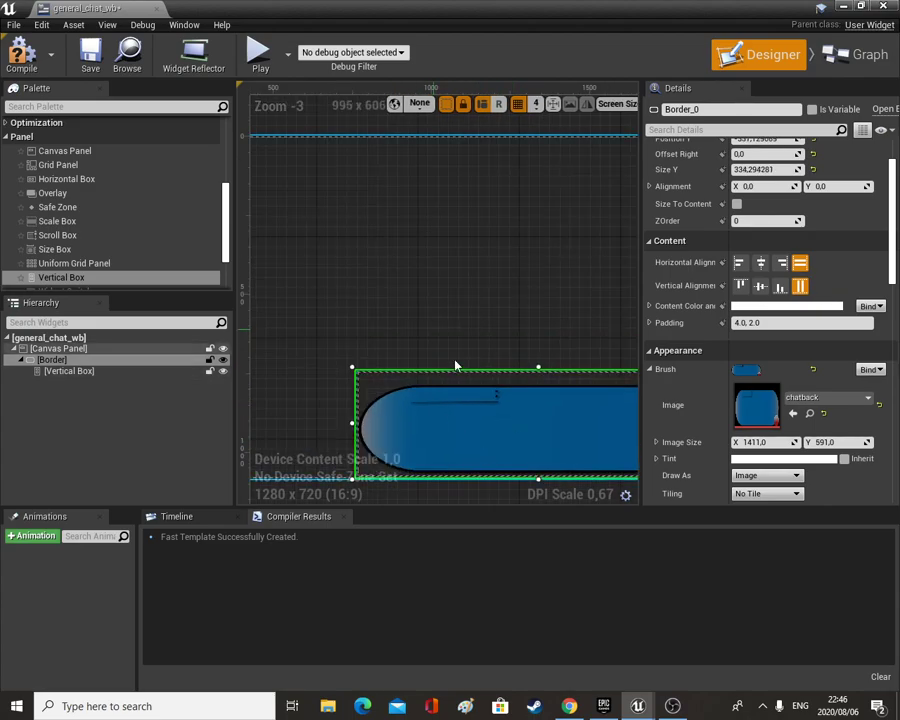
pyautogui.moveTo(458, 368); pyautogui.dragTo(334, 344, button='right')
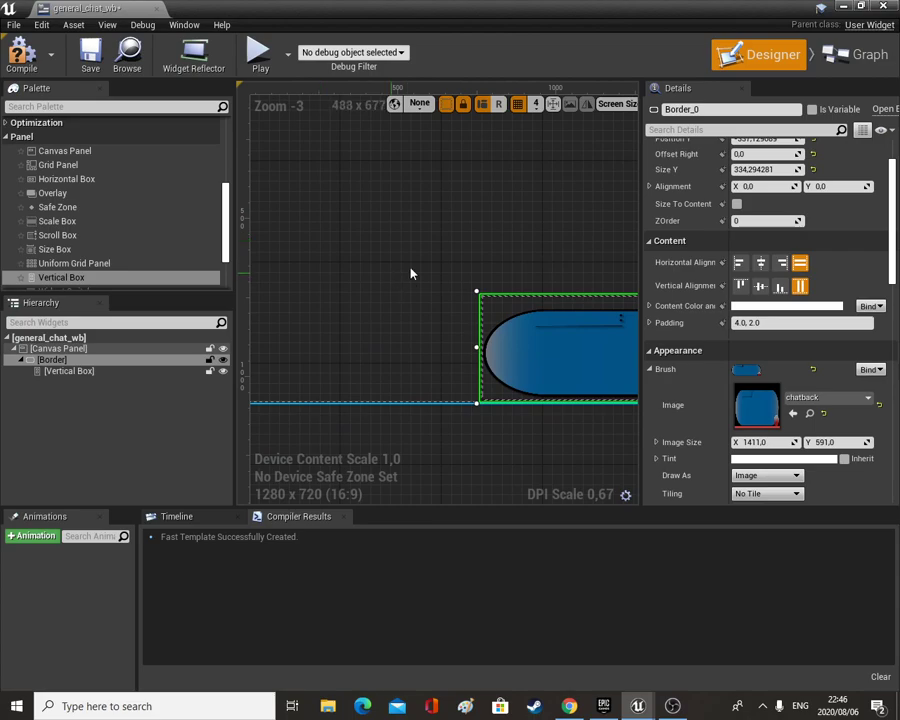
pyautogui.moveTo(410, 273); pyautogui.dragTo(360, 340, button='right')
pyautogui.moveTo(560, 255); pyautogui.dragTo(427, 320, button='right')
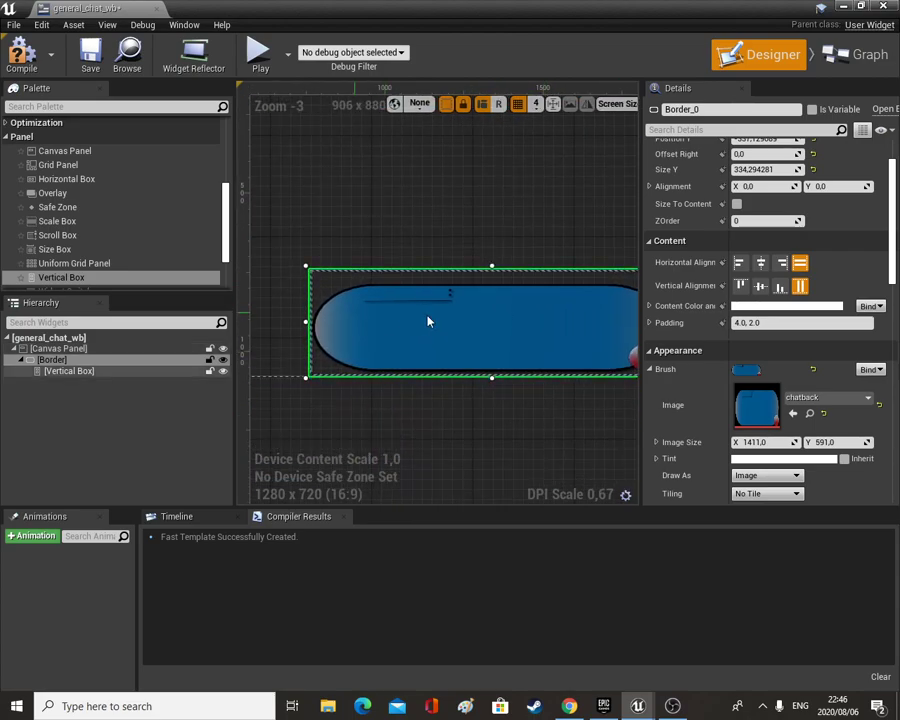
pyautogui.moveTo(532, 333); pyautogui.dragTo(498, 289, button='right')
pyautogui.scroll(-2, 427, 427)
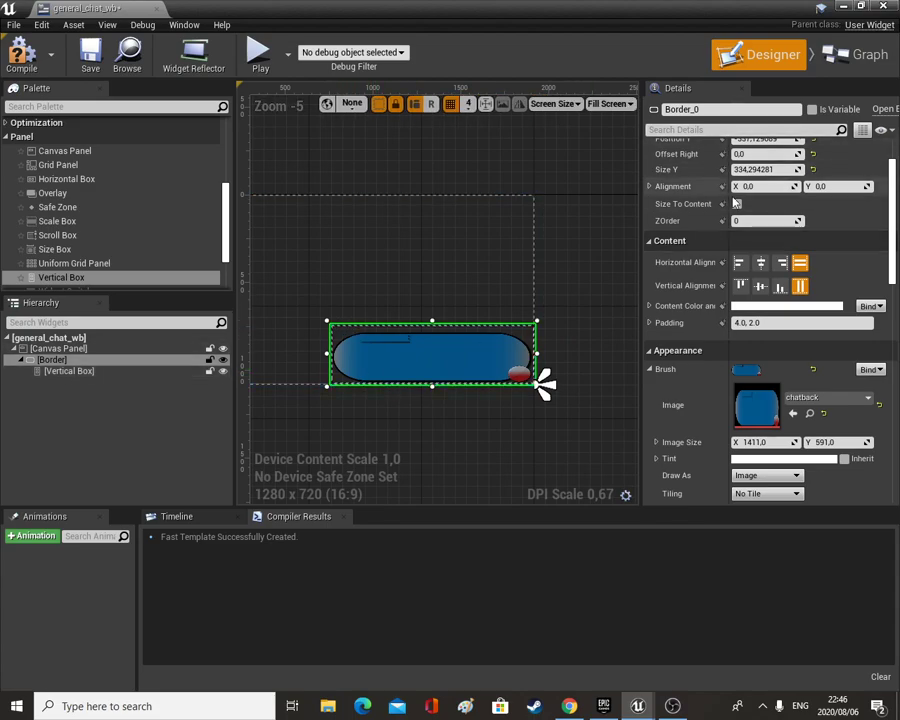
pyautogui.scroll(2, 735, 203)
pyautogui.click(768, 170)
pyautogui.click(776, 203)
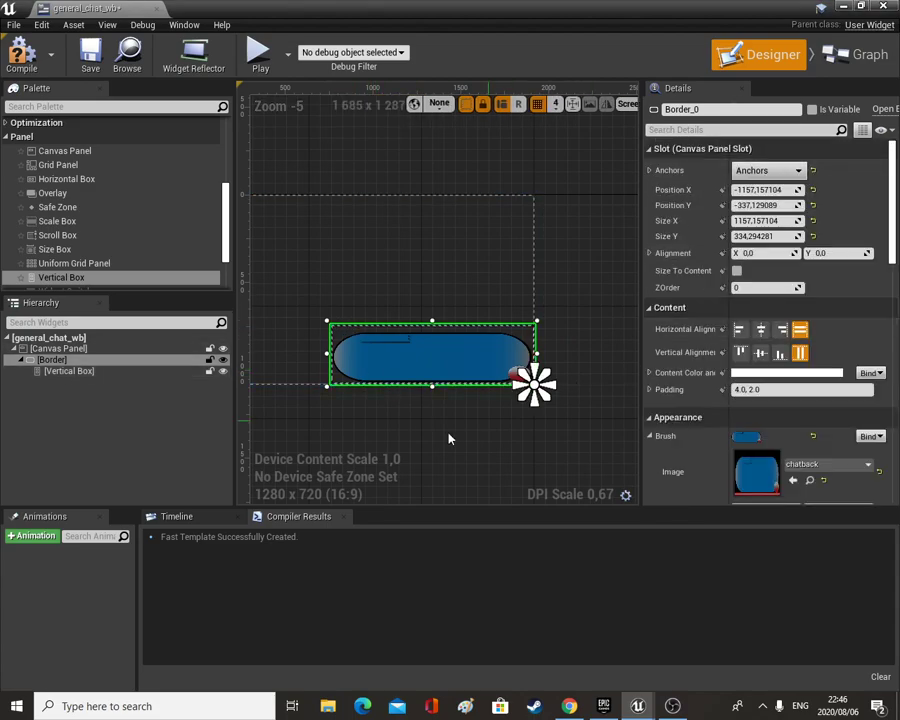
# Narrow the border from its left edge to a width of about 1077.
pyautogui.moveTo(449, 438); pyautogui.dragTo(518, 402, button='right')
pyautogui.moveTo(428, 340); pyautogui.dragTo(443, 339)
pyautogui.moveTo(524, 239); pyautogui.dragTo(380, 183, button='right')
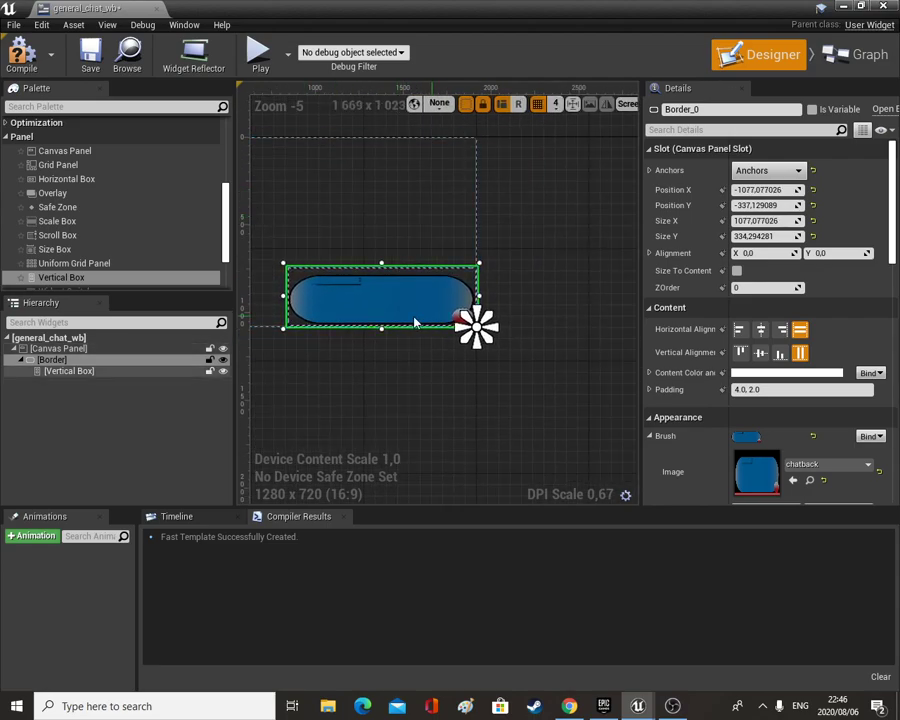
# Add a Text widget inside the border's Vertical Box and select it.
pyautogui.scroll(2, 341, 300)
pyautogui.click(68, 370)
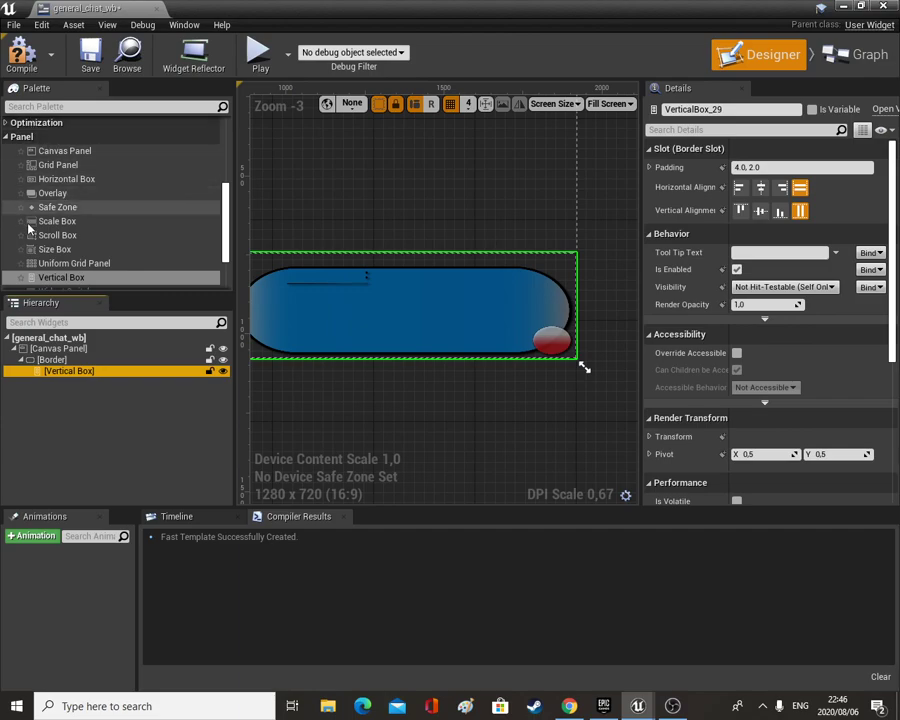
pyautogui.scroll(-2, 70, 254)
pyautogui.scroll(3, 77, 247)
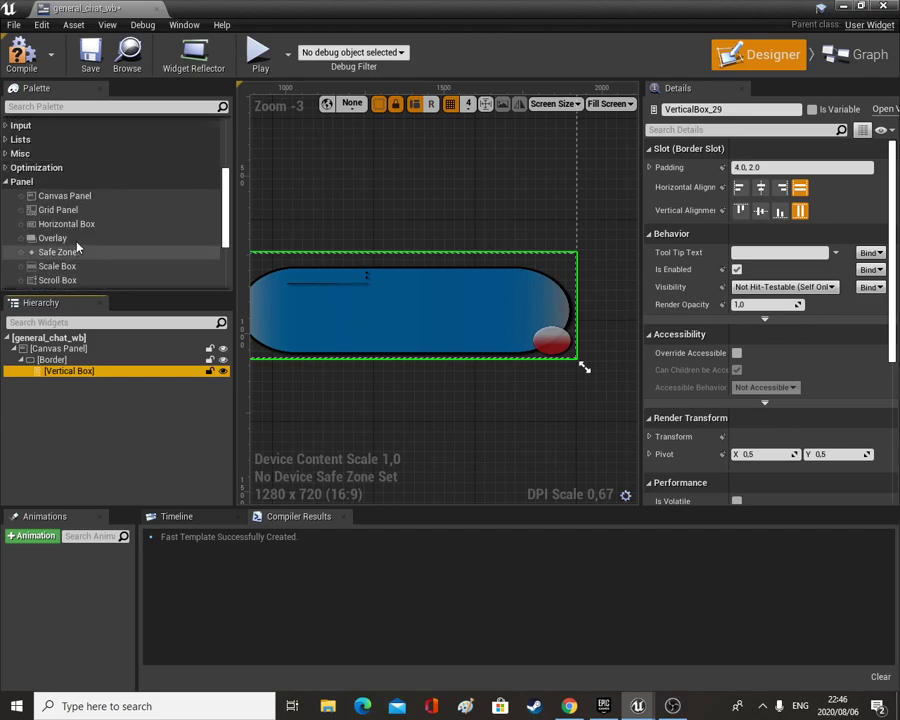
pyautogui.scroll(2, 77, 247)
pyautogui.moveTo(50, 165); pyautogui.dragTo(96, 374)
pyautogui.click(94, 383)
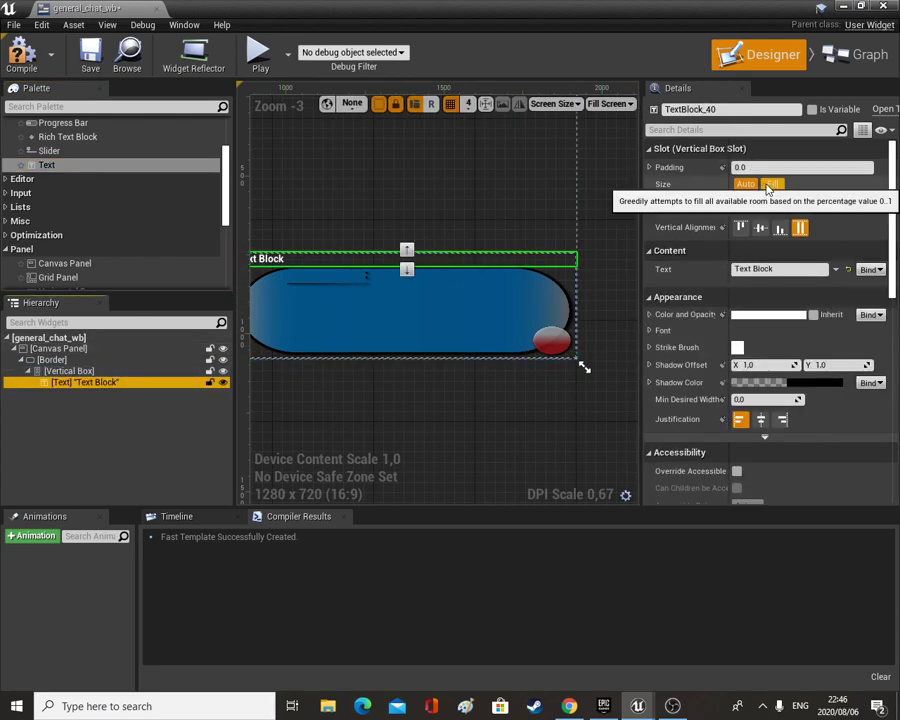
# Set the text block's top padding to 62, trying 75 and 63 first.
pyautogui.click(653, 169)
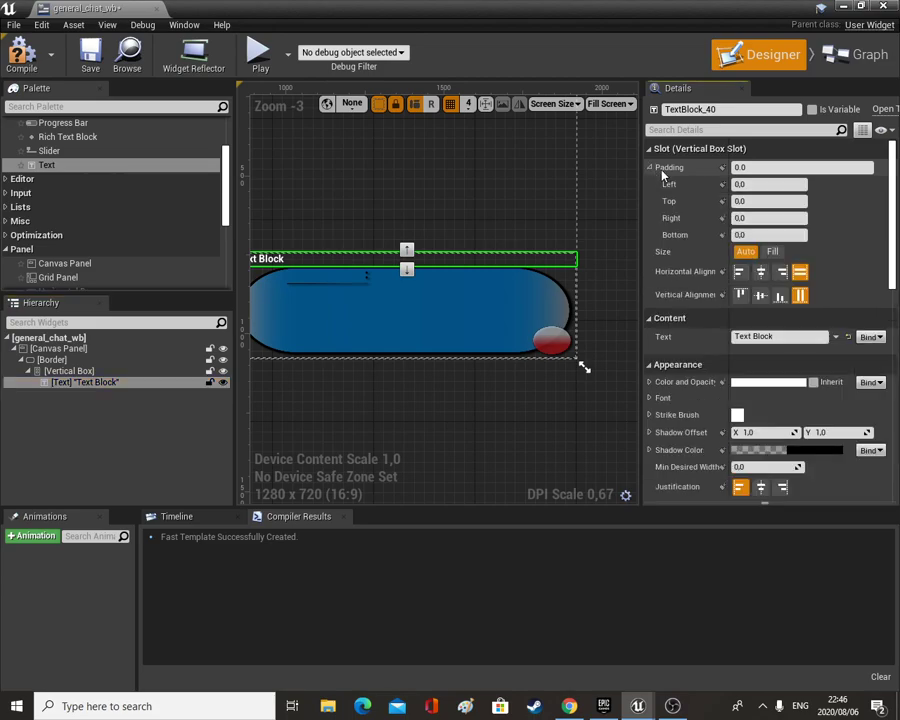
pyautogui.click(740, 201)
pyautogui.doubleClick(766, 201)
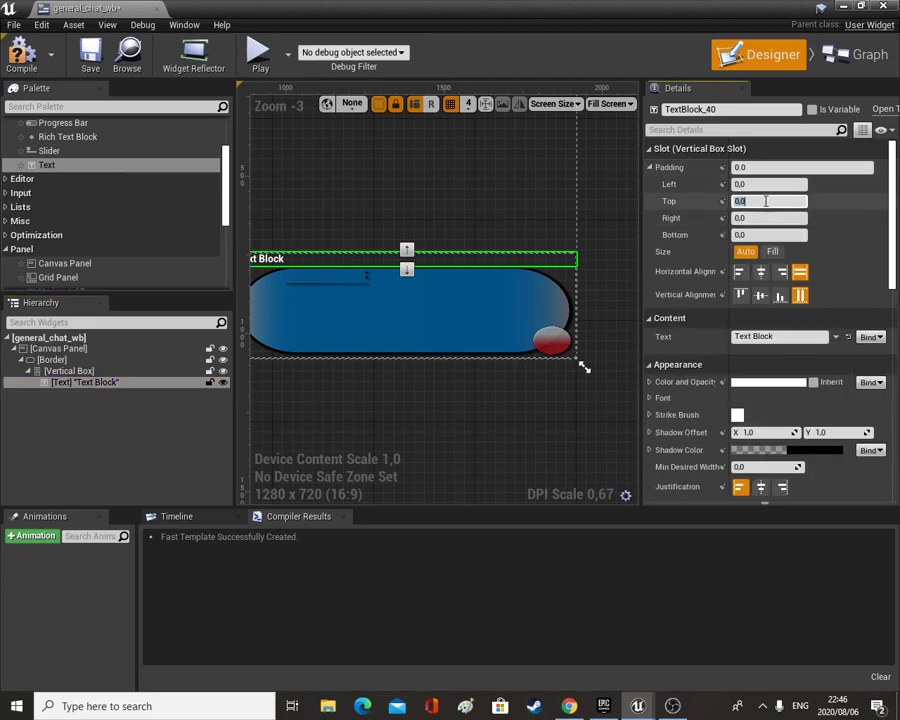
pyautogui.write('75')
pyautogui.press('Return')
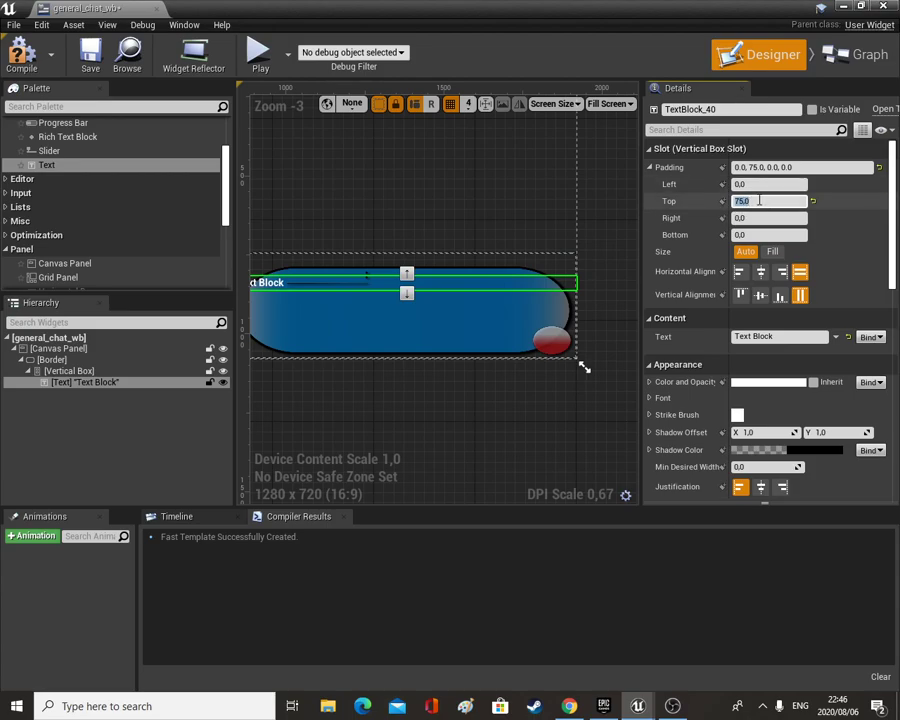
pyautogui.press('Return')
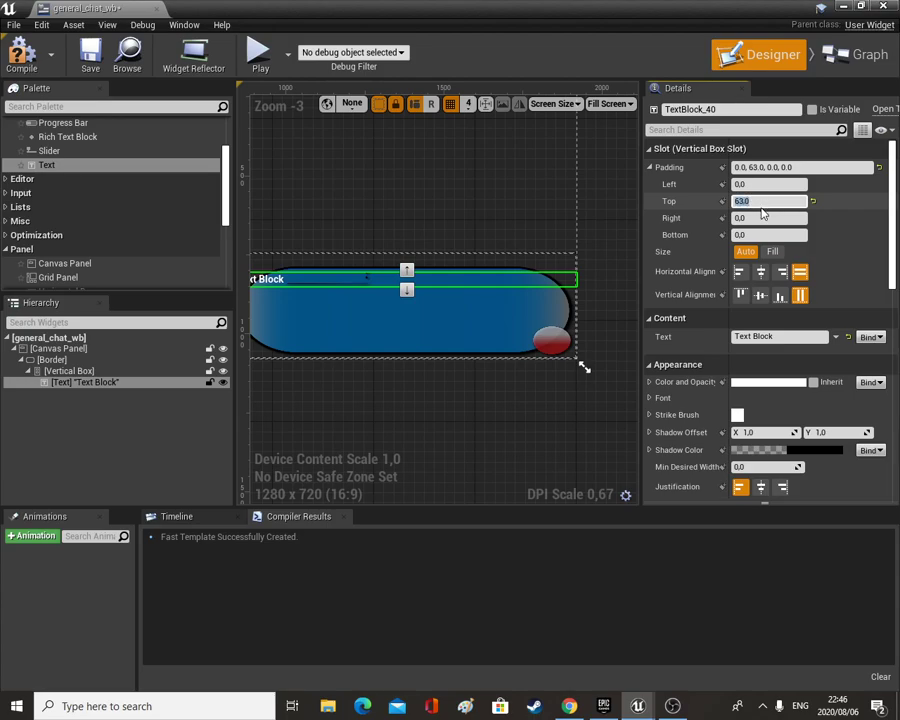
pyautogui.write('62')
pyautogui.press('Return')
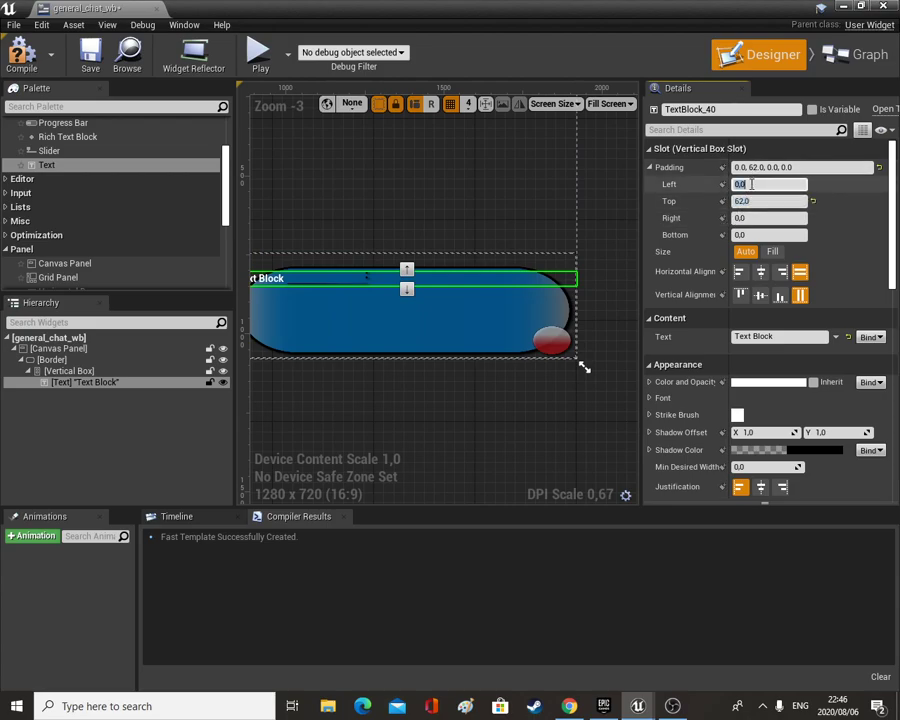
# Set the text block's left padding to 165 to line it up with the background's name line.
pyautogui.write('123')
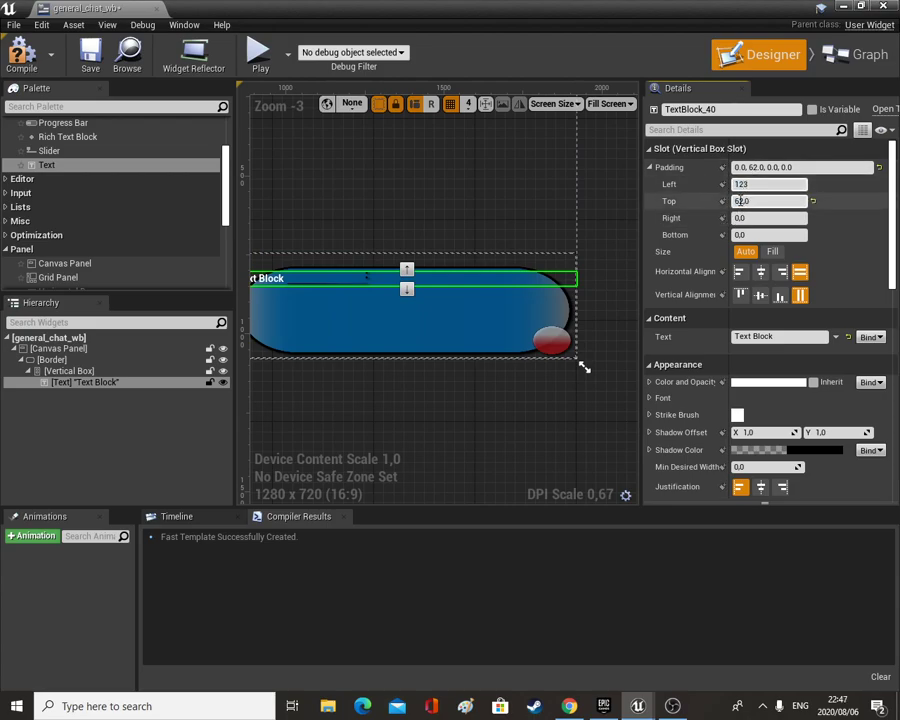
pyautogui.press('Return')
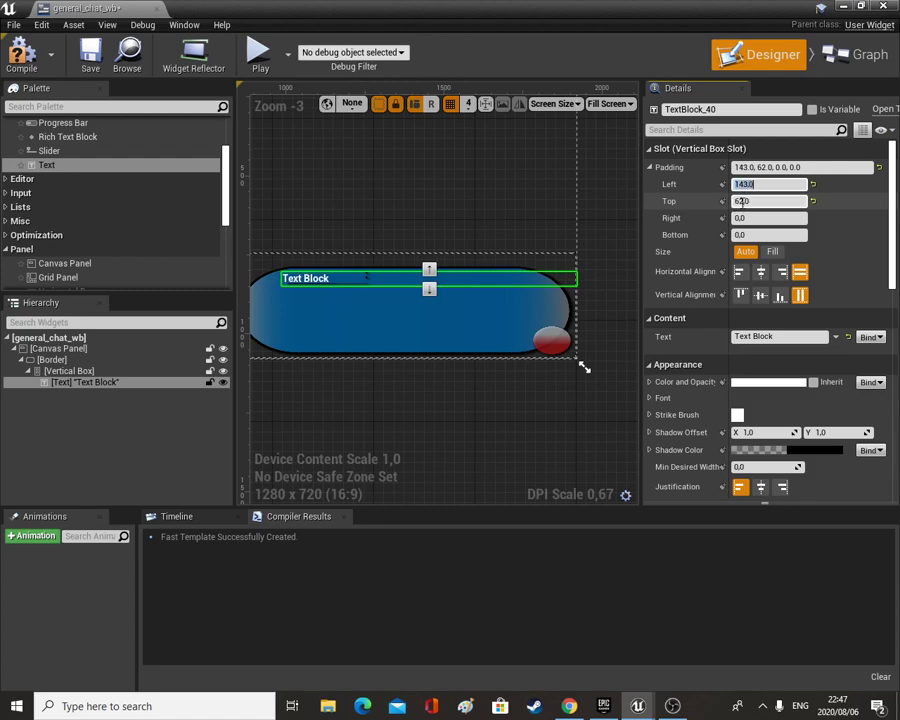
pyautogui.moveTo(746, 201); pyautogui.dragTo(743, 200)
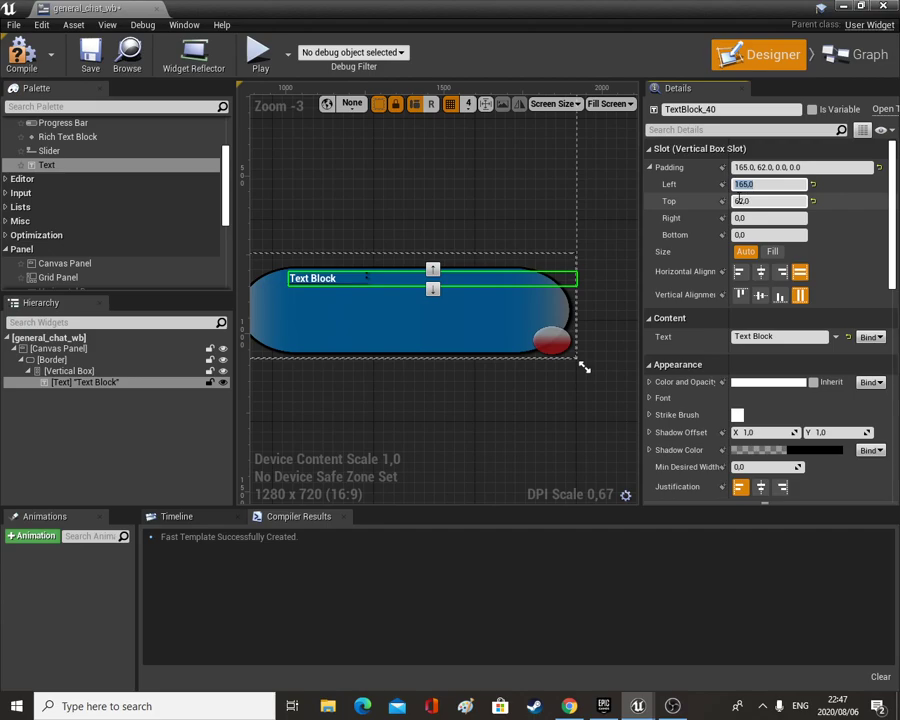
# Change the text block's content to Prof Oak.
pyautogui.scroll(4, 309, 305)
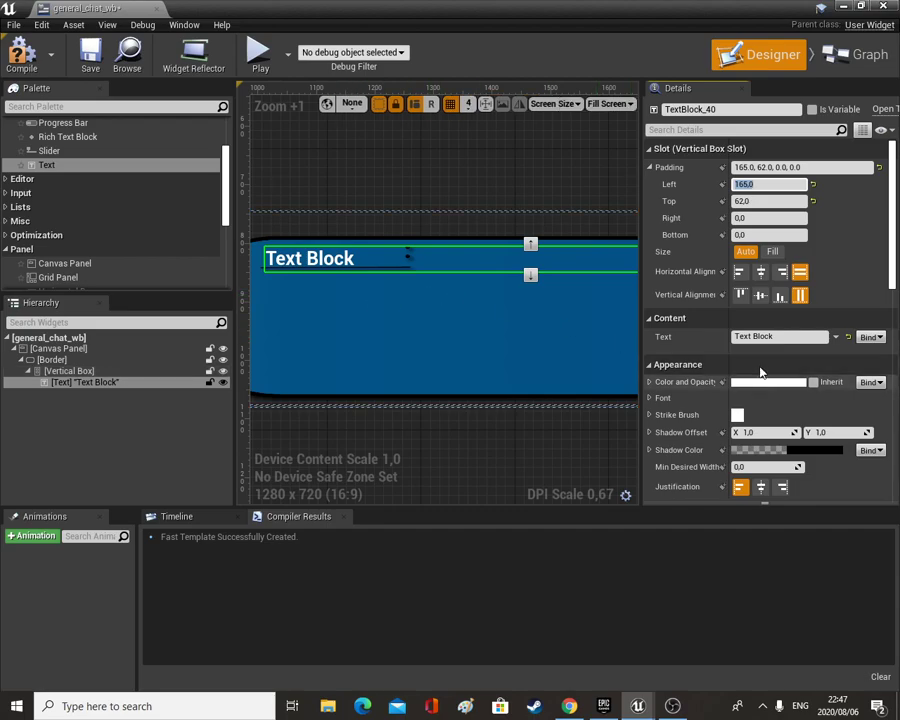
pyautogui.click(772, 336)
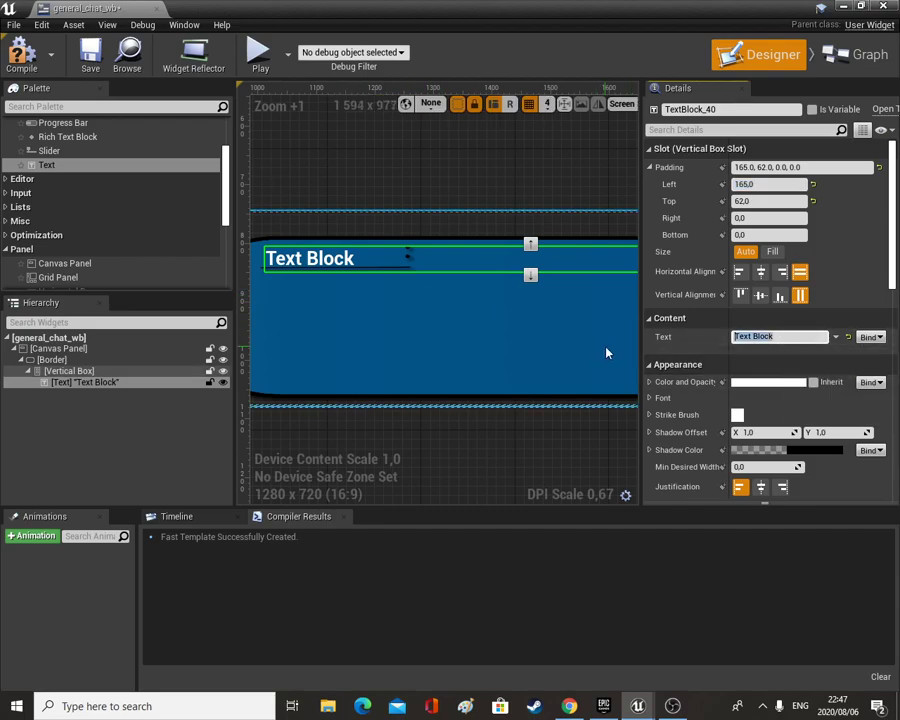
pyautogui.write('Prof Oak')
pyautogui.press('Return')
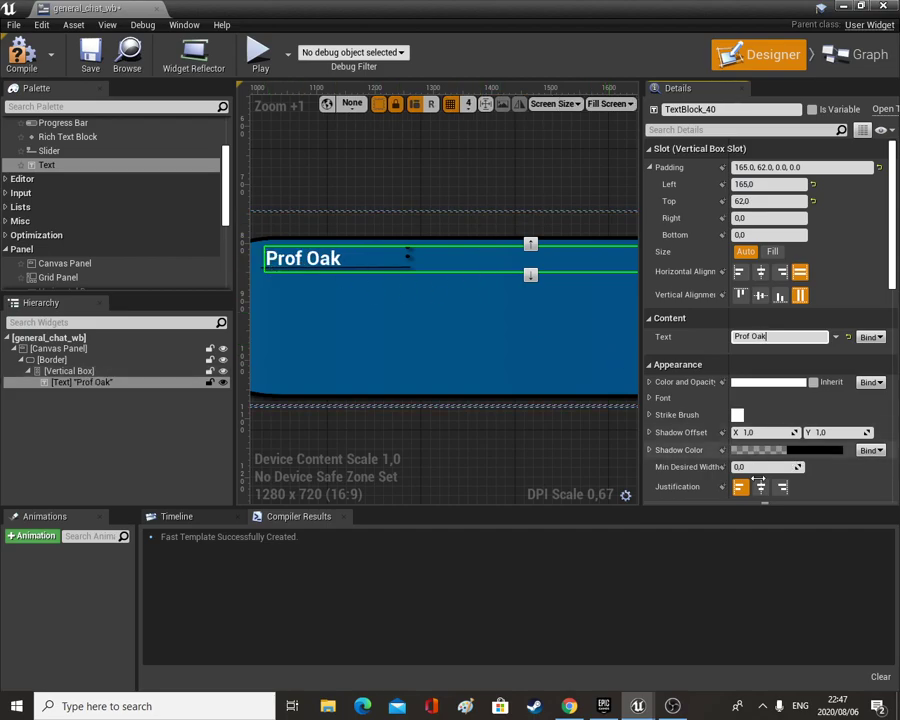
# Set the Prof Oak text's font family to Pokemon_Hollow_Font.
pyautogui.scroll(-2, 760, 440)
pyautogui.click(660, 354)
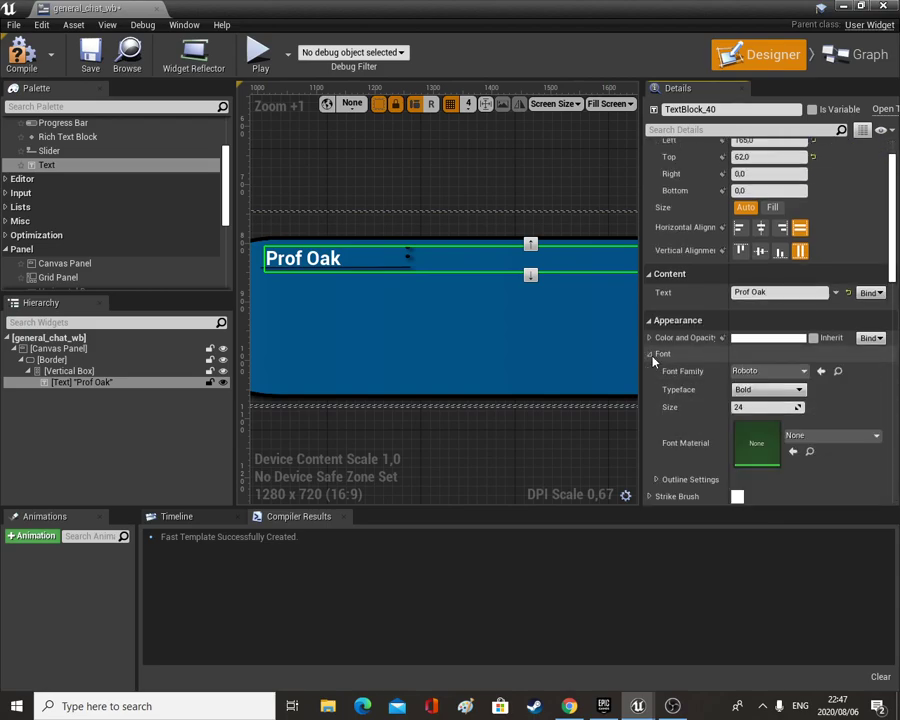
pyautogui.click(768, 372)
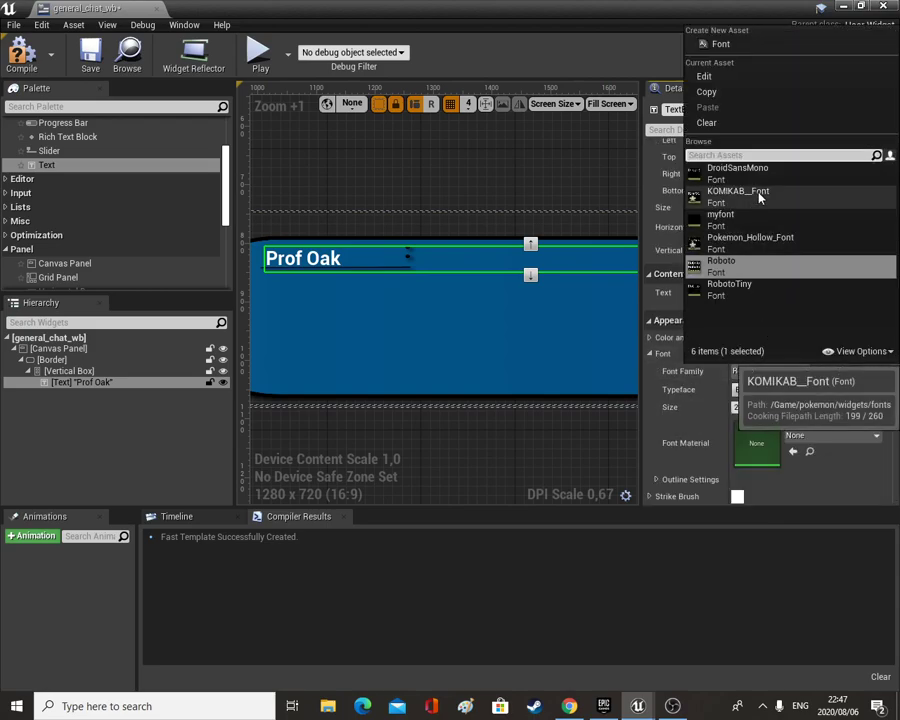
pyautogui.click(750, 240)
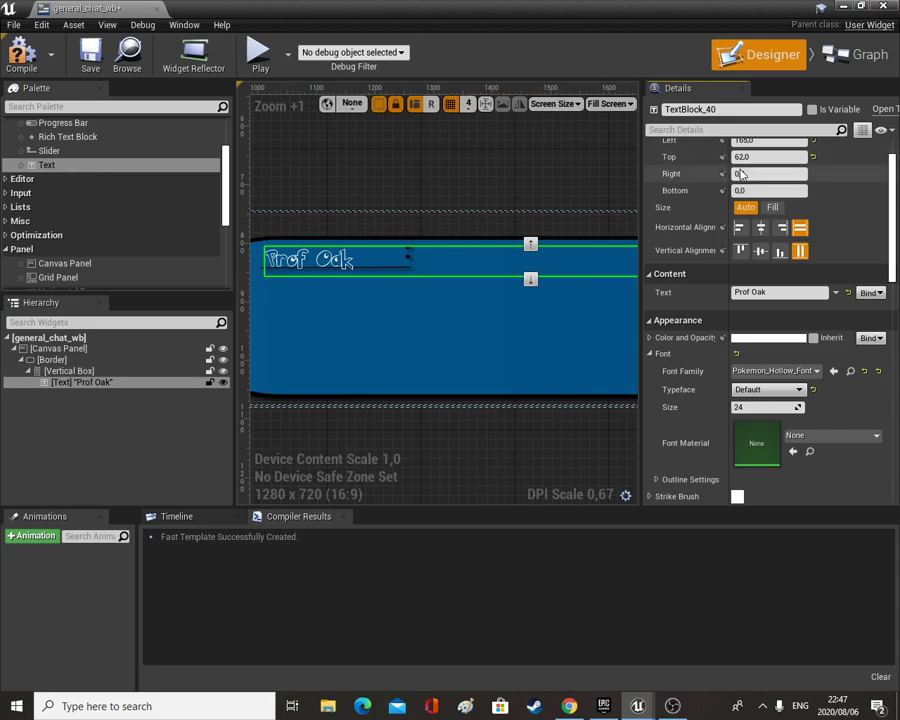
# Adjust the Prof Oak text's padding to 250 on the left and 56 at the top.
pyautogui.scroll(2, 746, 184)
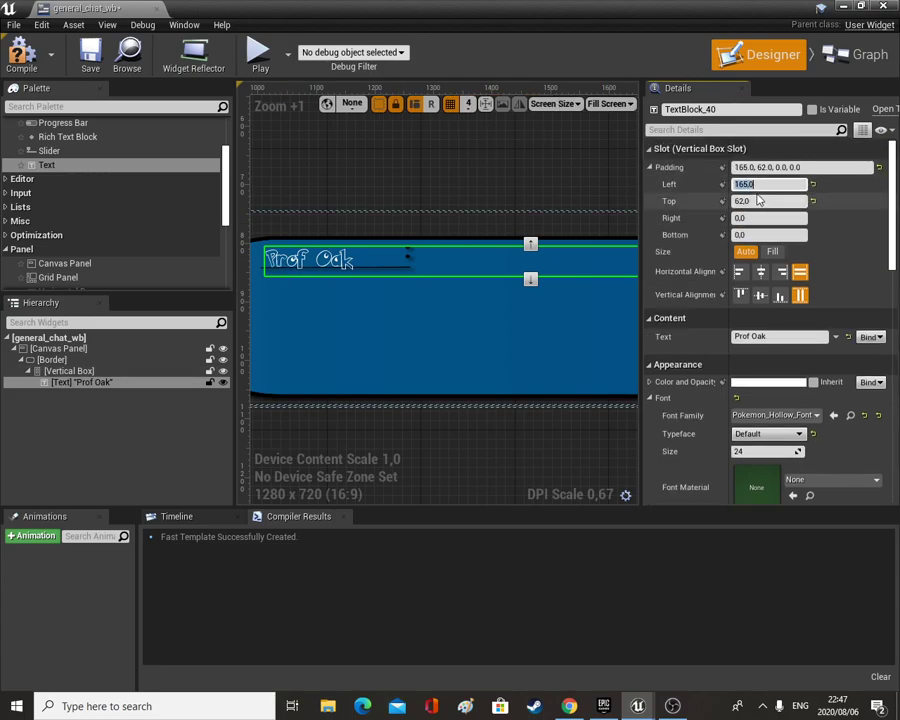
pyautogui.write('0')
pyautogui.press('Return')
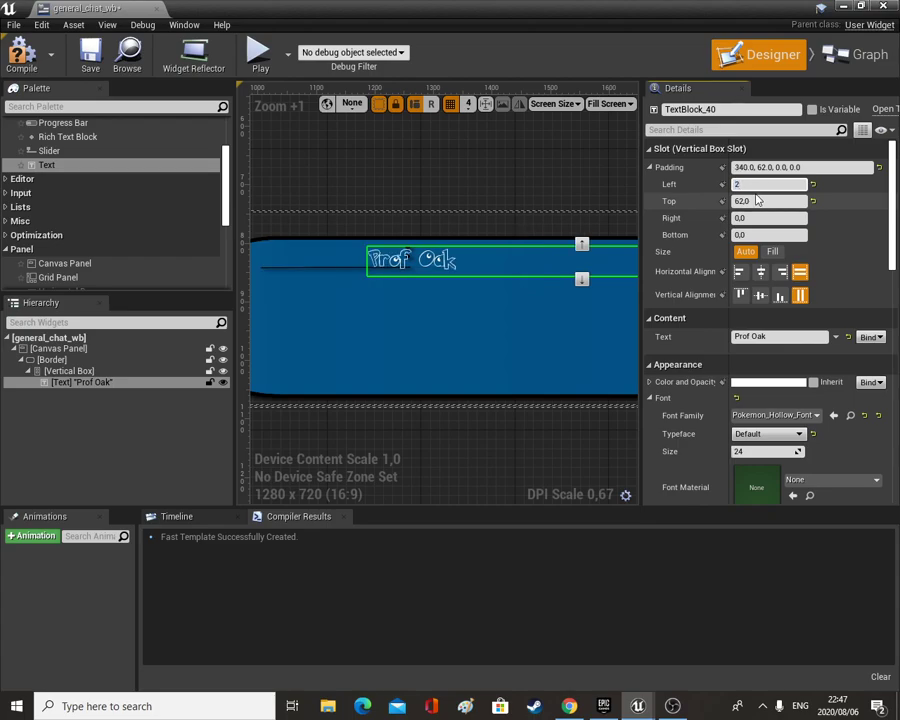
pyautogui.write('280')
pyautogui.press('Return')
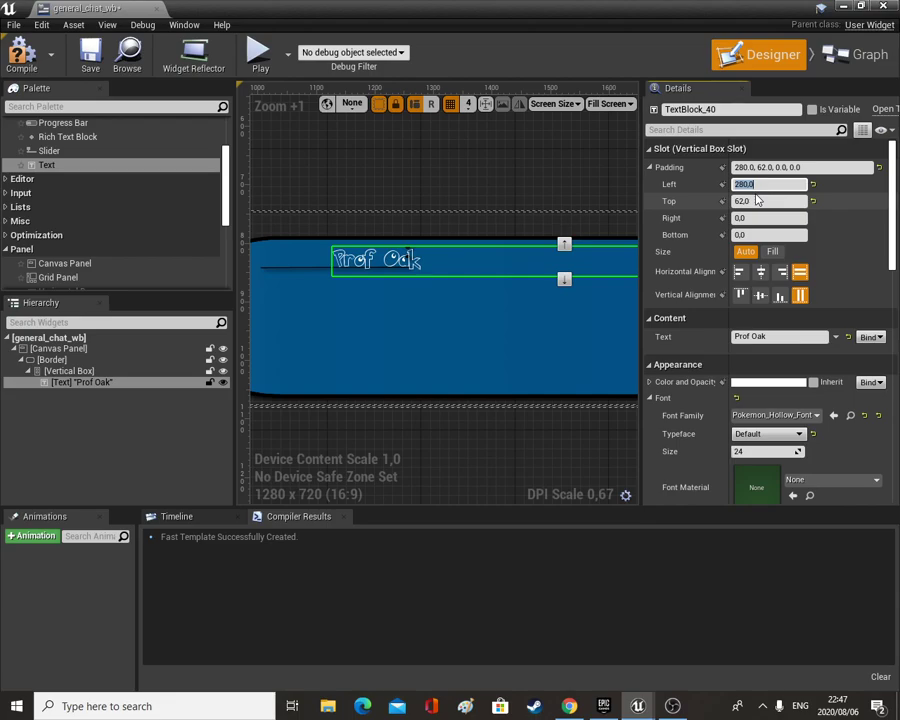
pyautogui.write('25')
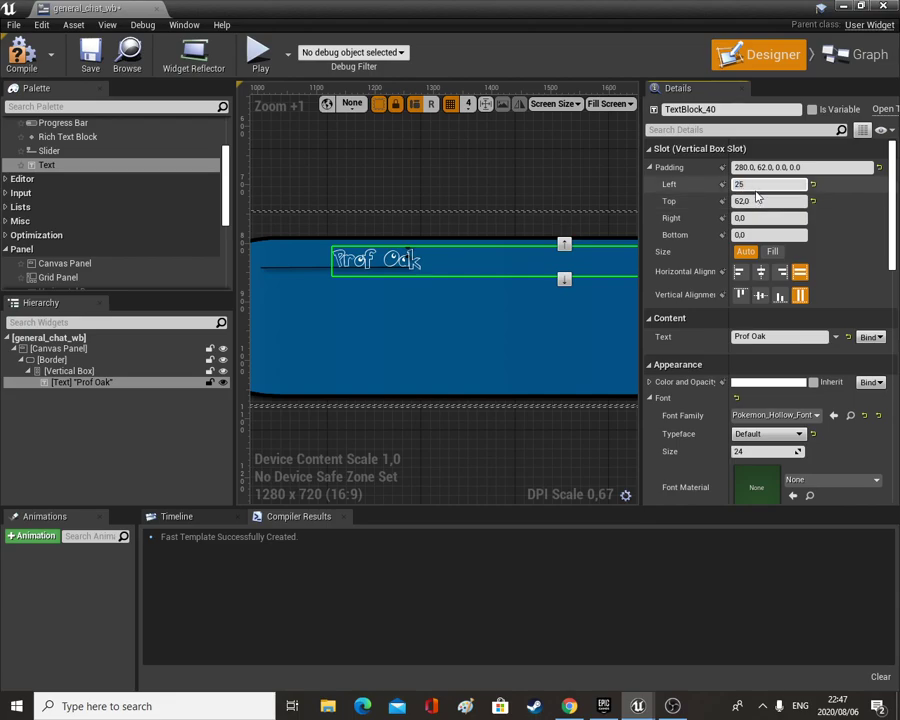
pyautogui.write('6')
pyautogui.press('Return')
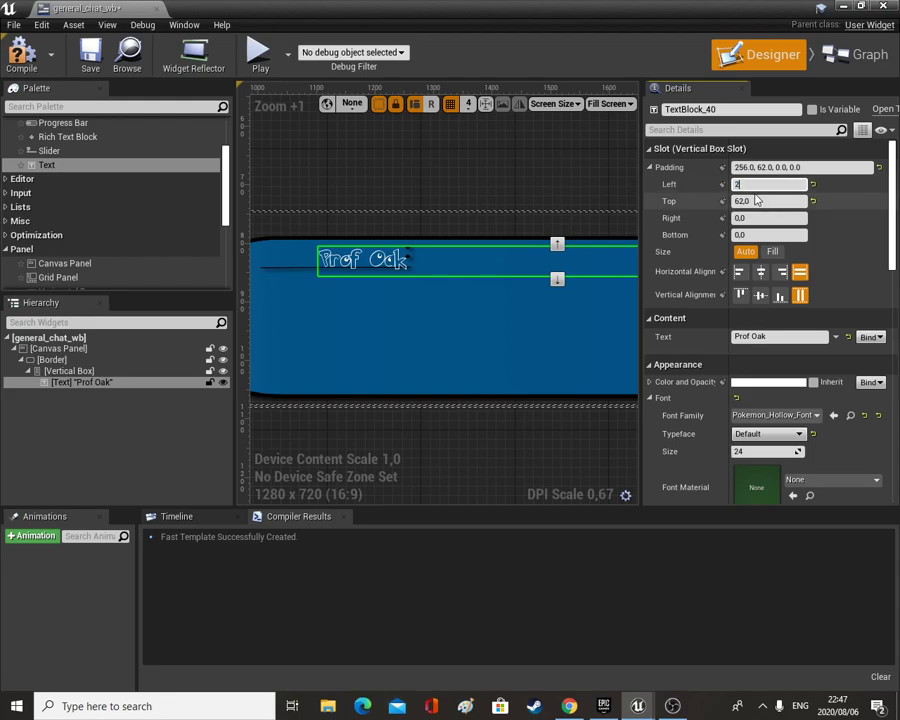
pyautogui.write('0')
pyautogui.press('Return')
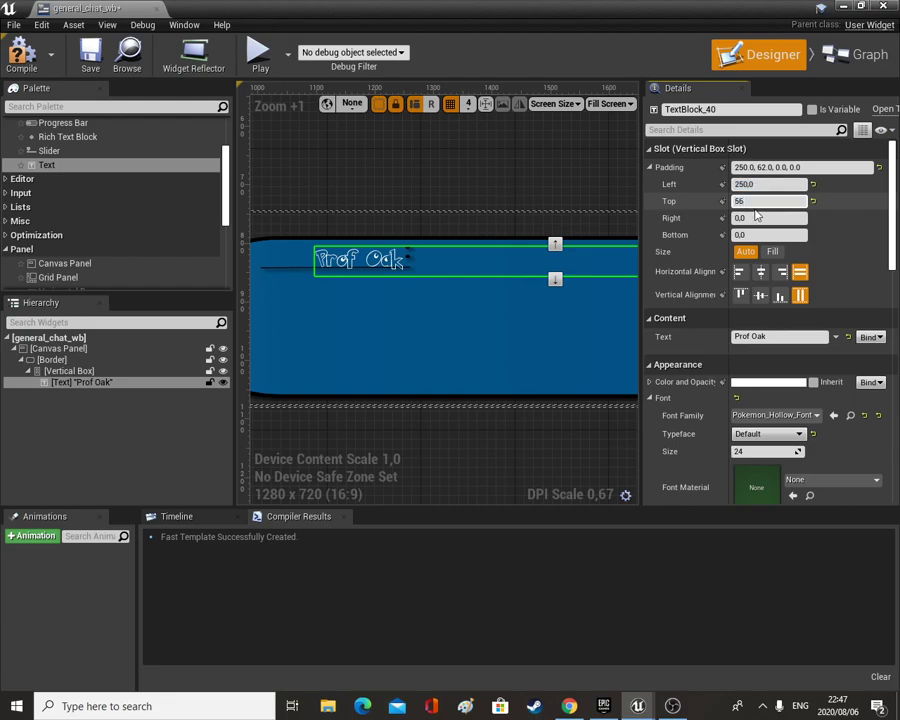
pyautogui.press('Return')
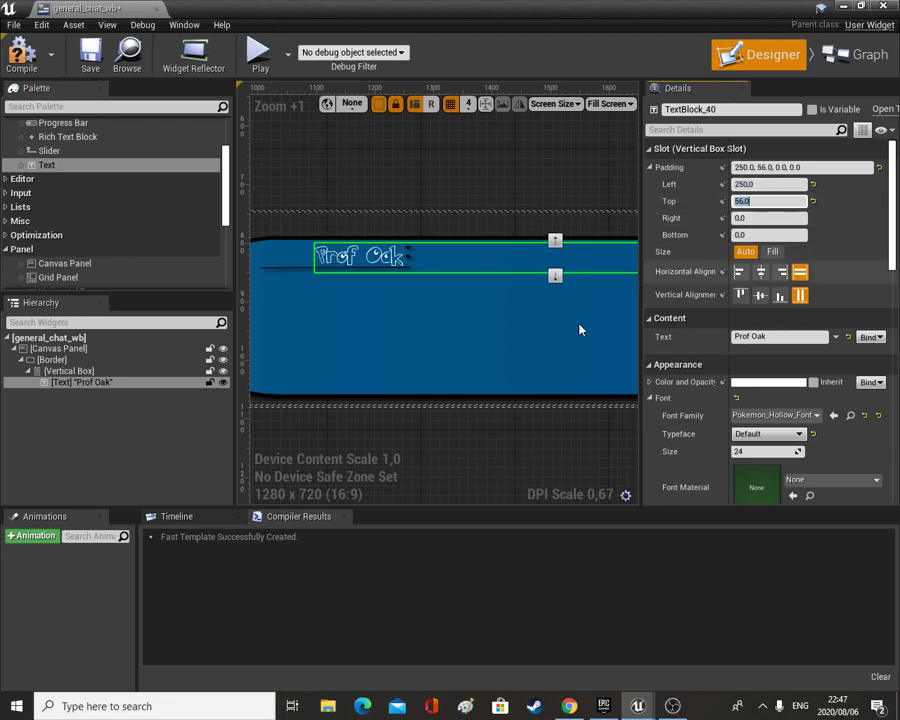
# Add a second Text widget to the Vertical Box below Prof Oak and make it a variable named body text.
pyautogui.click(458, 335)
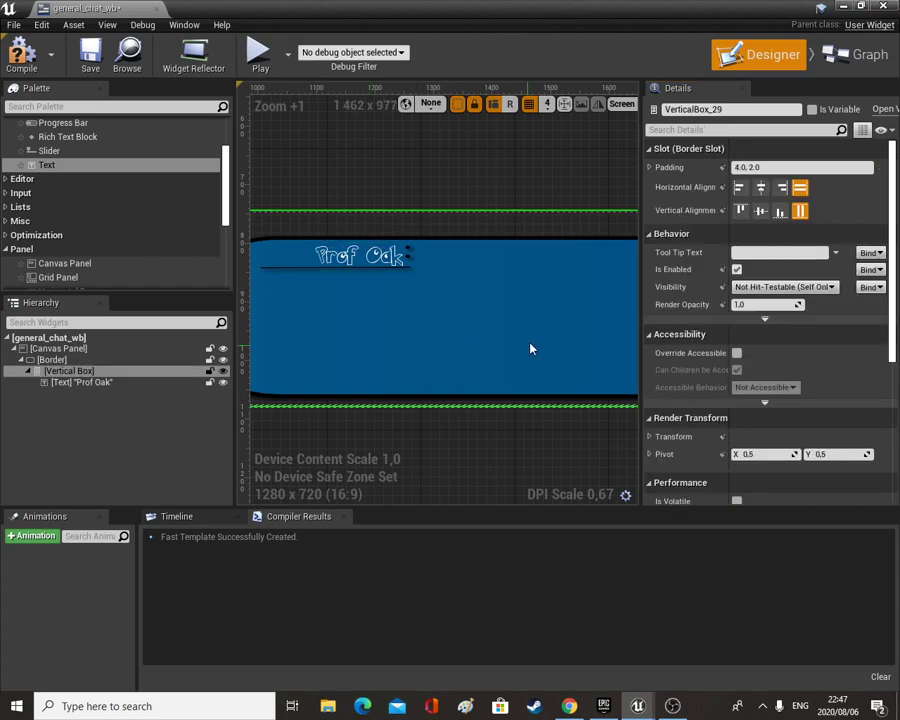
pyautogui.scroll(-3, 388, 354)
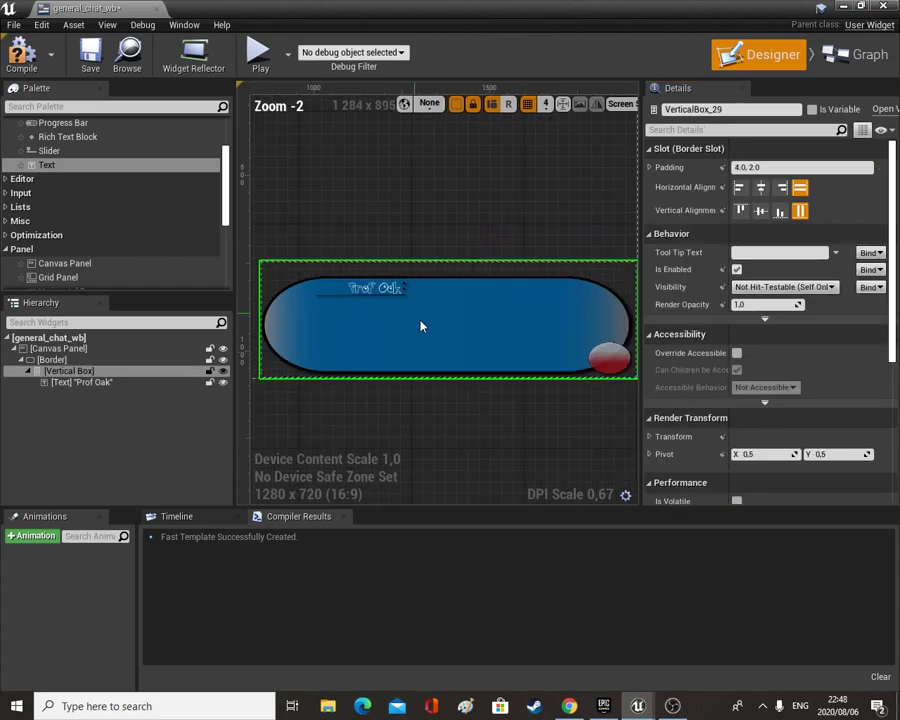
pyautogui.scroll(2, 462, 340)
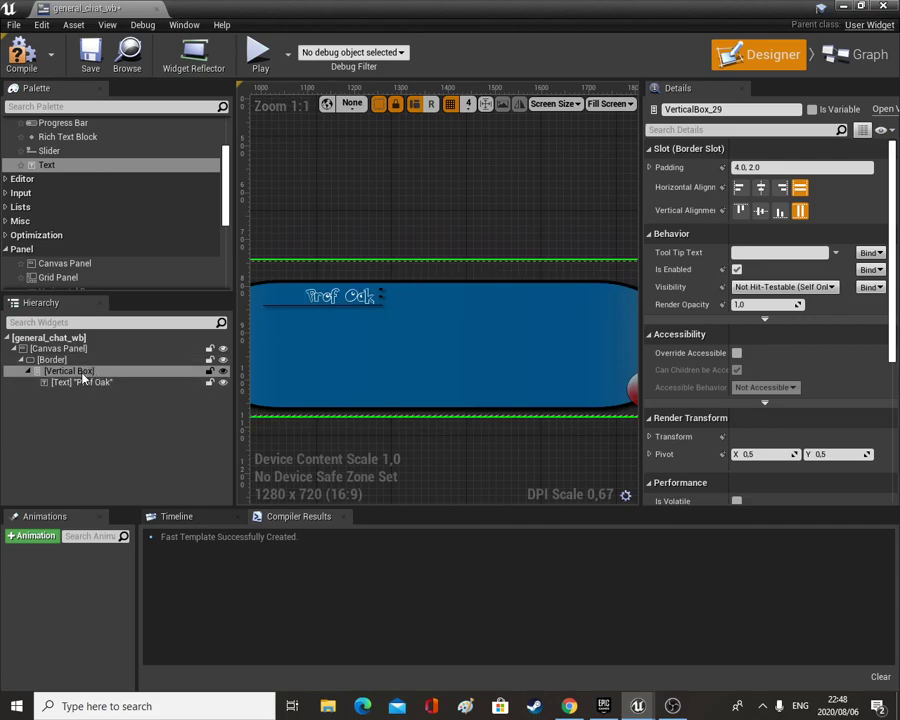
pyautogui.moveTo(58, 175); pyautogui.dragTo(90, 307)
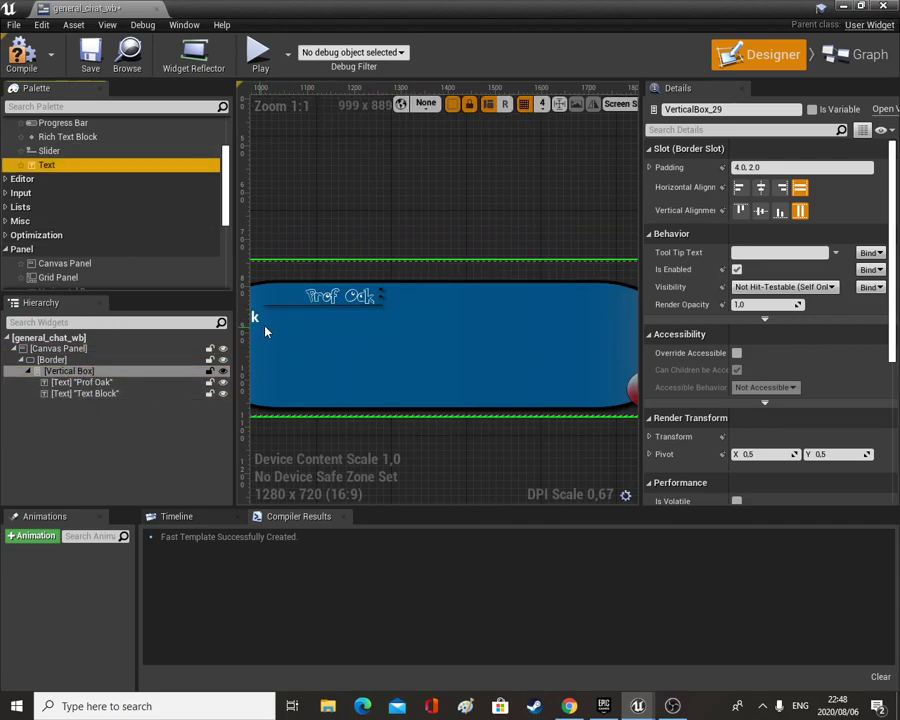
pyautogui.moveTo(110, 388); pyautogui.dragTo(100, 392)
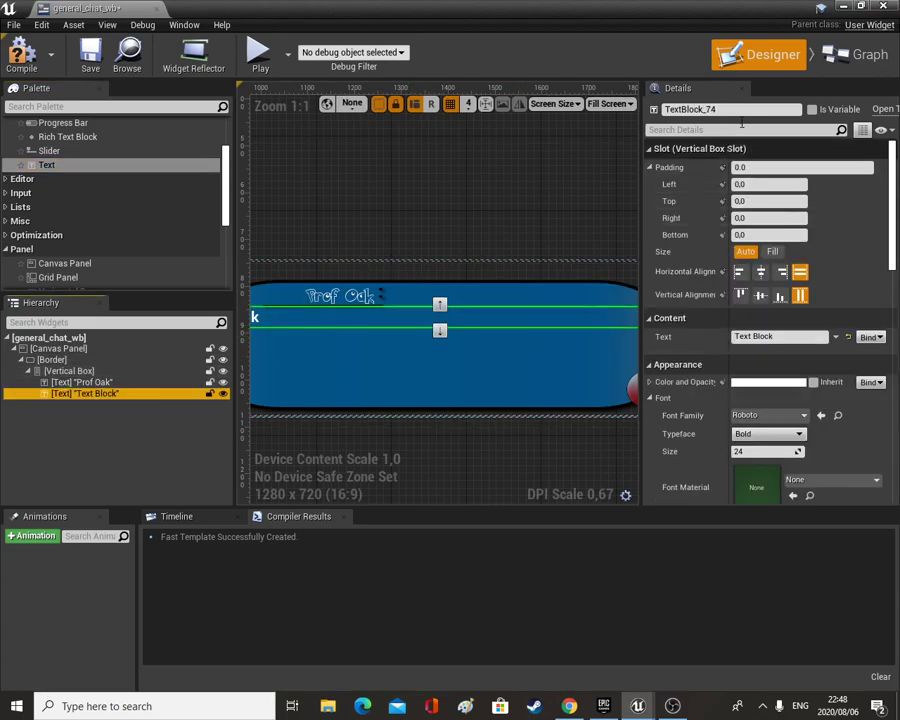
pyautogui.click(812, 110)
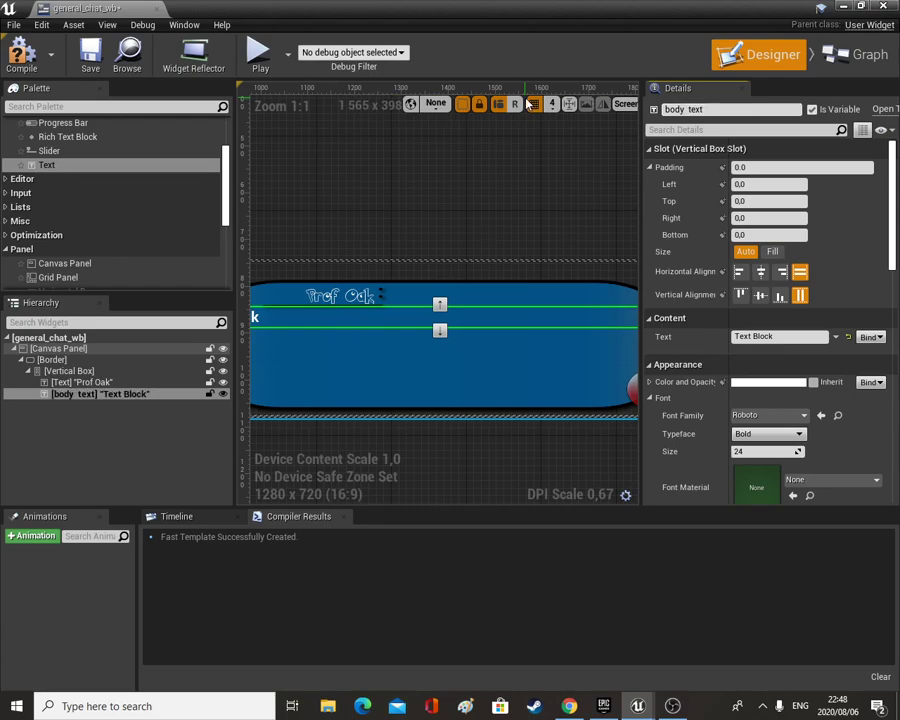
# Make the Prof Oak text a variable named ai name and compile the widget.
pyautogui.click(81, 384)
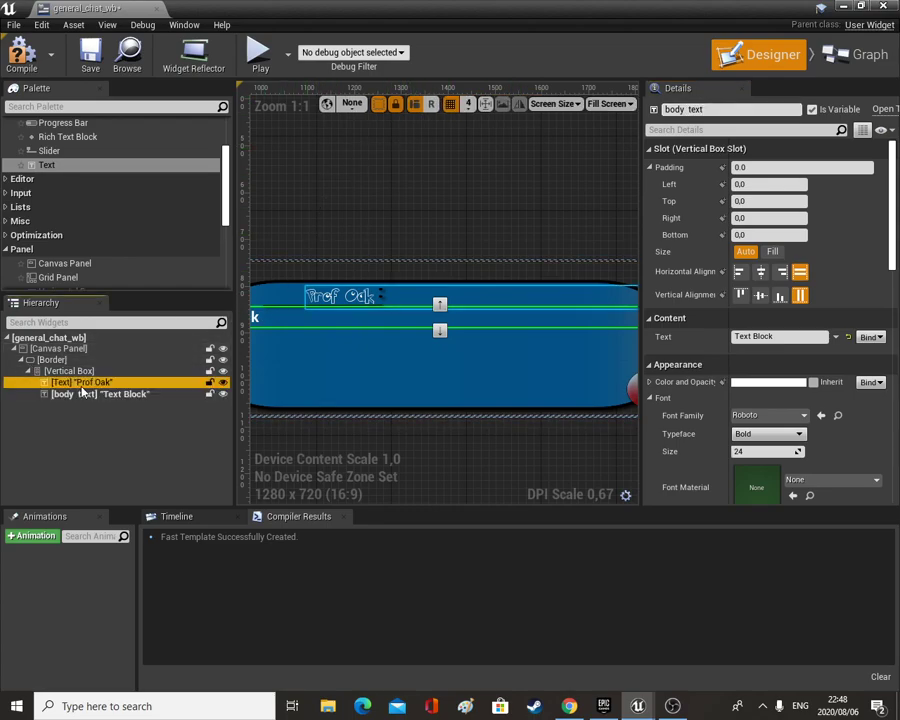
pyautogui.click(812, 110)
pyautogui.hotkey('ctrl', 'a')
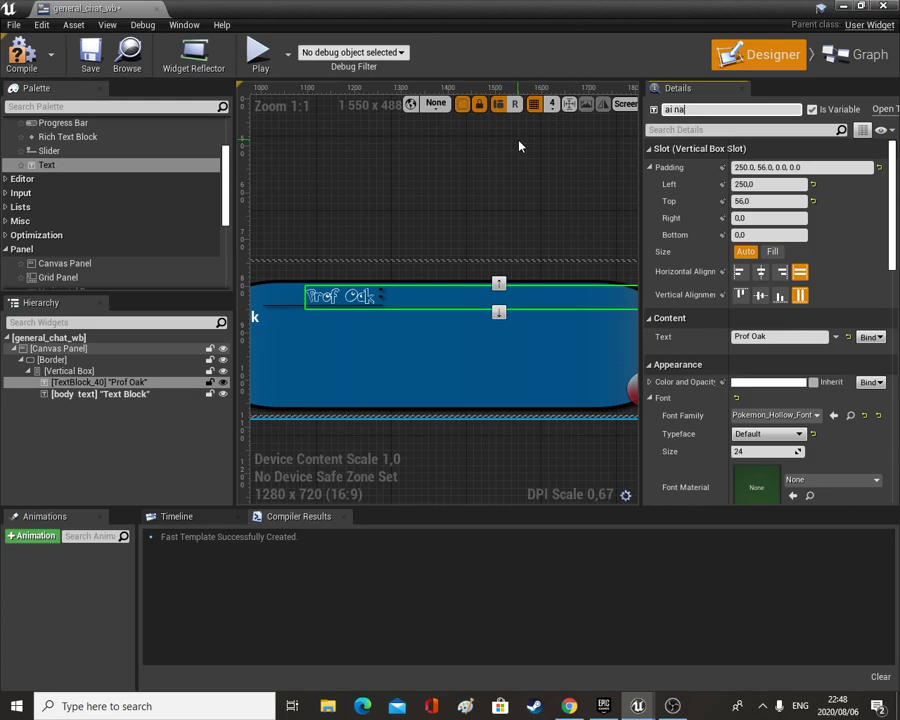
pyautogui.write('ai name')
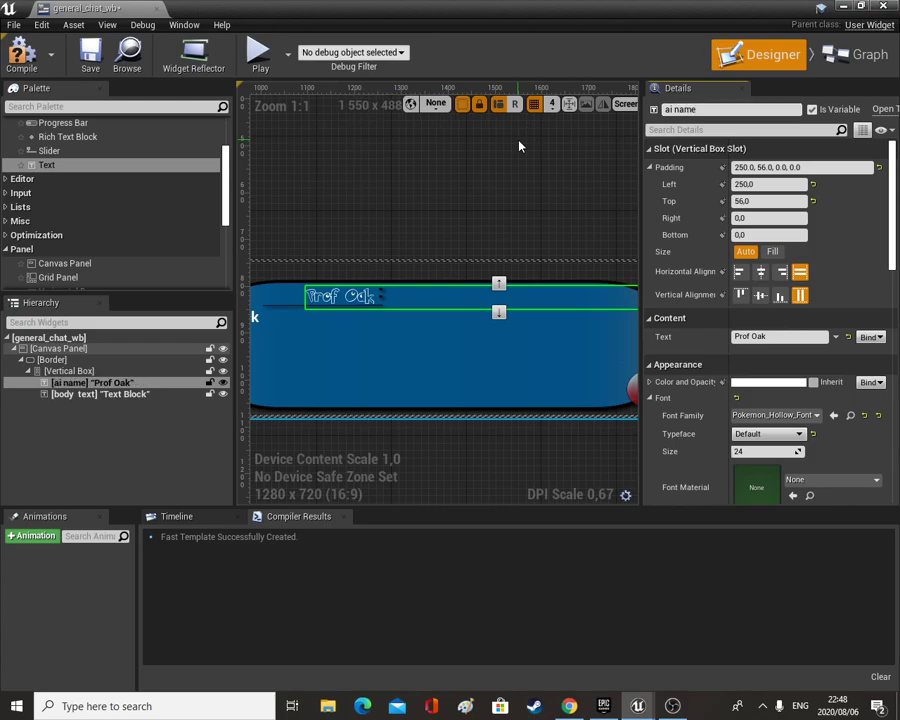
pyautogui.press('Return')
pyautogui.press('F7')
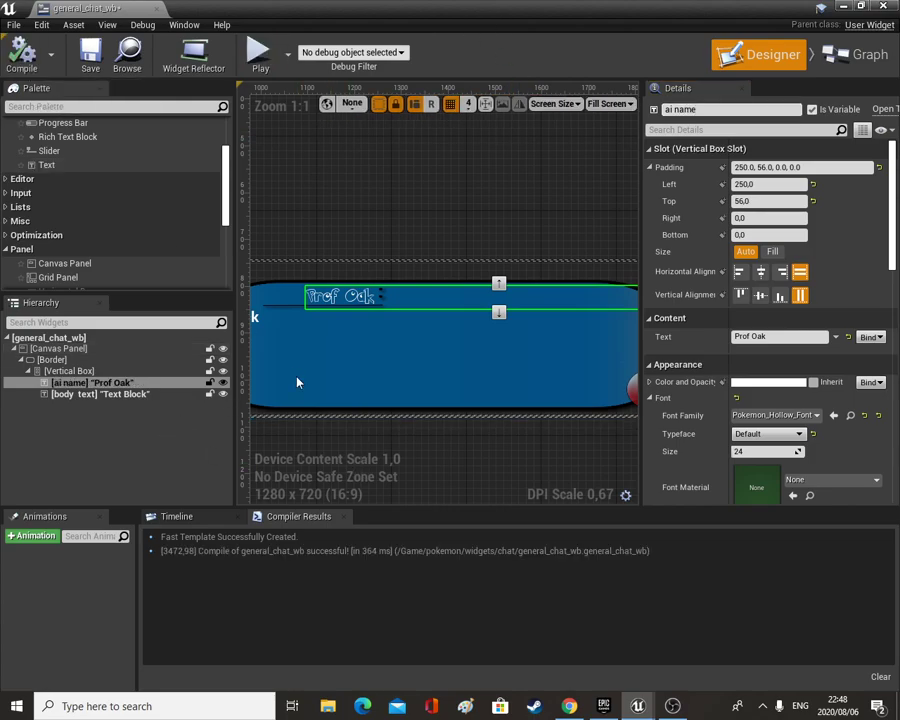
# Set the body text block's left padding to 85 and compile the widget.
pyautogui.scroll(-2, 425, 403)
pyautogui.moveTo(514, 408); pyautogui.dragTo(544, 305, button='right')
pyautogui.click(290, 268)
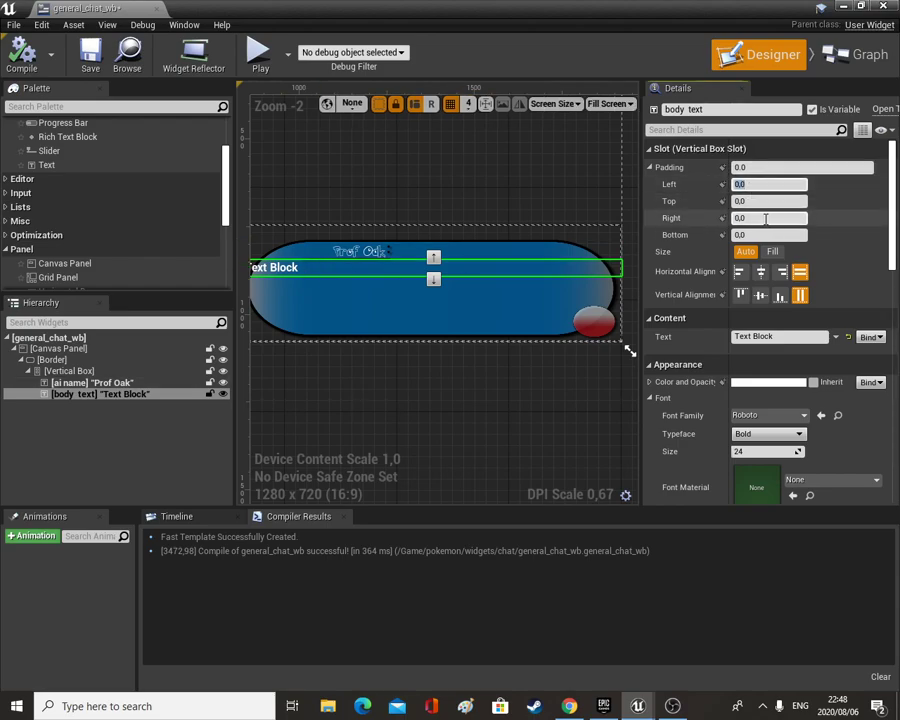
pyautogui.write('65')
pyautogui.press('Return')
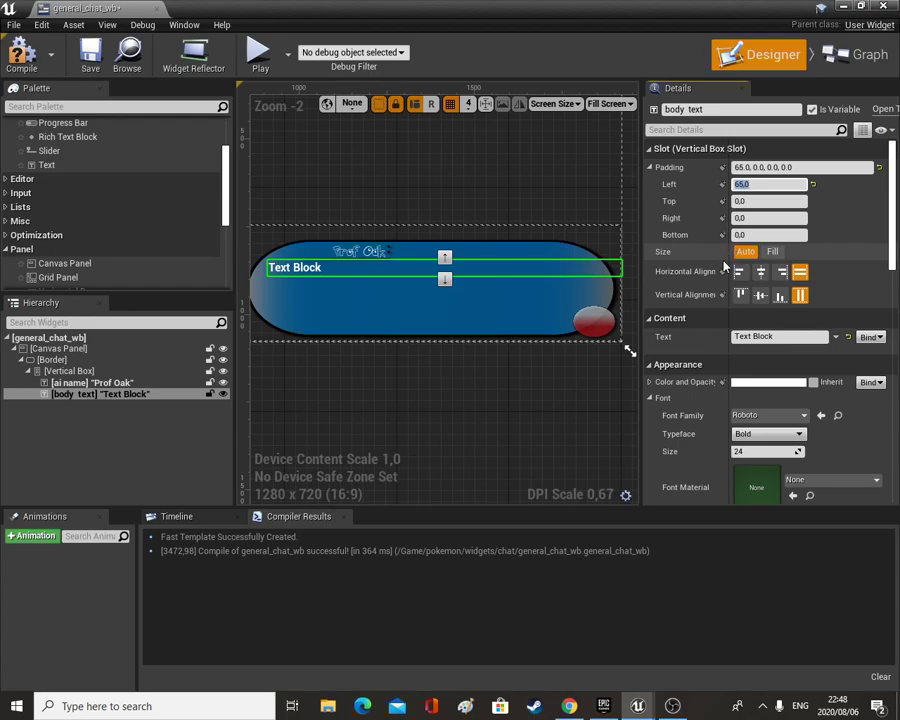
pyautogui.write('85')
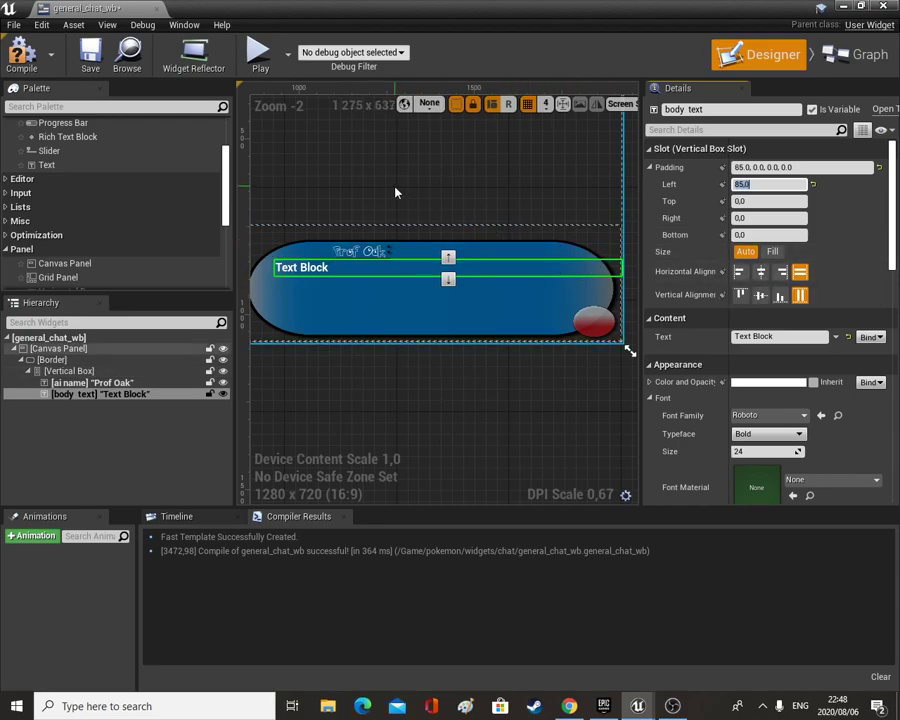
pyautogui.click(22, 52)
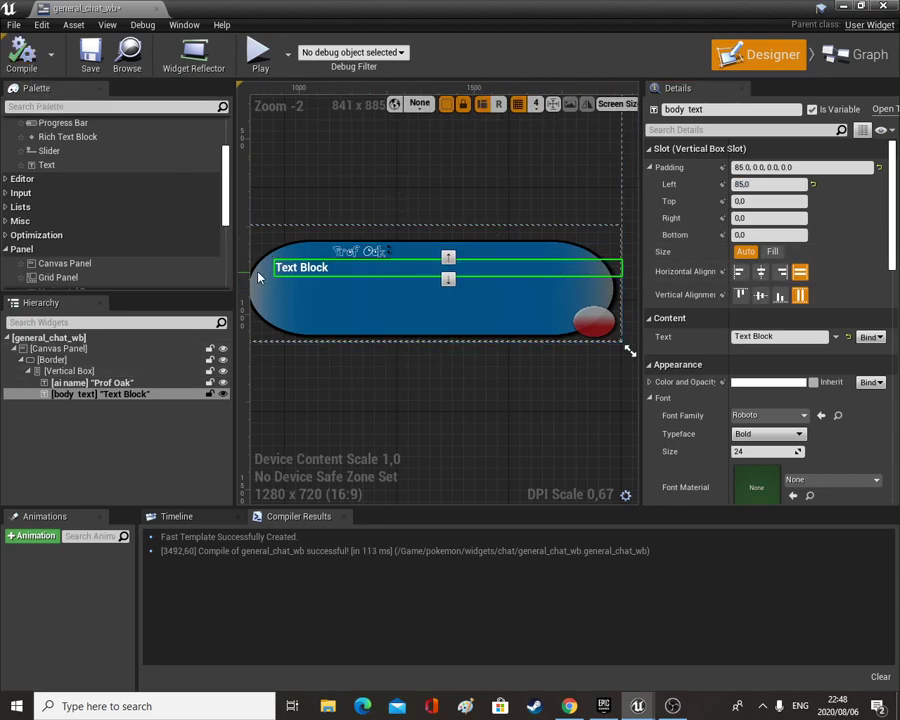
# Set the body text's font family to KOMIKAB__Font and its color to black.
pyautogui.click(754, 418)
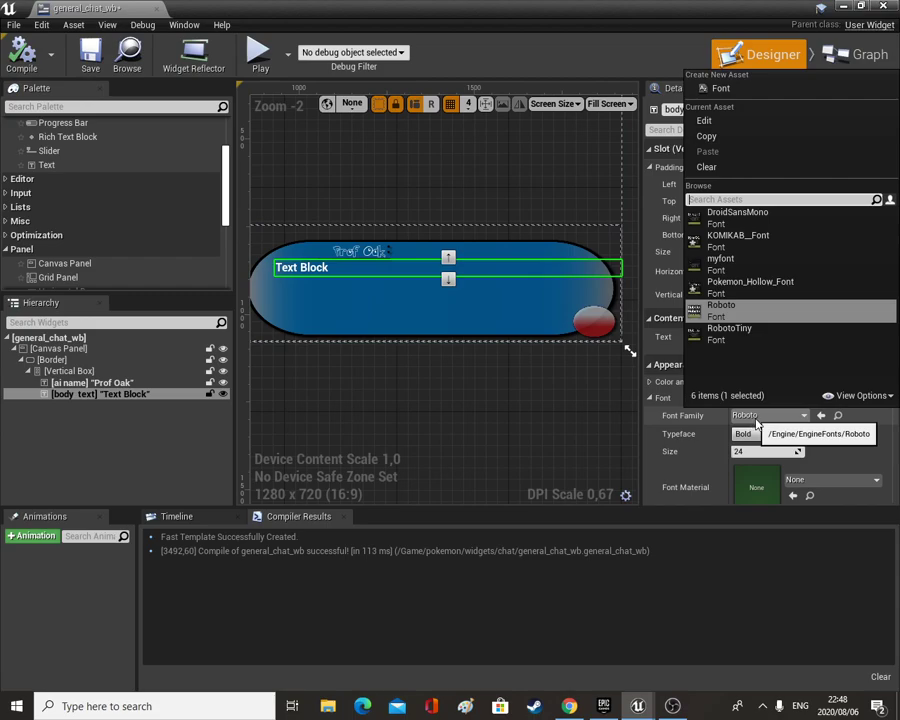
pyautogui.click(750, 246)
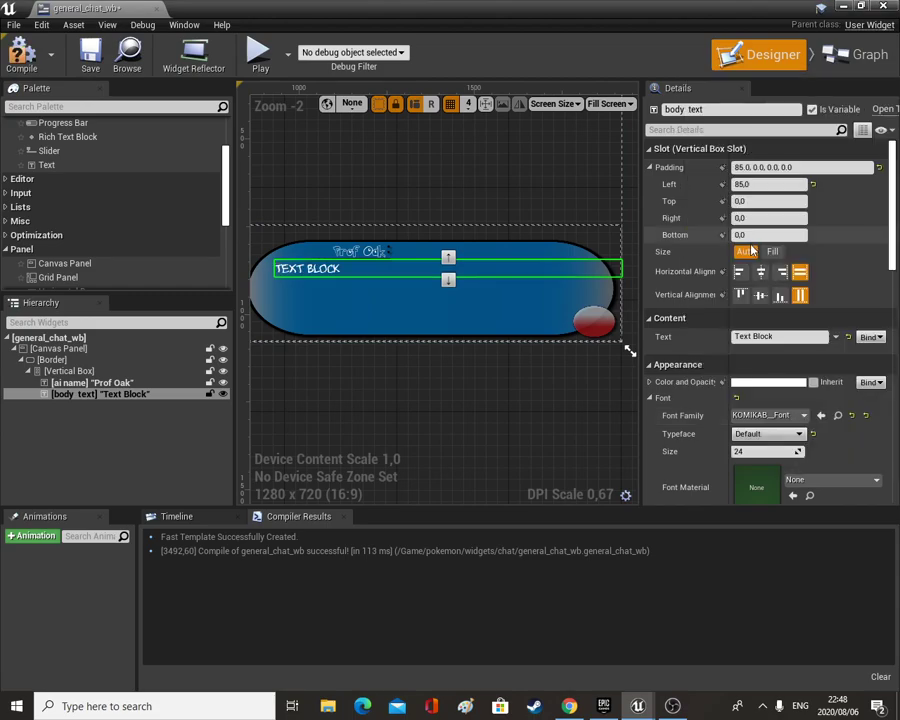
pyautogui.click(779, 384)
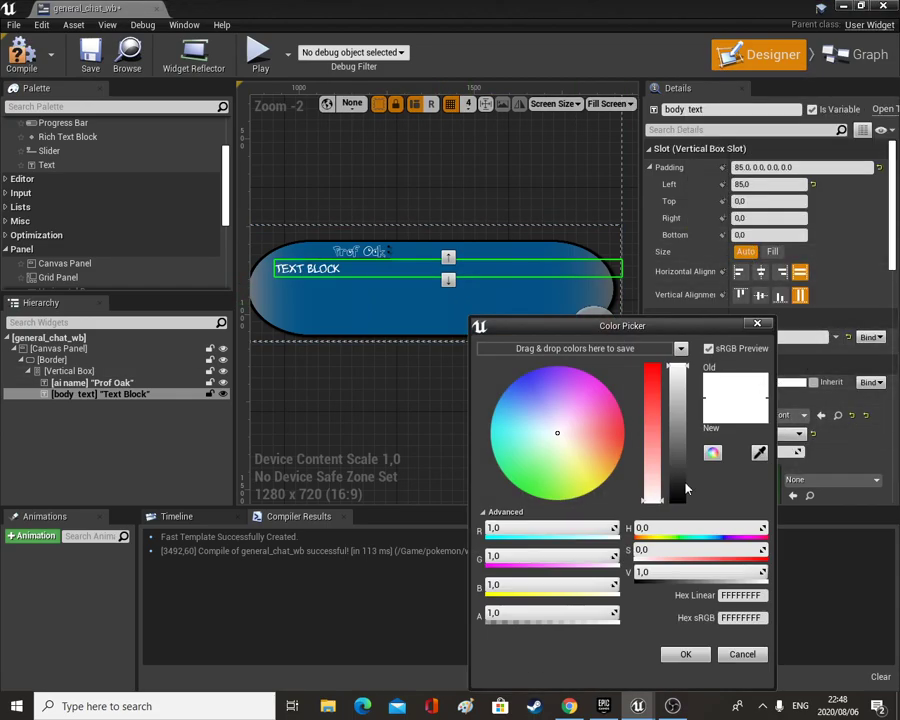
pyautogui.moveTo(686, 488); pyautogui.dragTo(684, 516)
pyautogui.click(686, 655)
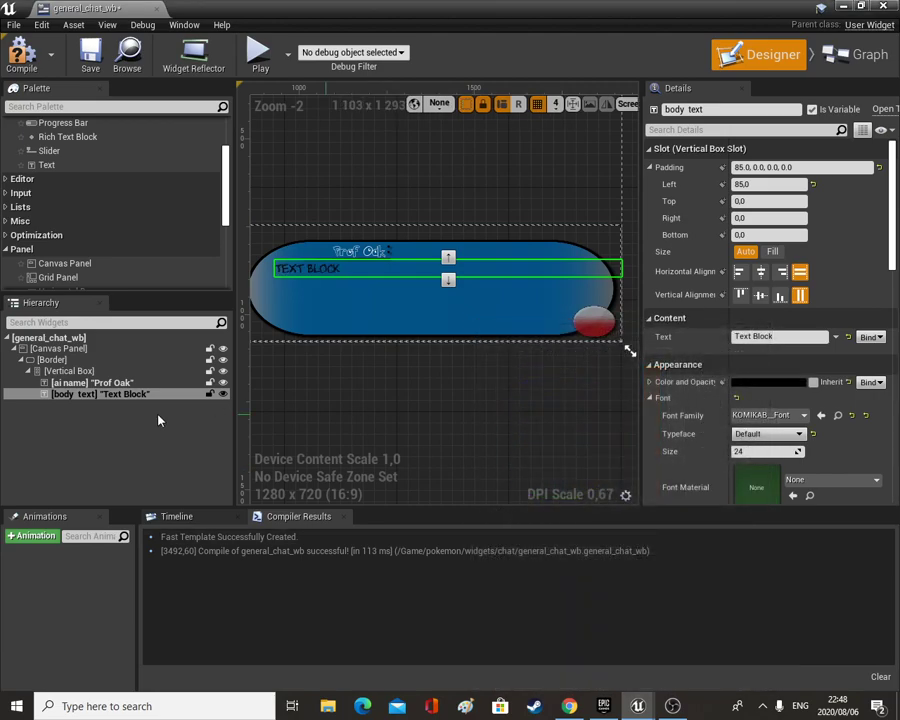
# Change the Prof Oak text's color to black.
pyautogui.click(368, 254)
pyautogui.click(742, 383)
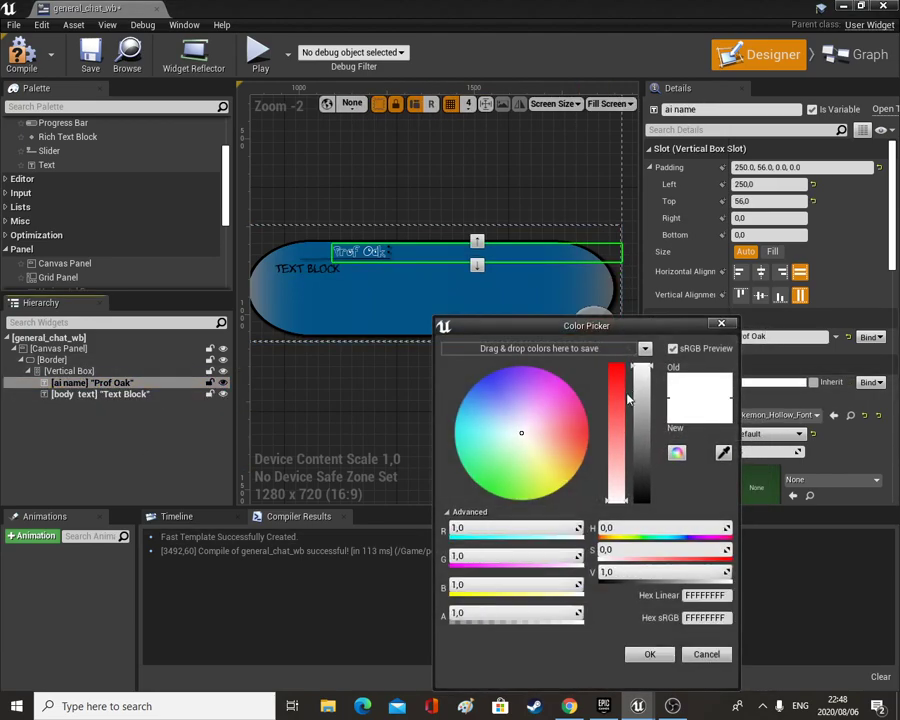
pyautogui.moveTo(645, 436); pyautogui.dragTo(645, 502)
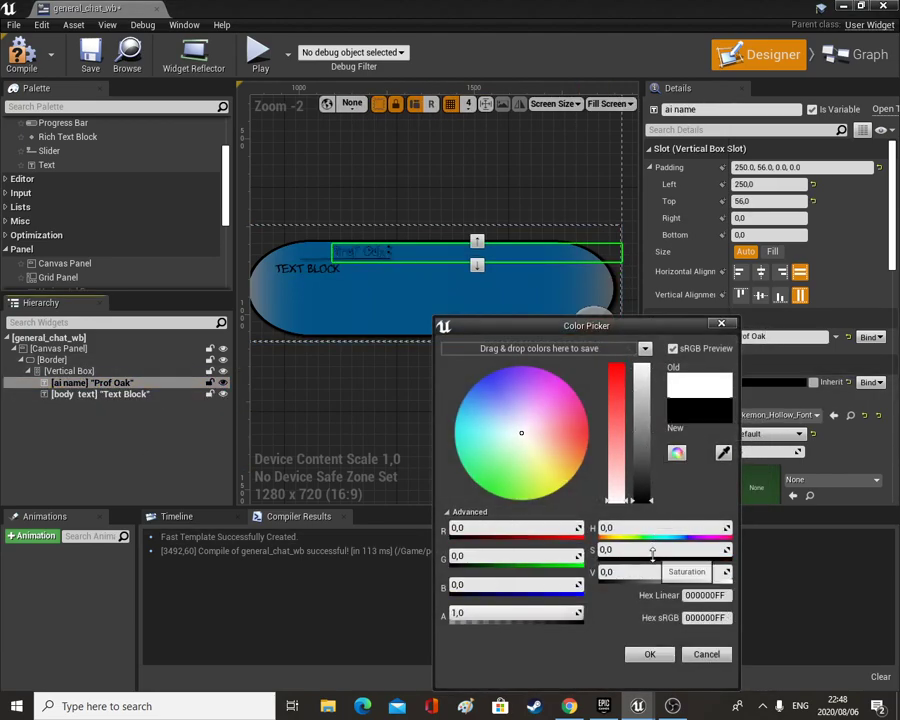
pyautogui.click(648, 655)
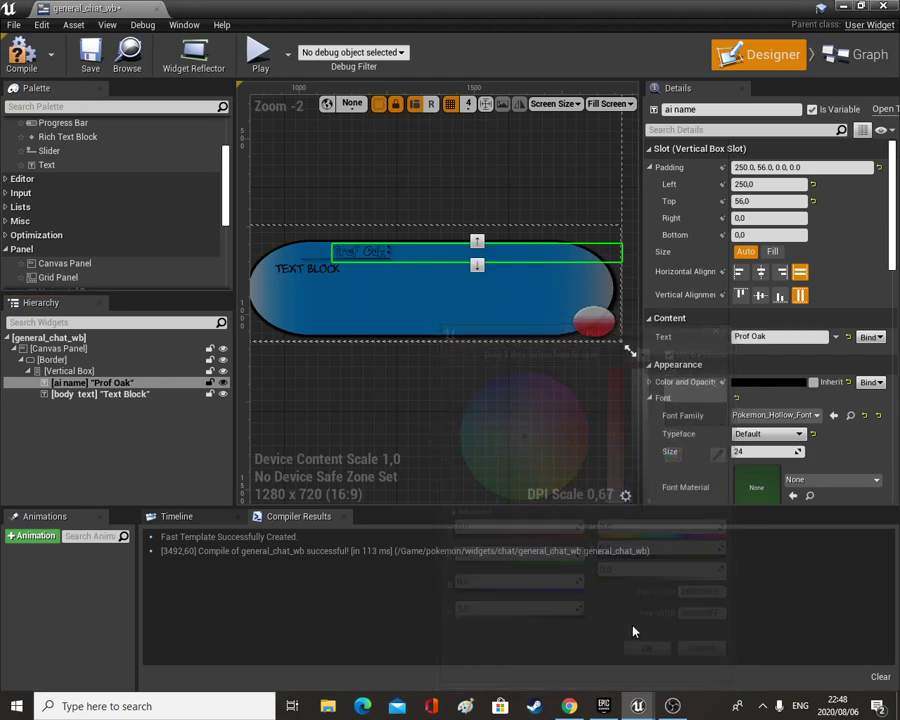
# Switch the body text's font family to Pokemon_Hollow_Font.
pyautogui.click(80, 395)
pyautogui.scroll(7, 307, 277)
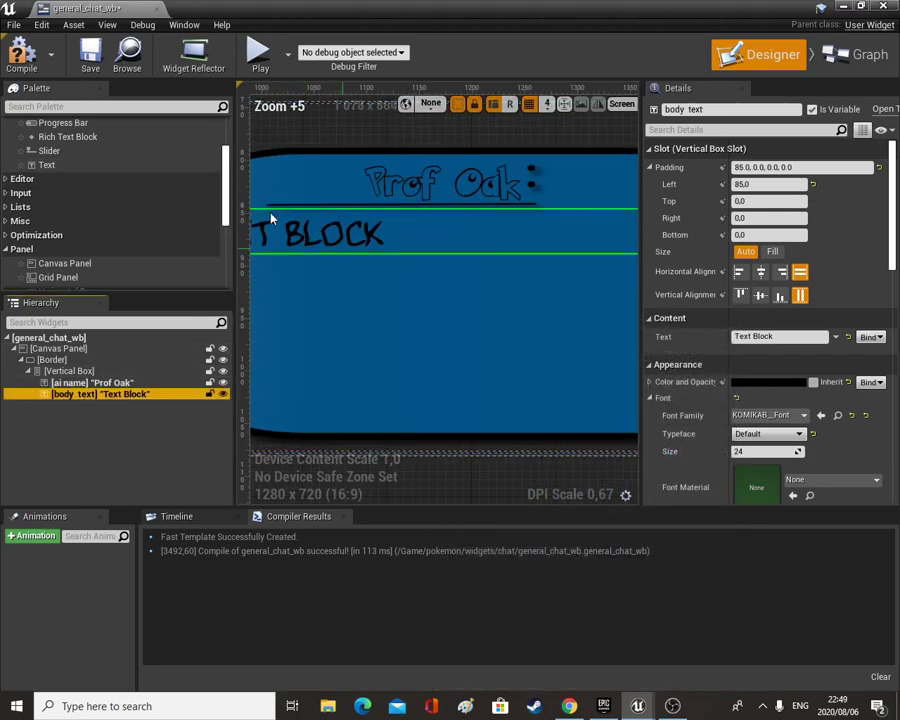
pyautogui.scroll(-2, 366, 282)
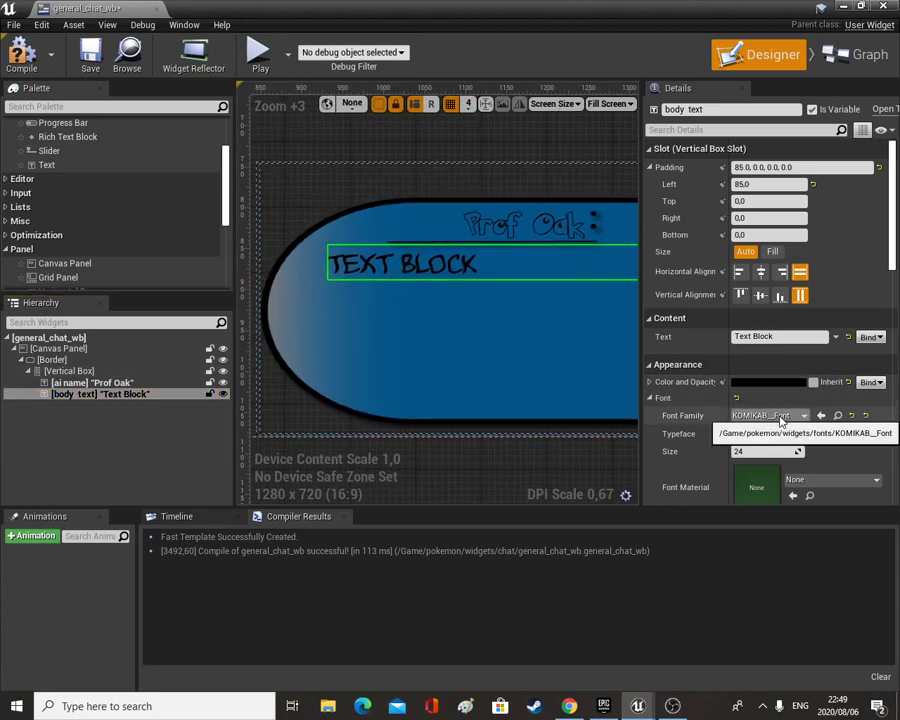
pyautogui.click(766, 415)
pyautogui.click(745, 287)
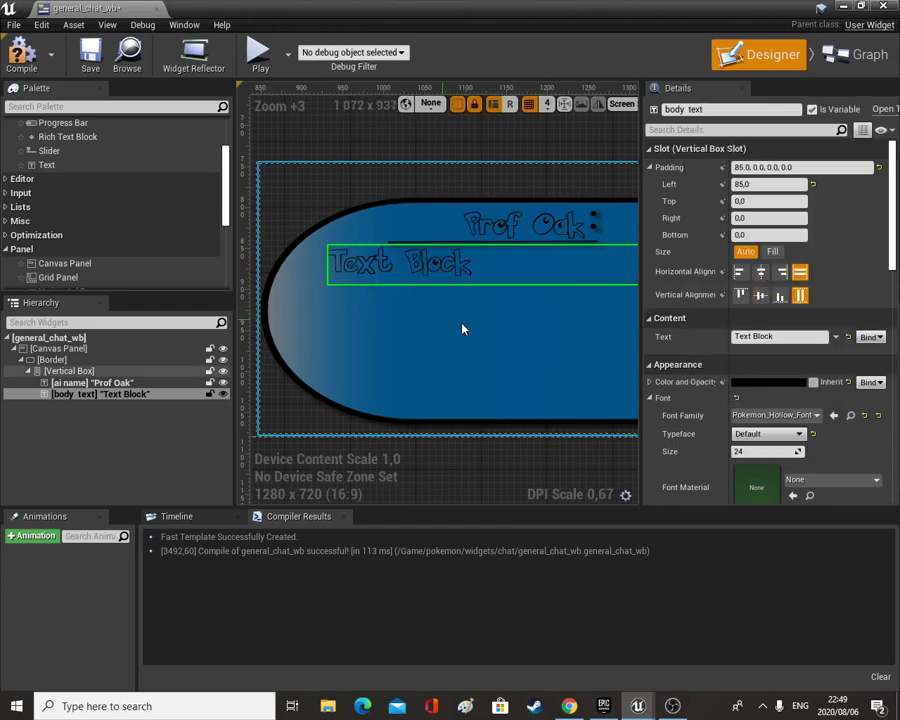
pyautogui.moveTo(540, 324); pyautogui.dragTo(478, 331, button='right')
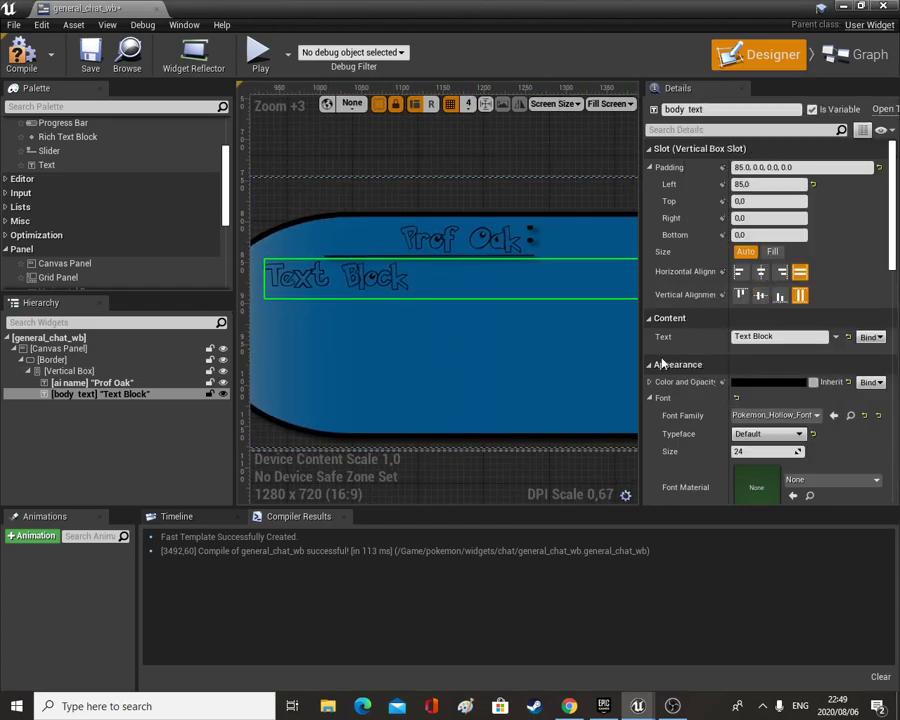
# Set the body text's font outline size to 1.
pyautogui.scroll(-3, 686, 404)
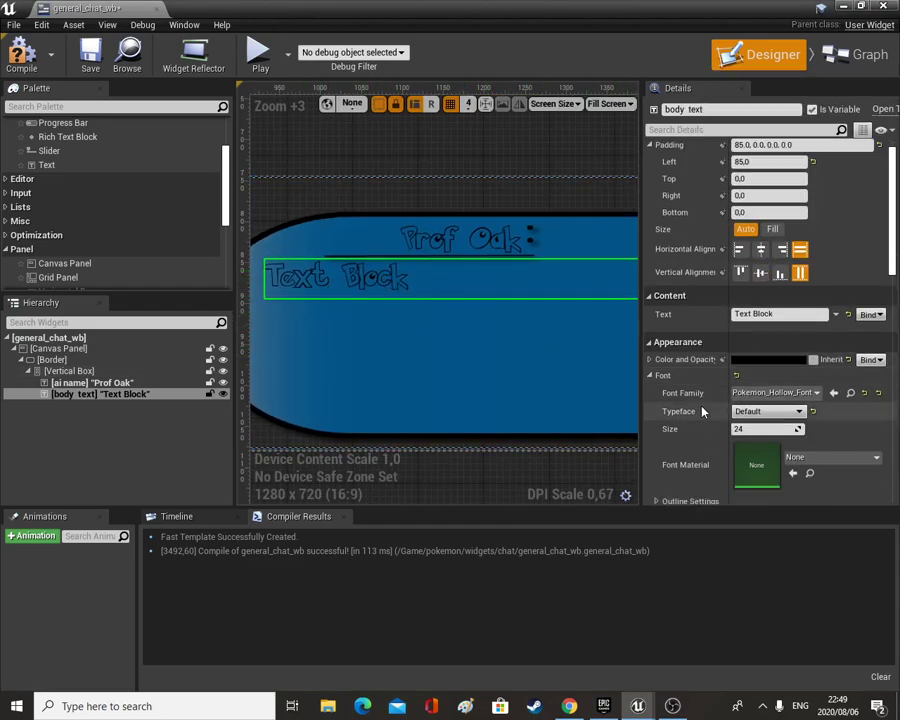
pyautogui.scroll(-1, 684, 395)
pyautogui.click(661, 432)
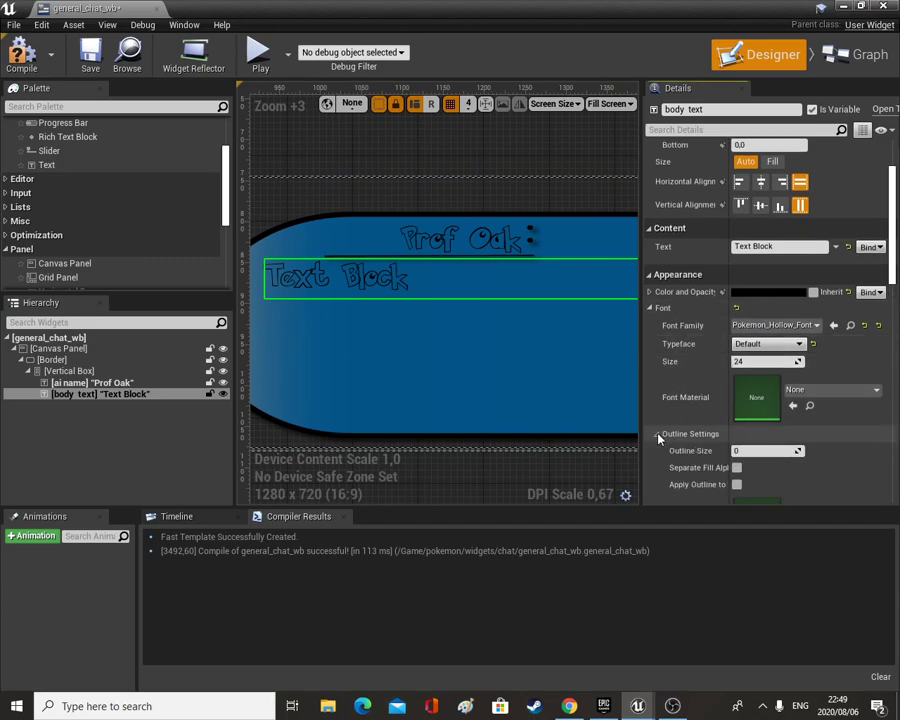
pyautogui.scroll(-2, 703, 445)
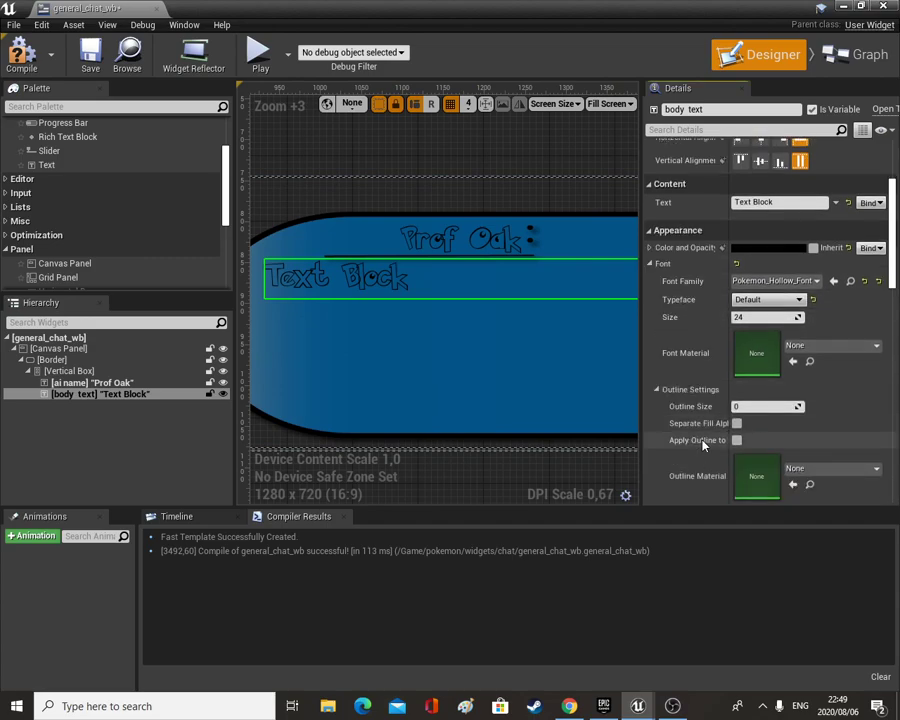
pyautogui.click(750, 406)
pyautogui.write('1')
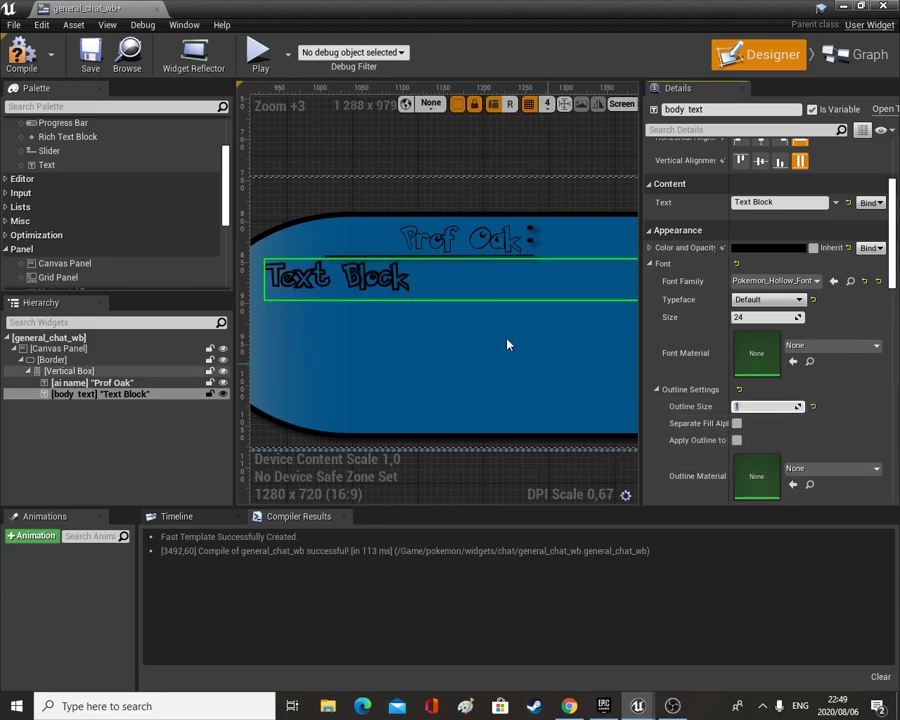
# Set the Prof Oak text's font outline size to 1.
pyautogui.click(95, 383)
pyautogui.click(756, 407)
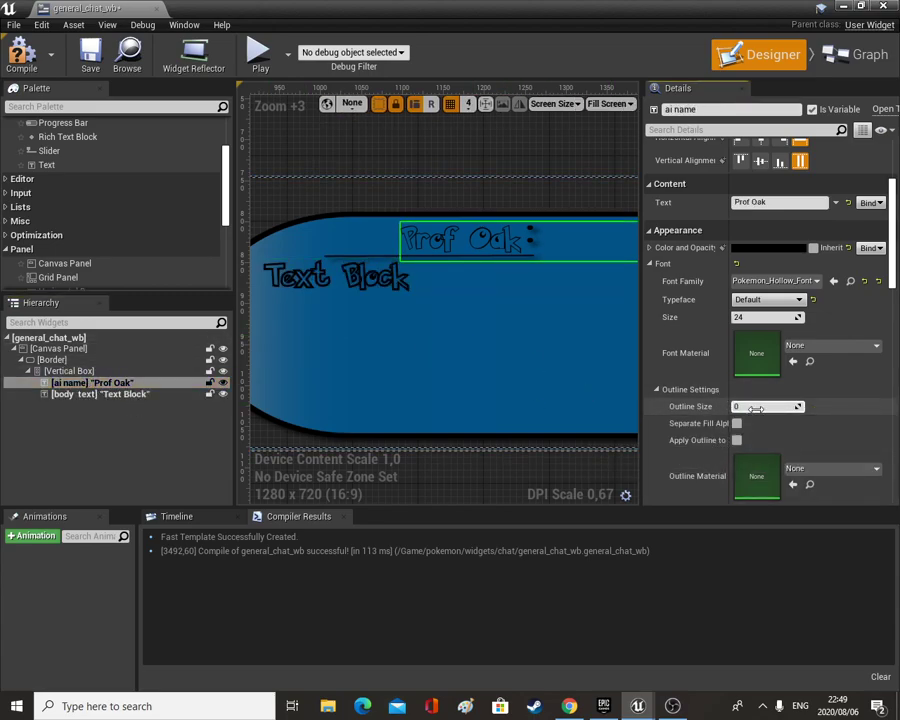
pyautogui.press('Return')
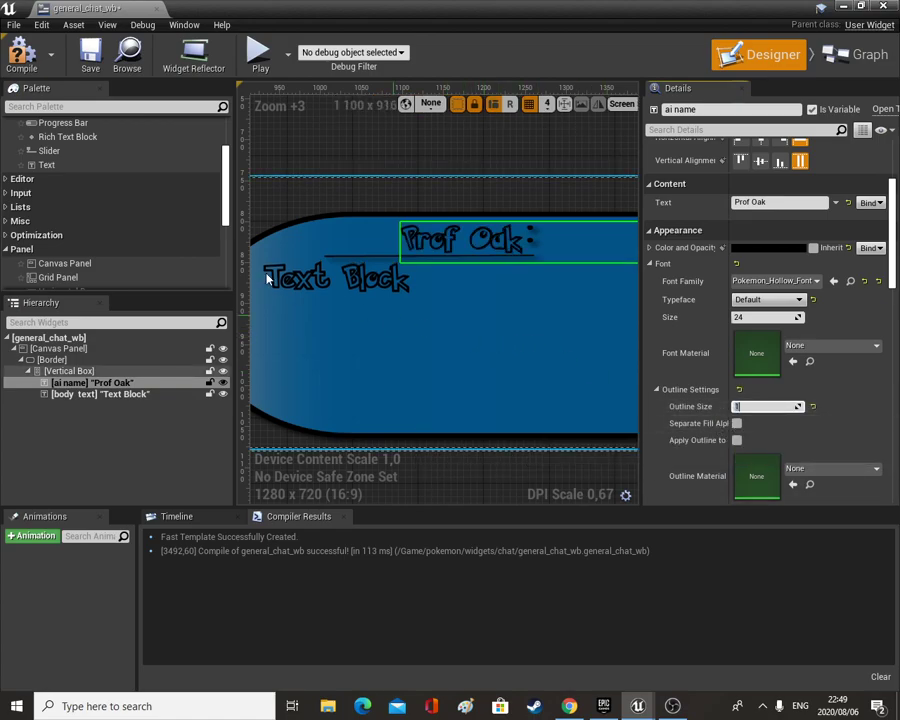
# Compile and save the general_chat_wb widget.
pyautogui.click(24, 58)
pyautogui.click(89, 55)
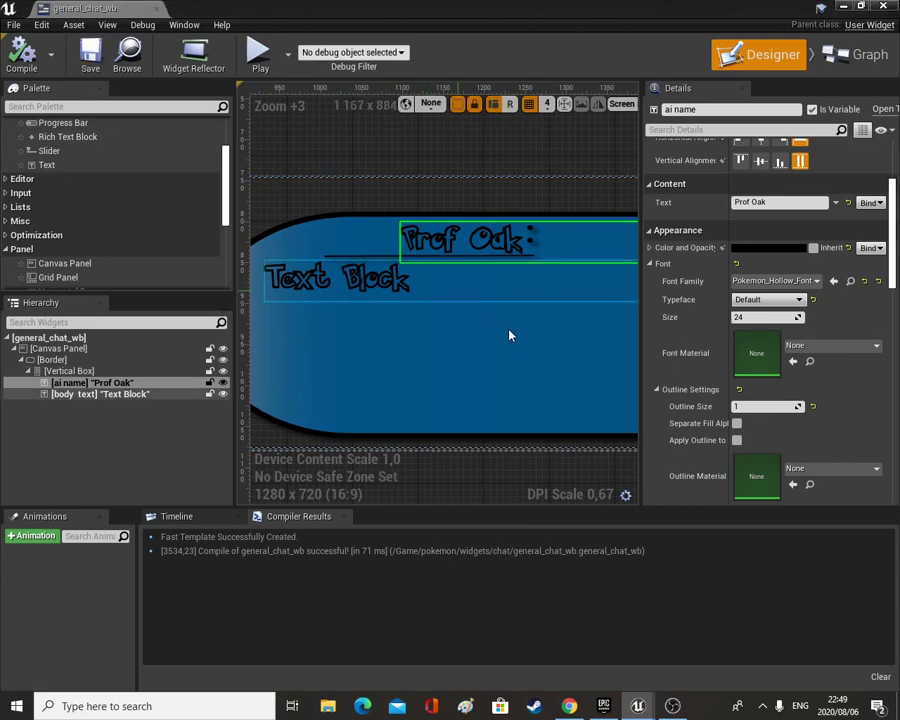
pyautogui.scroll(-2, 705, 420)
pyautogui.scroll(-3, 715, 418)
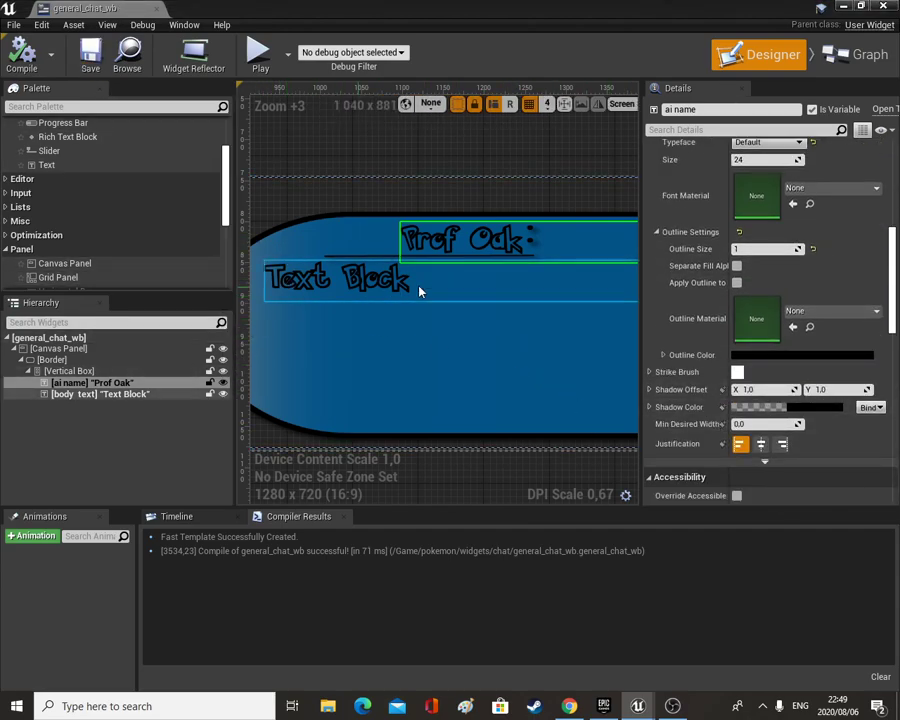
pyautogui.click(95, 394)
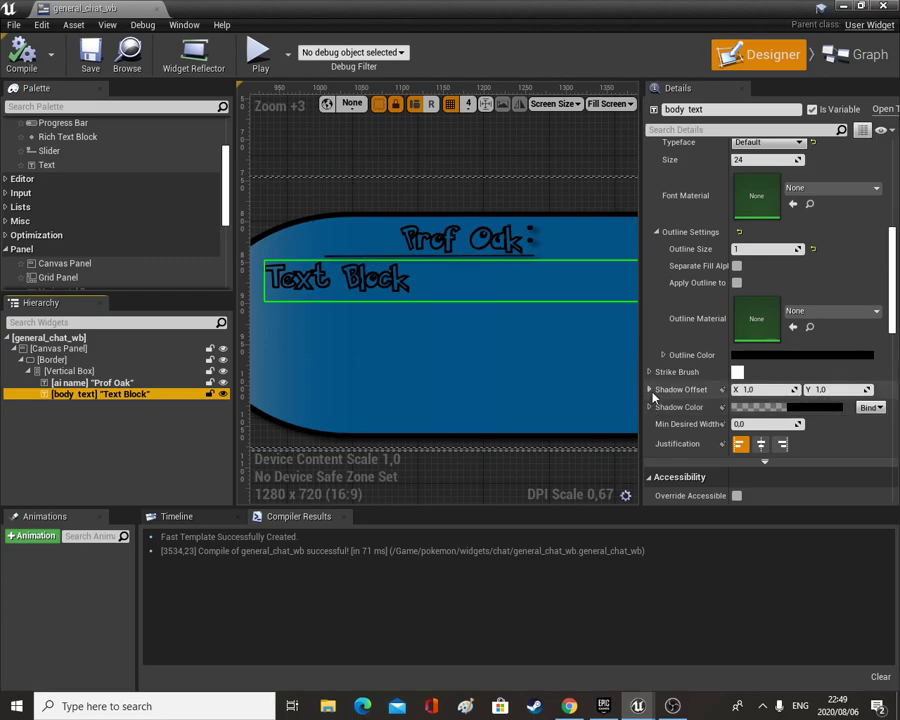
pyautogui.scroll(-6, 396, 348)
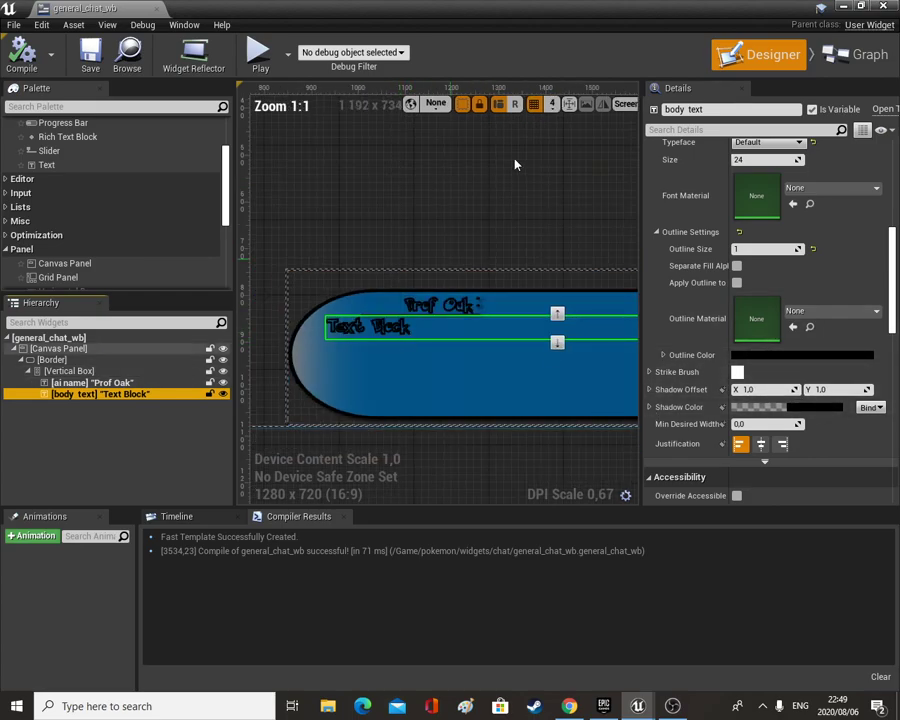
pyautogui.click(91, 56)
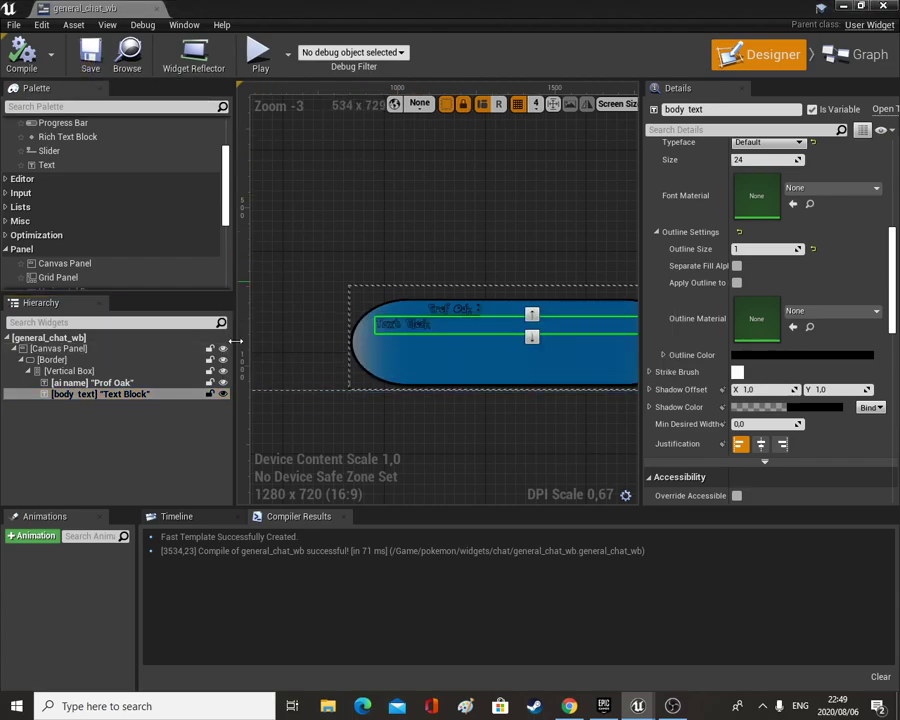
# Add a Button to the Vertical Box below the body text block.
pyautogui.click(69, 371)
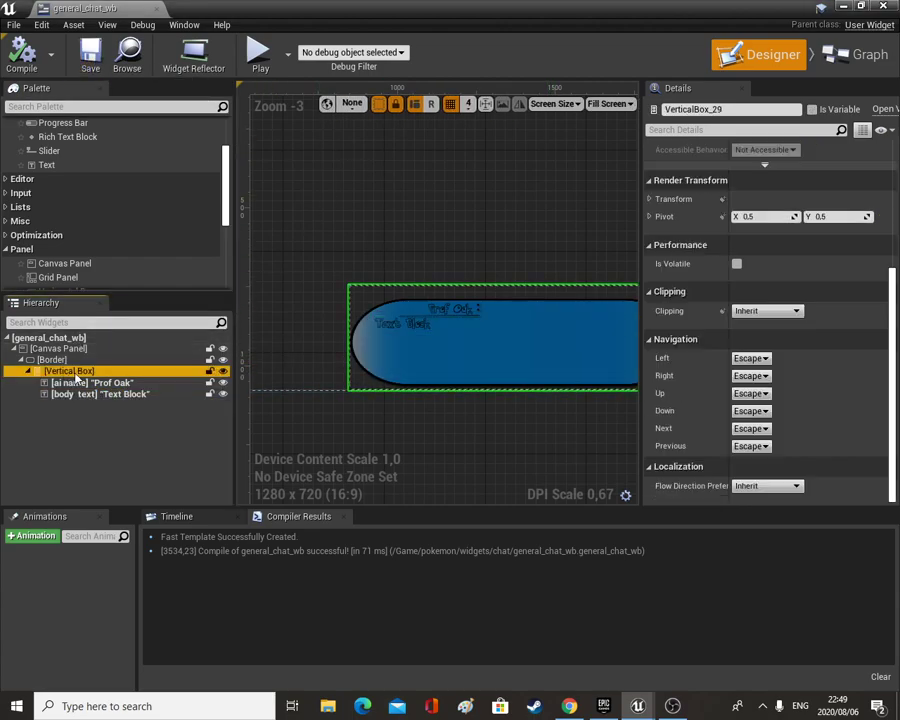
pyautogui.scroll(3, 87, 215)
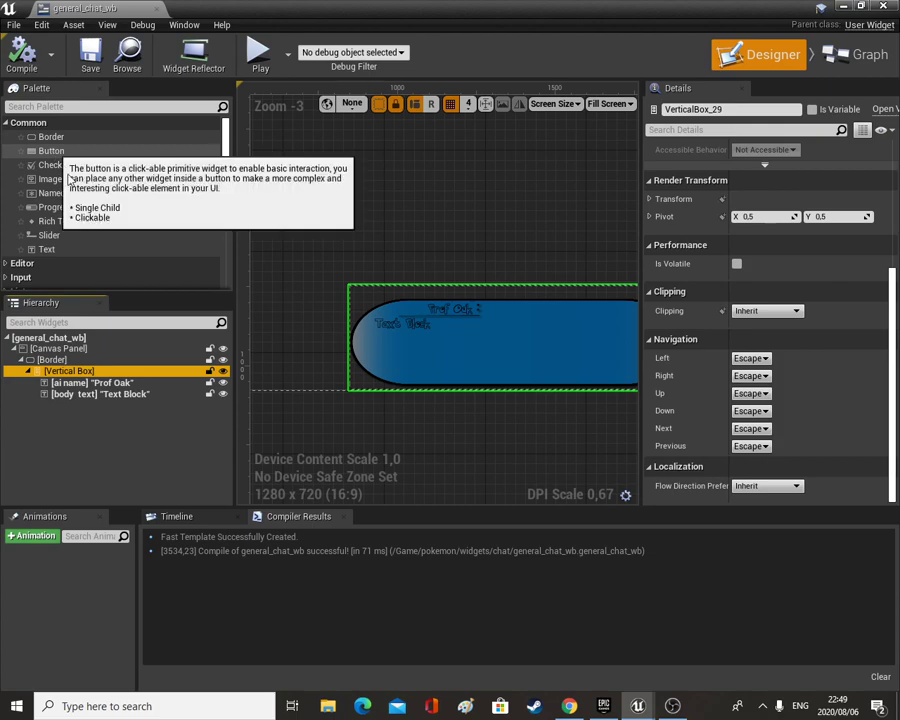
pyautogui.moveTo(50, 151); pyautogui.dragTo(86, 388)
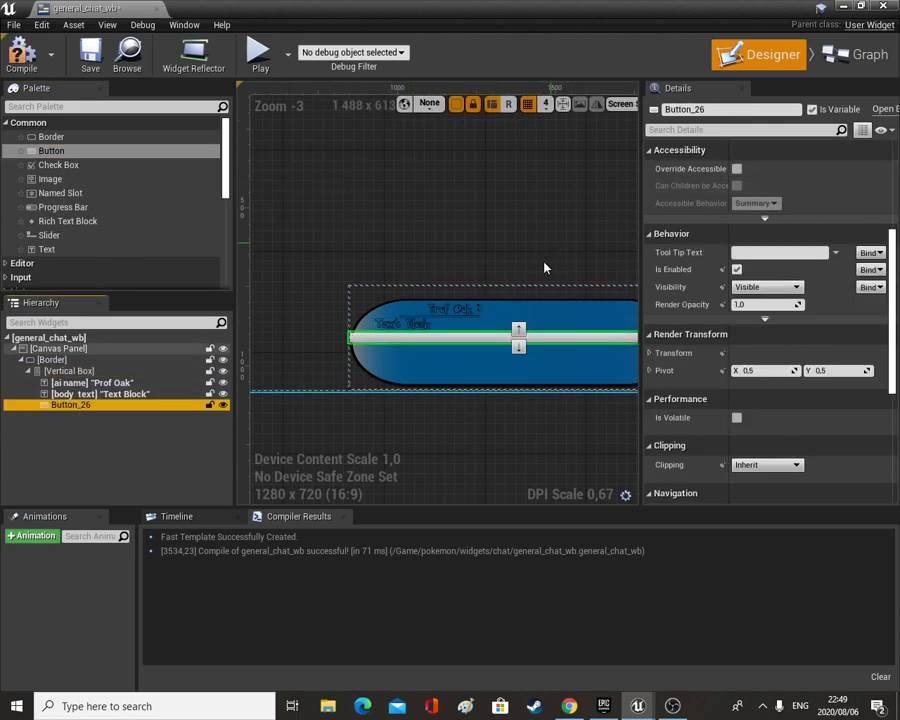
# Set the new button's slot size to Fill 1.0, with right horizontal alignment and bottom vertical alignment.
pyautogui.scroll(-1, 542, 280)
pyautogui.moveTo(566, 375); pyautogui.dragTo(355, 359, button='right')
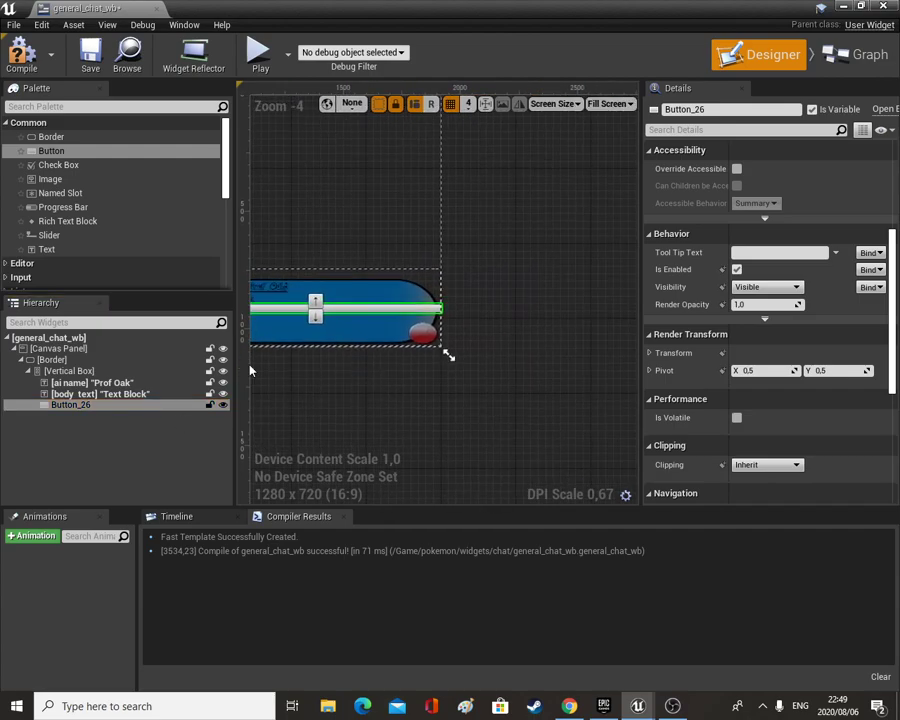
pyautogui.scroll(3, 740, 285)
pyautogui.scroll(3, 740, 285)
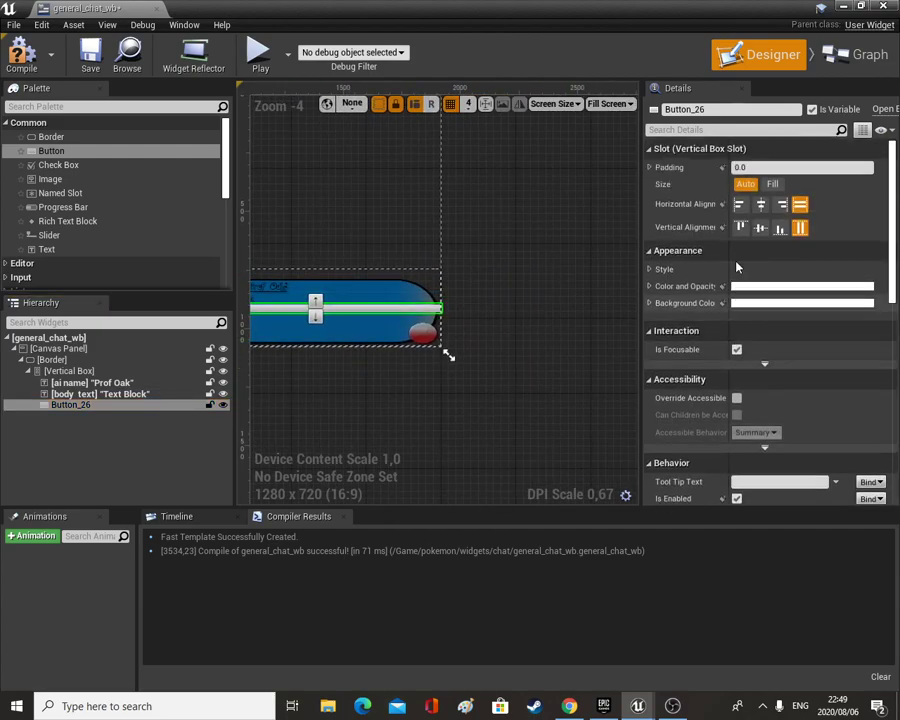
pyautogui.click(780, 228)
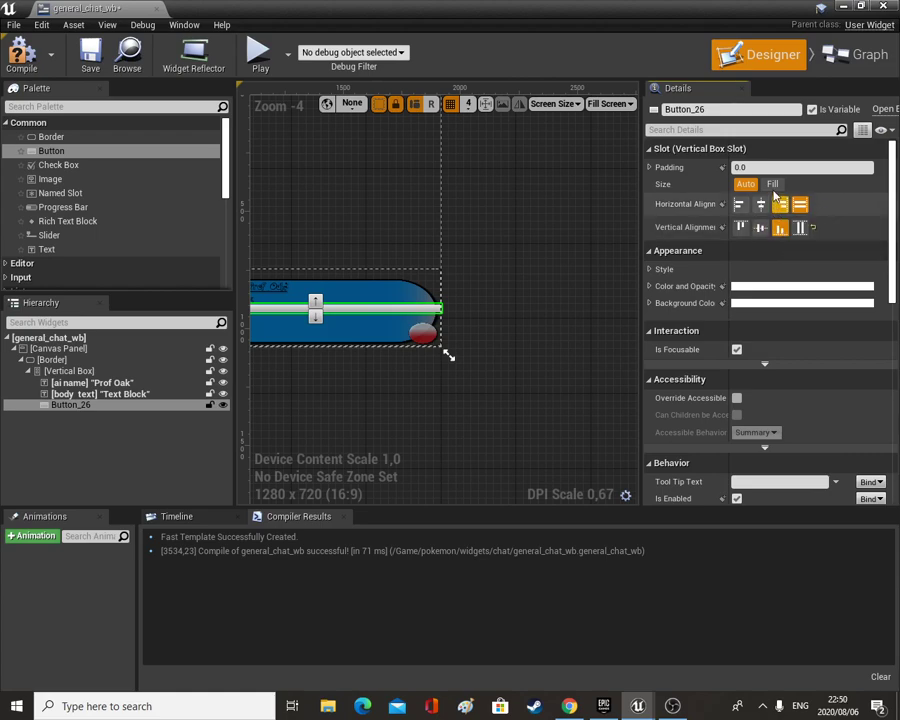
pyautogui.click(772, 184)
pyautogui.click(782, 205)
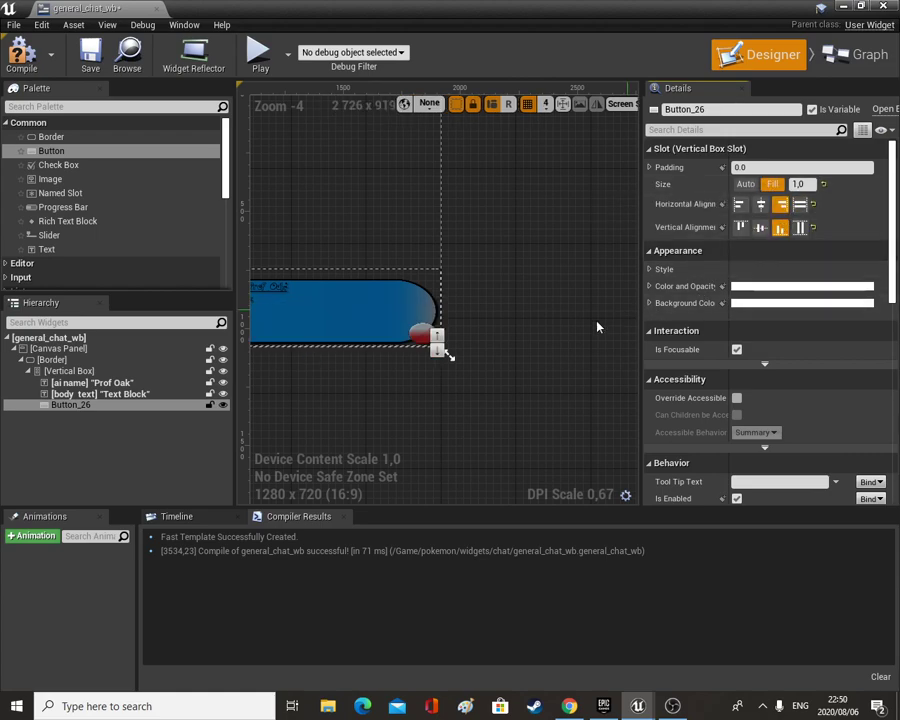
pyautogui.scroll(6, 430, 400)
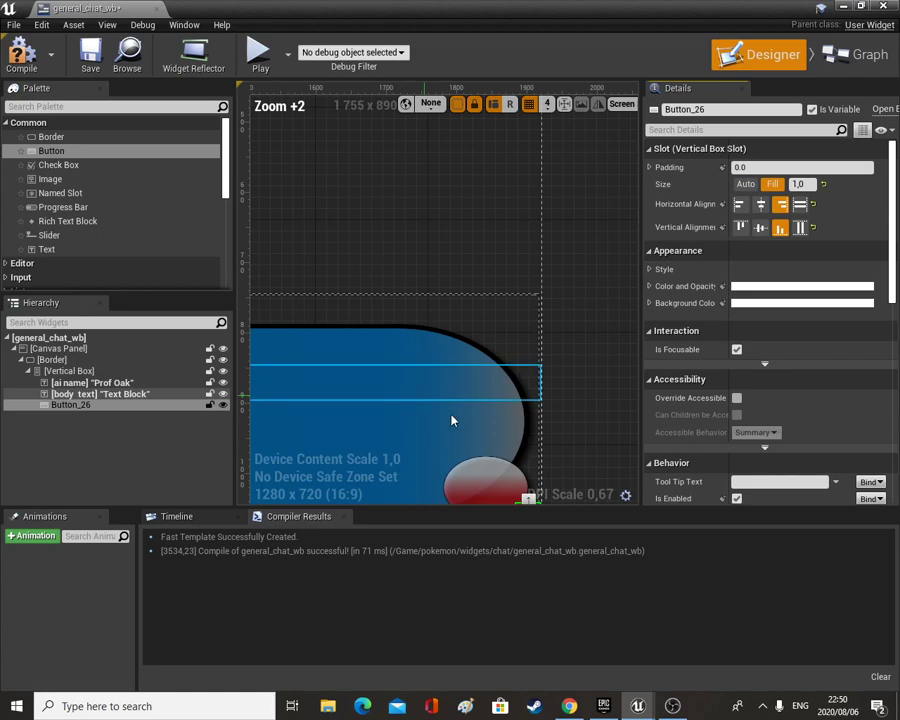
pyautogui.click(147, 405)
pyautogui.moveTo(568, 477); pyautogui.dragTo(540, 310, button='right')
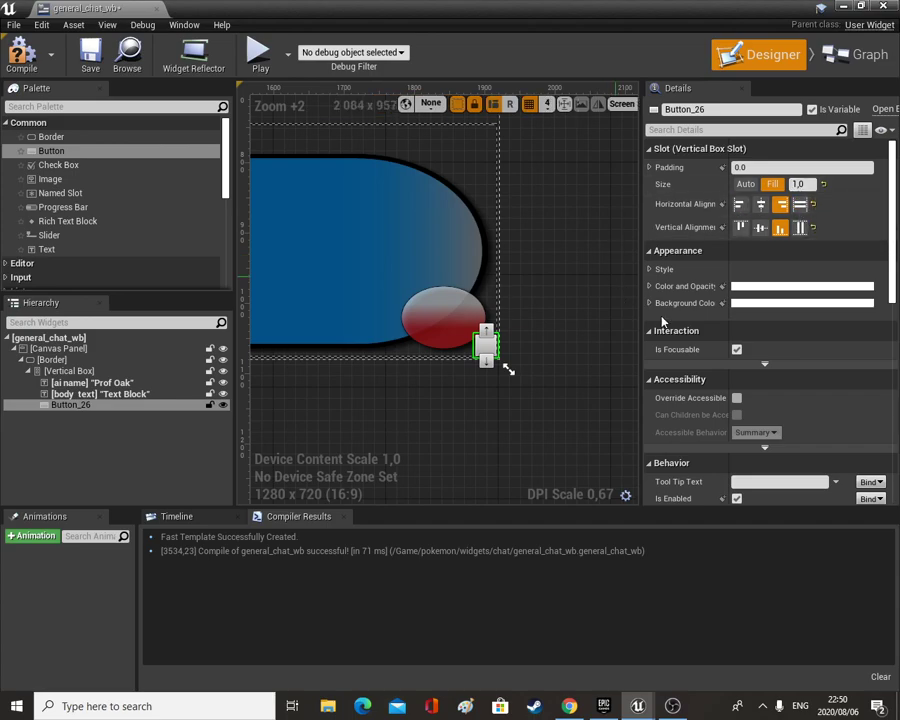
# Wrap the new button under the body text block in a Size Box.
pyautogui.rightClick(60, 406)
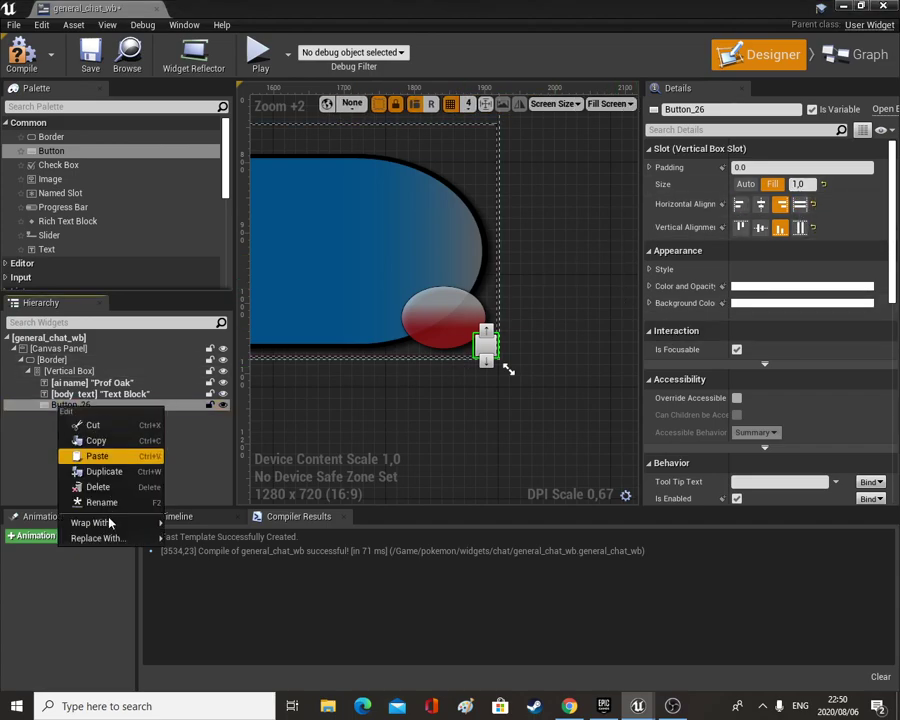
pyautogui.moveTo(105, 523)
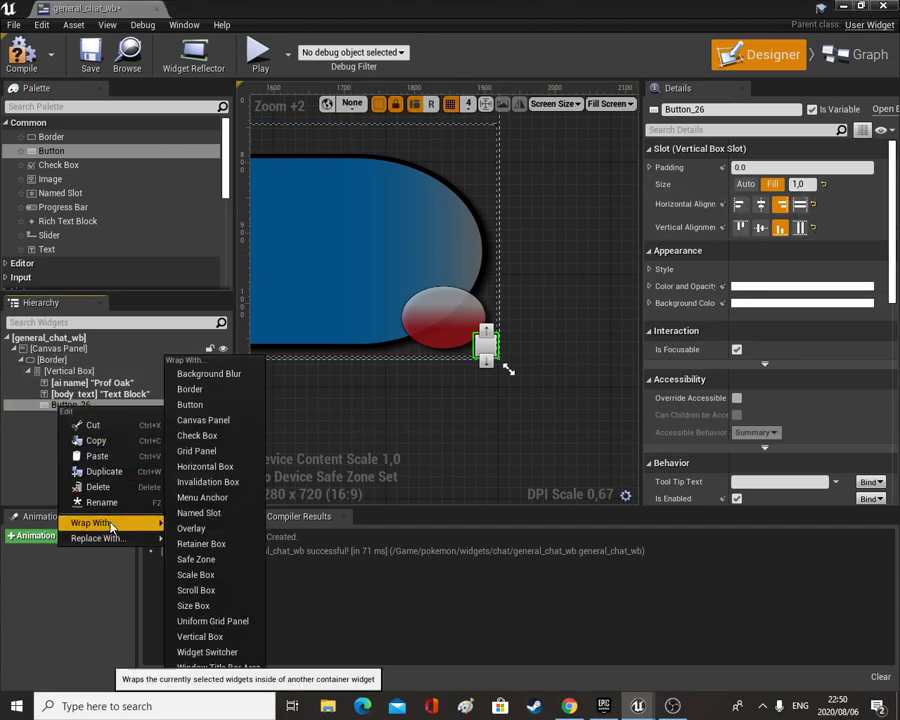
pyautogui.click(195, 605)
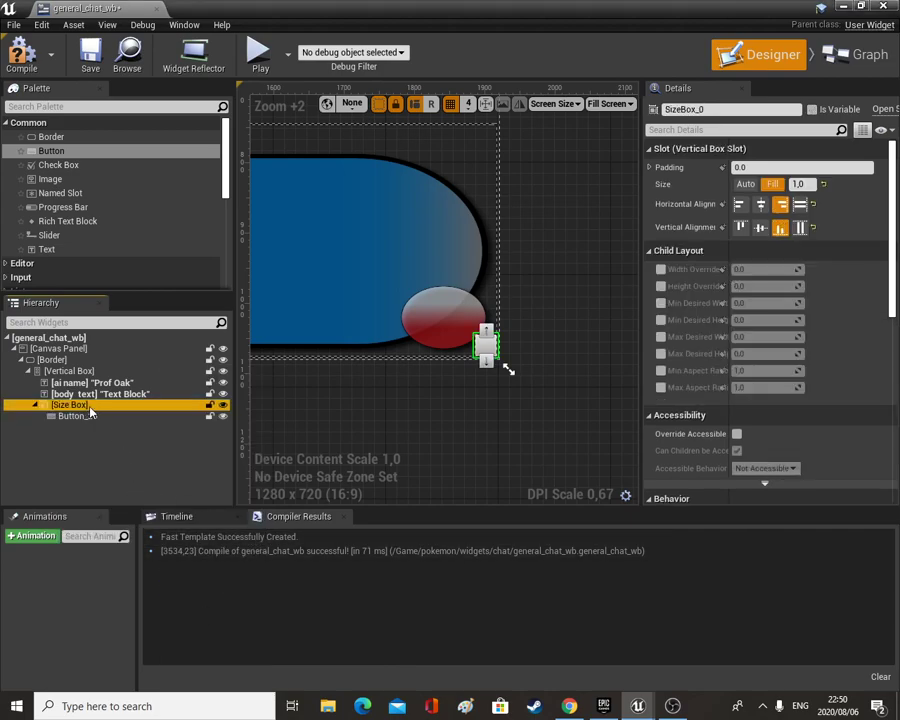
# Enable the Size Box's width and height overrides and set both to 100.
pyautogui.click(660, 269)
pyautogui.click(660, 286)
pyautogui.click(750, 270)
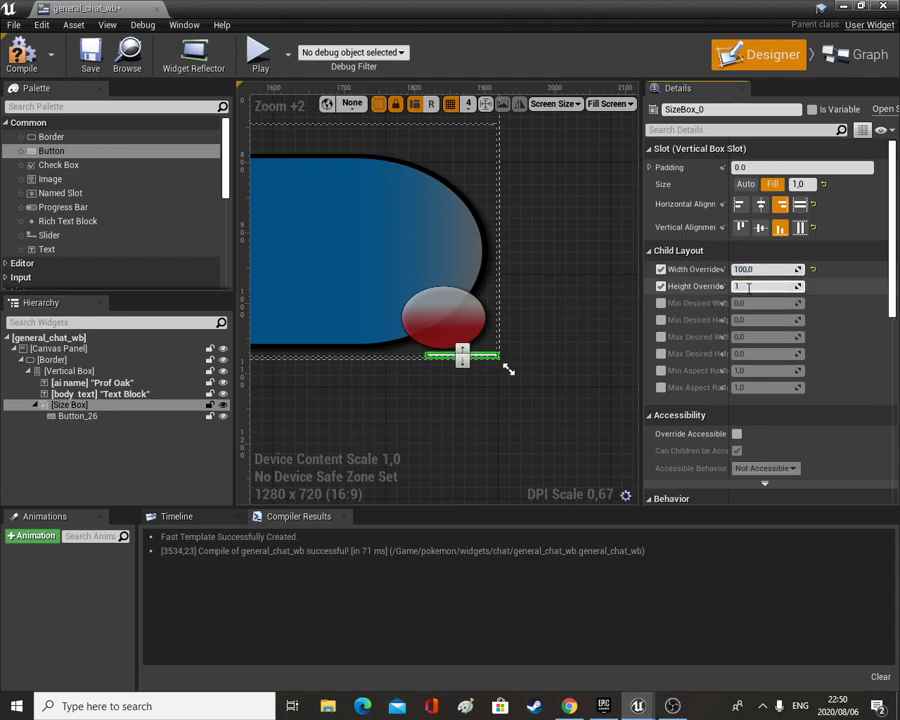
pyautogui.click(748, 287)
pyautogui.write('100')
pyautogui.press('Return')
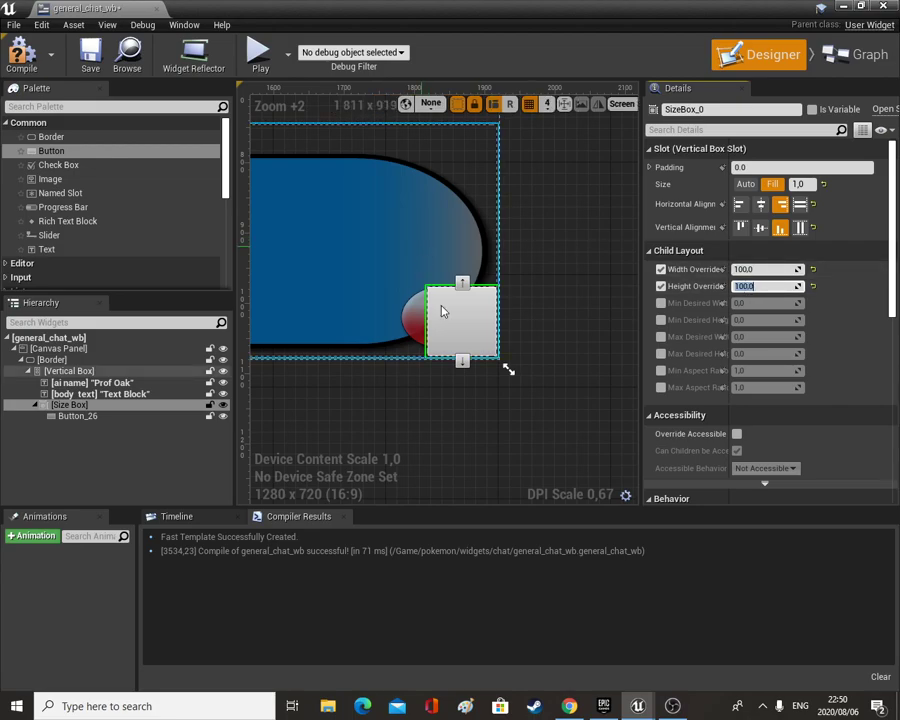
# Set the alpha of the button's Color and Opacity to 0.
pyautogui.click(72, 416)
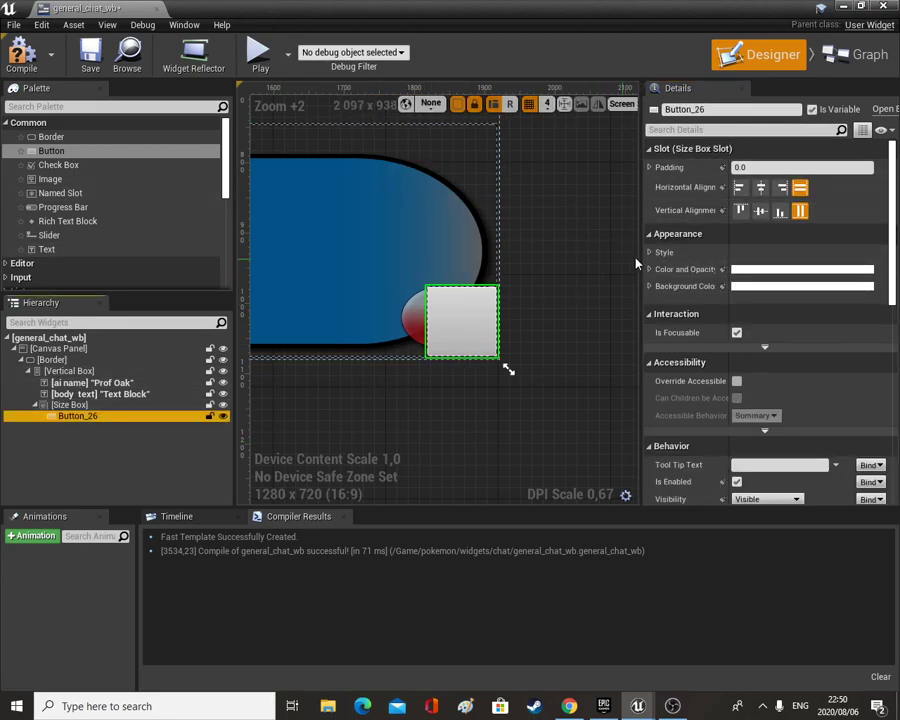
pyautogui.click(746, 270)
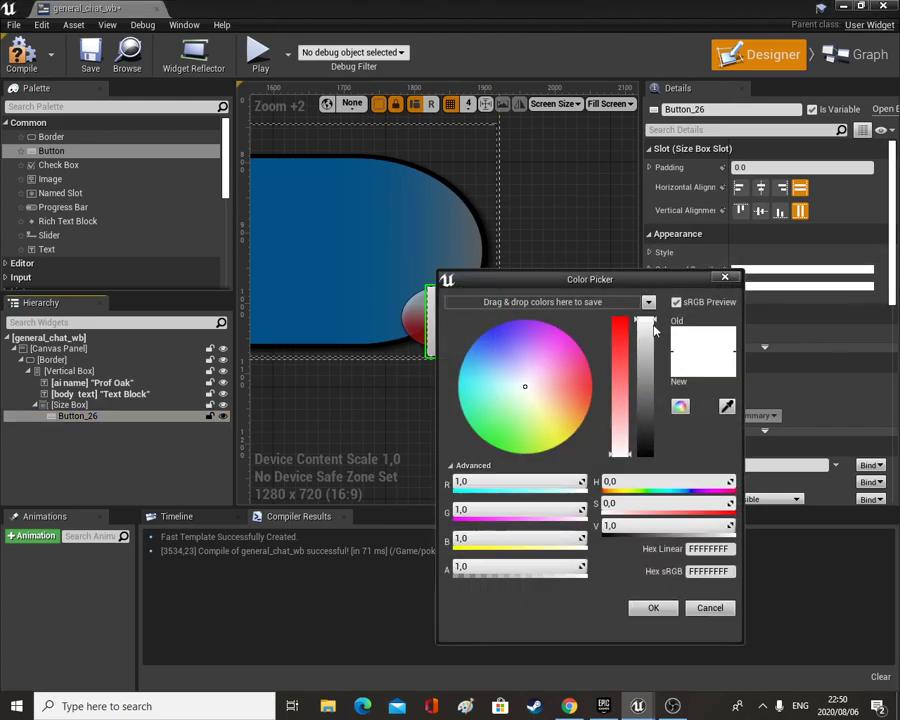
pyautogui.moveTo(549, 567); pyautogui.dragTo(455, 567)
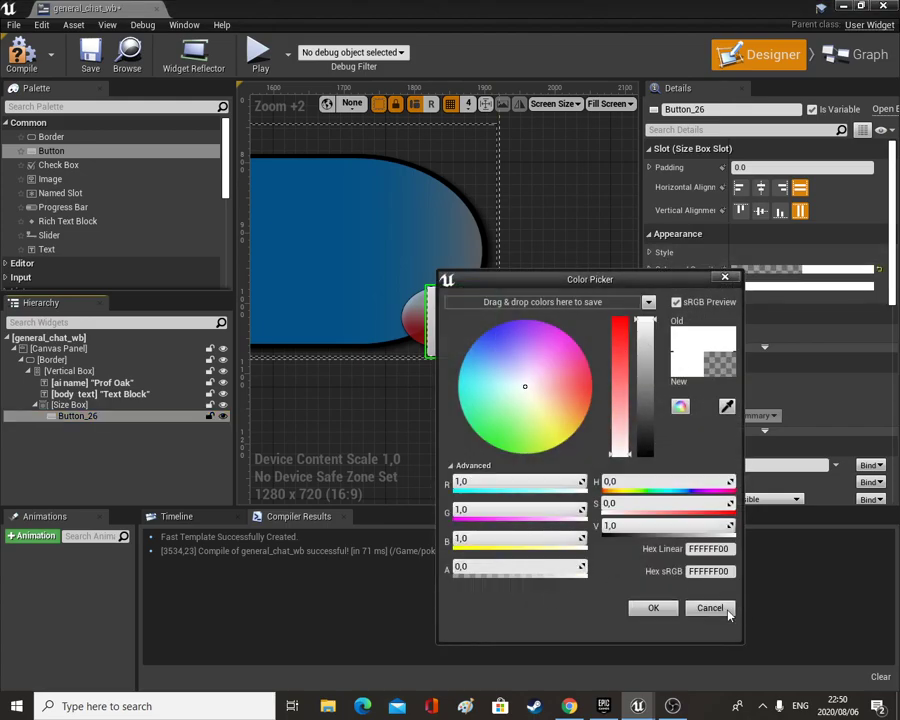
pyautogui.click(664, 612)
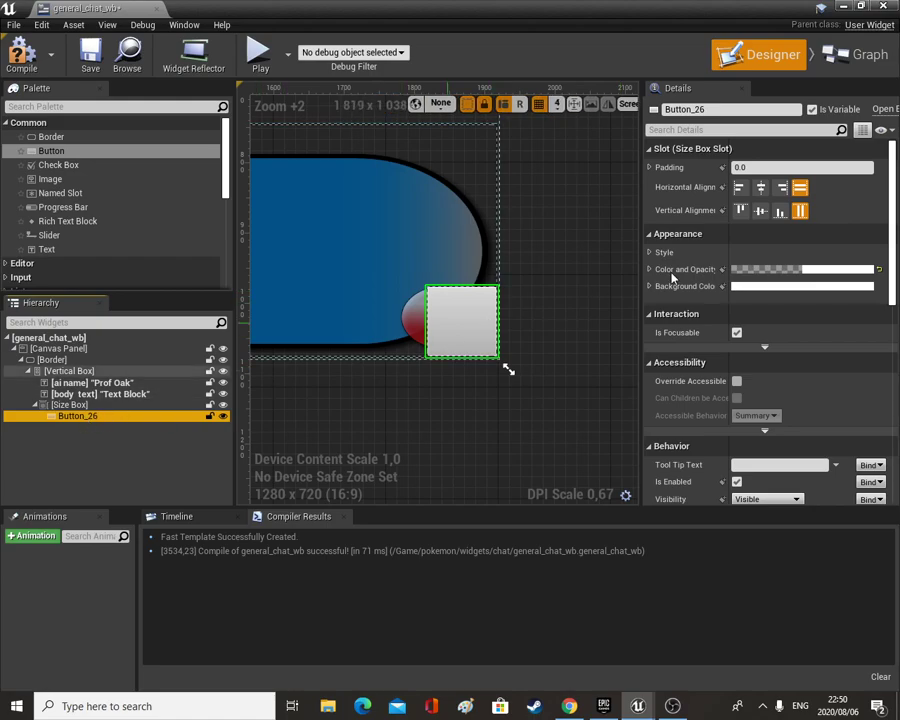
# Make the button's background color fully transparent by setting its alpha to 0.
pyautogui.click(748, 286)
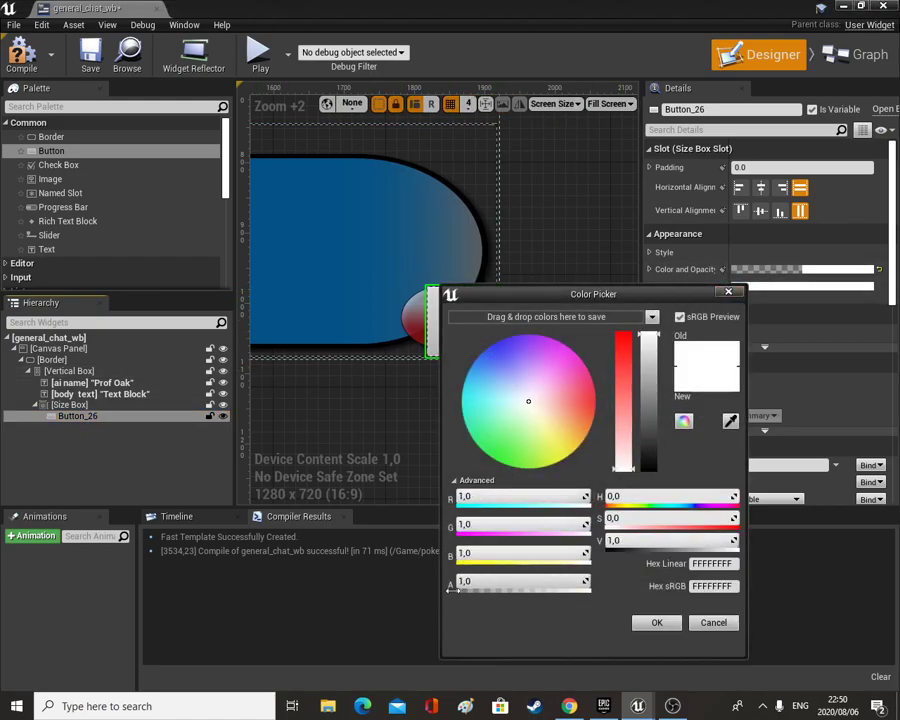
pyautogui.moveTo(453, 589); pyautogui.dragTo(445, 589)
pyautogui.click(657, 624)
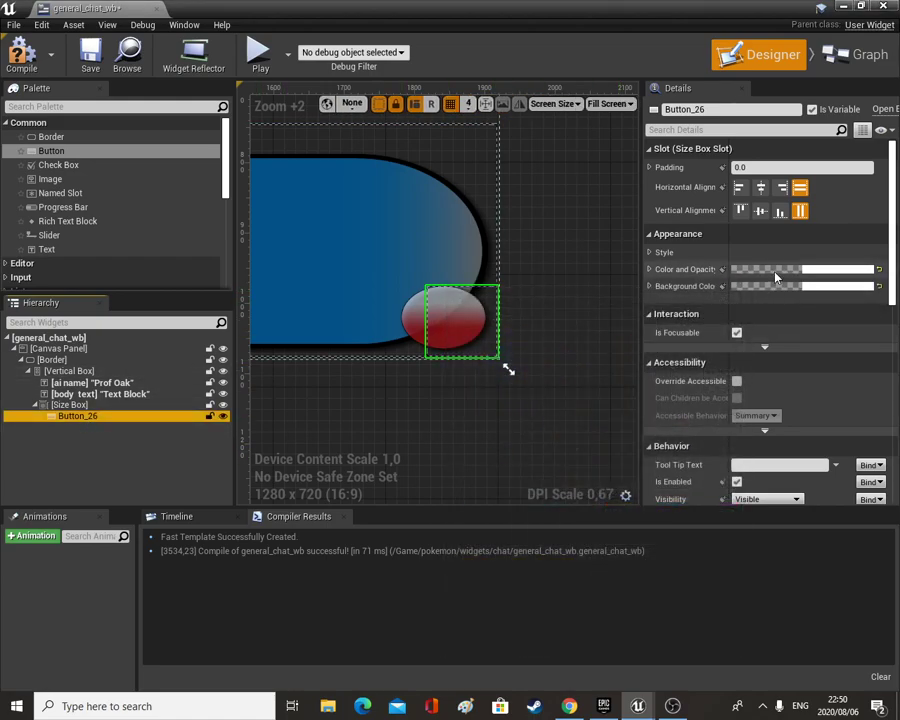
# Restore the alpha of the button's Color and Opacity to 1.
pyautogui.click(772, 272)
pyautogui.moveTo(555, 574); pyautogui.dragTo(565, 577)
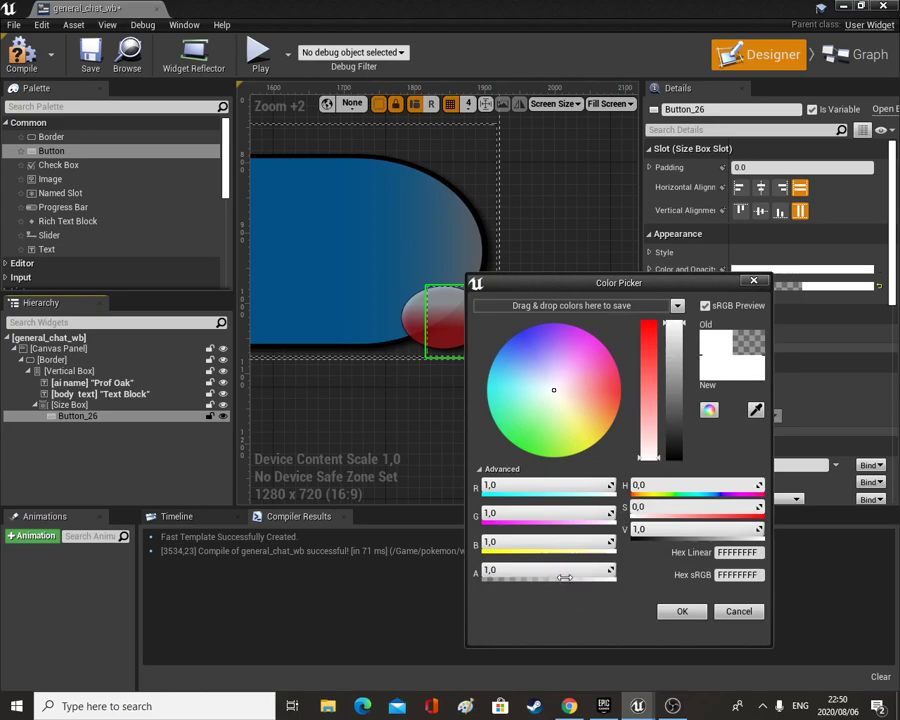
pyautogui.click(672, 611)
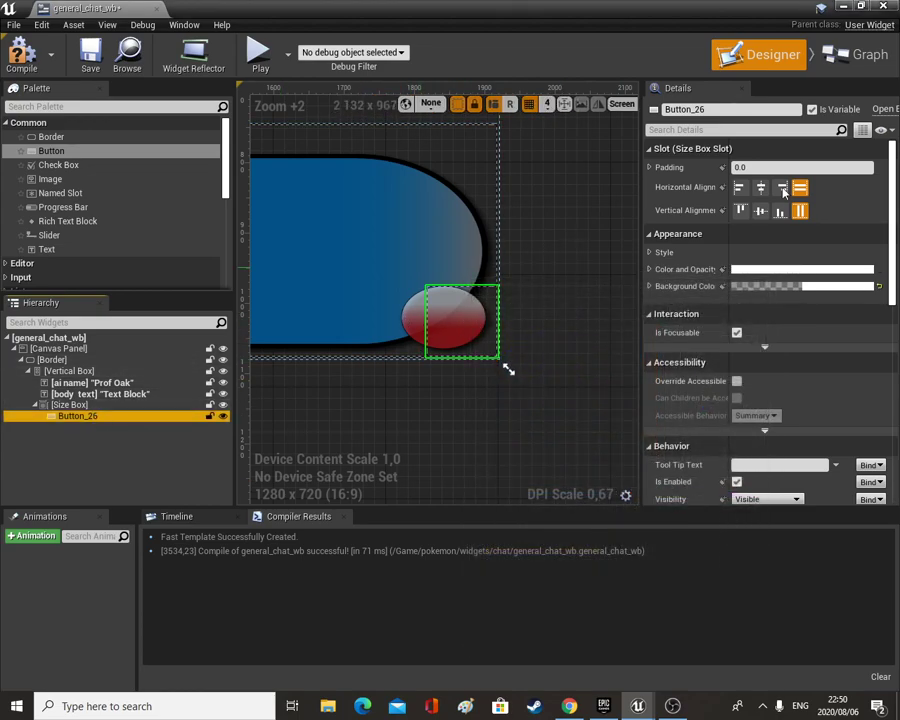
# Try a right padding of 34 on the button inside the Size Box and reset it to 0.
pyautogui.click(650, 168)
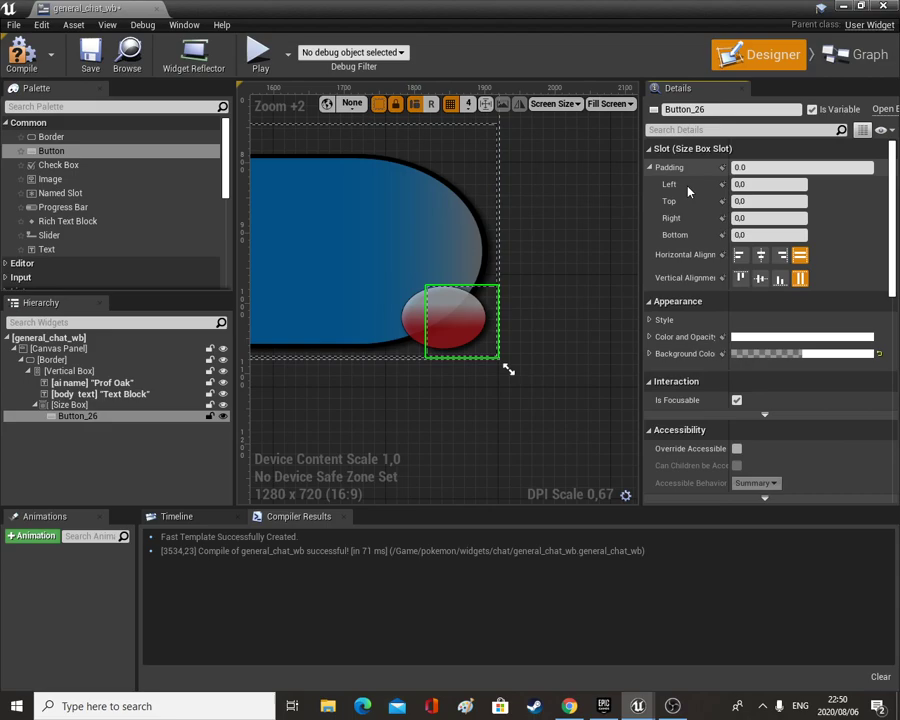
pyautogui.click(752, 218)
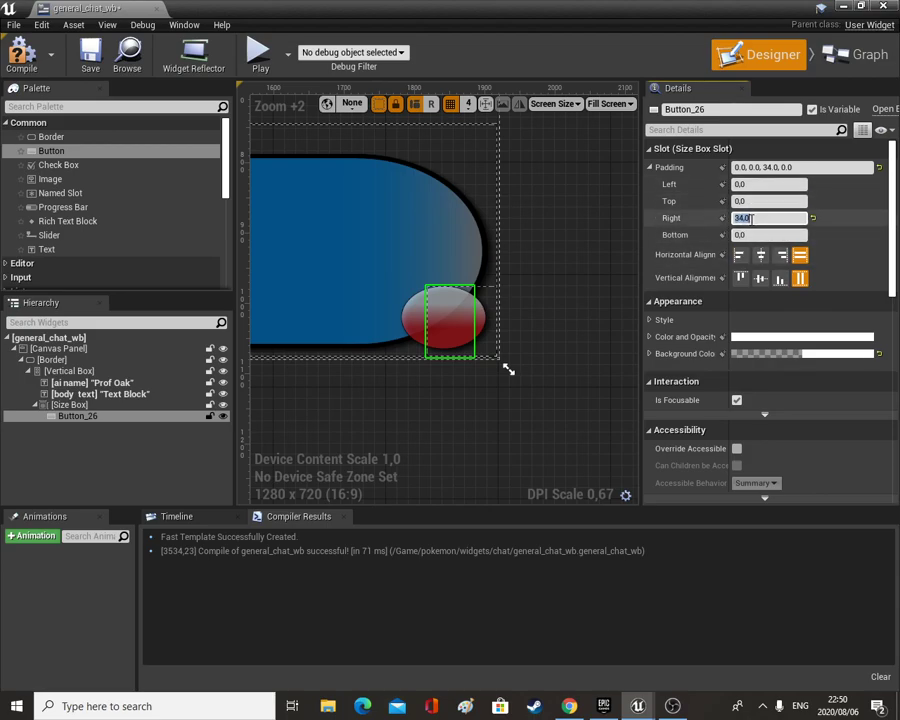
pyautogui.write('0')
pyautogui.press('Return')
# Set the Size Box's right padding to 34, and compile and save the widget.
pyautogui.click(69, 404)
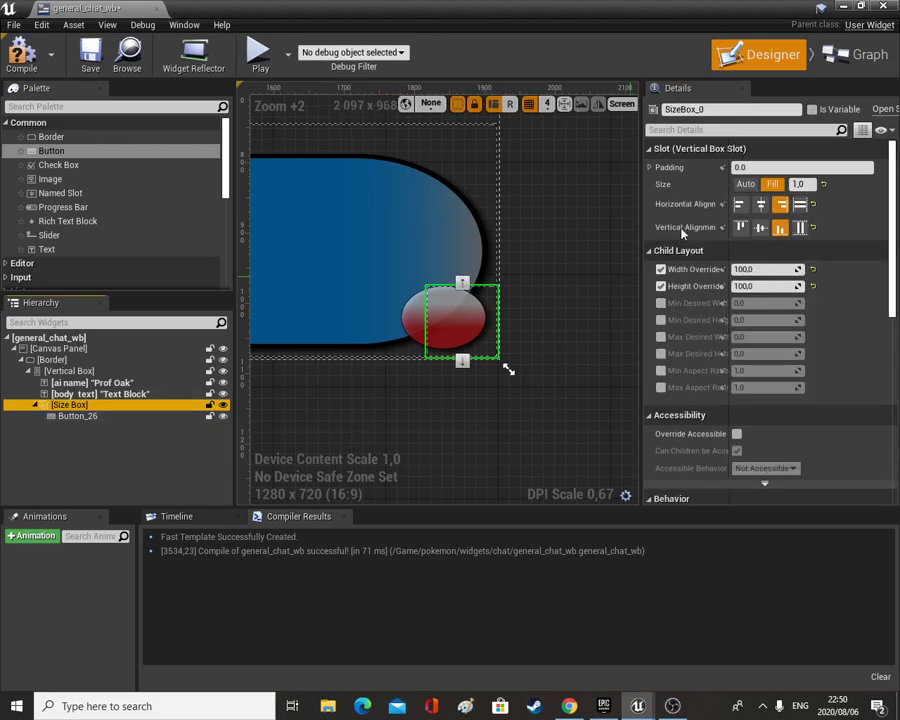
pyautogui.click(649, 167)
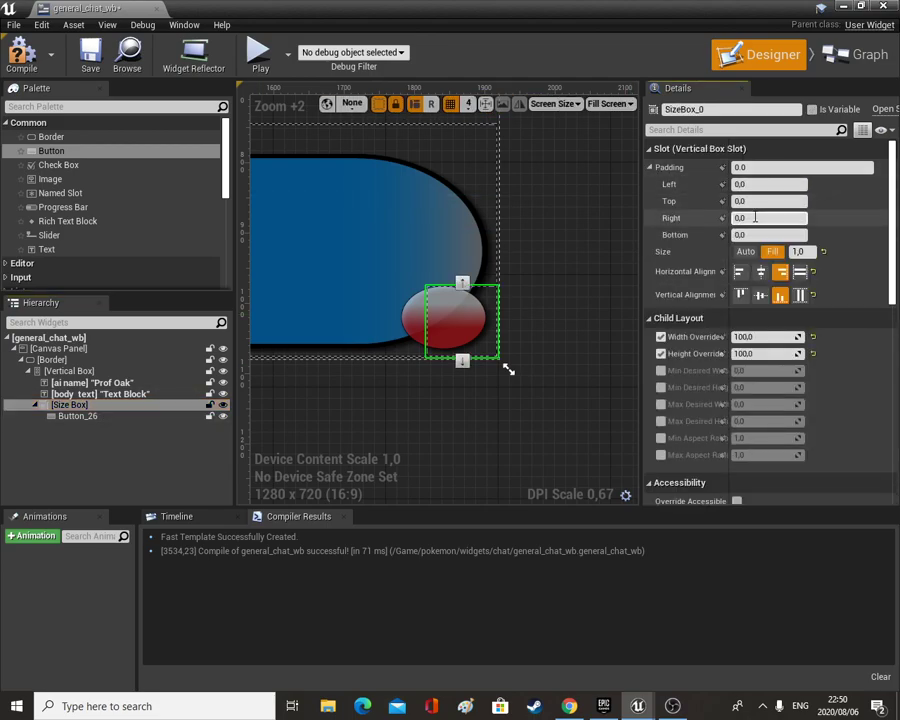
pyautogui.click(748, 217)
pyautogui.write('34')
pyautogui.press('Return')
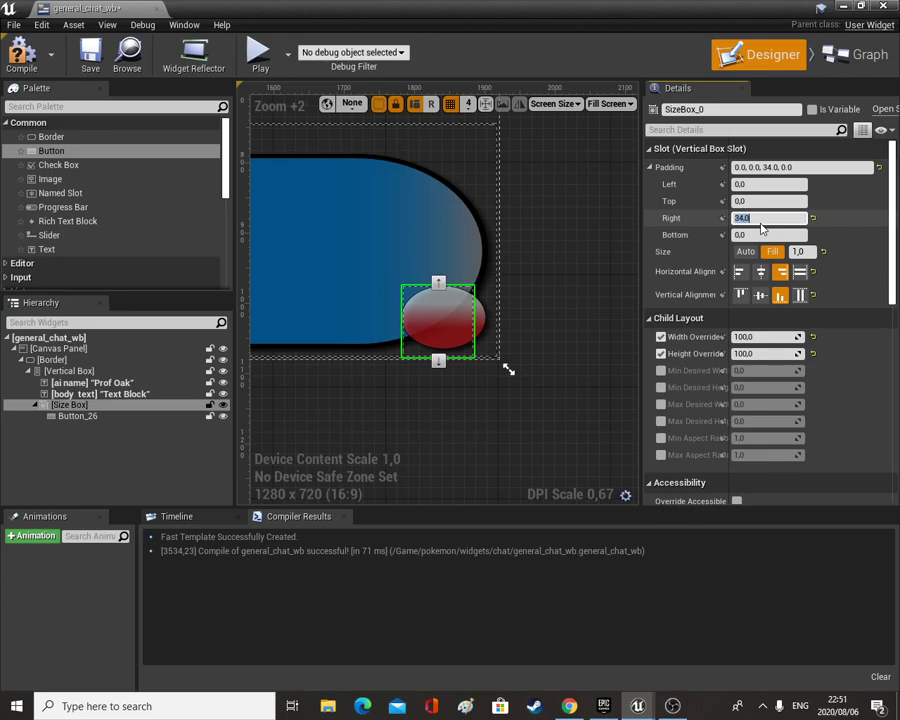
pyautogui.click(22, 52)
pyautogui.click(90, 55)
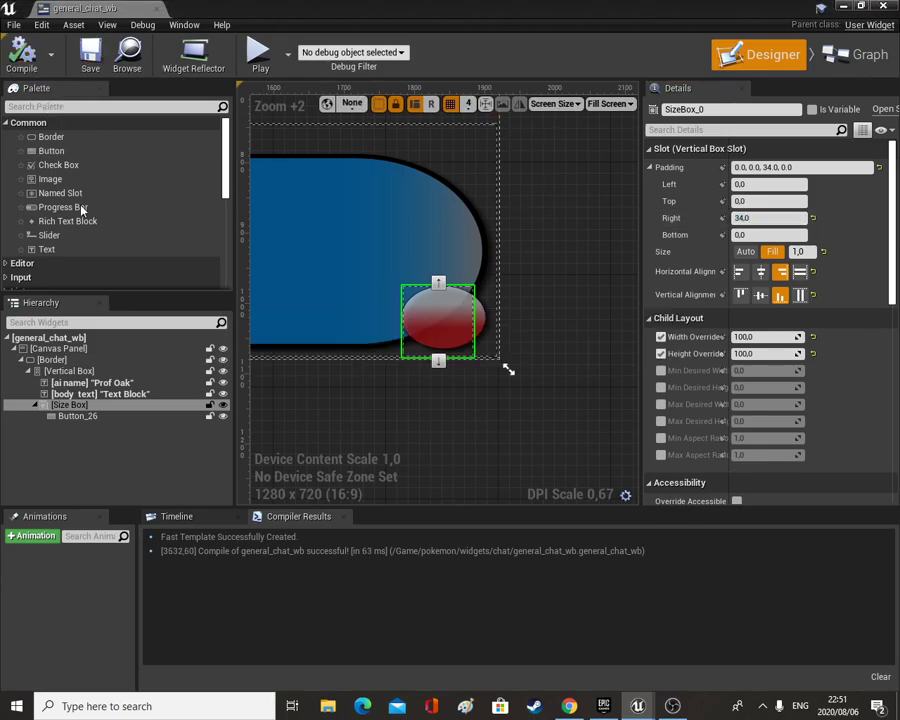
# Add a Text widget inside the button and set its text to "OK".
pyautogui.moveTo(62, 250); pyautogui.dragTo(84, 420)
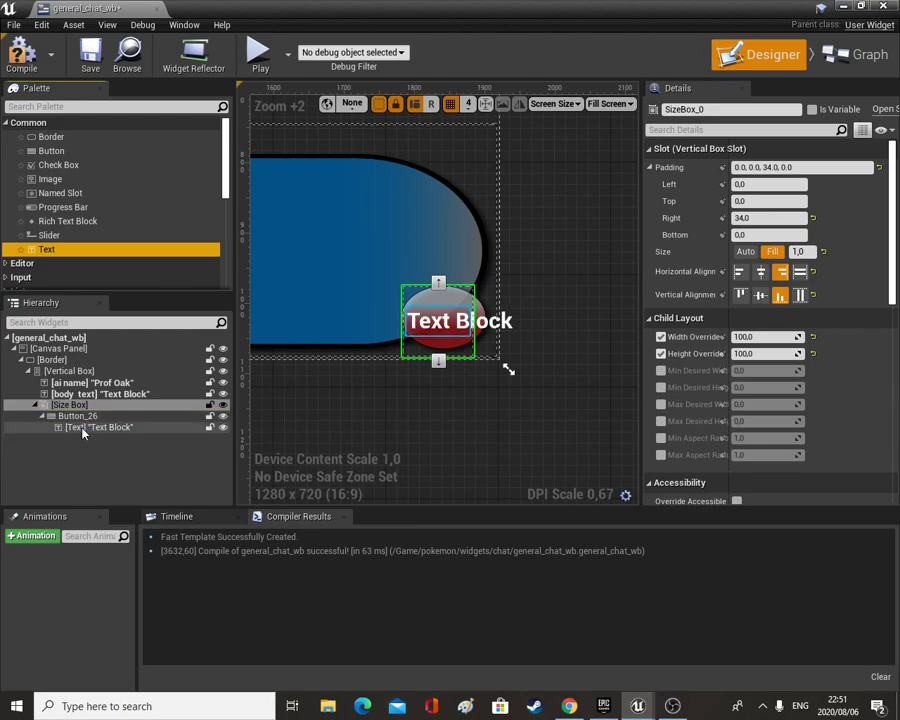
pyautogui.click(96, 428)
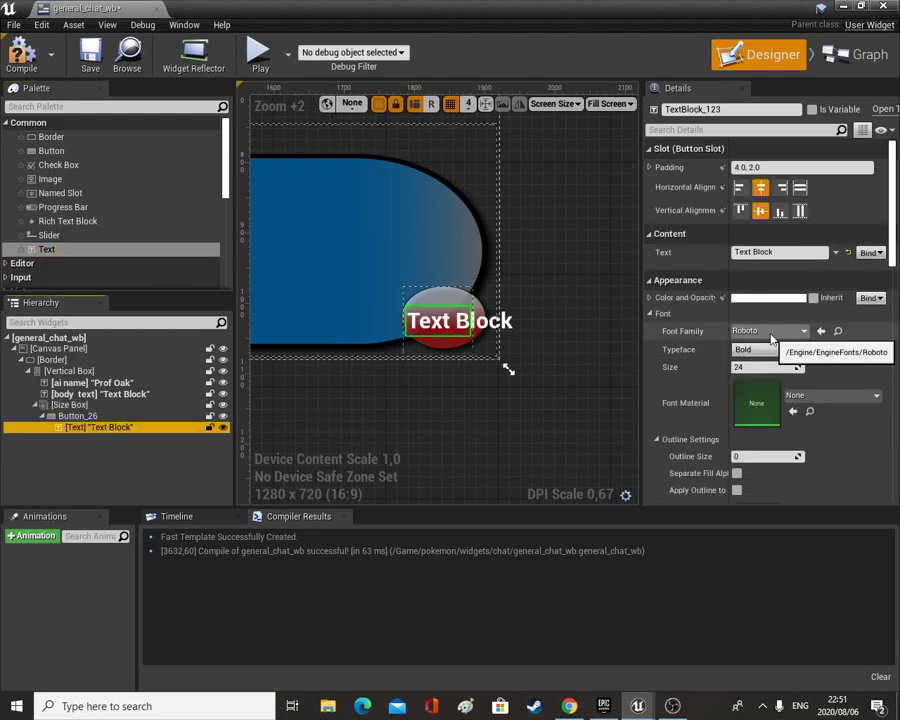
pyautogui.scroll(-2, 760, 400)
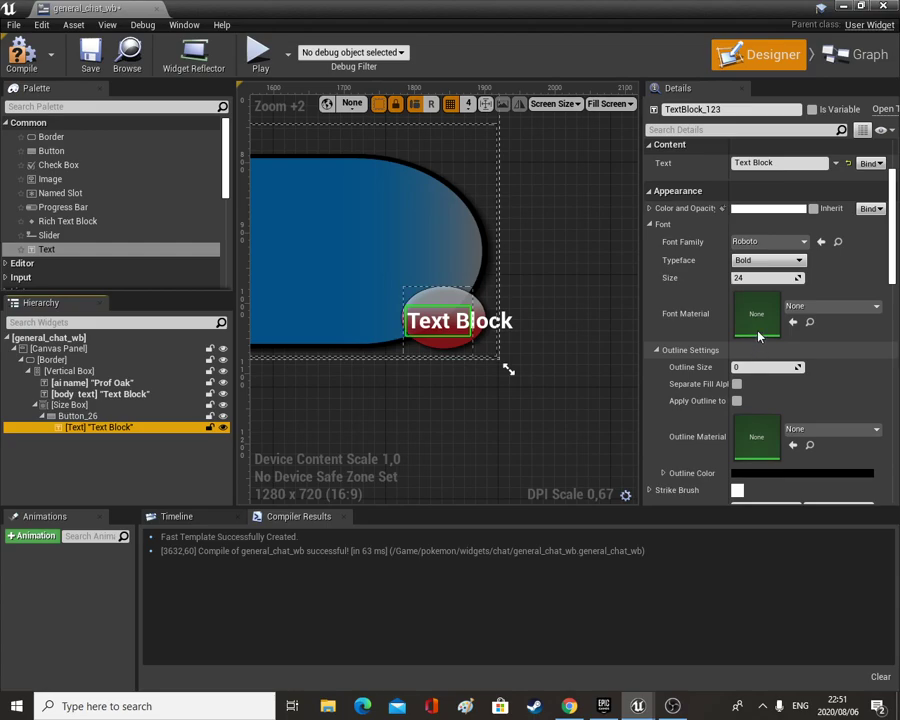
pyautogui.scroll(2, 783, 253)
pyautogui.click(783, 253)
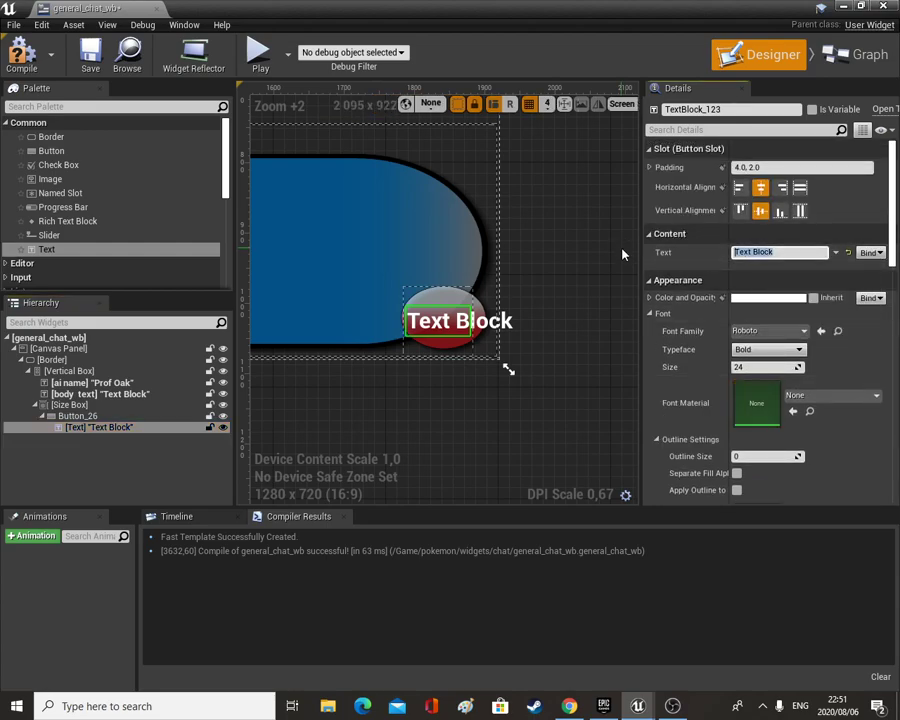
pyautogui.write('OK')
pyautogui.press('Return')
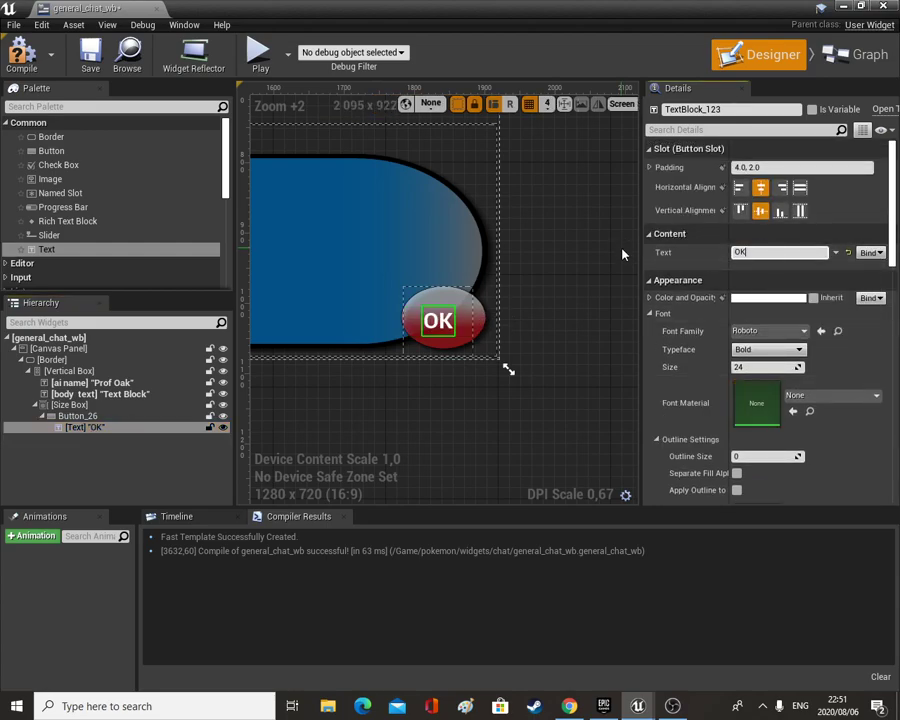
# Set the OK text's font family to Pokemon_Hollow_Font, and compile and save the widget.
pyautogui.click(763, 332)
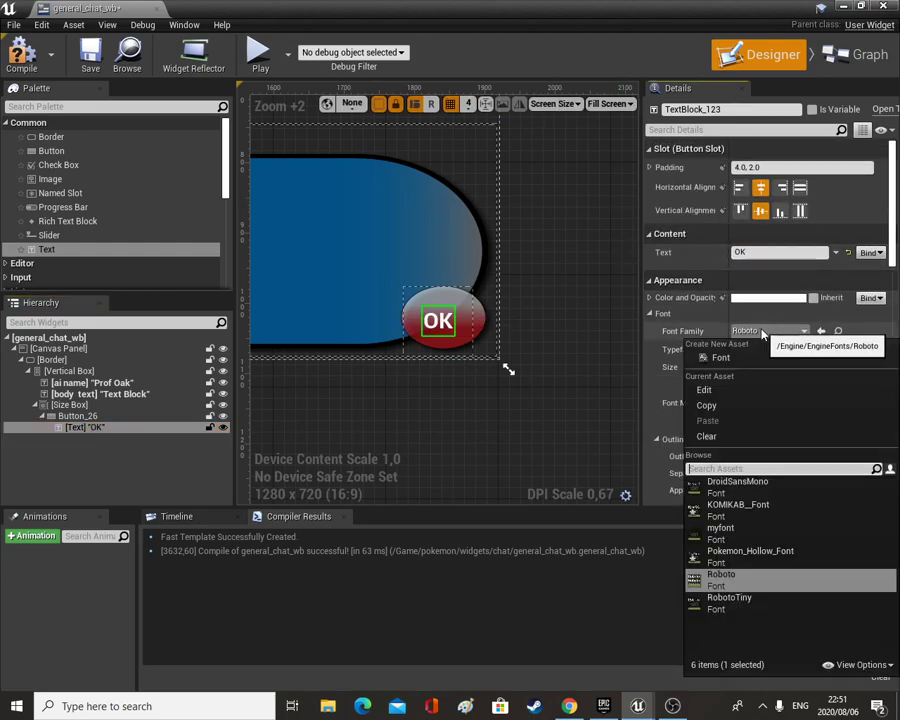
pyautogui.click(758, 519)
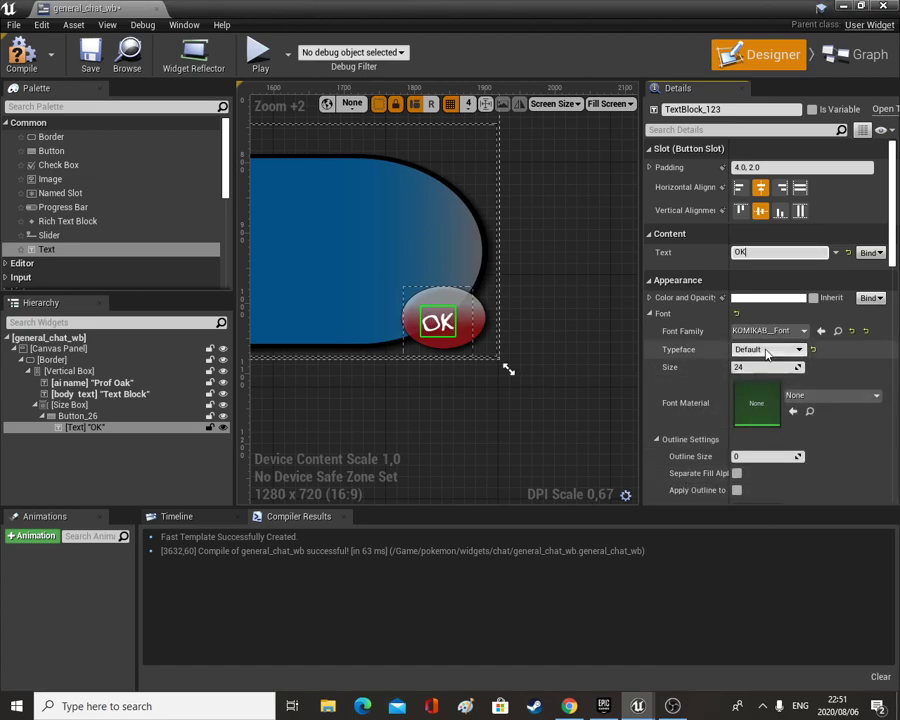
pyautogui.click(768, 331)
pyautogui.click(752, 551)
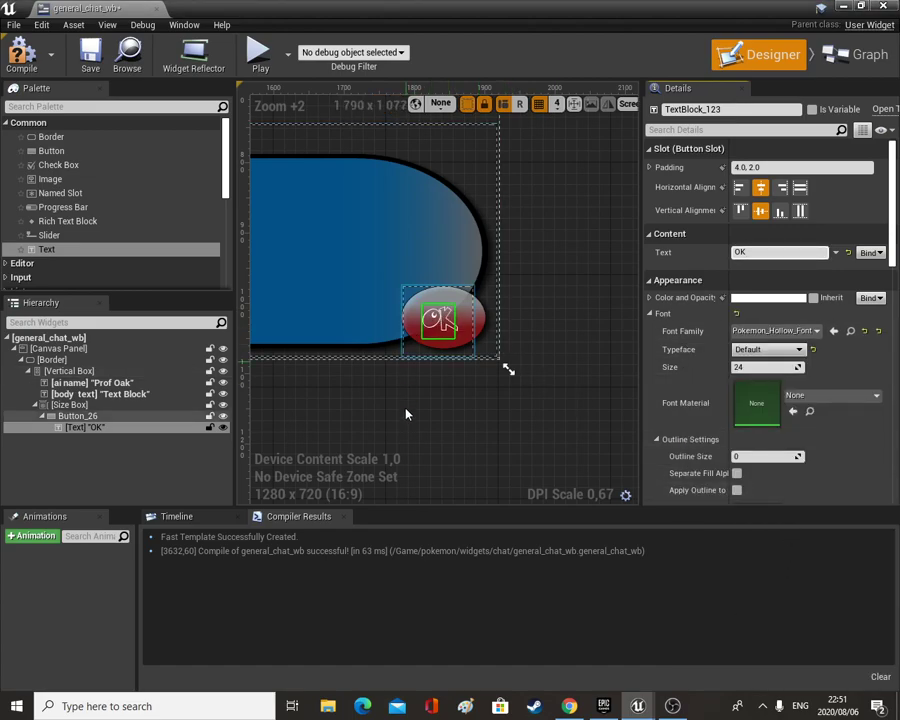
pyautogui.click(22, 52)
pyautogui.click(90, 55)
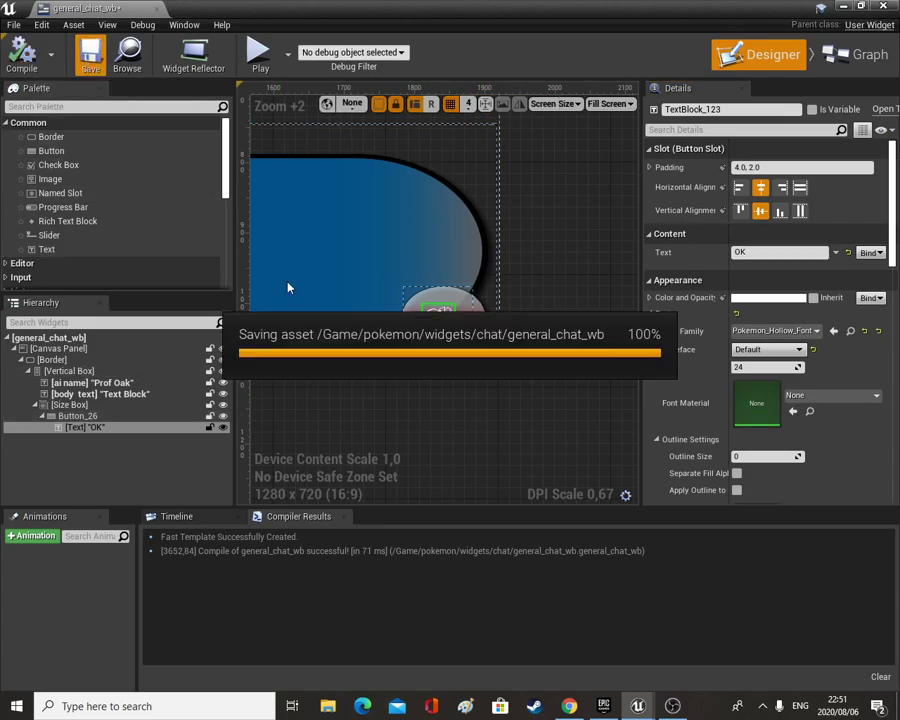
pyautogui.scroll(-4, 345, 322)
pyautogui.moveTo(362, 418); pyautogui.dragTo(534, 378, button='right')
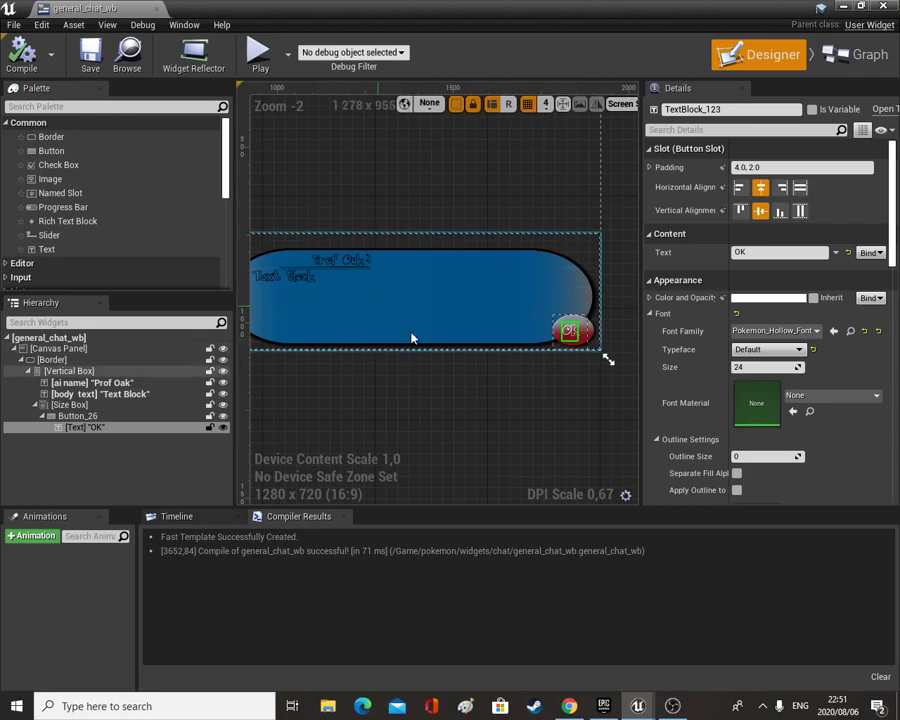
pyautogui.scroll(-4, 457, 395)
pyautogui.scroll(3, 457, 395)
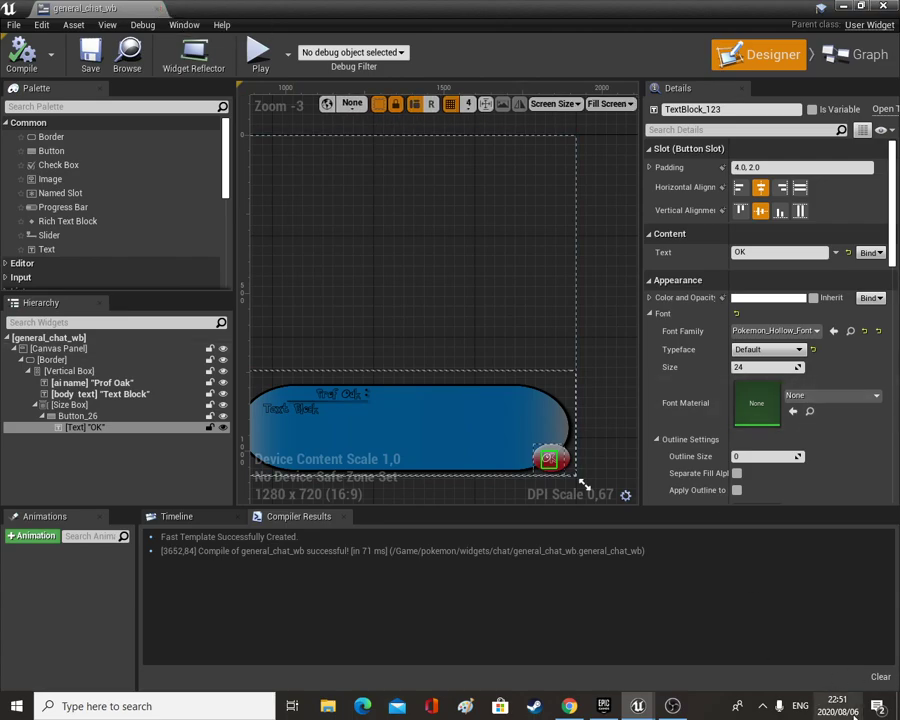
pyautogui.moveTo(848, 710)
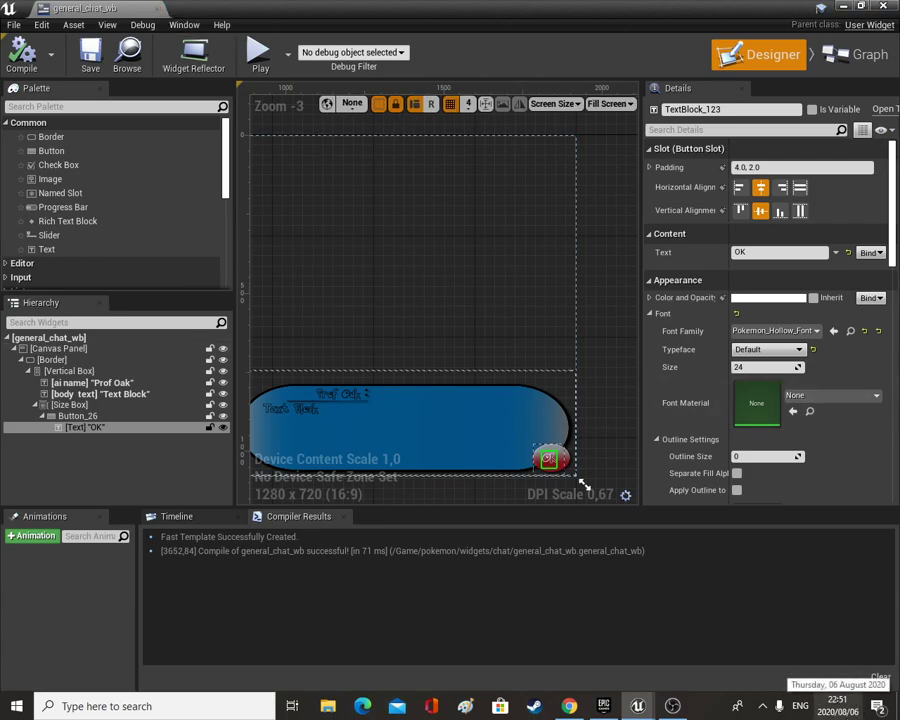
# Close the general_chat_wb editor and go to the pokemon folder in the project content.
pyautogui.click(157, 10)
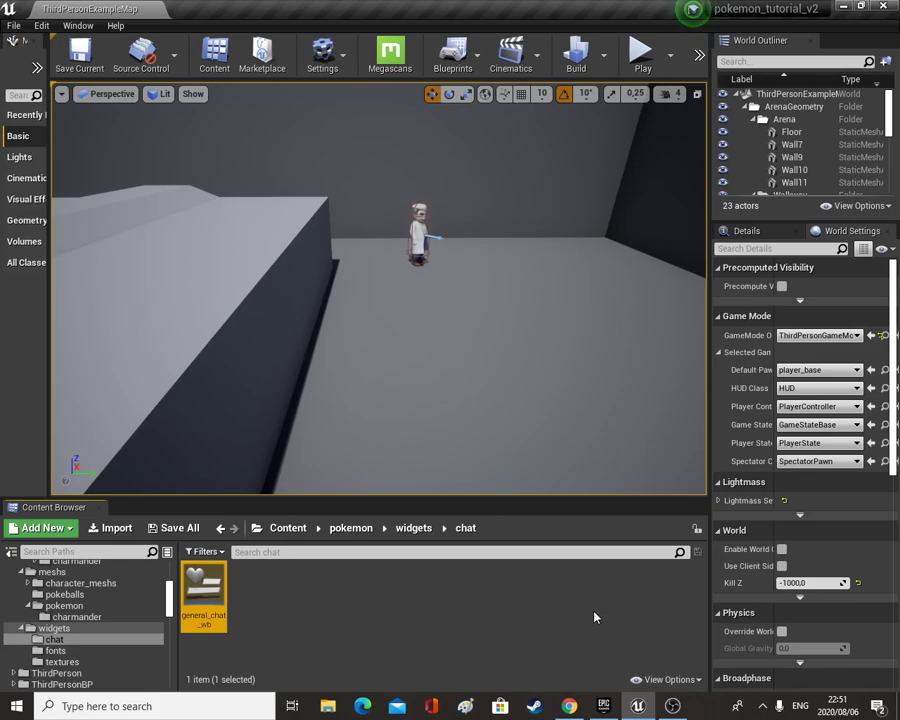
pyautogui.click(351, 528)
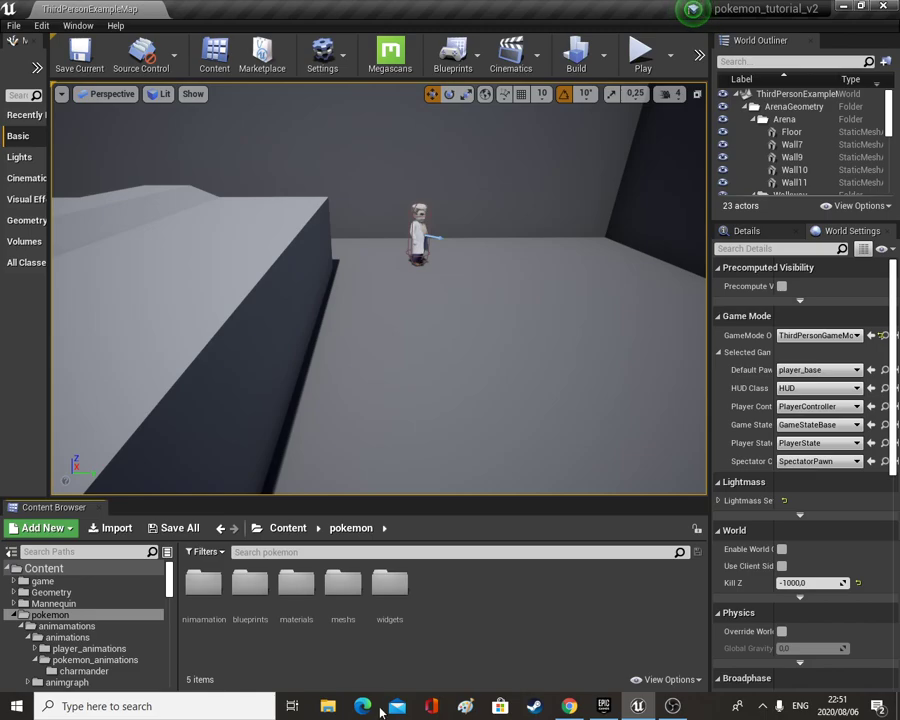
# Check the contents of the Desktop's charmander folder in File Explorer, and close the window.
pyautogui.click(328, 706)
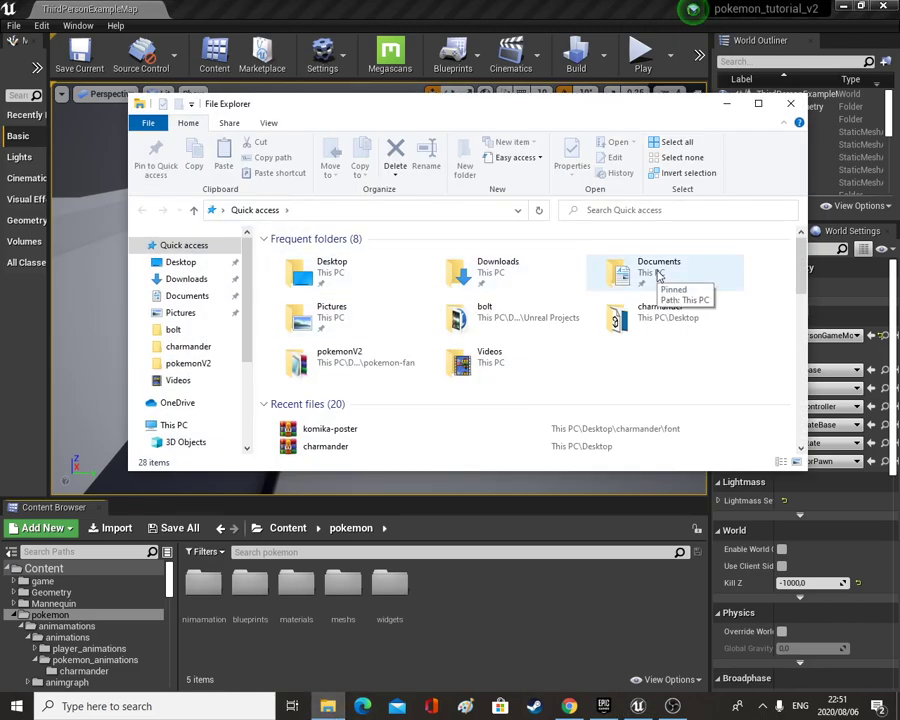
pyautogui.doubleClick(334, 274)
pyautogui.click(336, 284)
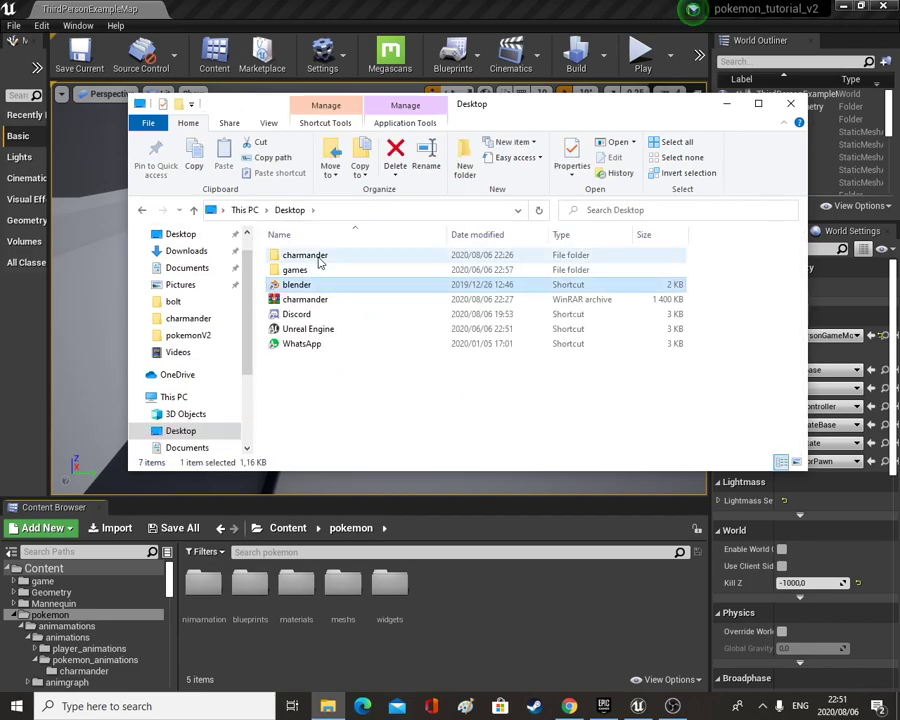
pyautogui.doubleClick(320, 261)
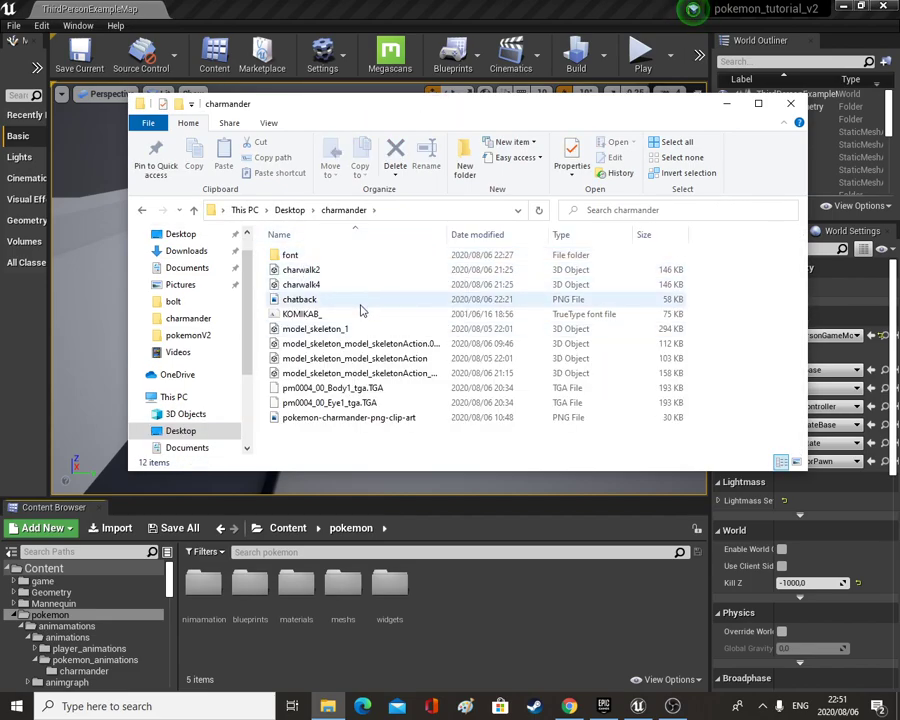
pyautogui.click(791, 105)
# Create a new folder named pokeballs inside the blueprints/actors folder of the pokemon content.
pyautogui.doubleClick(250, 585)
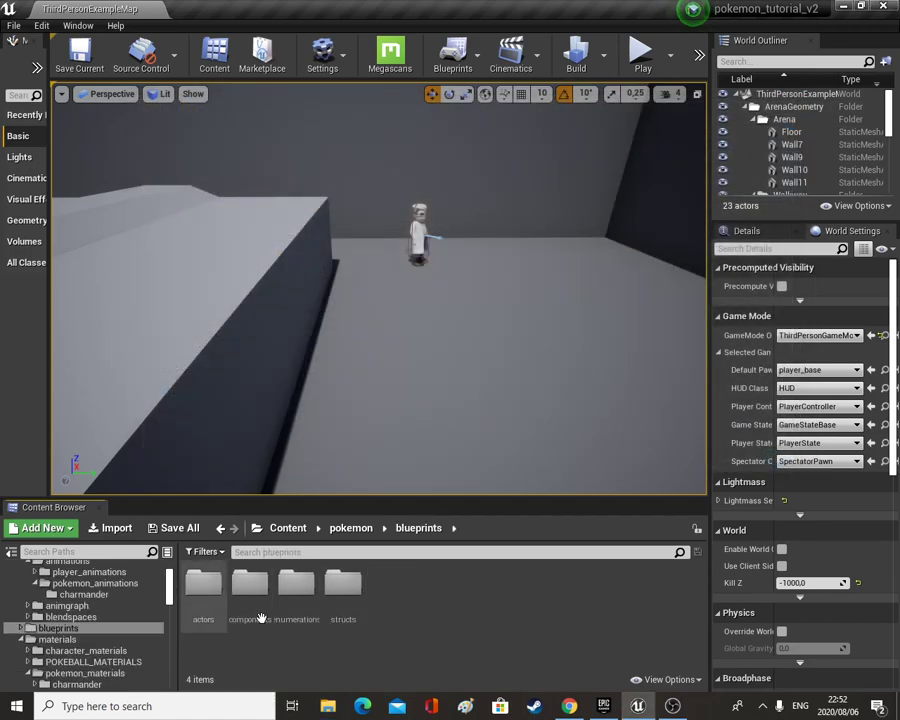
pyautogui.doubleClick(198, 578)
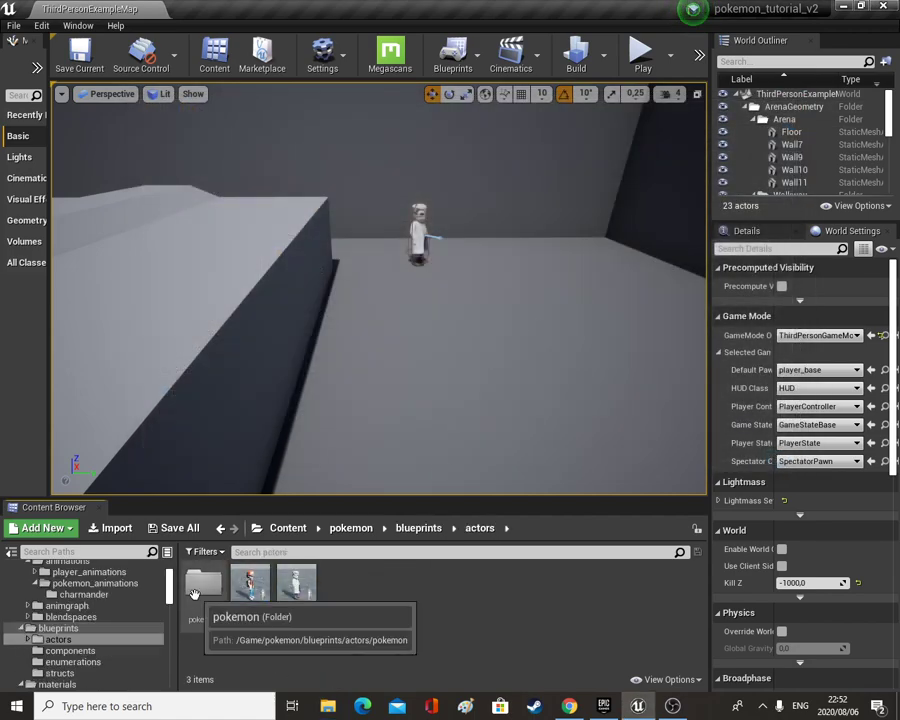
pyautogui.rightClick(394, 618)
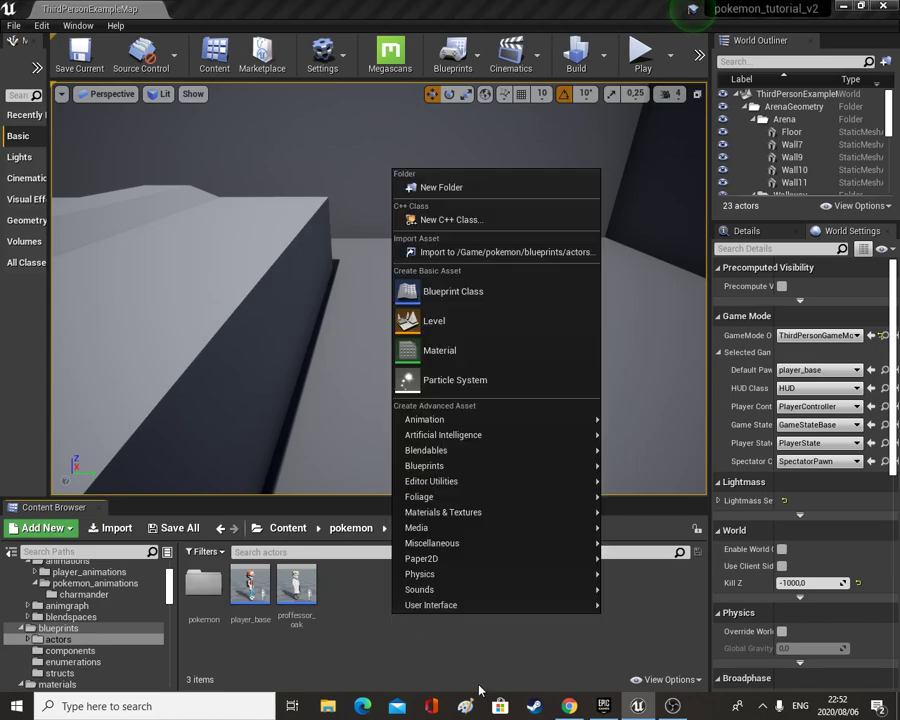
pyautogui.click(474, 190)
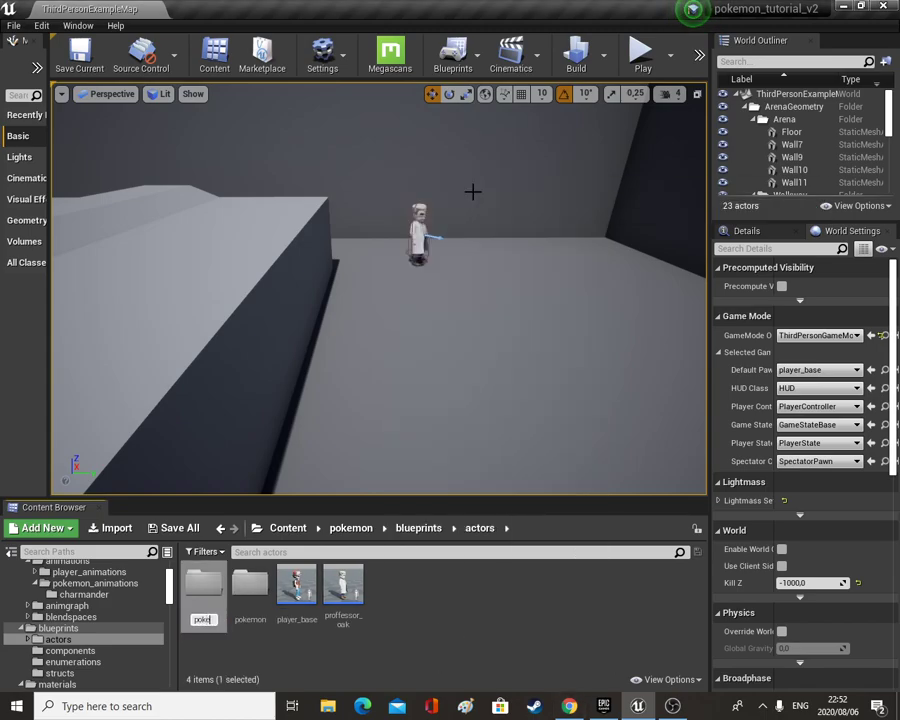
pyautogui.write('pokeballs')
pyautogui.press('Return')
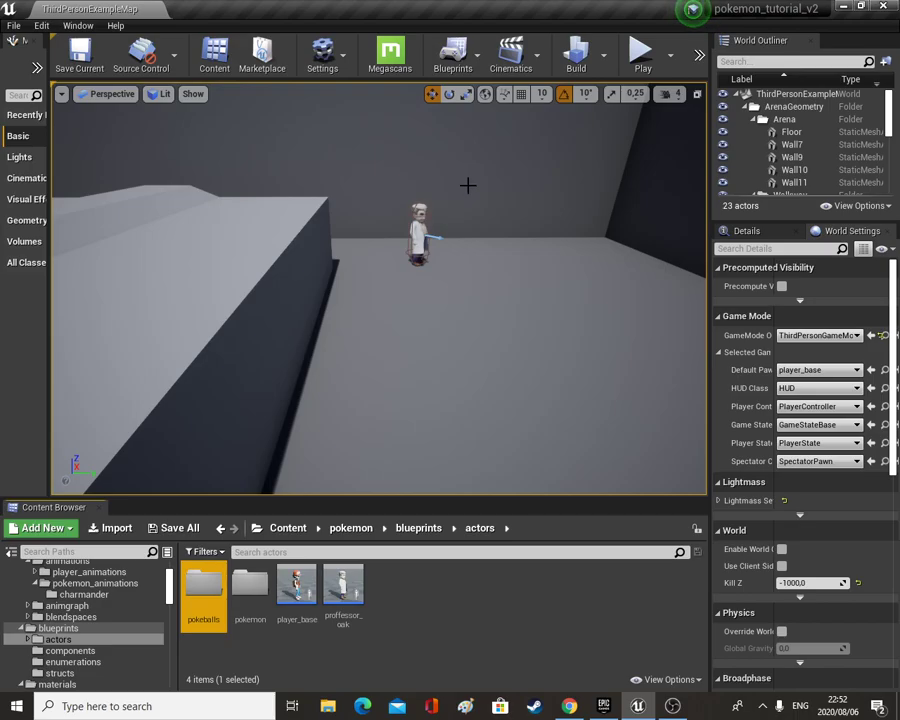
# Create a Blueprint Class with Actor as its parent in the pokeballs folder and name it pokeball.
pyautogui.doubleClick(206, 580)
pyautogui.rightClick(228, 596)
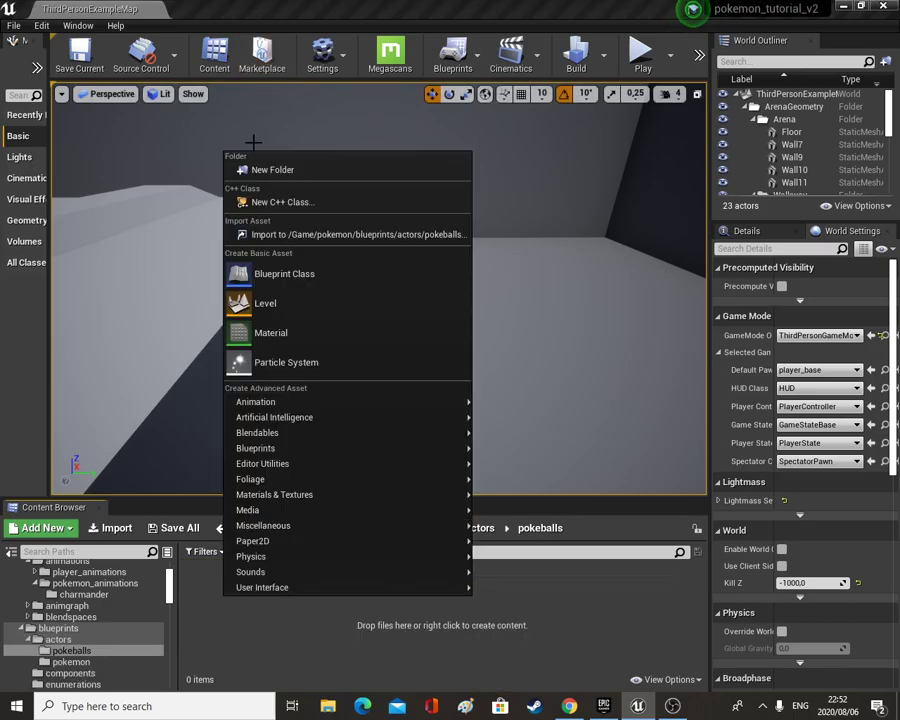
pyautogui.click(282, 274)
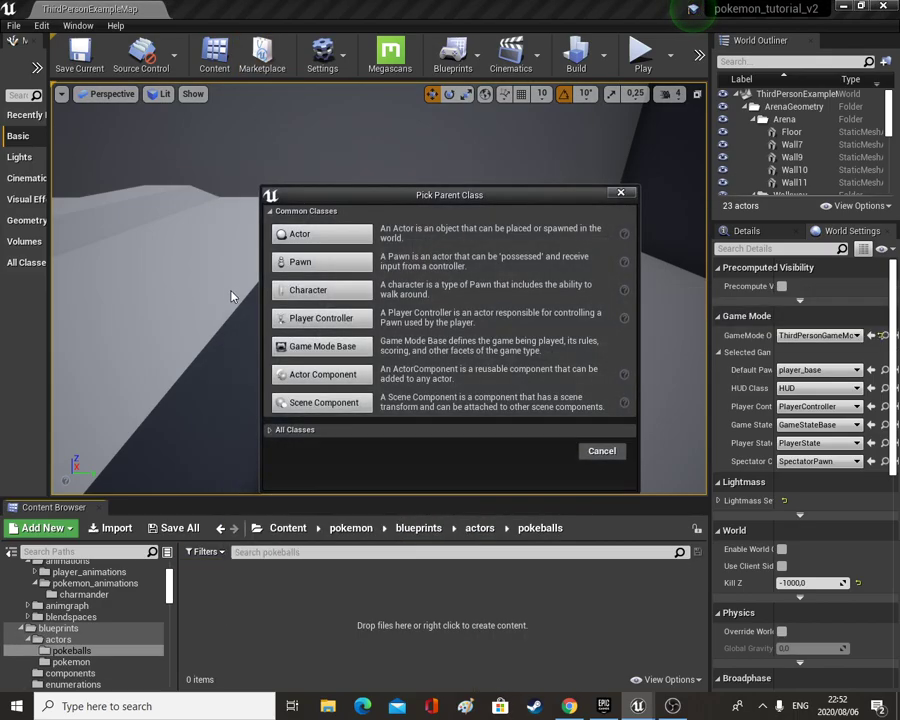
pyautogui.click(300, 234)
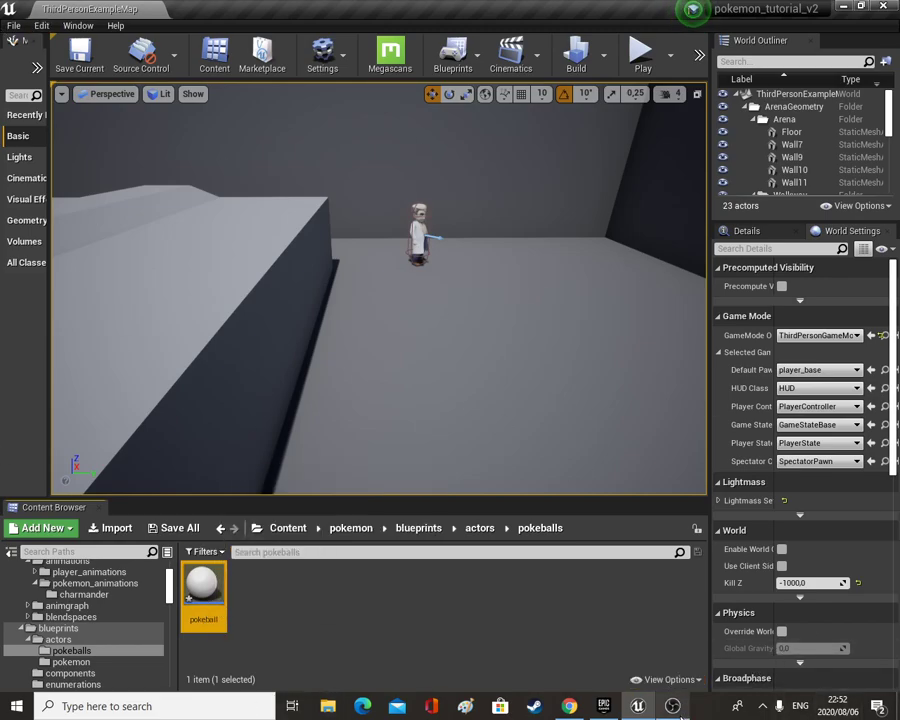
pyautogui.moveTo(680, 710)
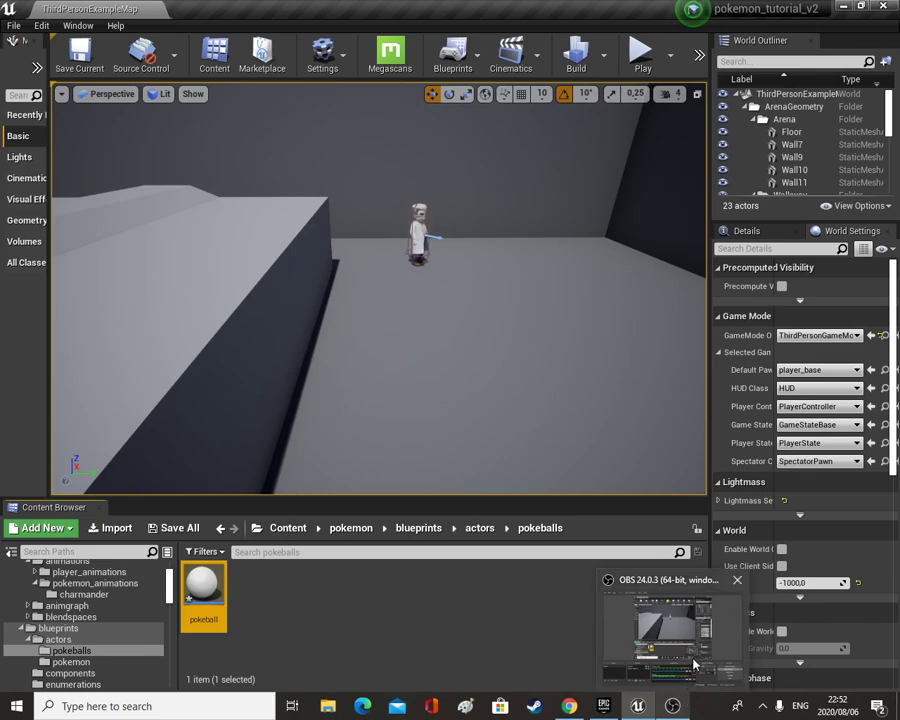